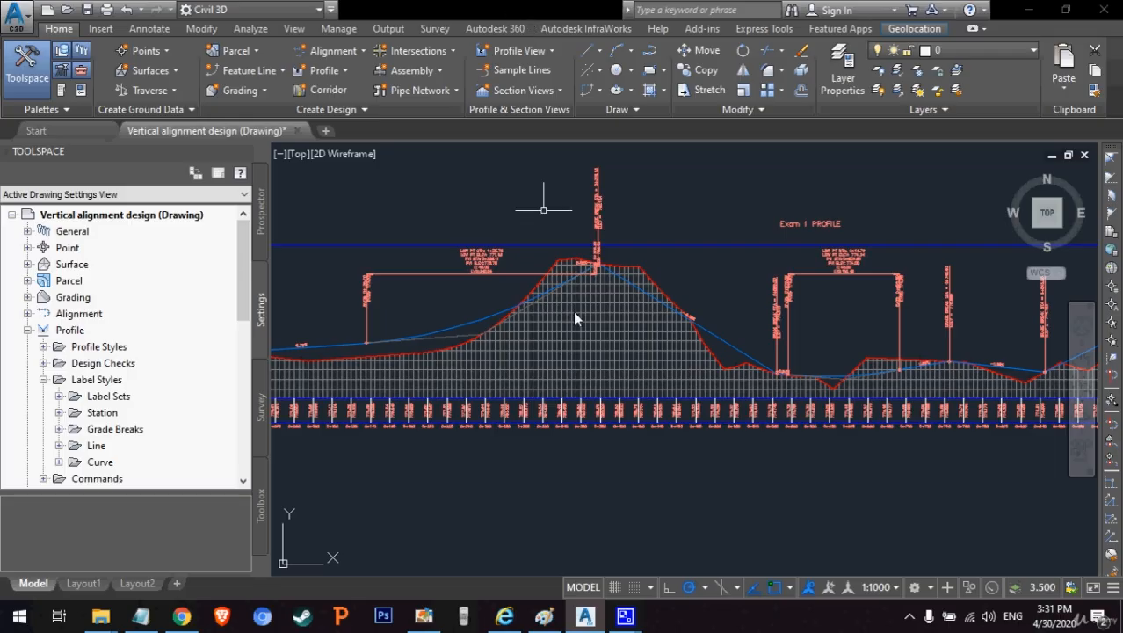
scroll(563, 369, "down", 1)
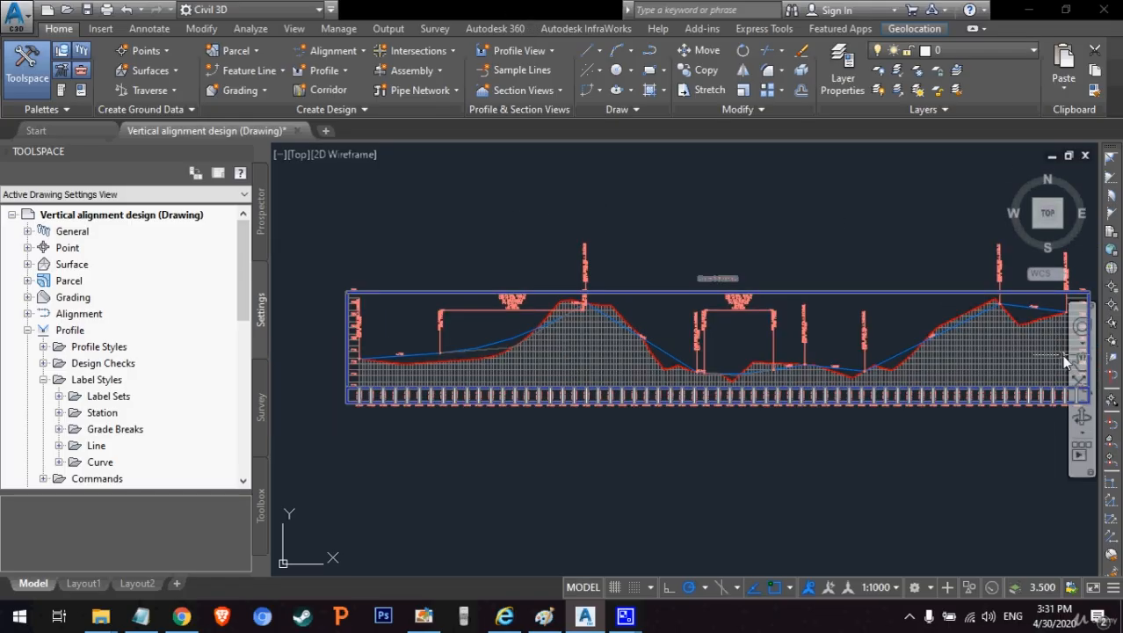
middle_click_drag(1007, 343, 973, 366)
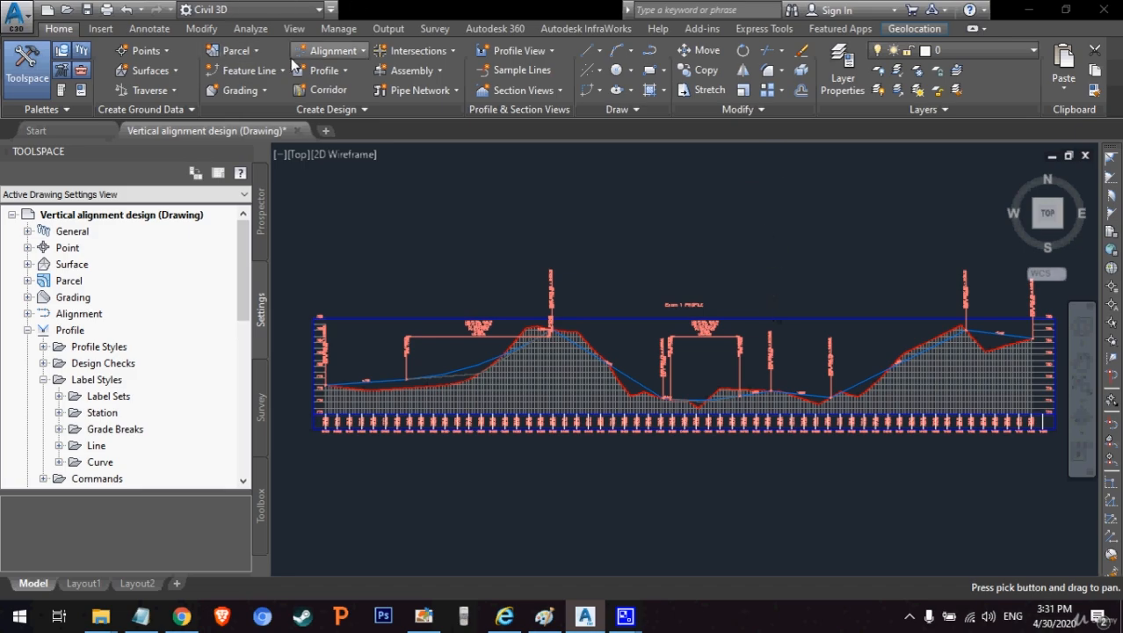
left_click(325, 70)
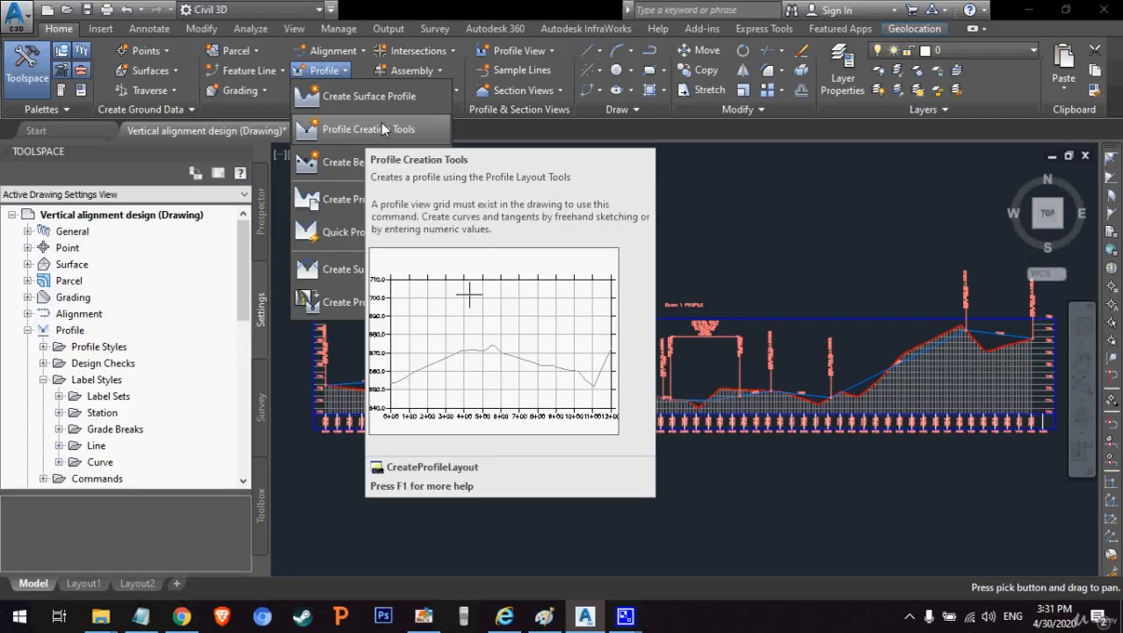
left_click(383, 129)
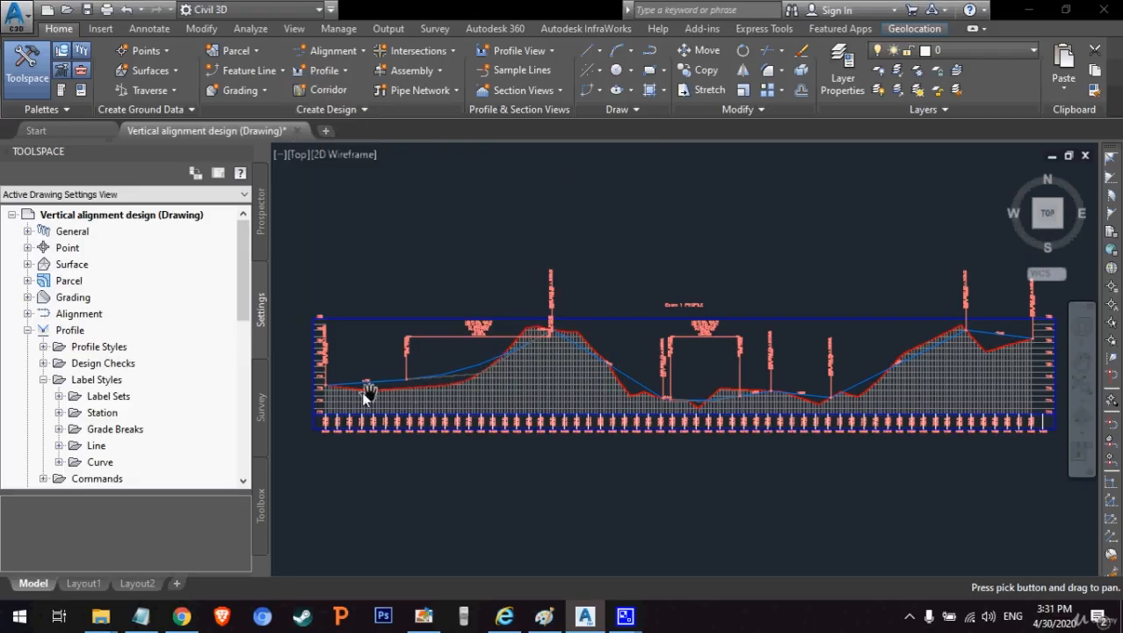
mouse_move(914, 390)
left_mouse_down()
mouse_move(850, 400)
mouse_move(996, 334)
mouse_move(888, 400)
left_mouse_up()
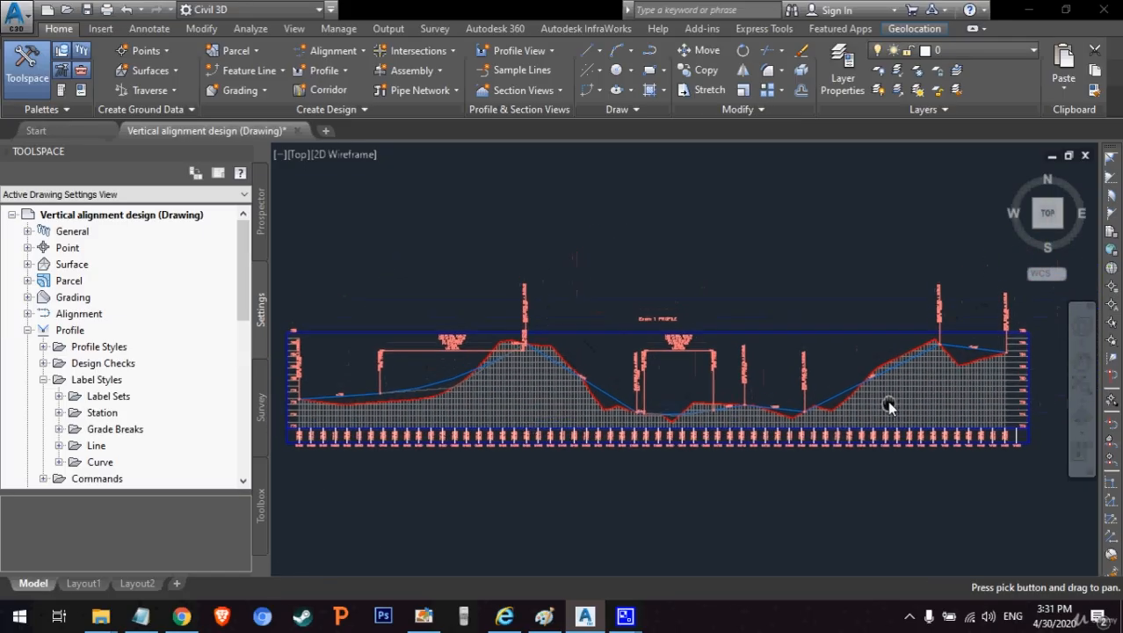
left_click_drag(499, 406, 520, 424)
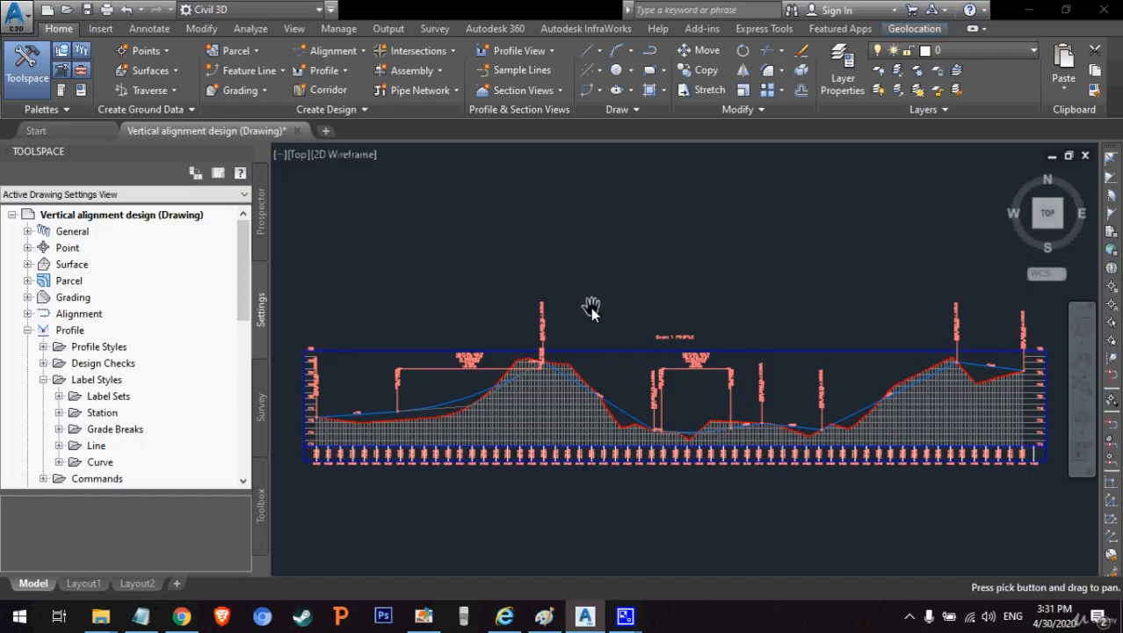
left_click(336, 71)
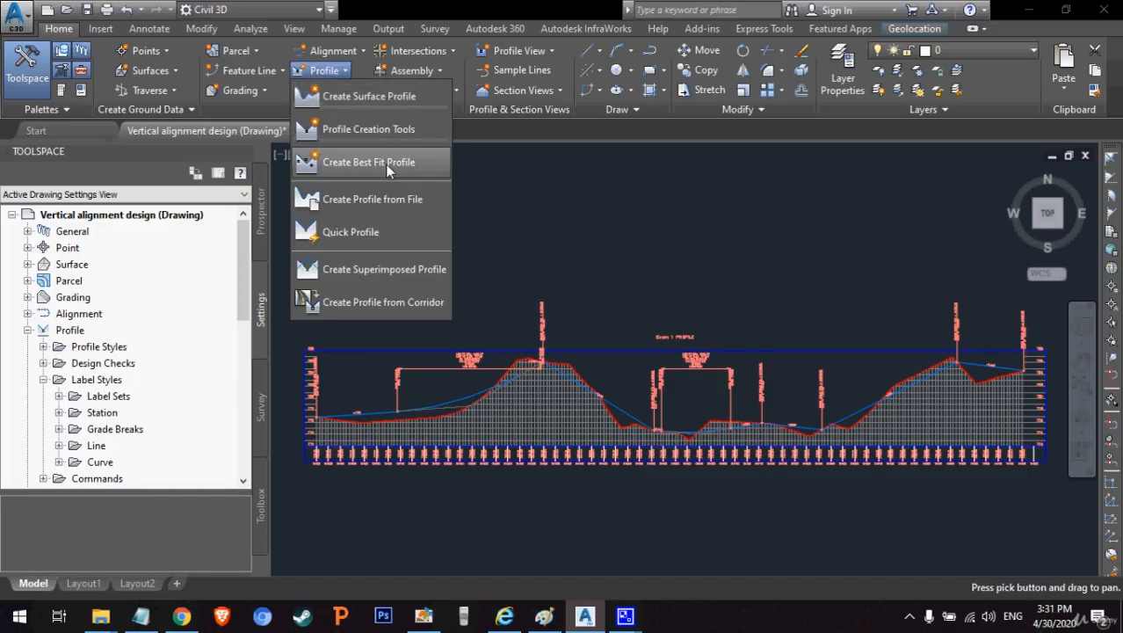
left_click(471, 6)
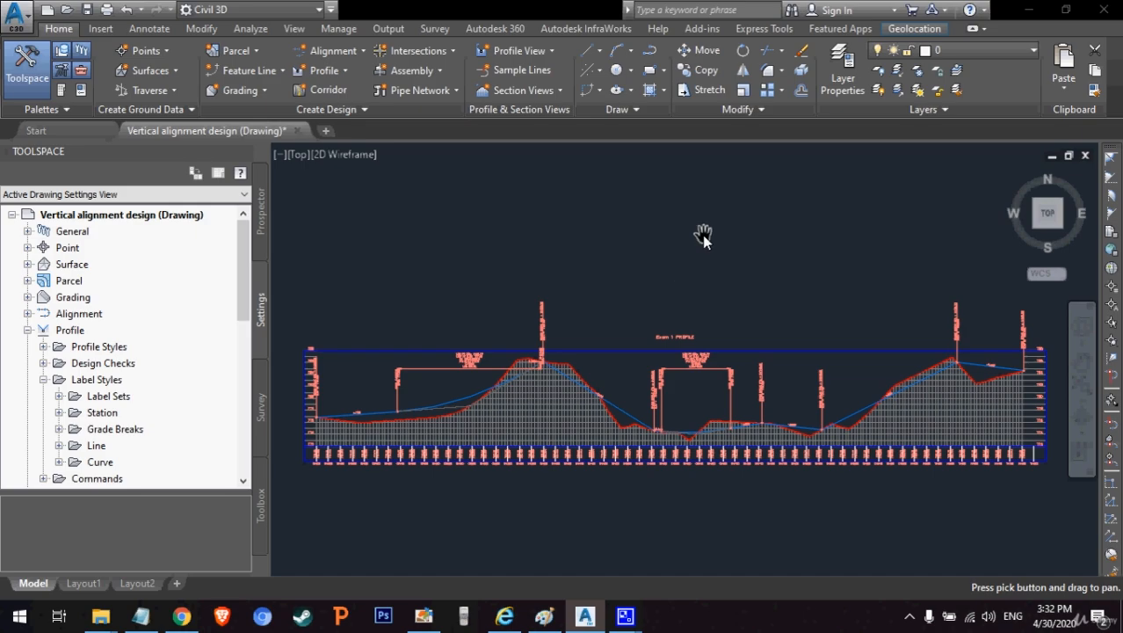
right_click(635, 211)
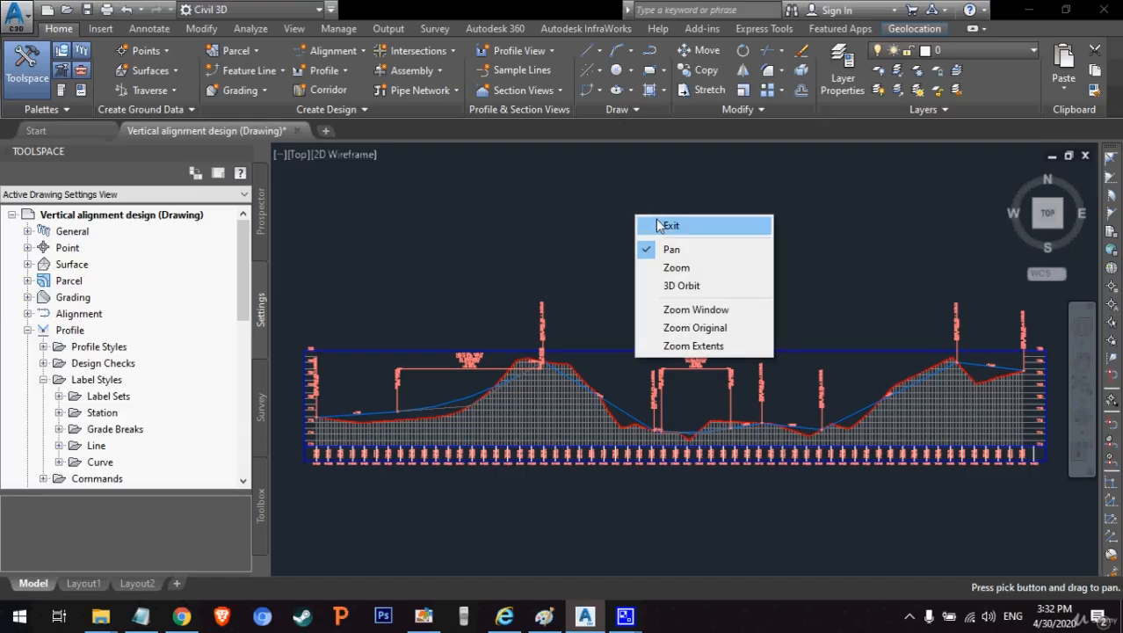
left_click(668, 225)
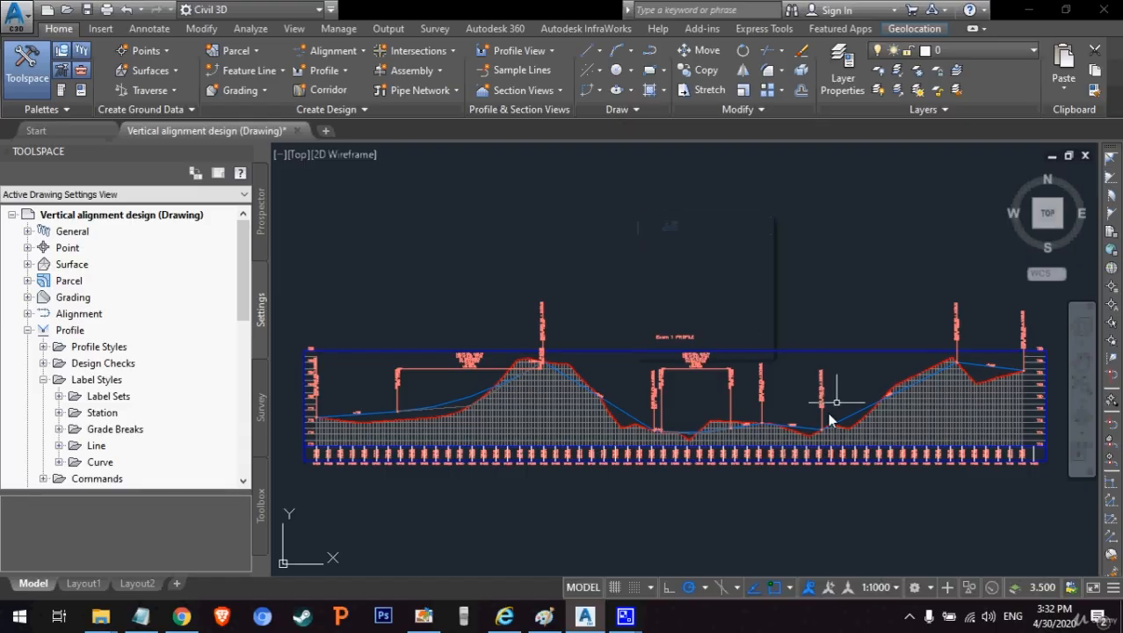
Step: Open the profile view's properties, delete the existing profile data band below the view, and apply the change
left_click(538, 409)
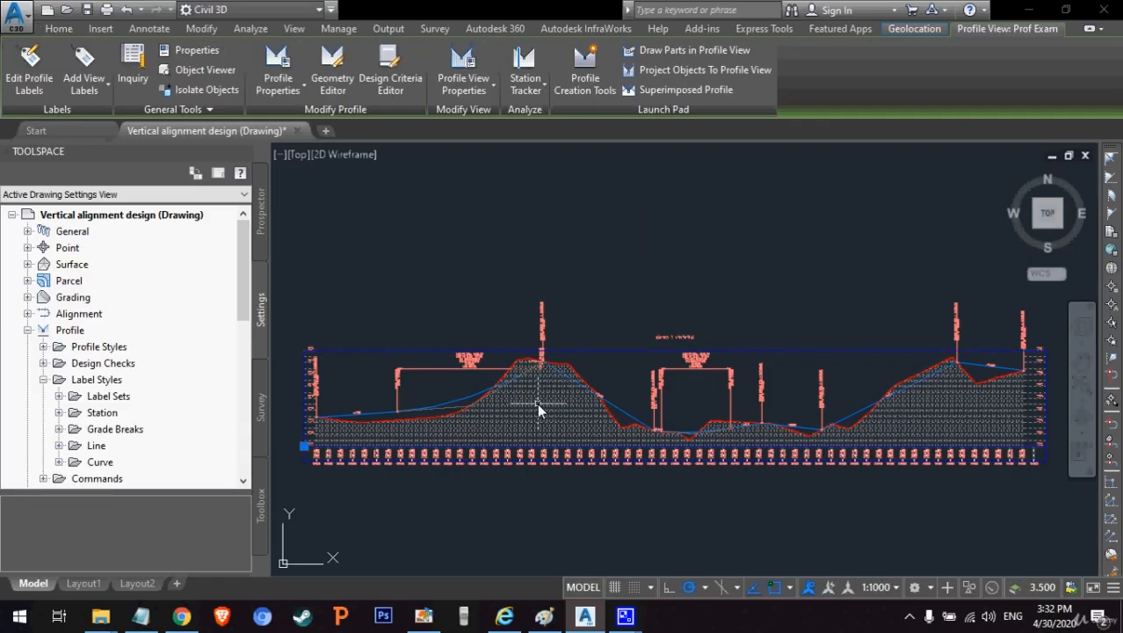
right_click(541, 409)
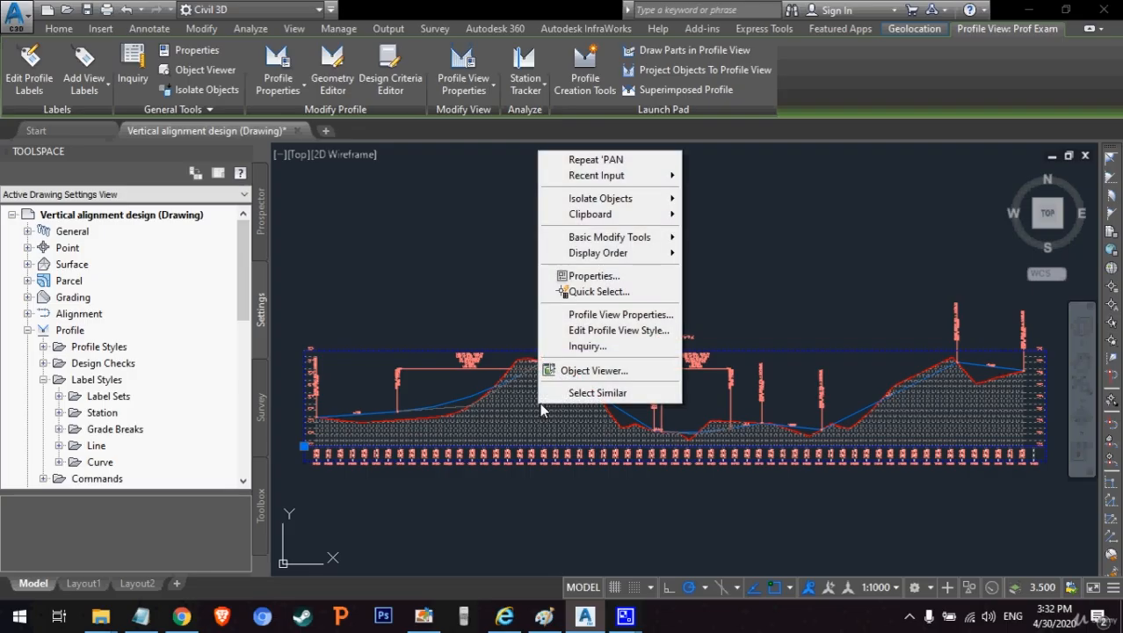
left_click(629, 316)
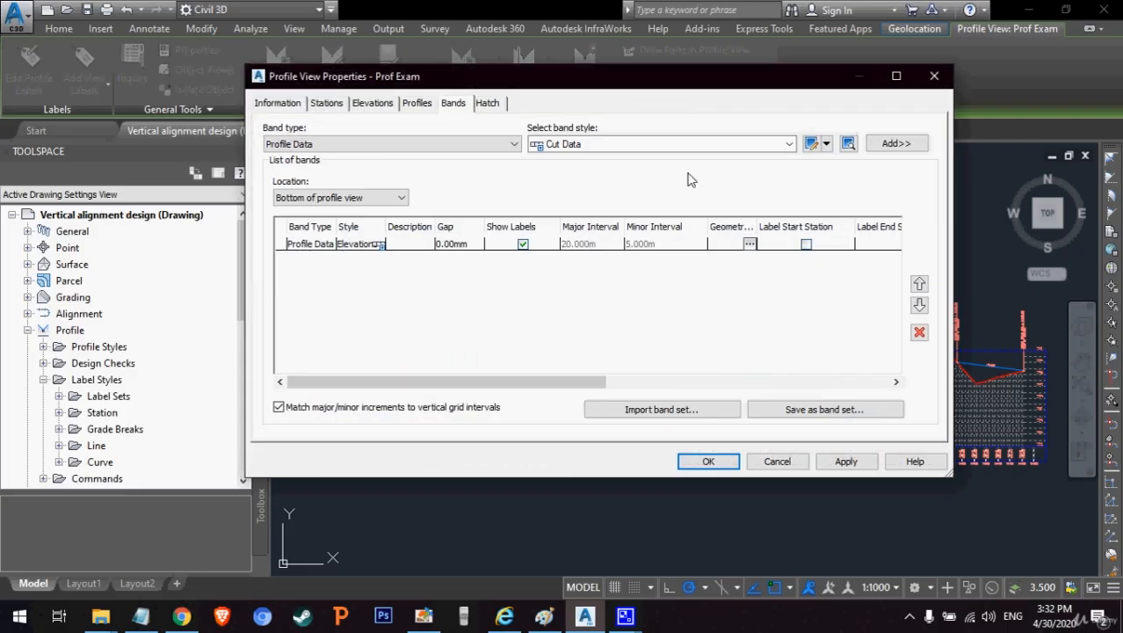
left_click_drag(767, 81, 524, 37)
left_click(439, 199)
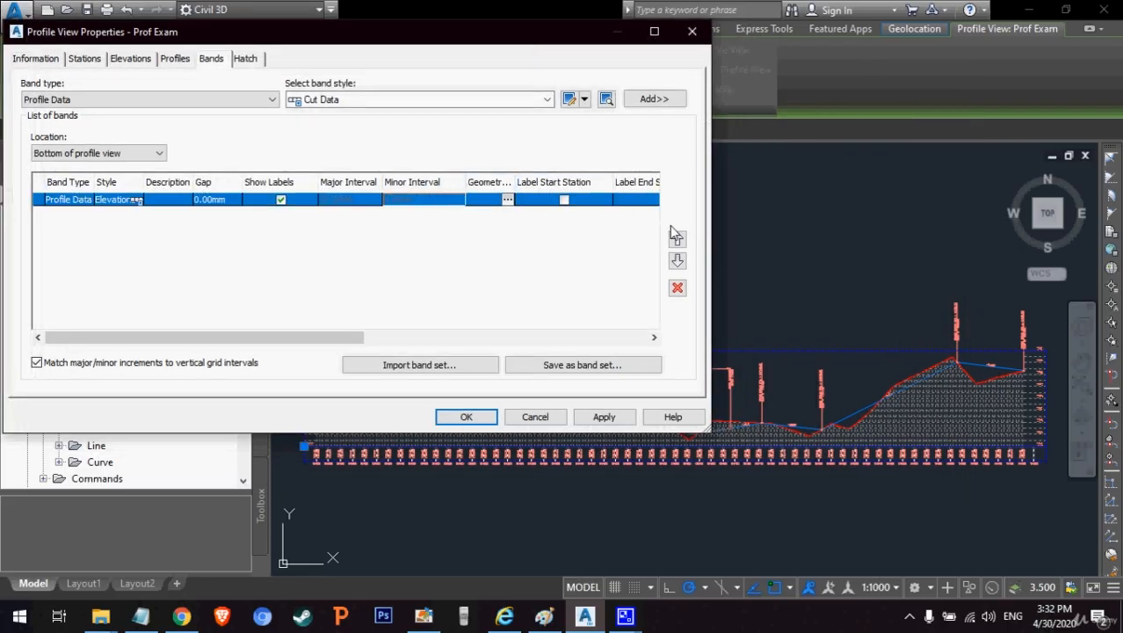
left_click(678, 290)
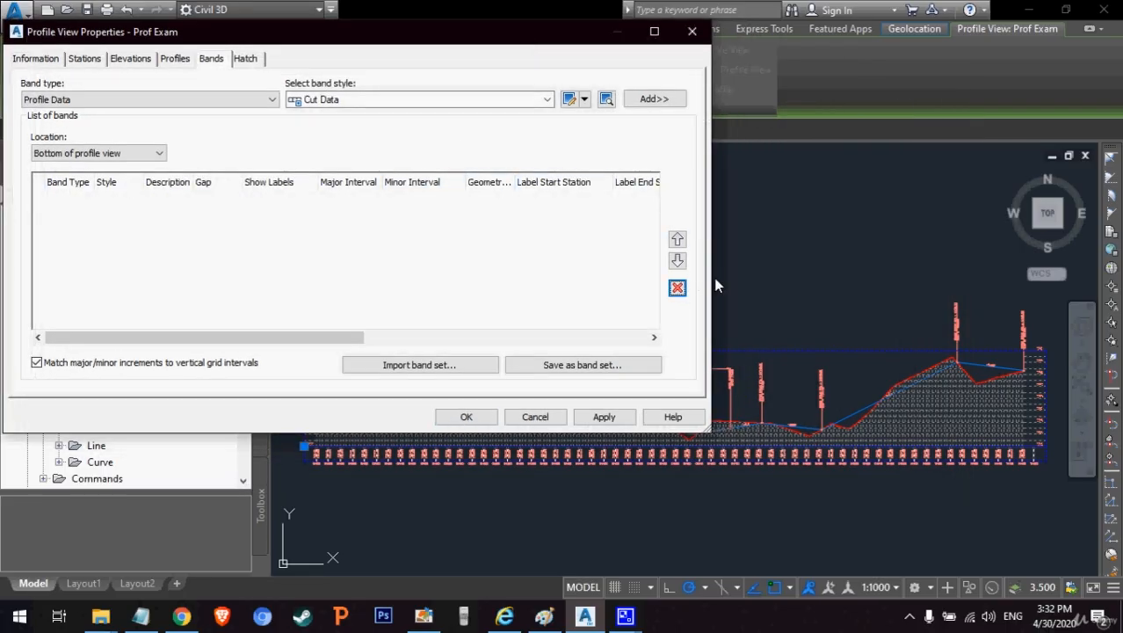
left_click(602, 418)
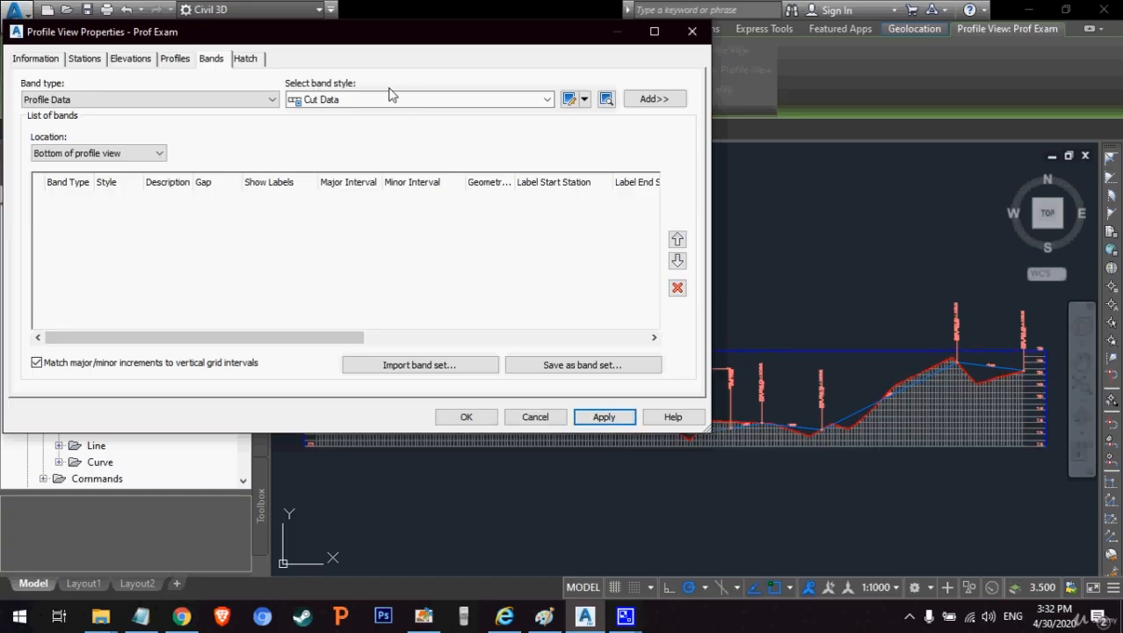
Step: Create a new profile data band style and name it DL
left_click(585, 100)
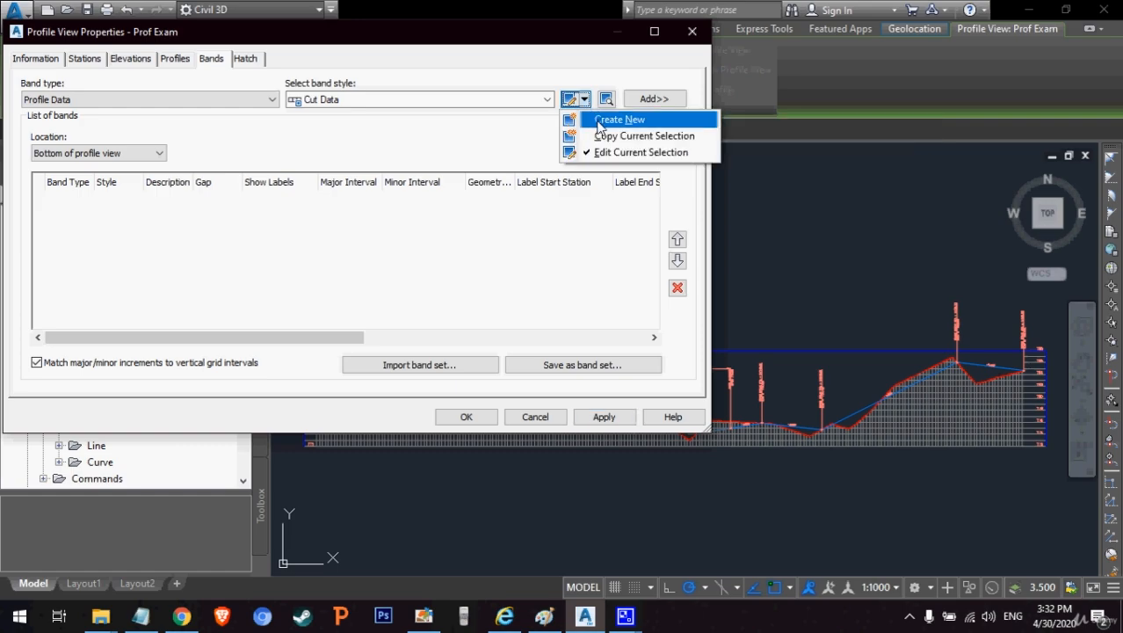
left_click(615, 120)
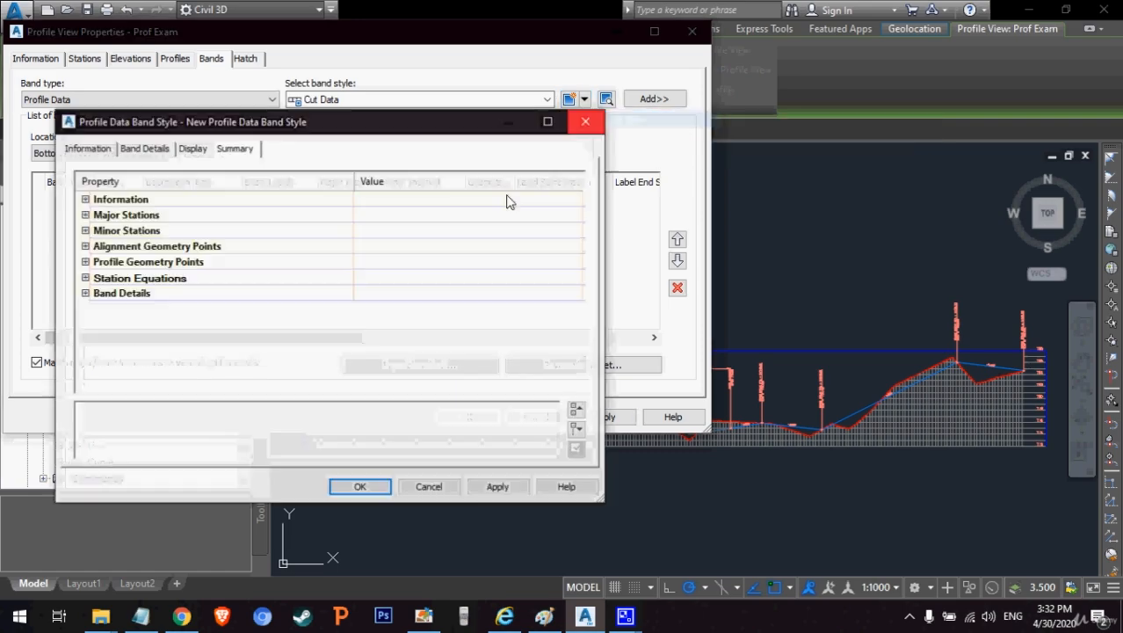
left_click(110, 151)
left_click_drag(288, 189, 79, 195)
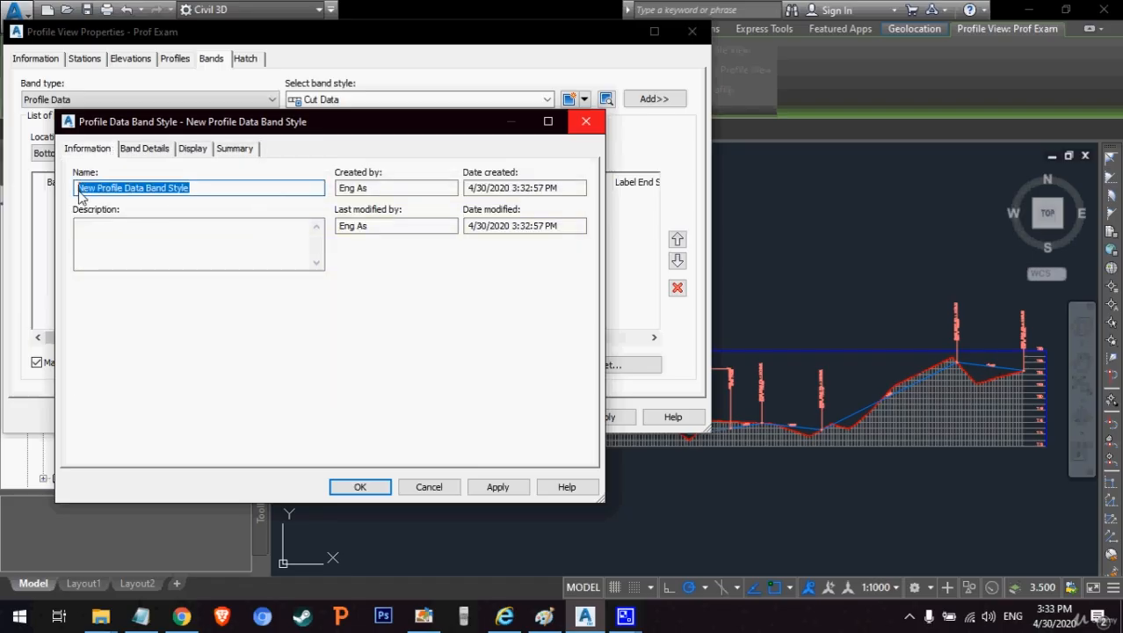
type("DL")
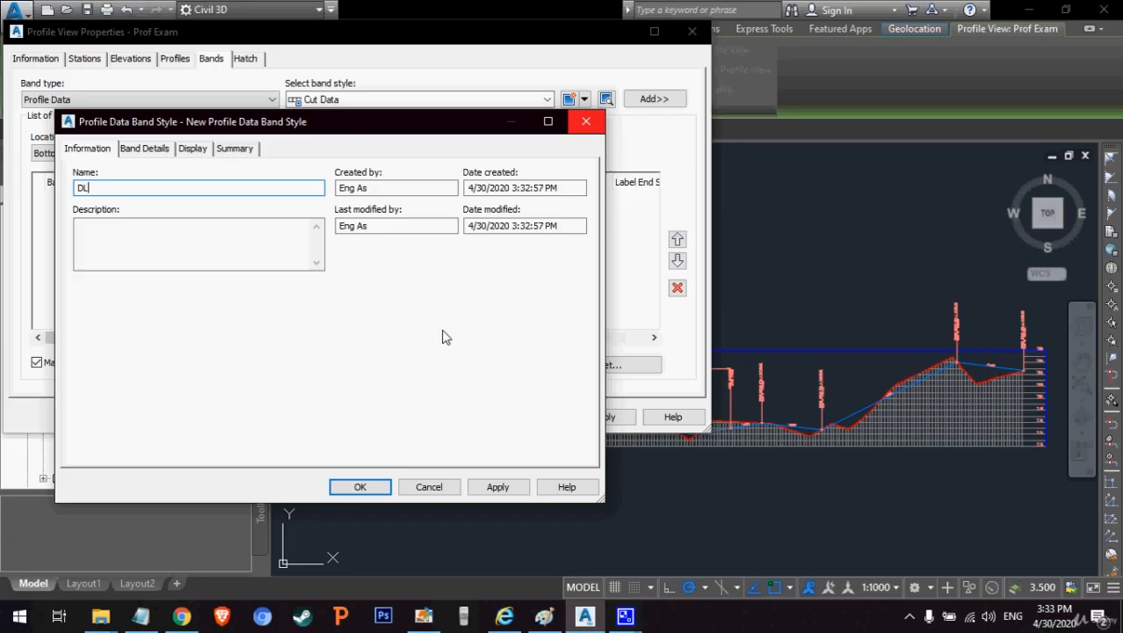
key("ctrl+a")
Step: Set the new band style's band height to 50 mm in its layout details
left_click(142, 148)
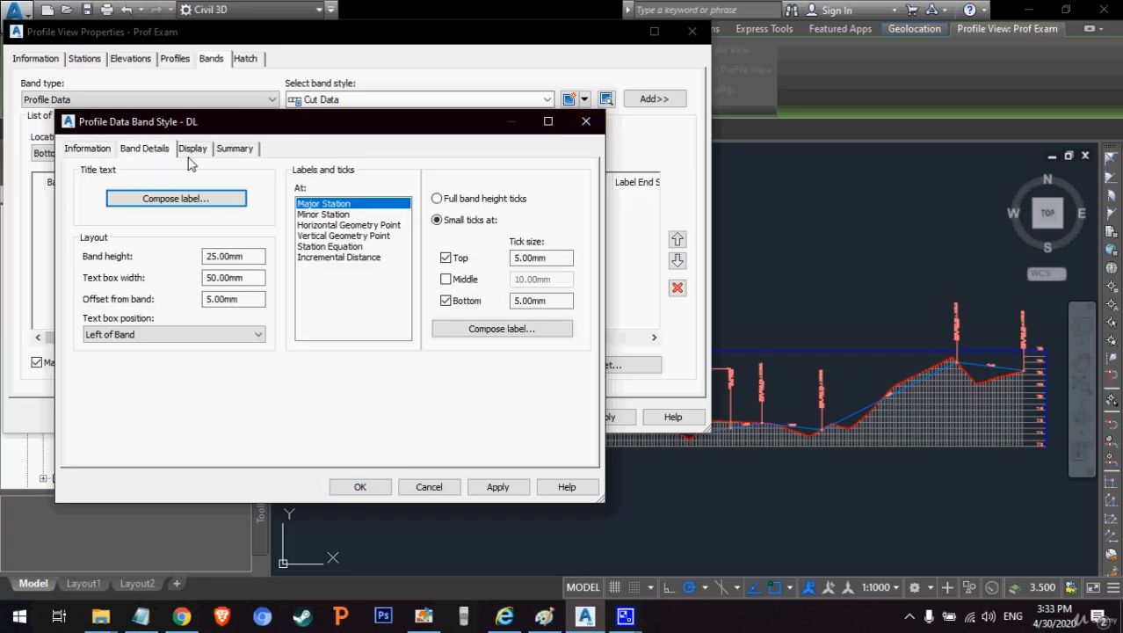
left_click_drag(246, 256, 164, 257)
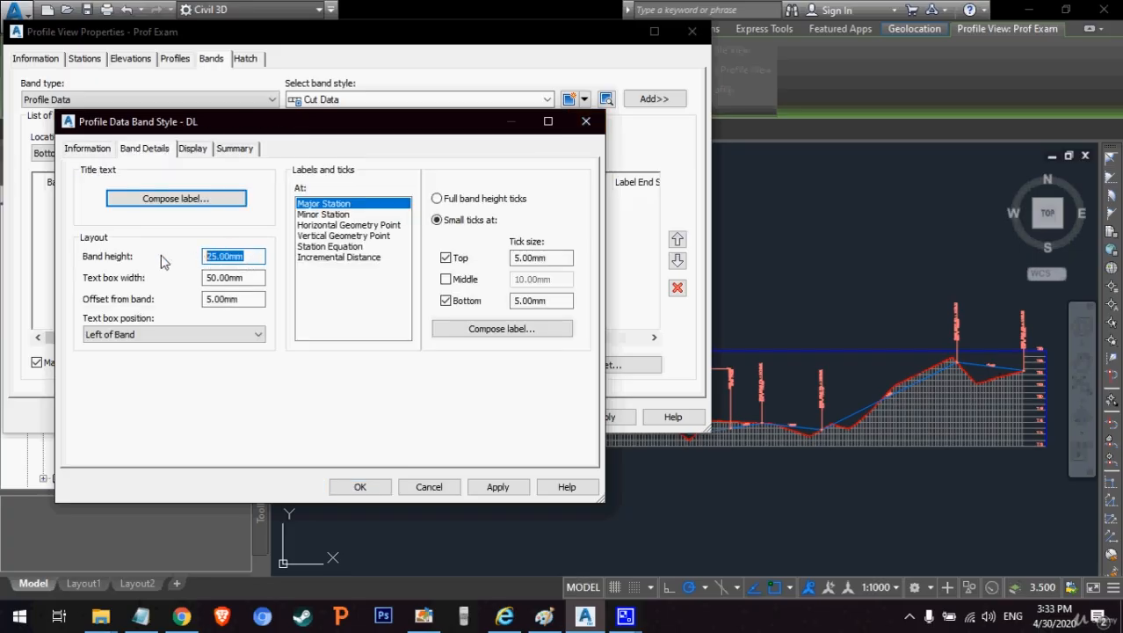
type("50")
Step: Rename the new profile data band style as Station
left_click(88, 146)
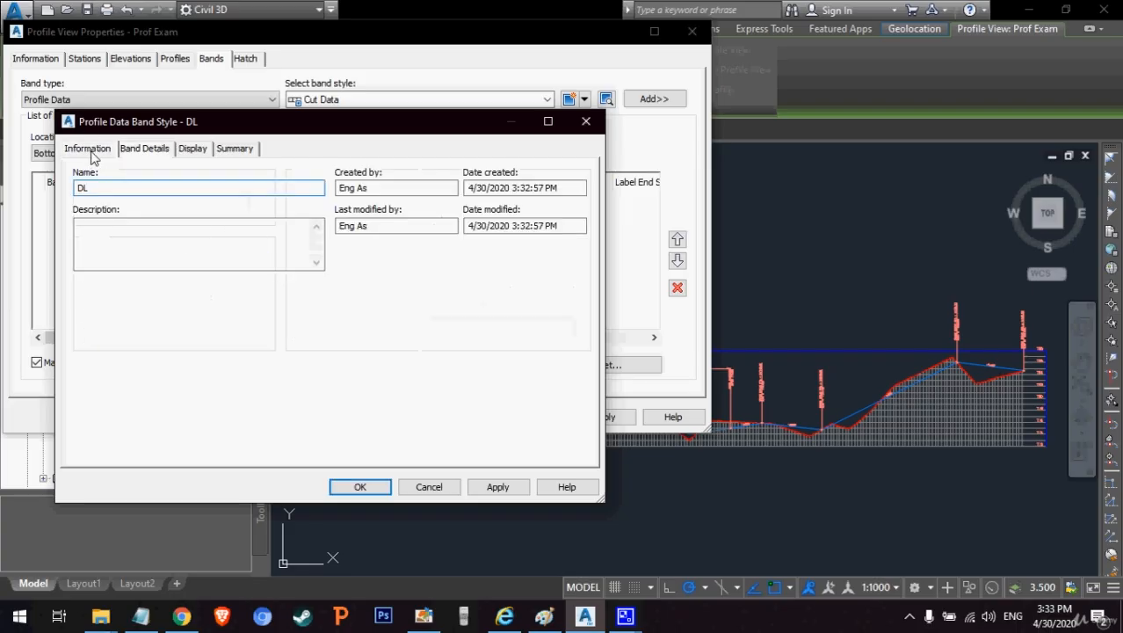
double_click(169, 194)
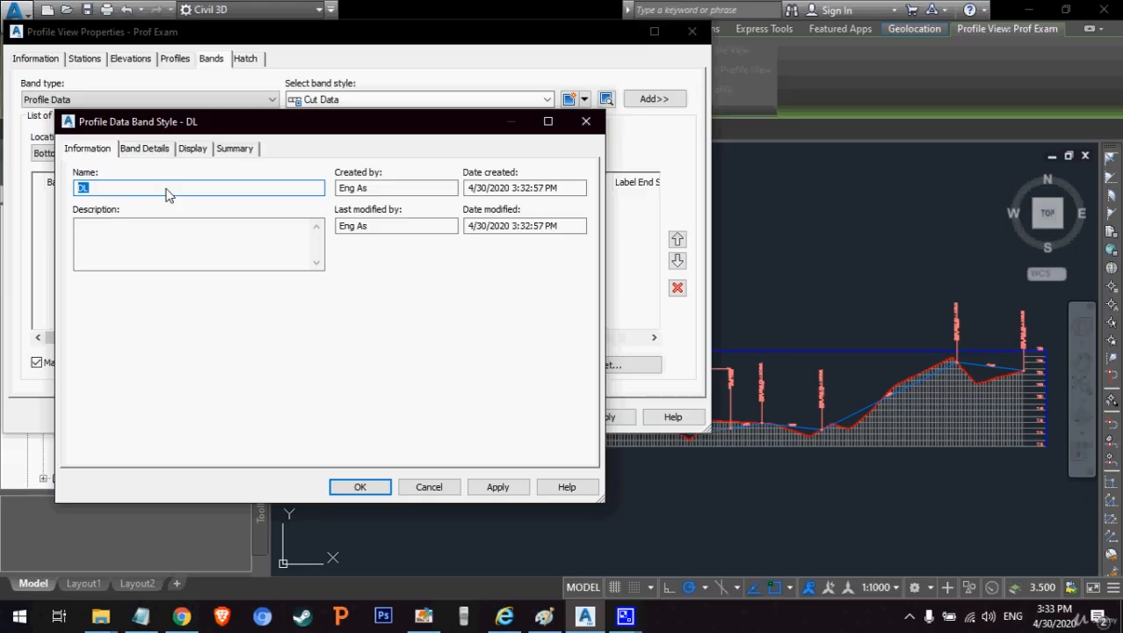
key("BackSpace")
left_click_drag(327, 124, 367, 151)
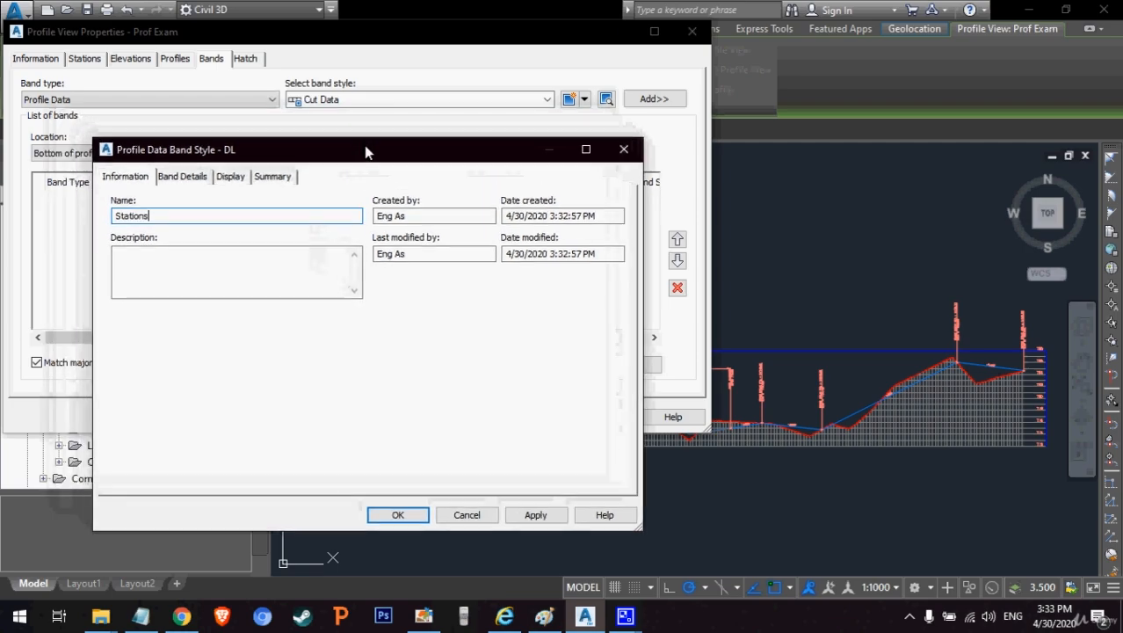
left_click(182, 179)
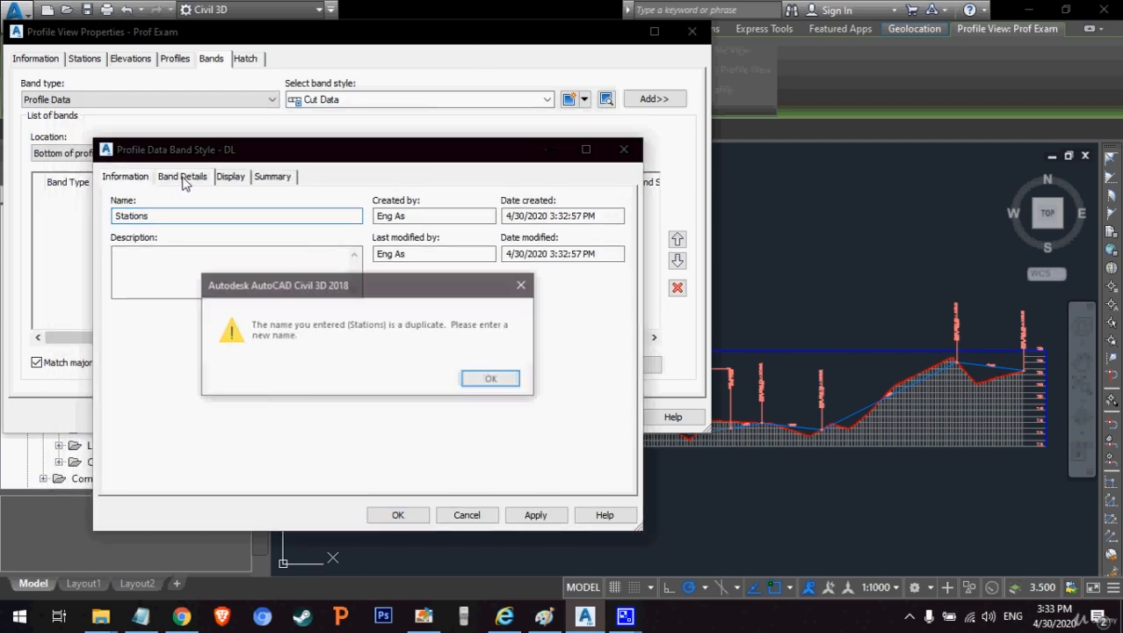
left_click(494, 380)
type("S")
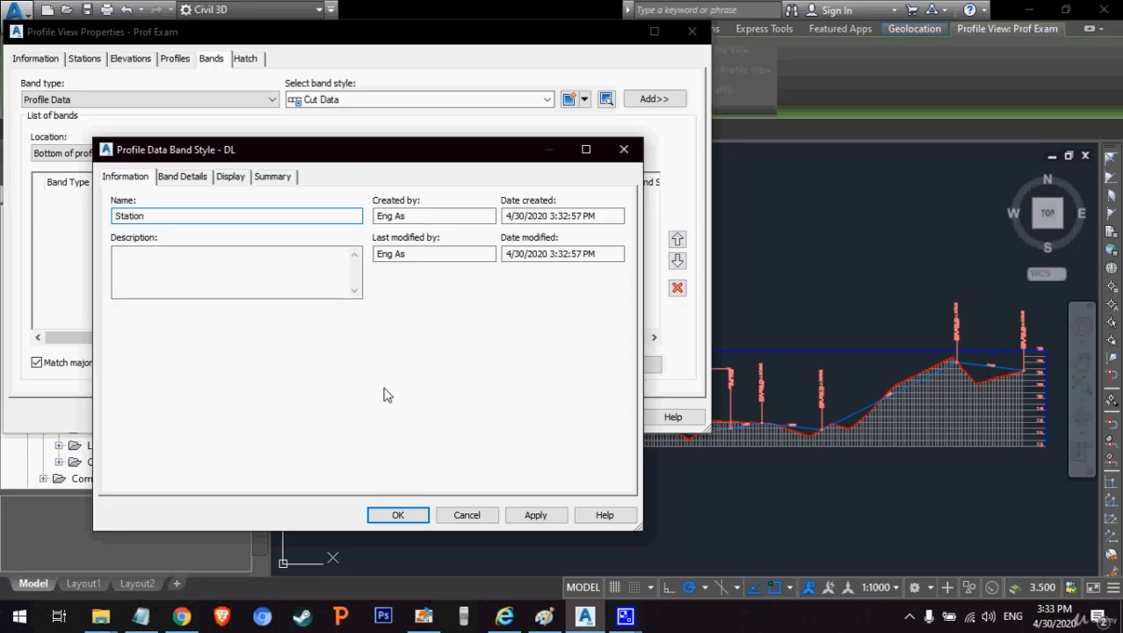
Step: Set the text box width of the Station band style to 75 mm
left_click(190, 175)
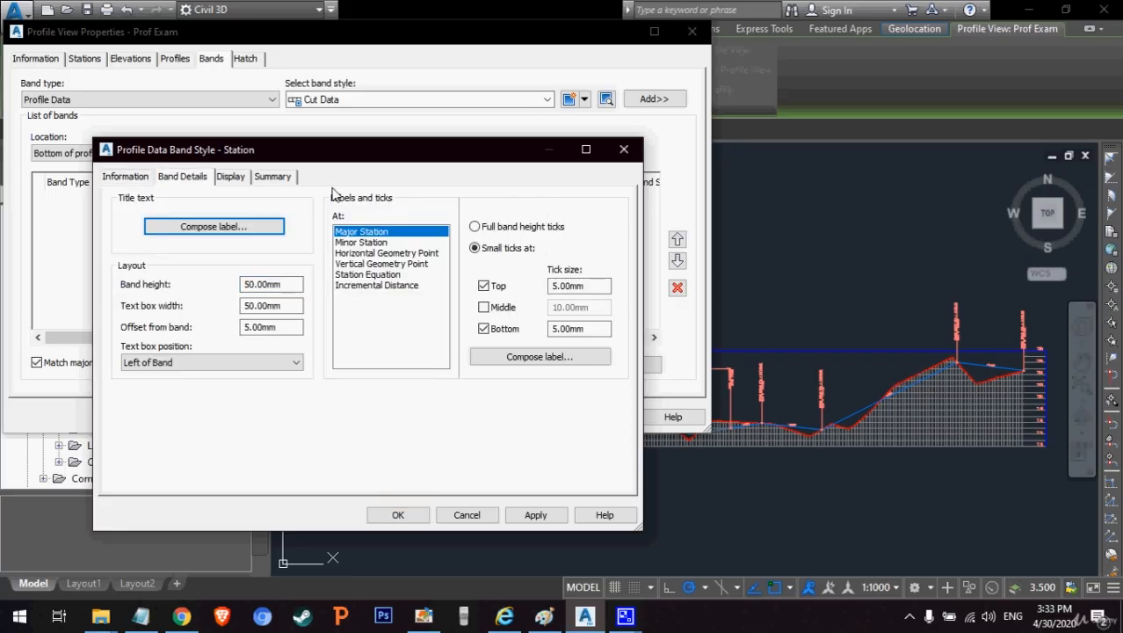
double_click(293, 287)
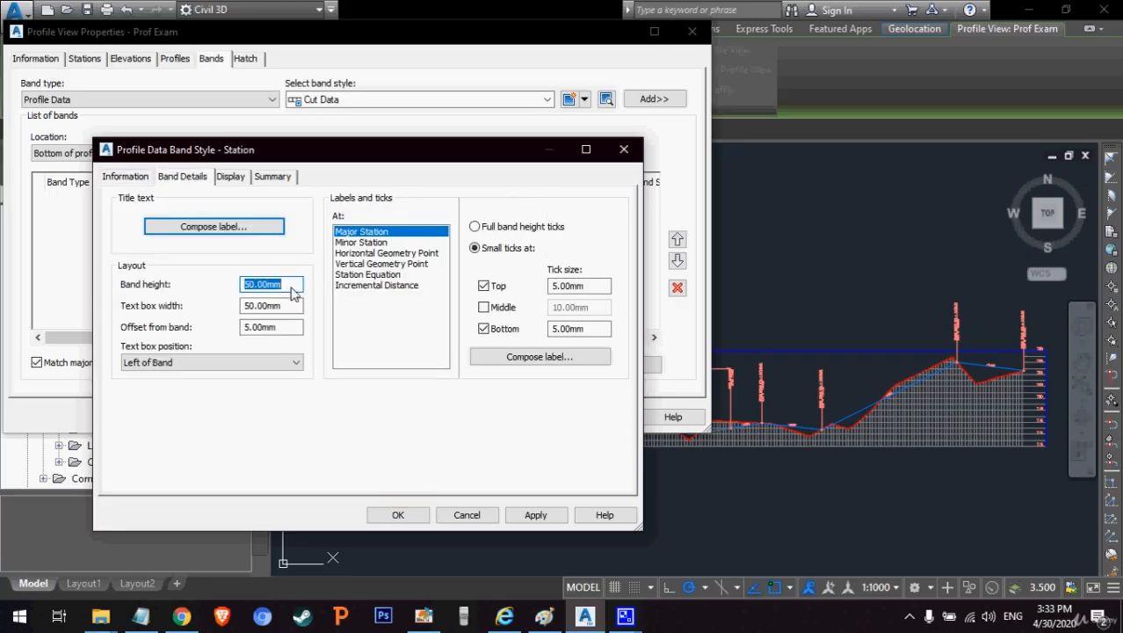
double_click(288, 308)
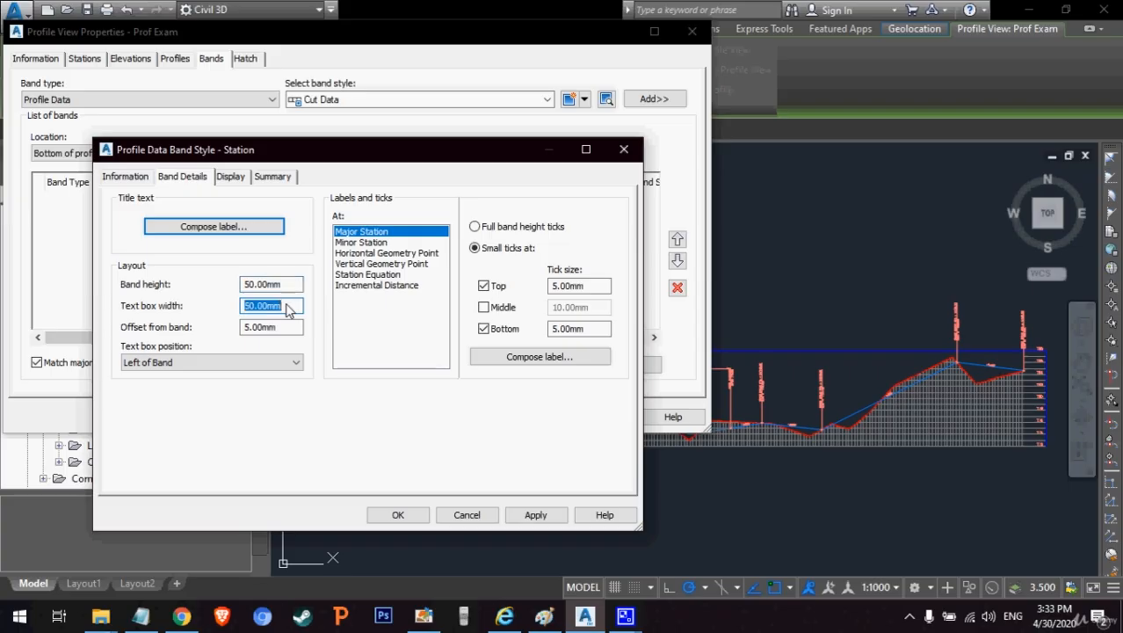
type("5")
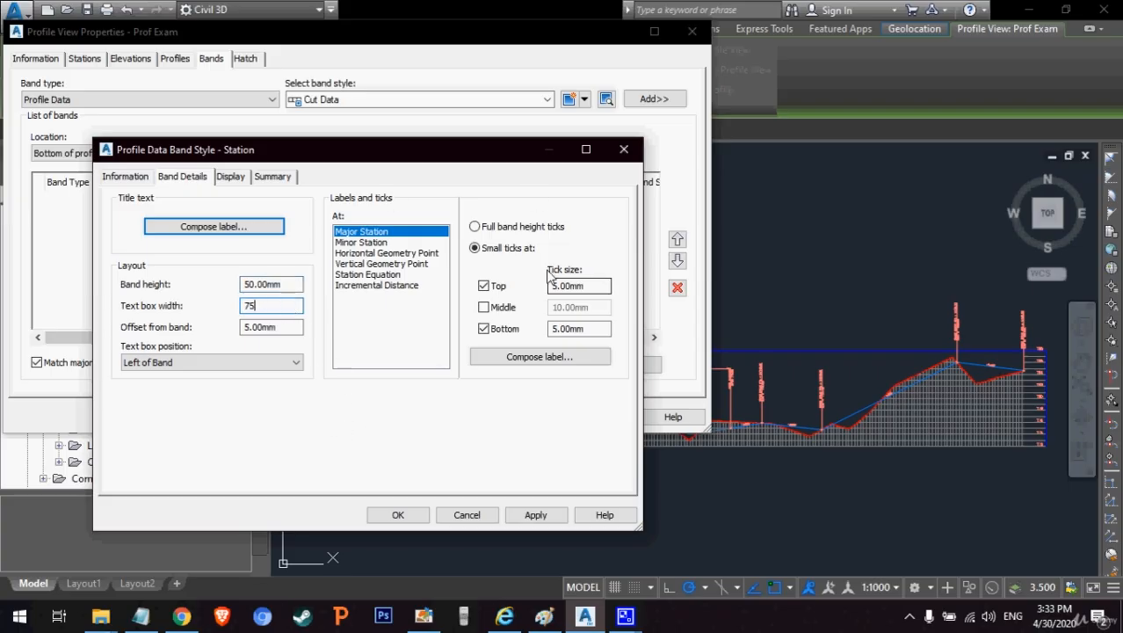
Step: Open the Station band style's title label for composing and rename its text component as Station
left_click(220, 229)
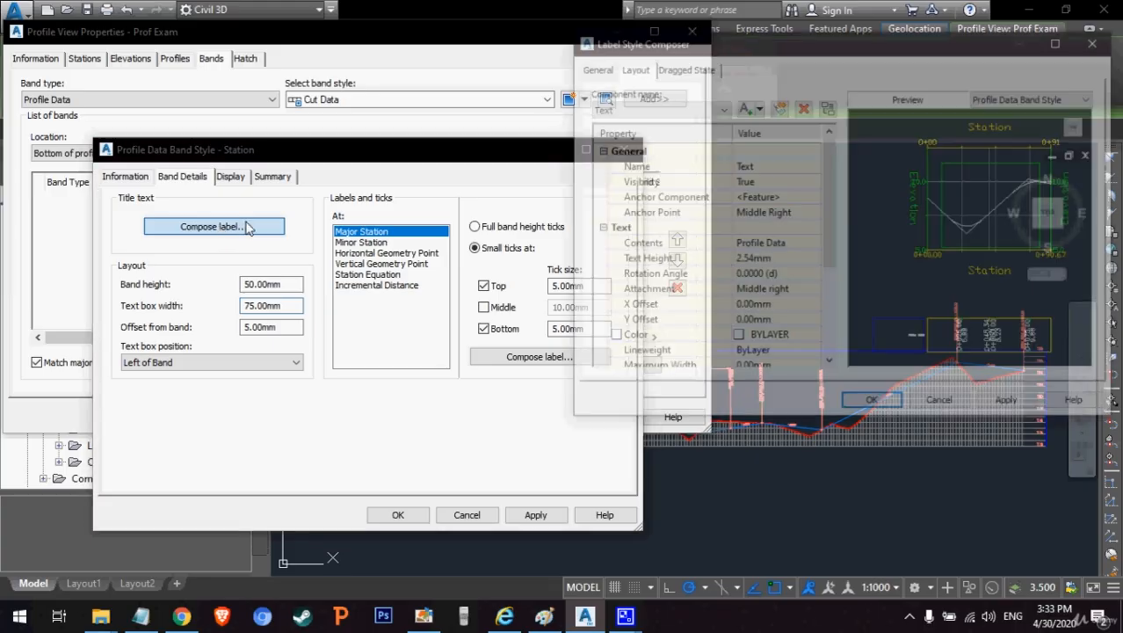
left_click(763, 167)
type("s")
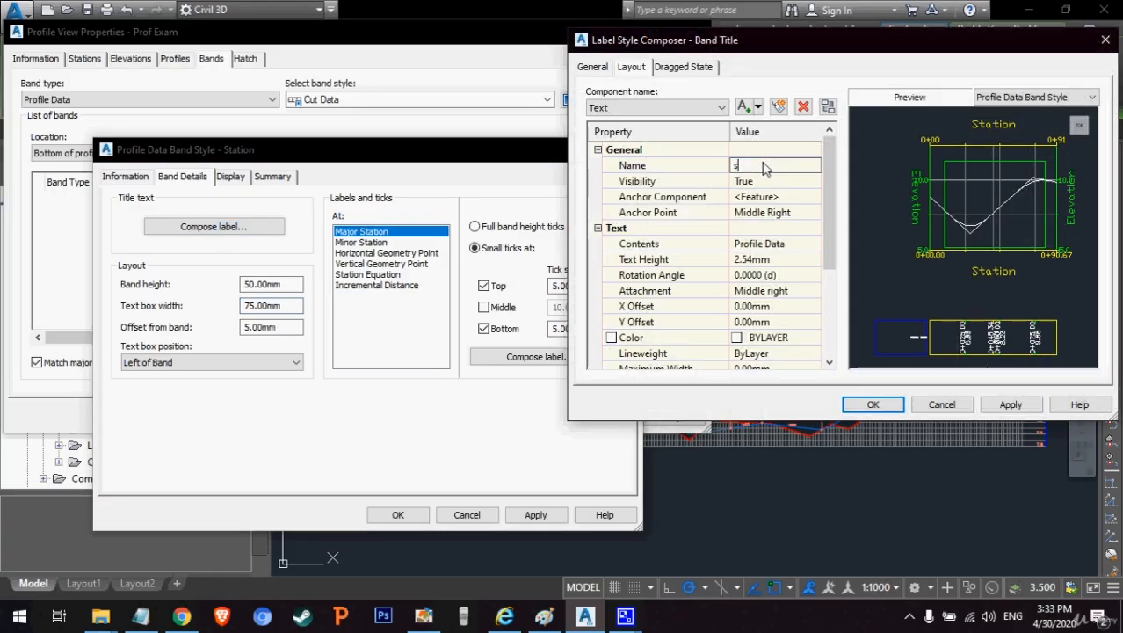
key("BackSpace")
key("BackSpace")
key("BackSpace")
double_click(763, 167)
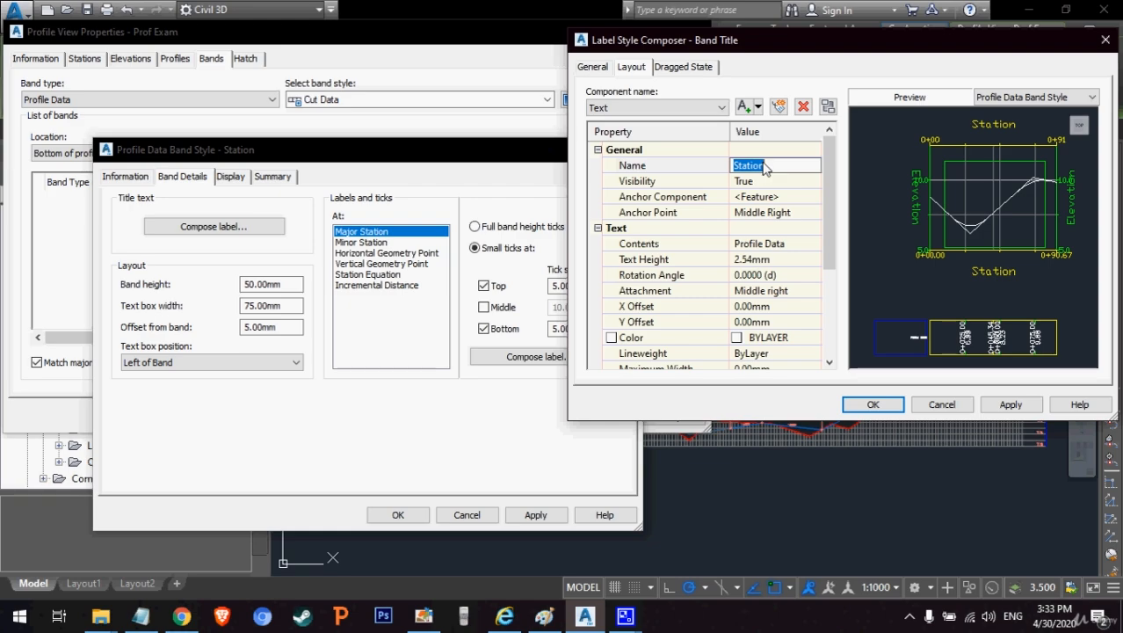
right_click(757, 171)
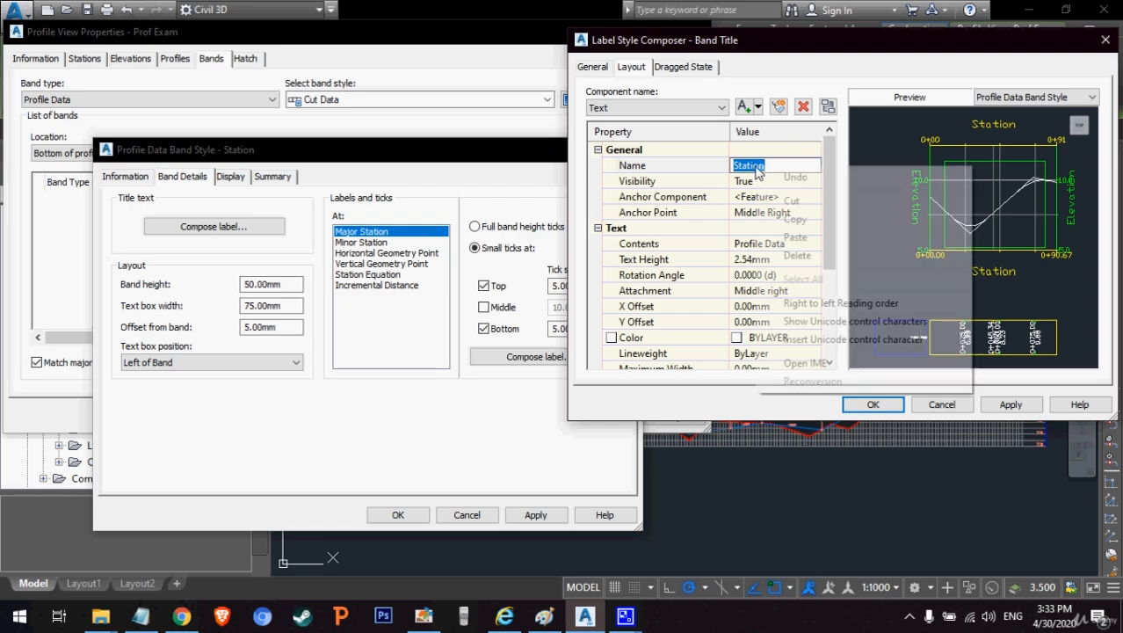
left_click(810, 220)
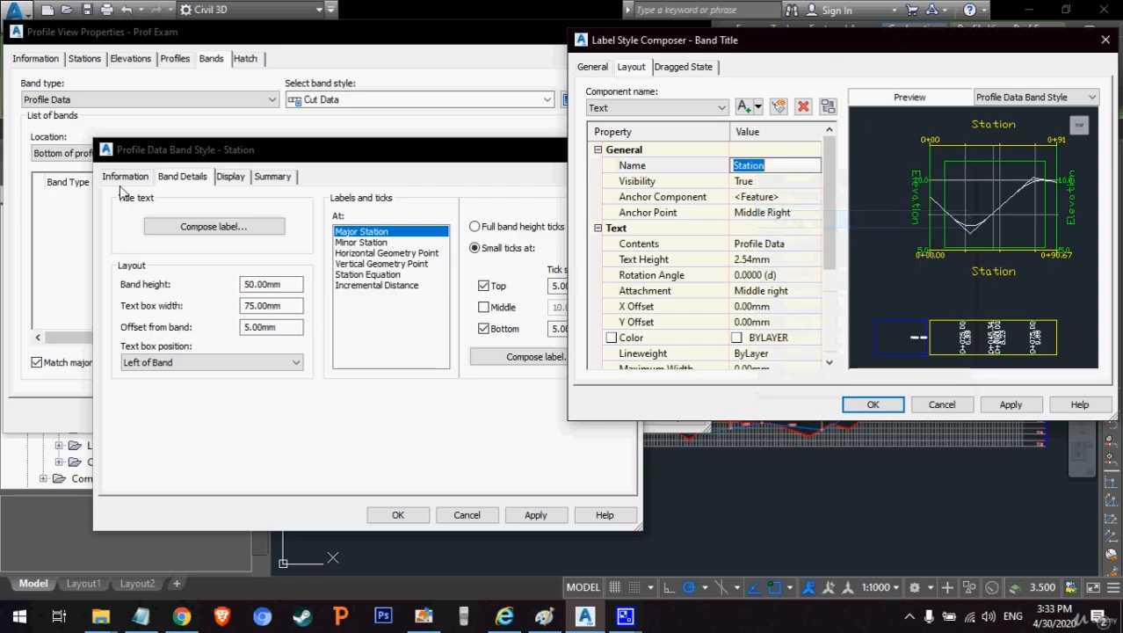
Step: Set the anchor point of the band title's Station component to Middle Center
left_click(791, 213)
left_click(791, 213)
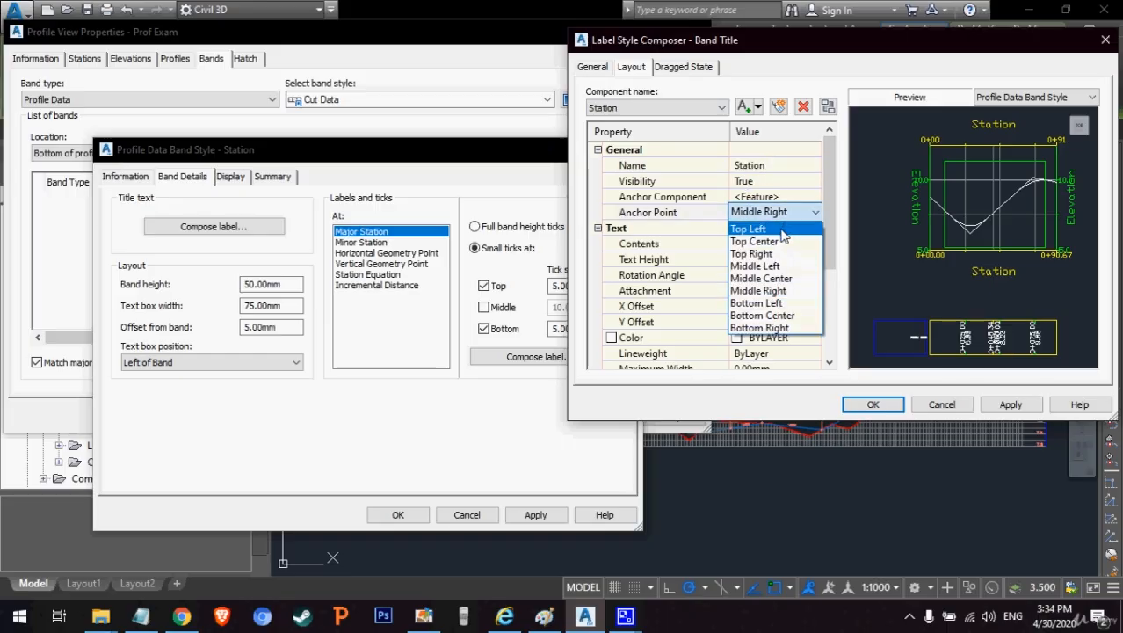
left_click(780, 278)
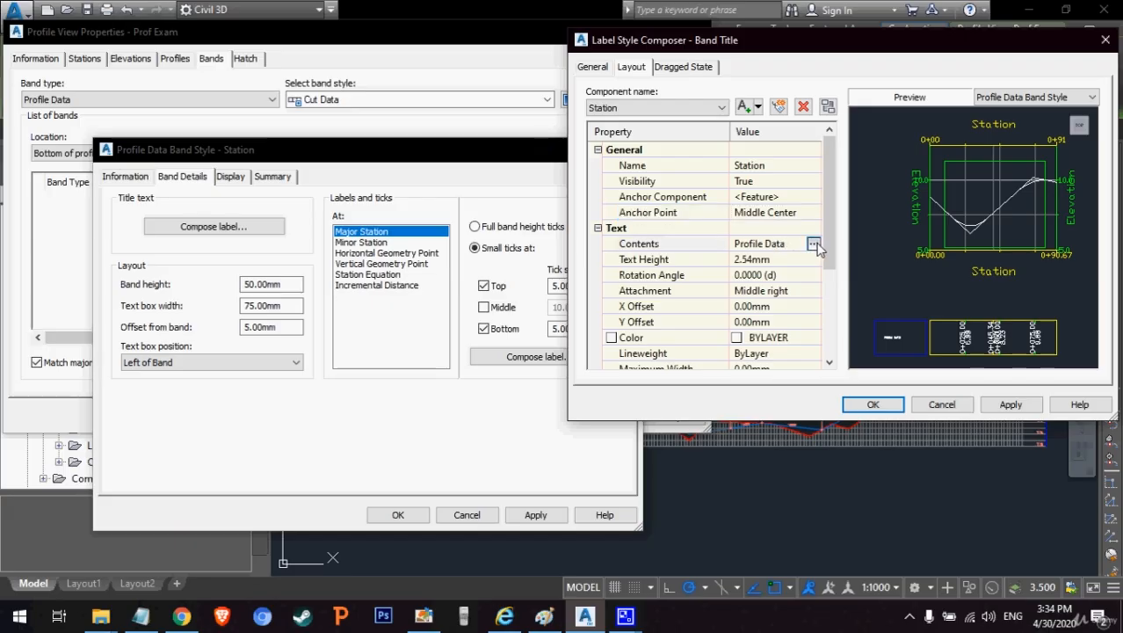
Step: Replace the contents of the band title's text component with the word Station
left_click(814, 245)
double_click(802, 208)
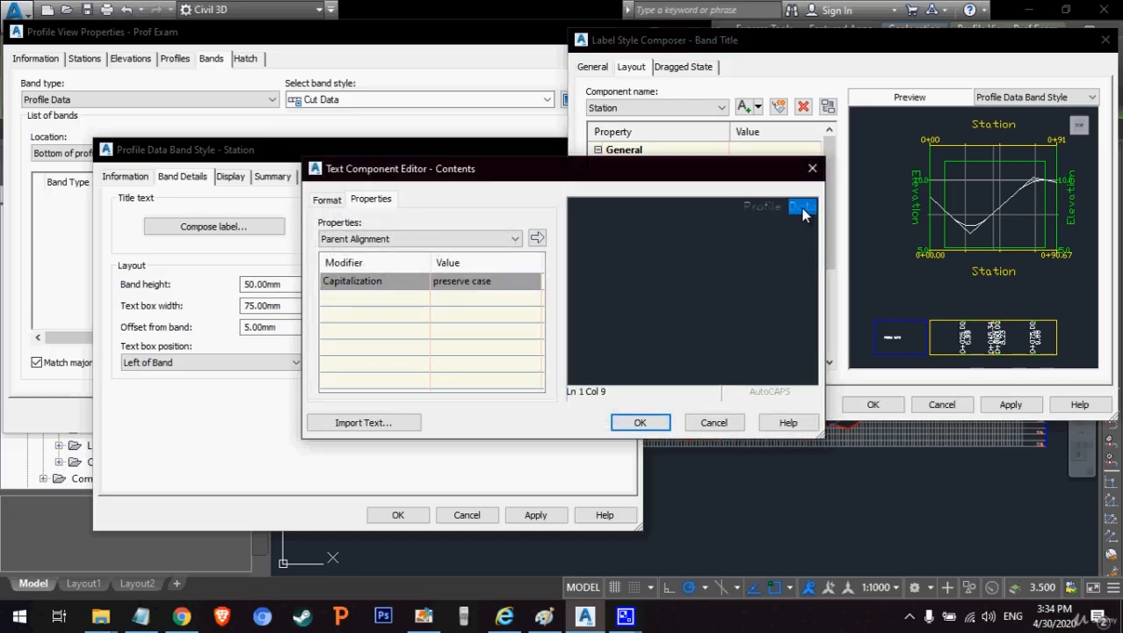
triple_click(802, 211)
type("Station")
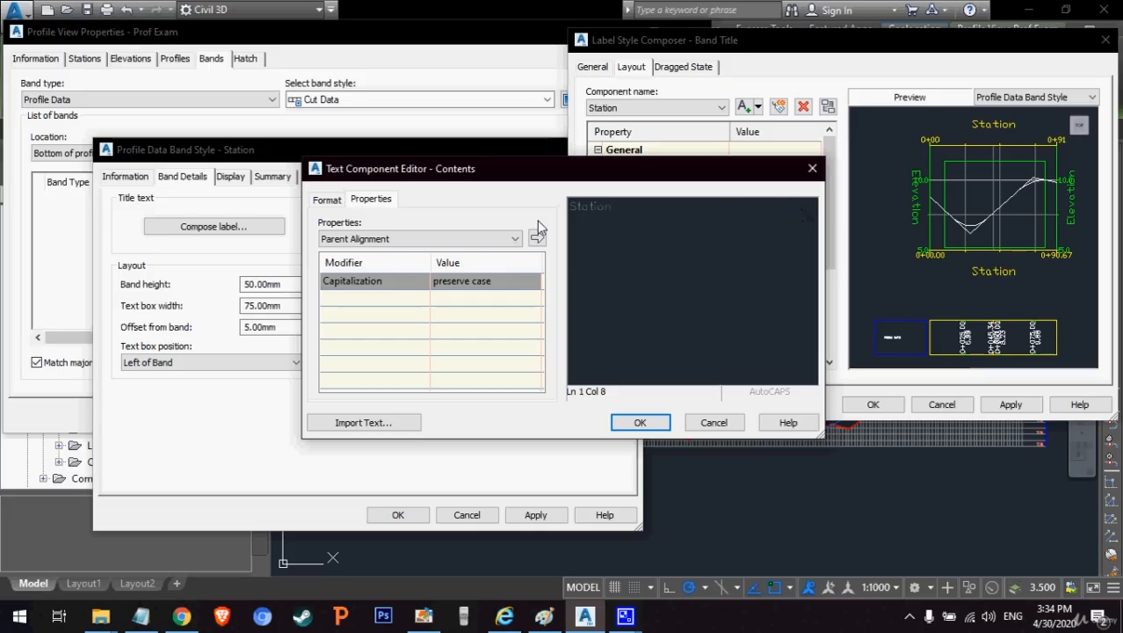
left_click(641, 423)
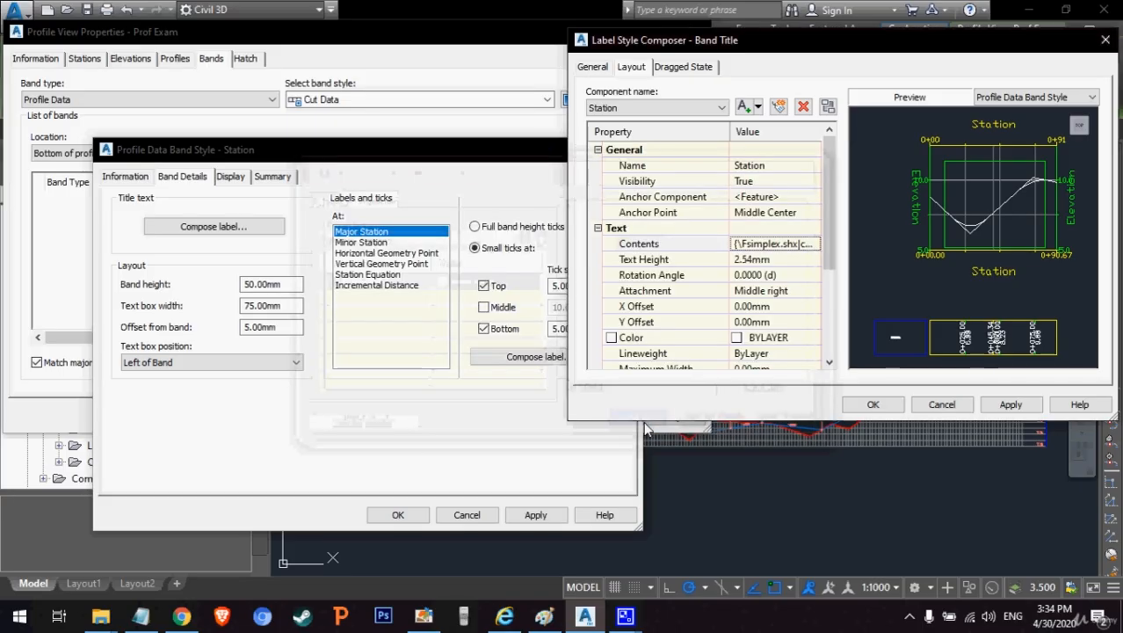
Step: Set the band title's text height to 5 mm and its attachment to Middle center, and accept the title label
left_click(765, 260)
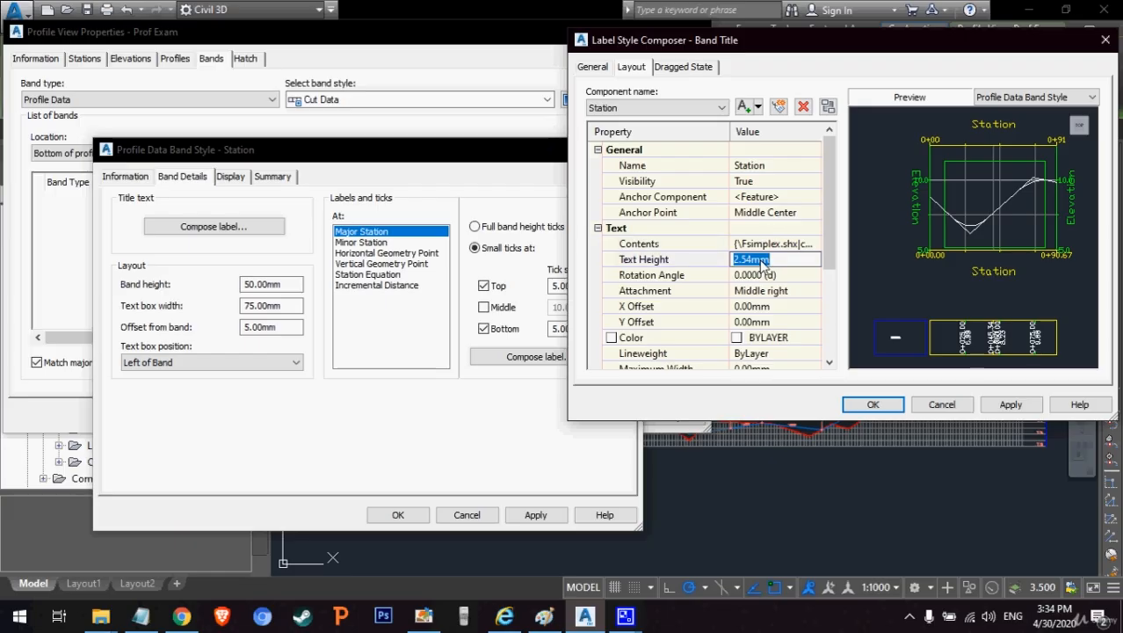
type("5")
left_click(776, 292)
left_click(775, 294)
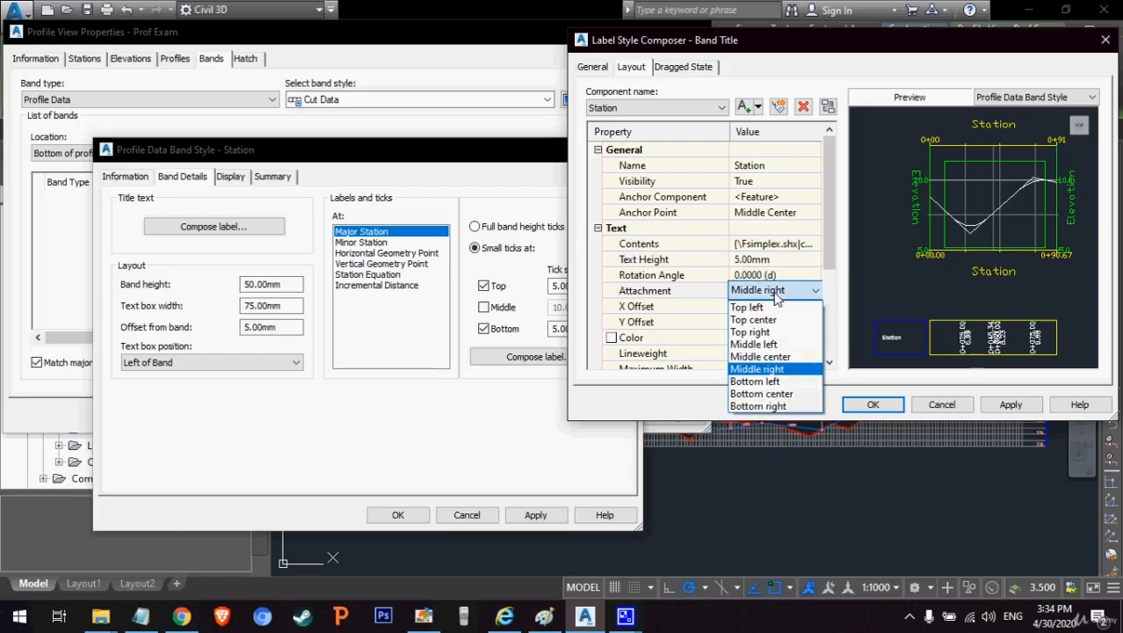
left_click(781, 357)
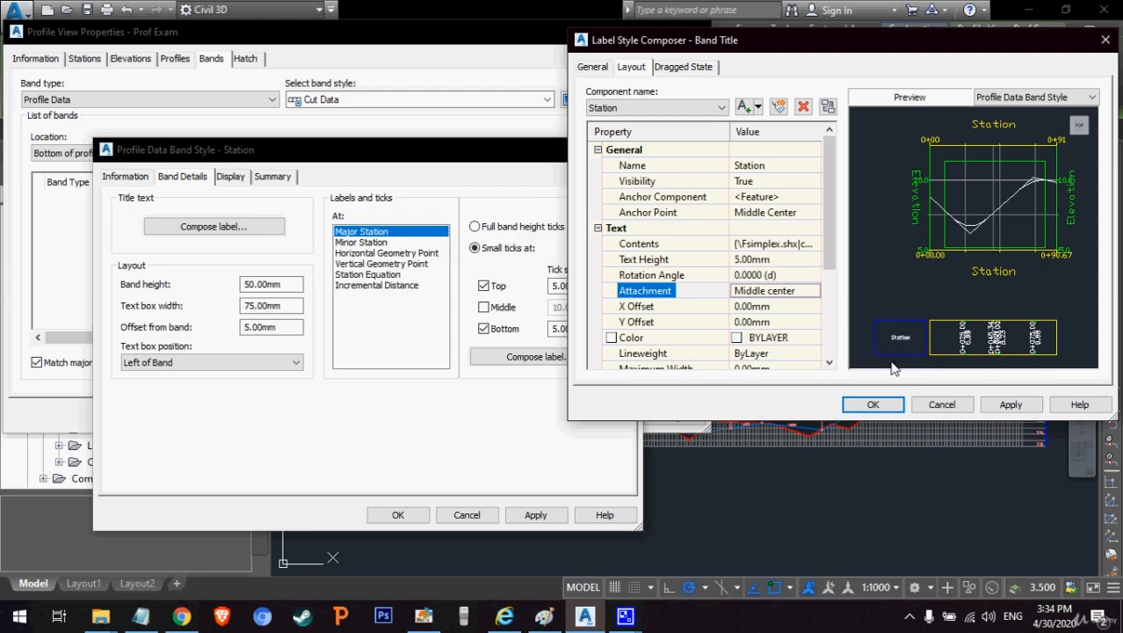
left_click(1008, 409)
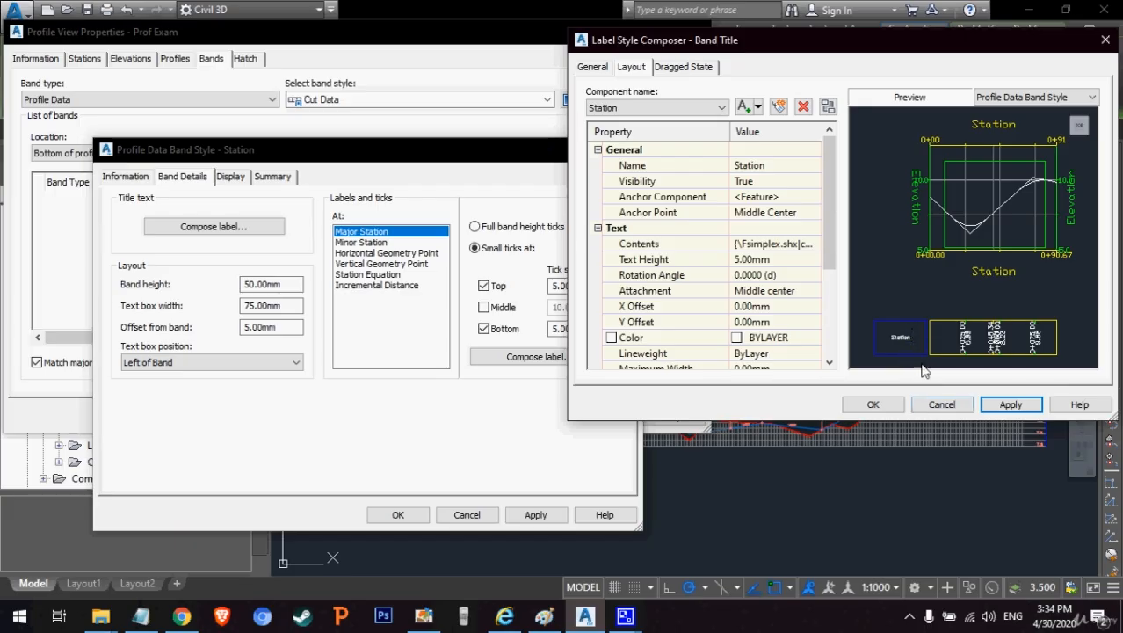
left_click(886, 406)
Step: Try a text box width of 50 mm for the band style and check the title label's preview
double_click(249, 306)
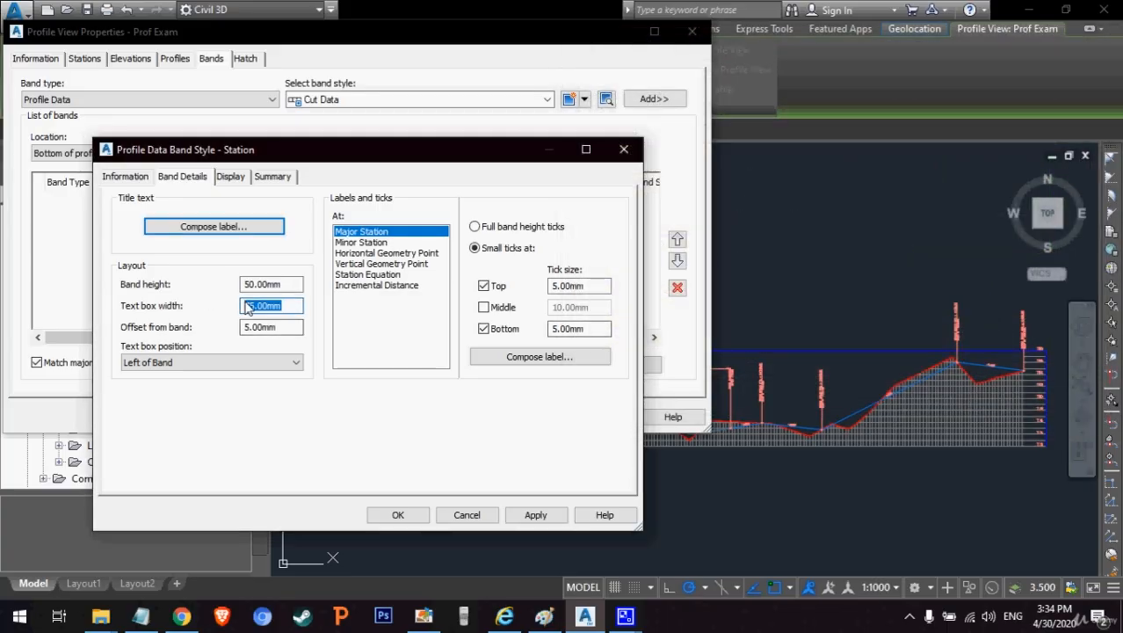
key("BackSpace")
type("50")
double_click(249, 306)
left_click(213, 226)
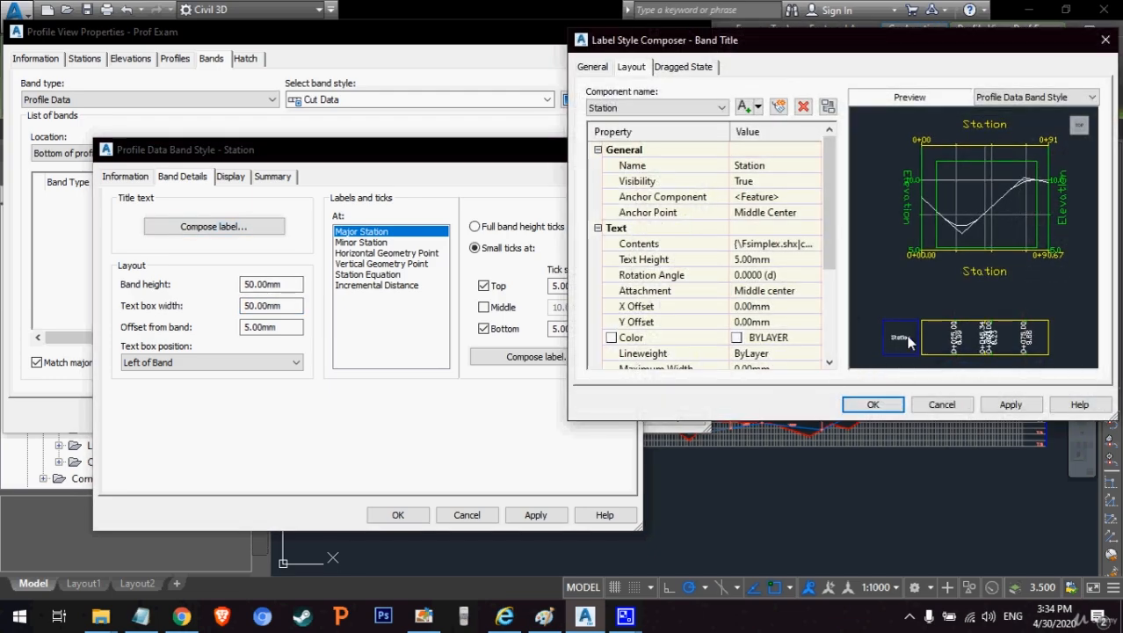
left_click(941, 404)
Step: Set the text box width back to 75 mm and check how the title label fits in the preview
double_click(287, 306)
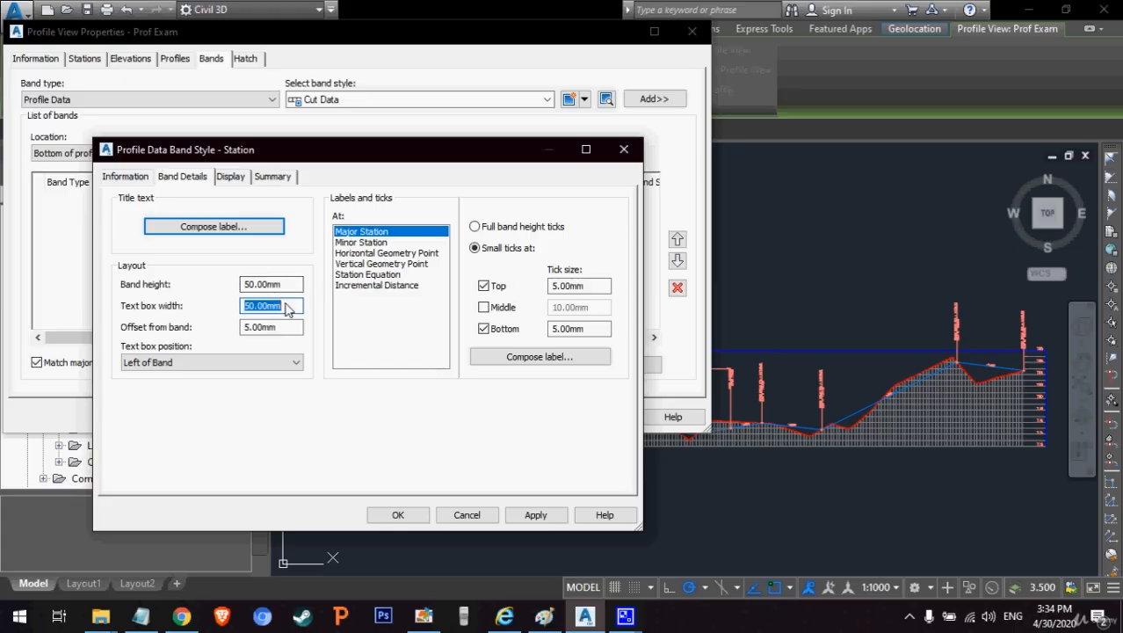
type("75")
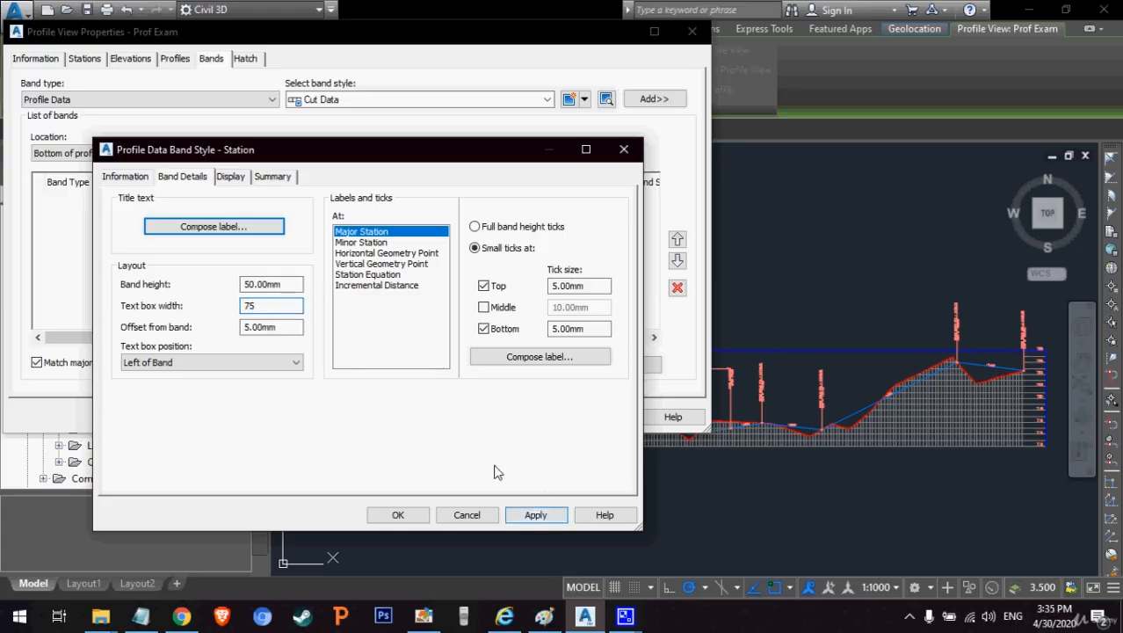
left_click(234, 225)
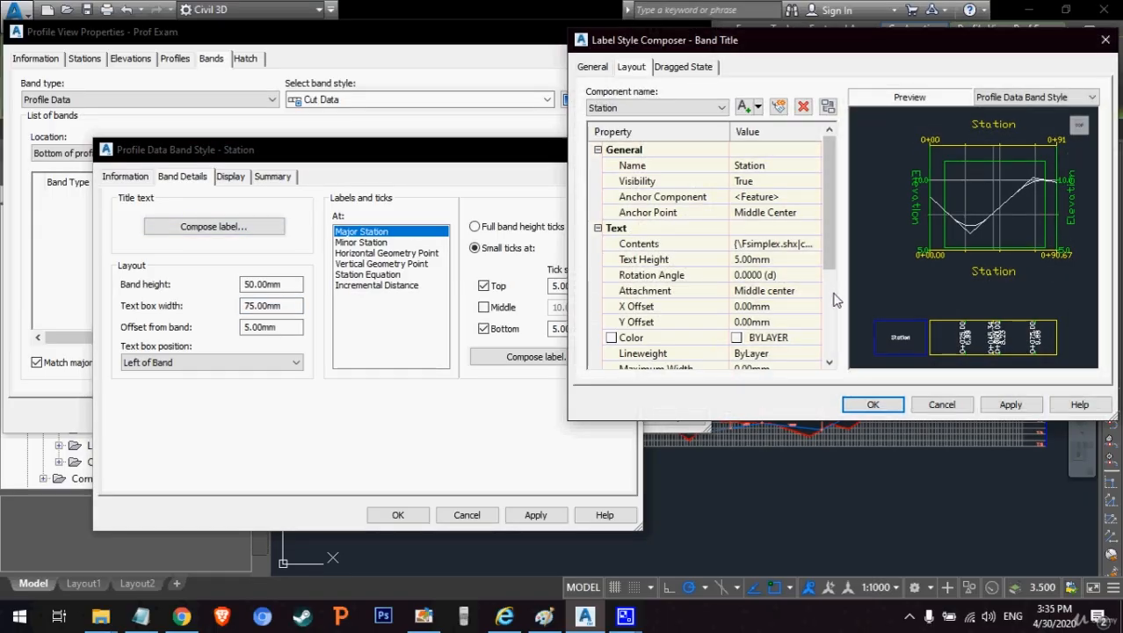
scroll(836, 299, "down", 3)
scroll(836, 300, "up", 3)
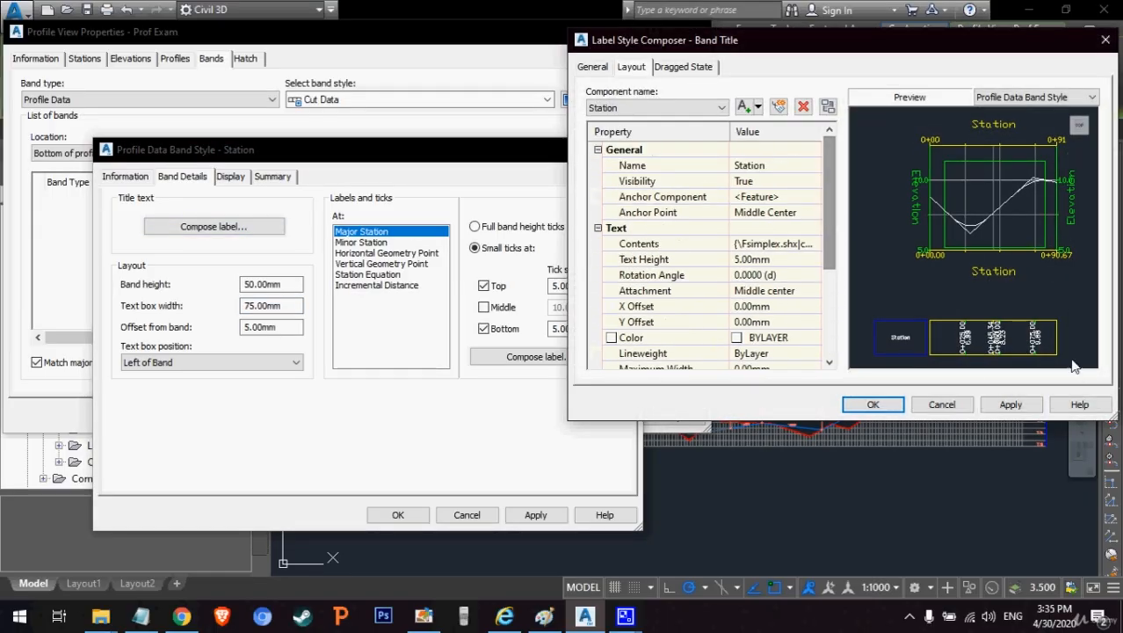
left_click(941, 404)
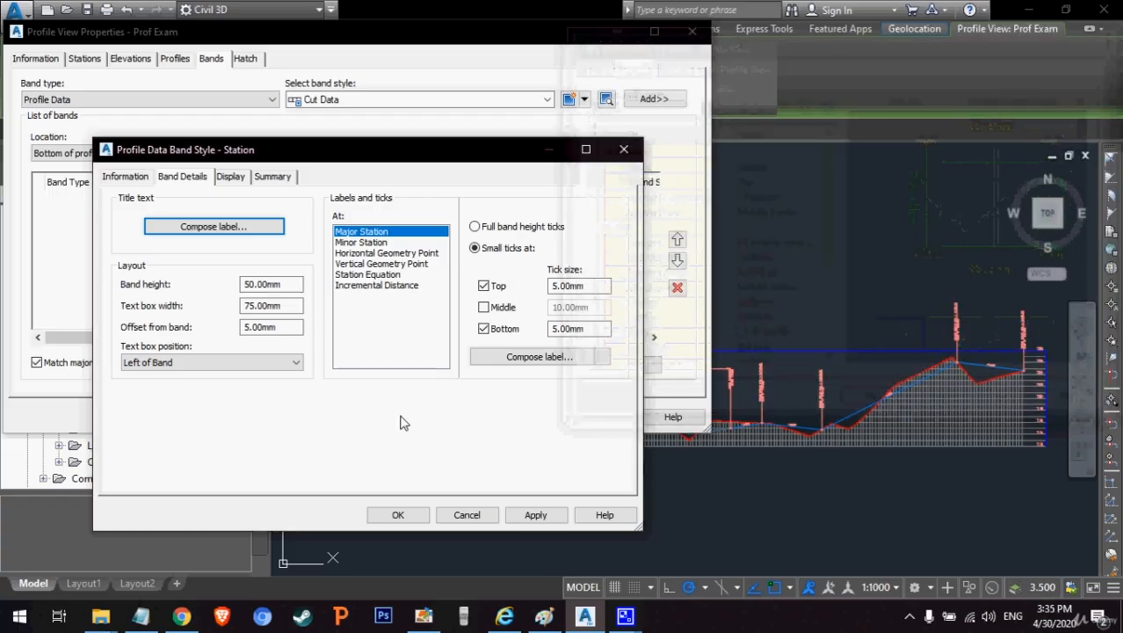
Step: Delete the Station Value component from the Major Station label and rename the Profile1 Elevation component as Station
left_click(540, 357)
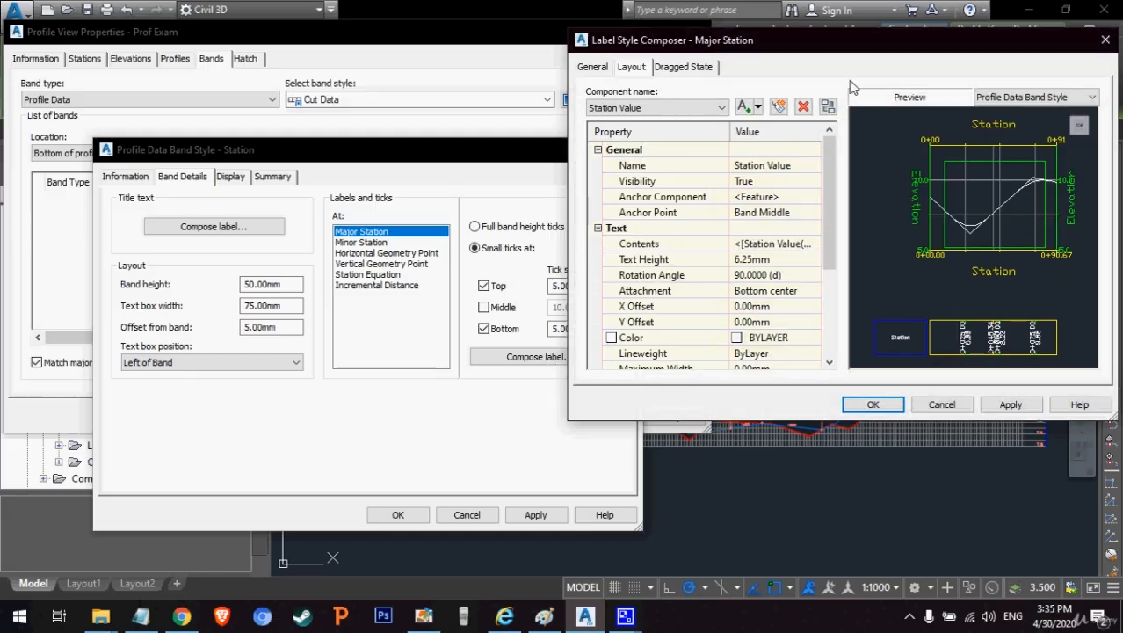
left_click(804, 106)
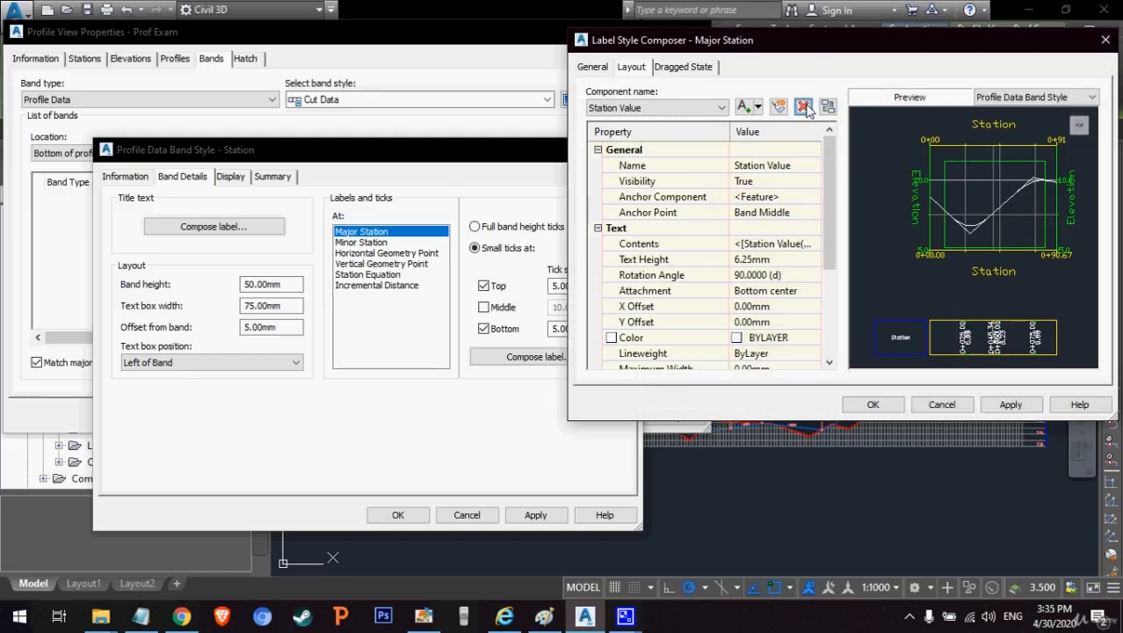
left_click(800, 167)
type("Station")
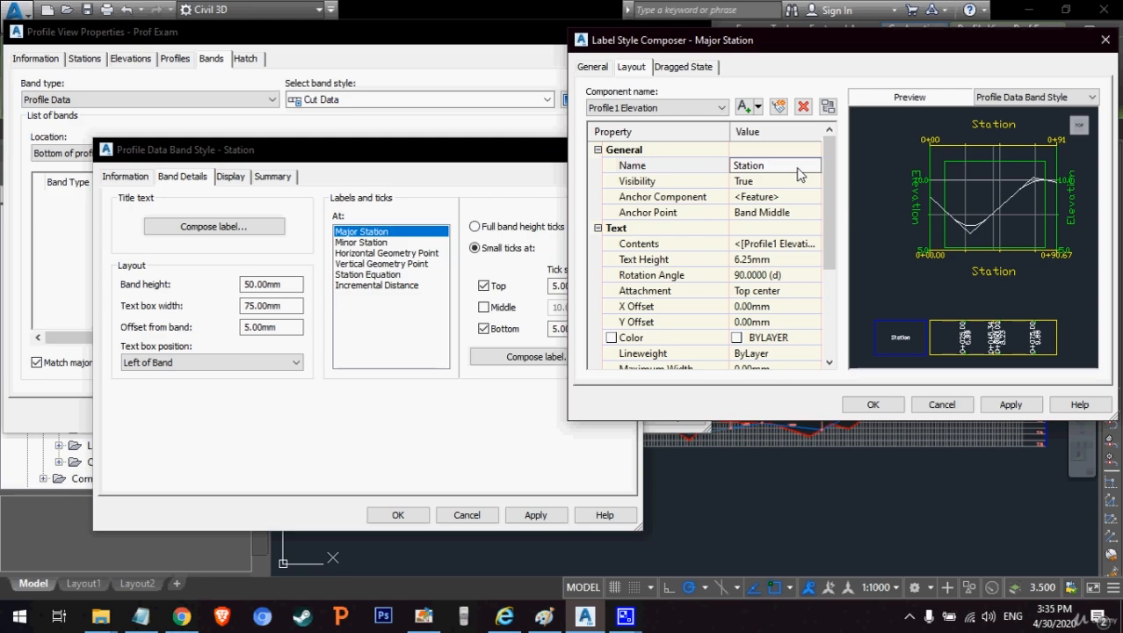
Step: Choose Band Middle as the anchor point of the Major Station label's Station component
left_click(785, 215)
left_click(785, 214)
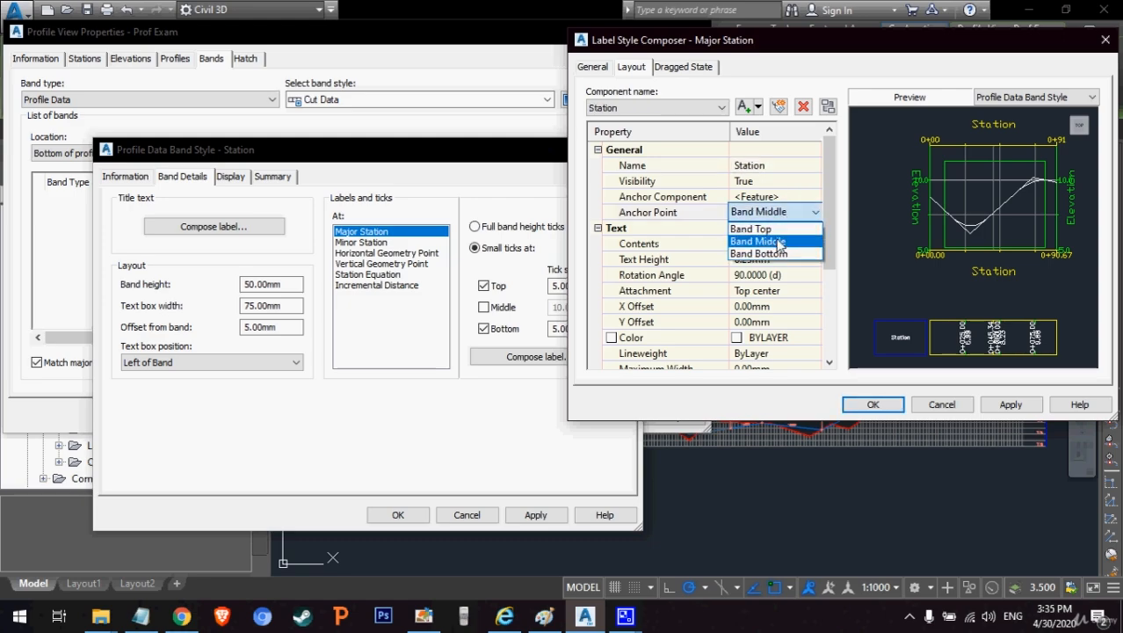
left_click(778, 242)
Step: Open the Station component's contents for editing and delete the existing Profile1 Elevation expression
left_click(777, 244)
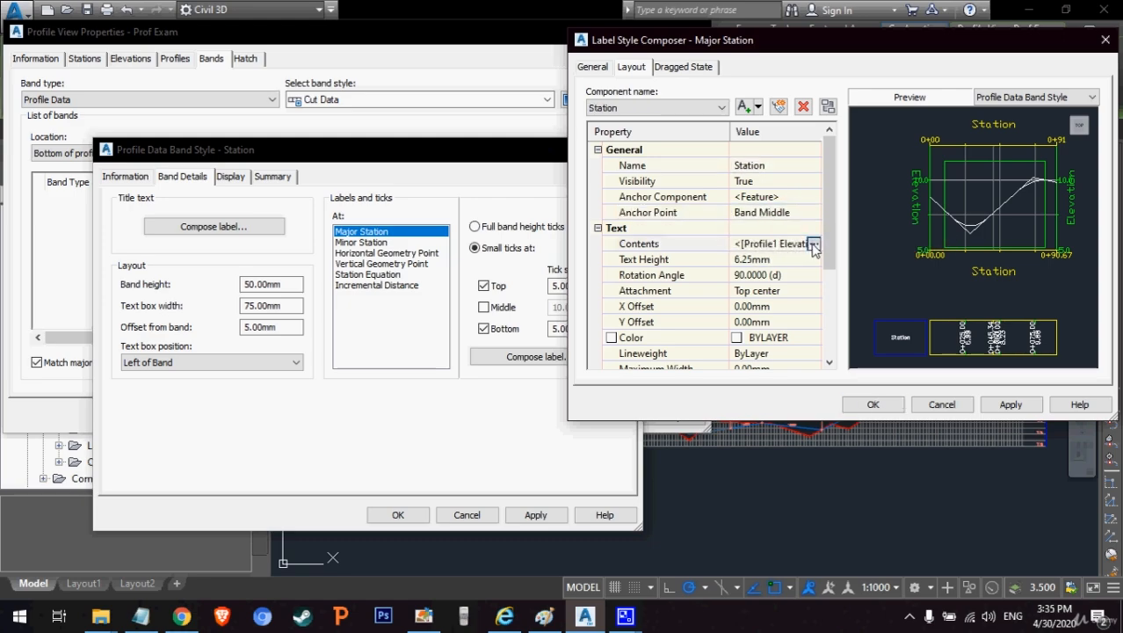
left_click(814, 244)
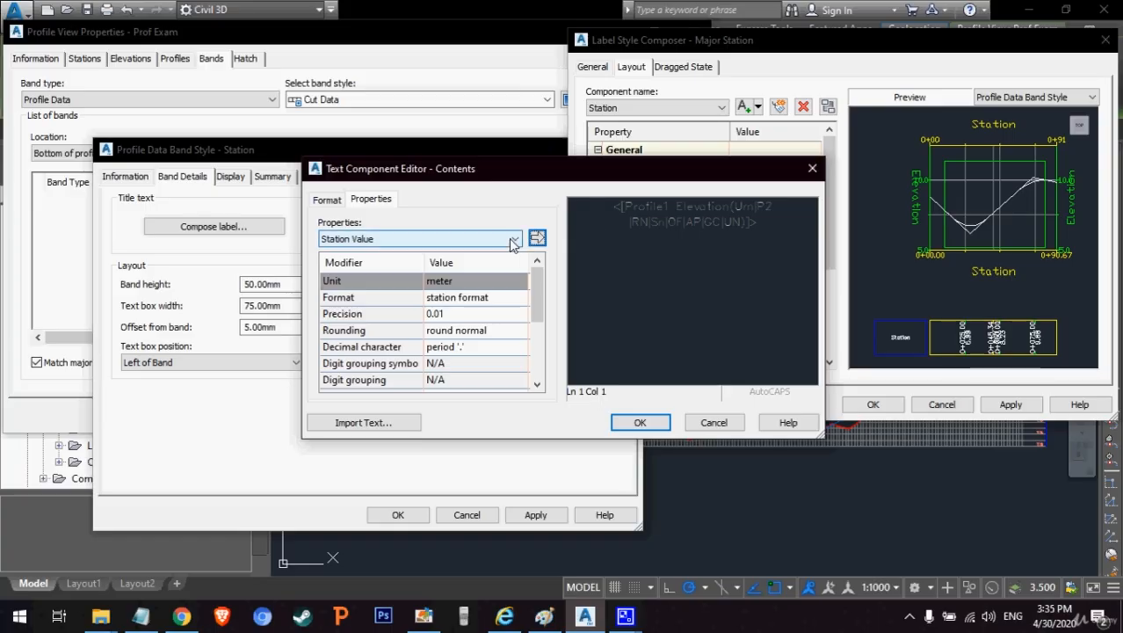
left_click(683, 214)
key("Delete")
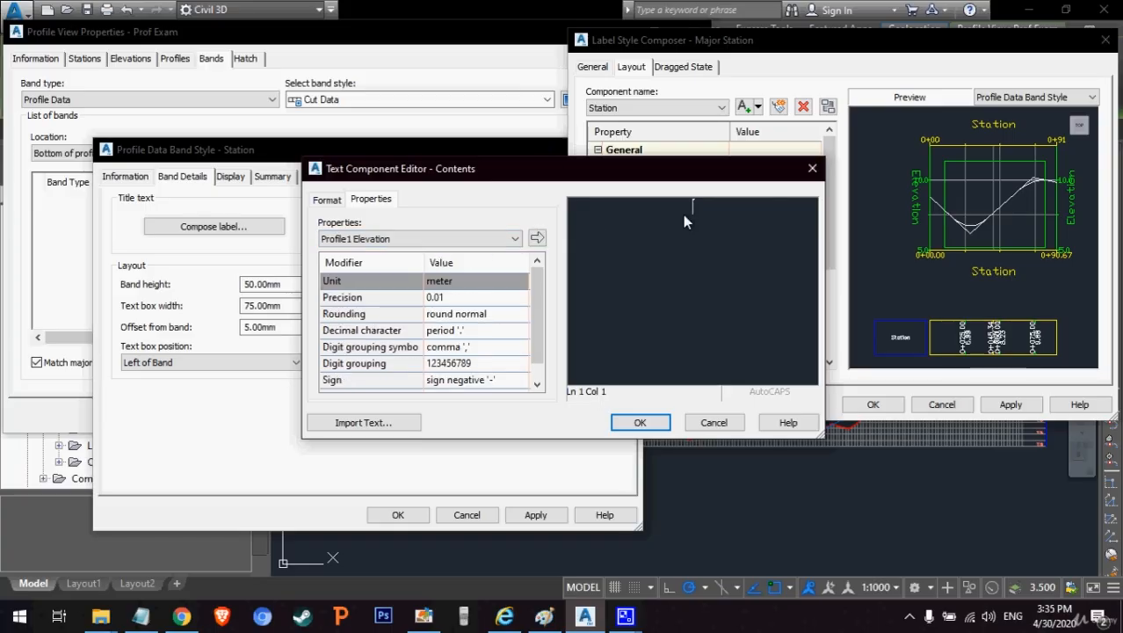
Step: Set the precision of the Profile1 Elevation property to 1 in the label contents
left_click(436, 299)
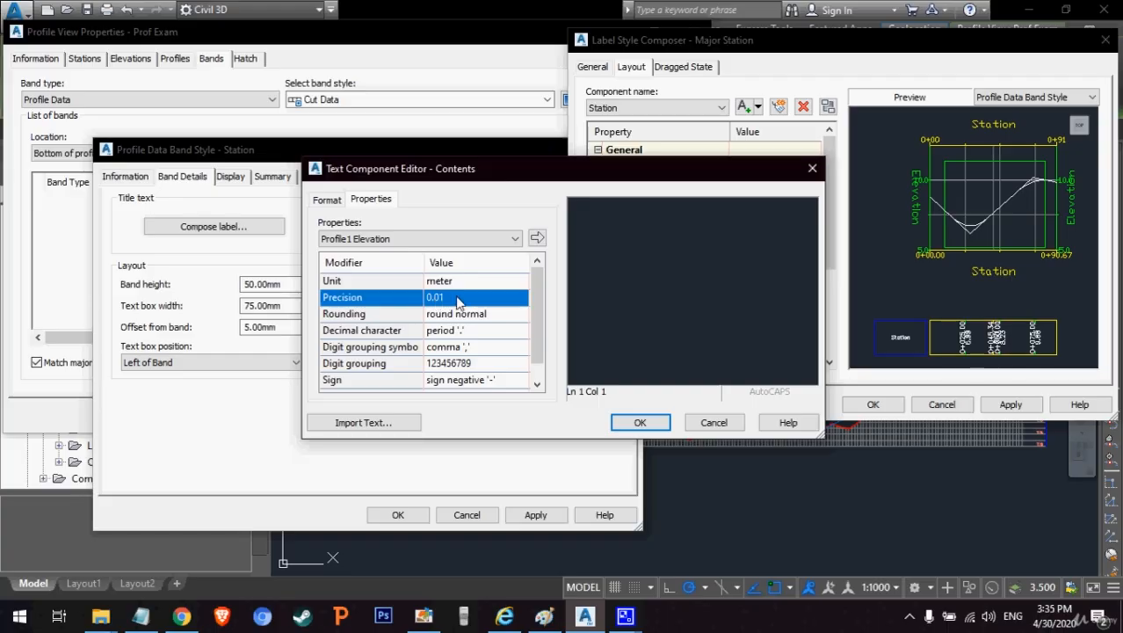
left_click(490, 305)
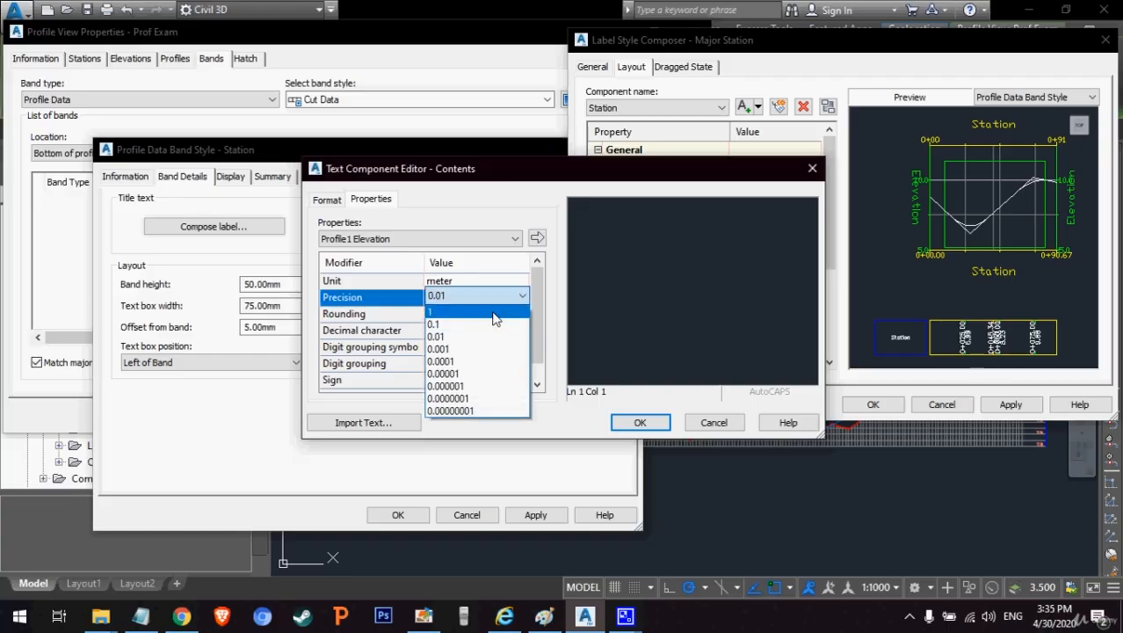
left_click(492, 314)
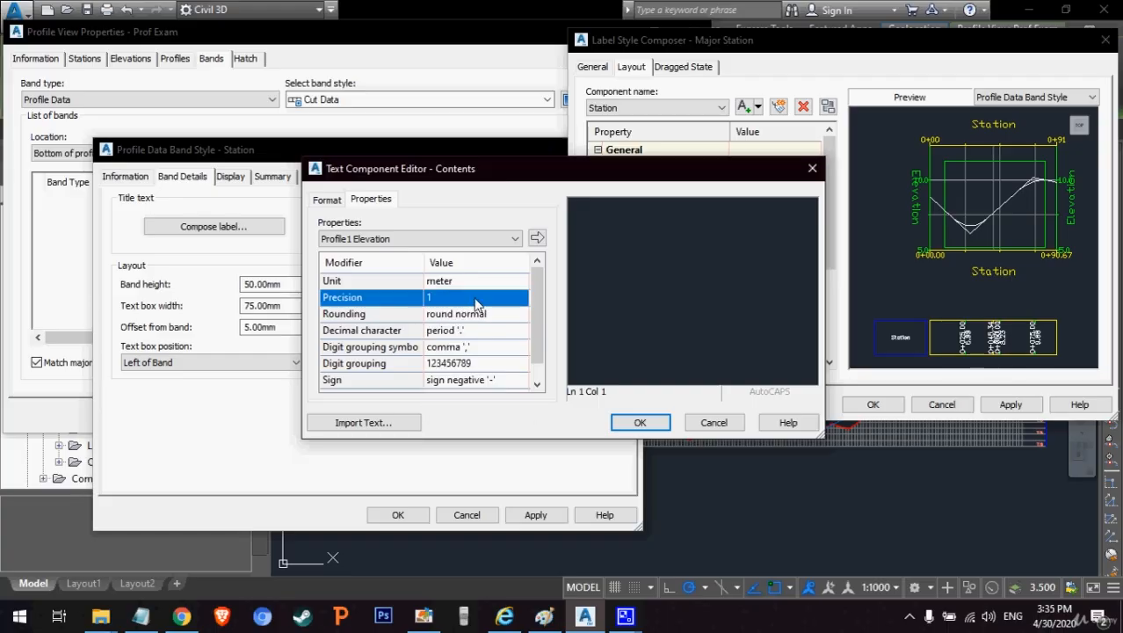
Step: Choose the Station Value property for the Major Station label contents and set its precision to 1
left_click(515, 238)
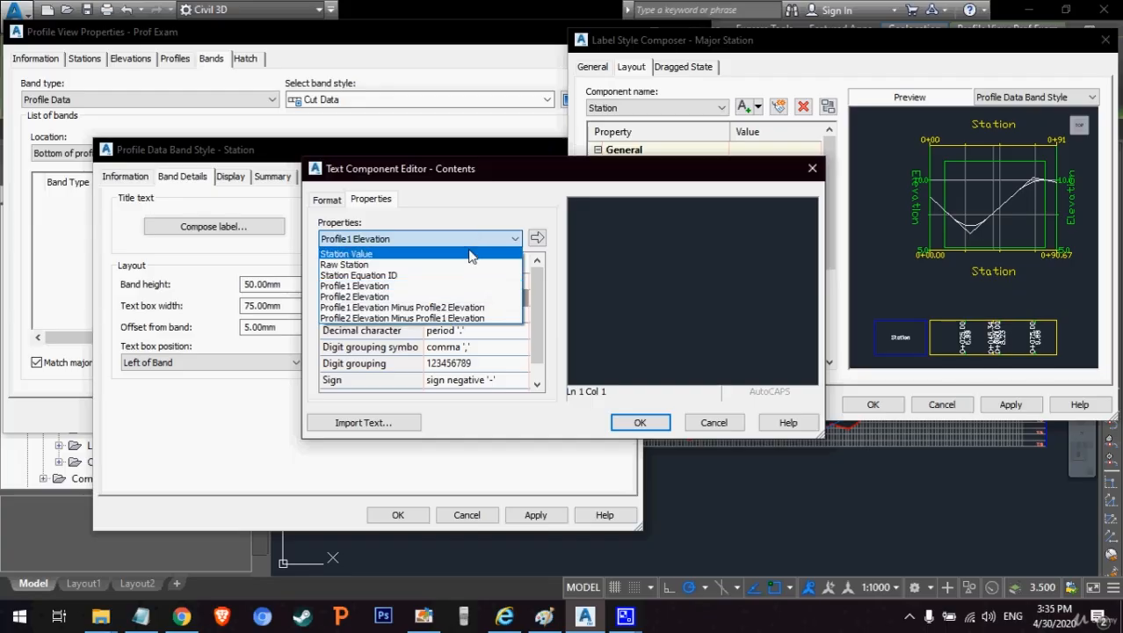
left_click(473, 252)
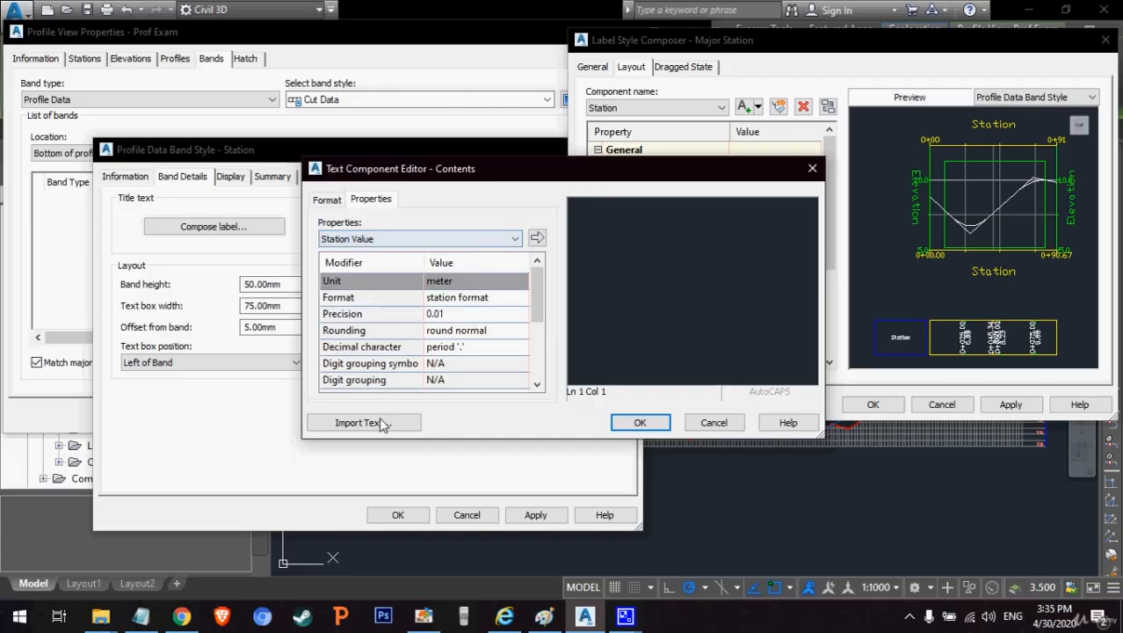
left_click(501, 315)
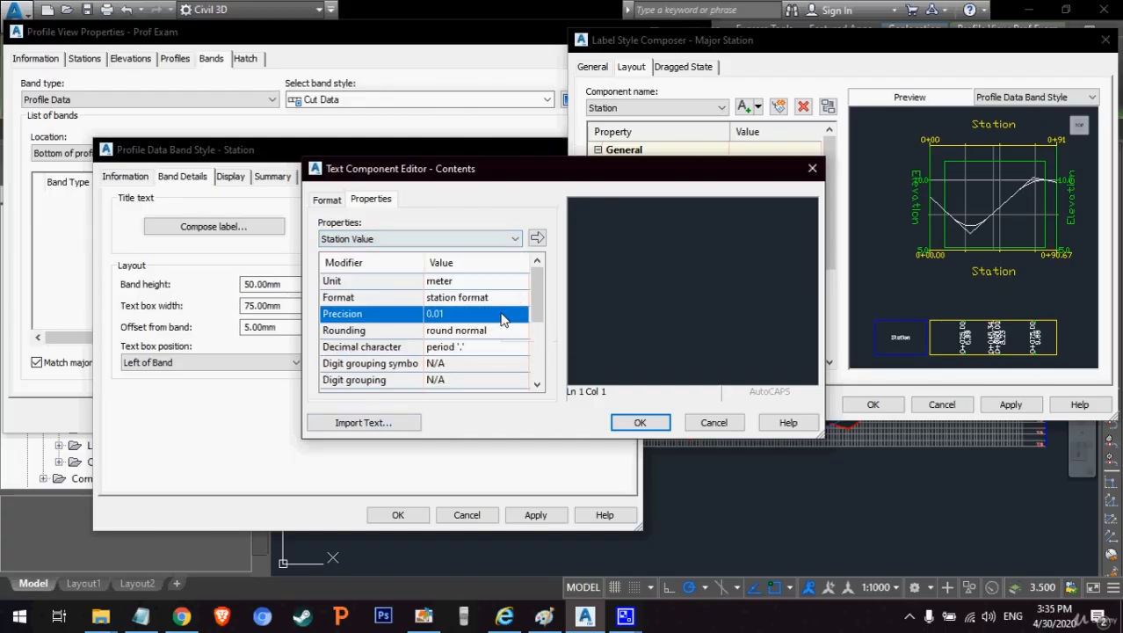
left_click(502, 318)
left_click(505, 327)
left_click_drag(541, 288, 543, 255)
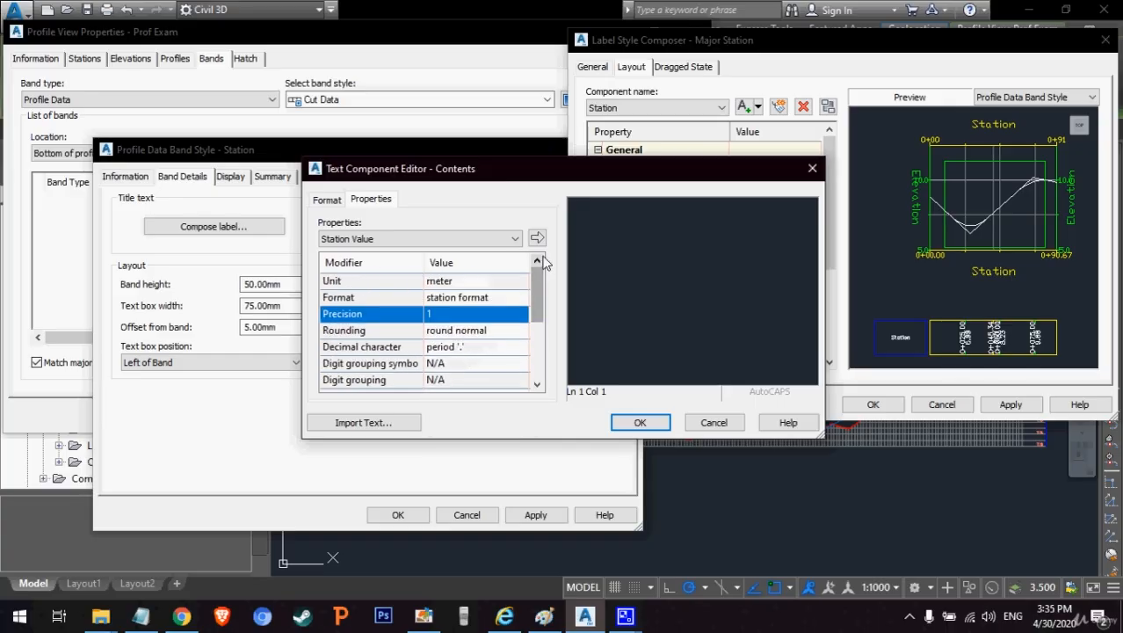
Step: Insert the Station Value property into the Station component's contents and accept the edited text
left_click(538, 239)
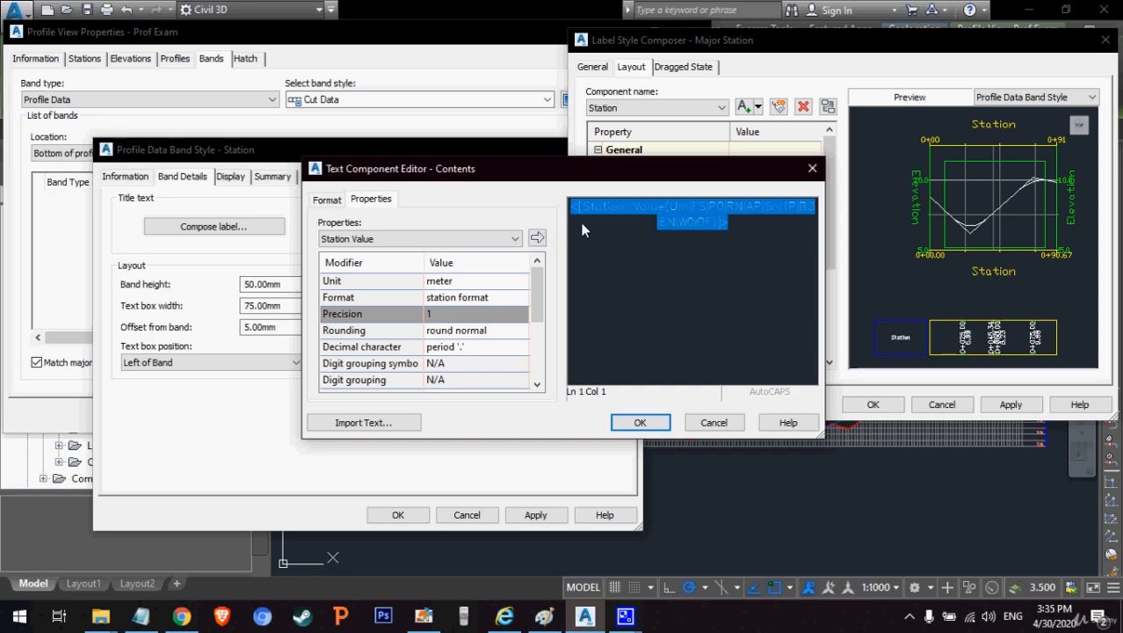
left_click(640, 423)
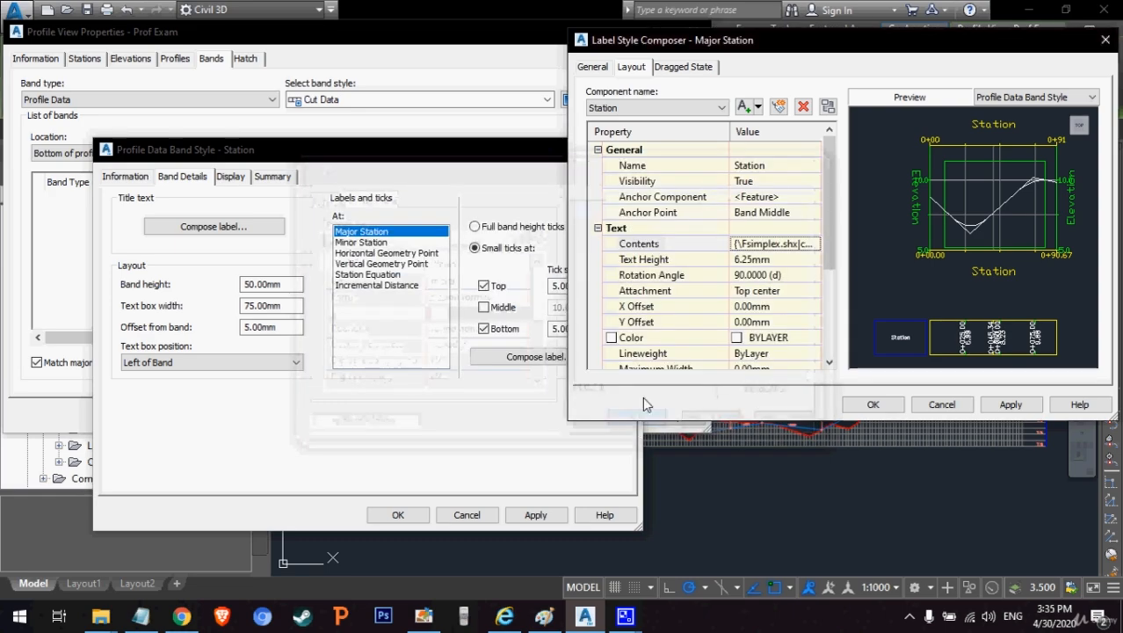
Step: Set the Station component's text height to 5.5 mm and its attachment to Middle center
left_click(756, 260)
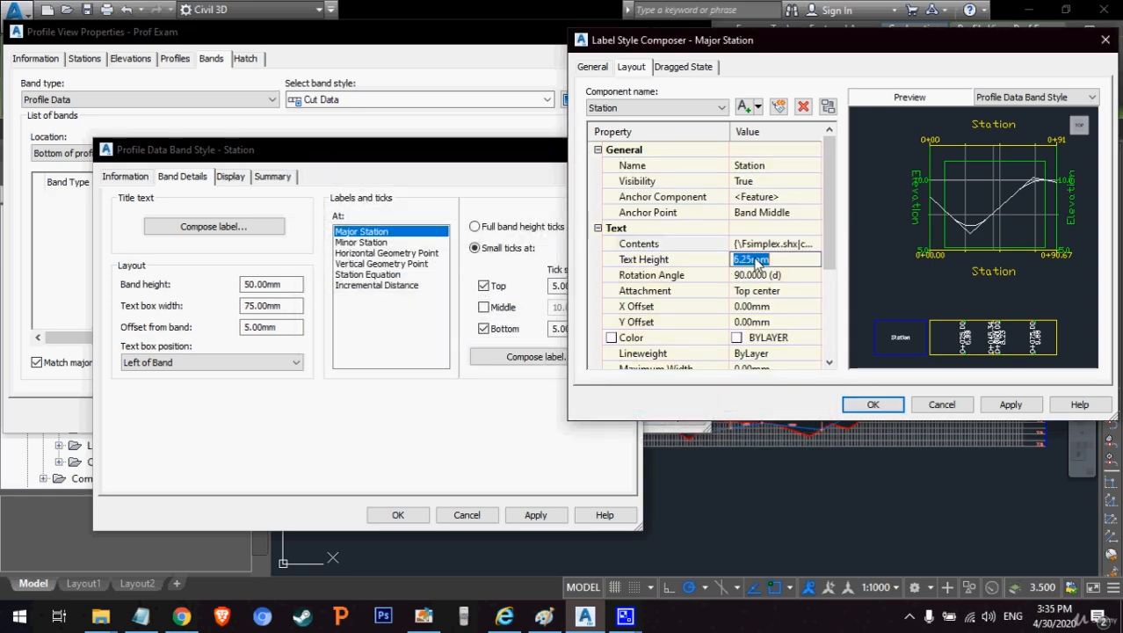
type("5.5")
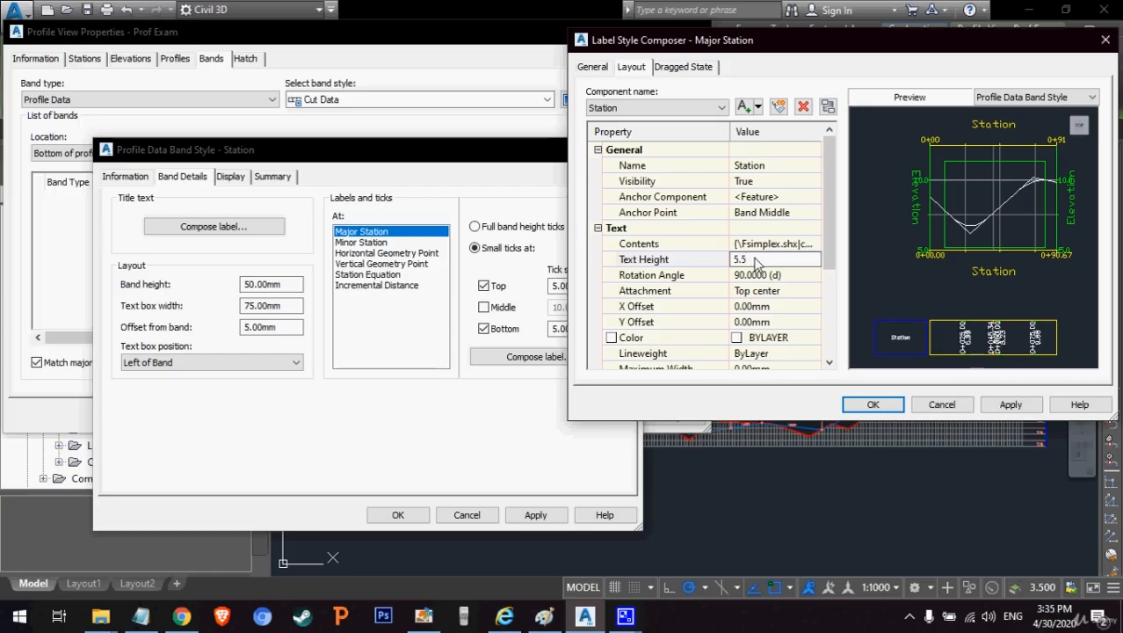
left_click(764, 295)
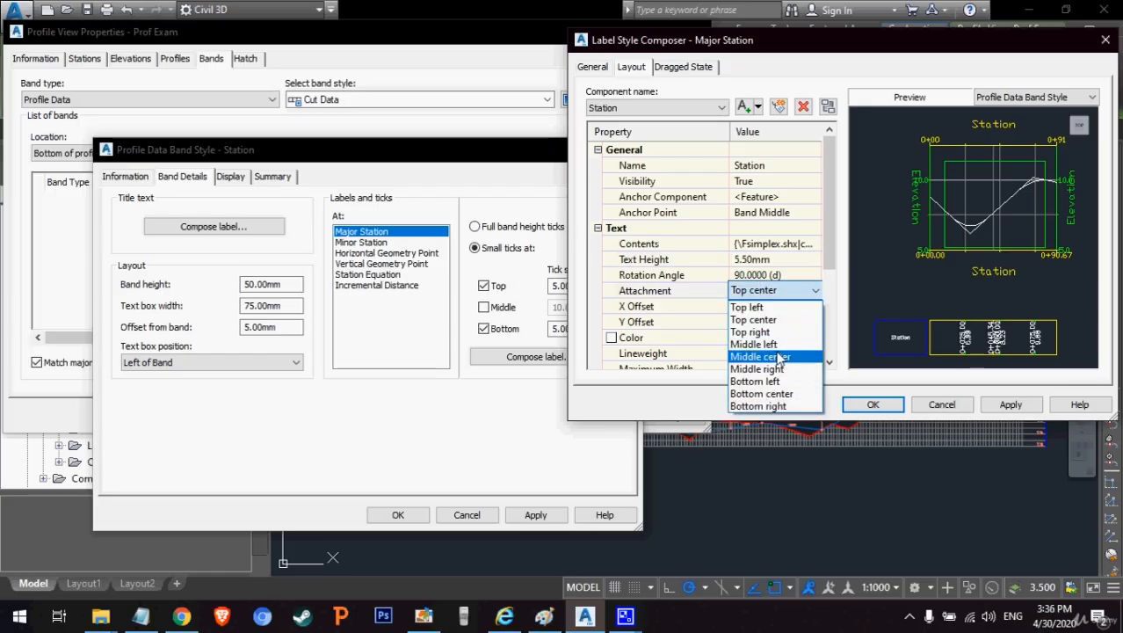
left_click(761, 356)
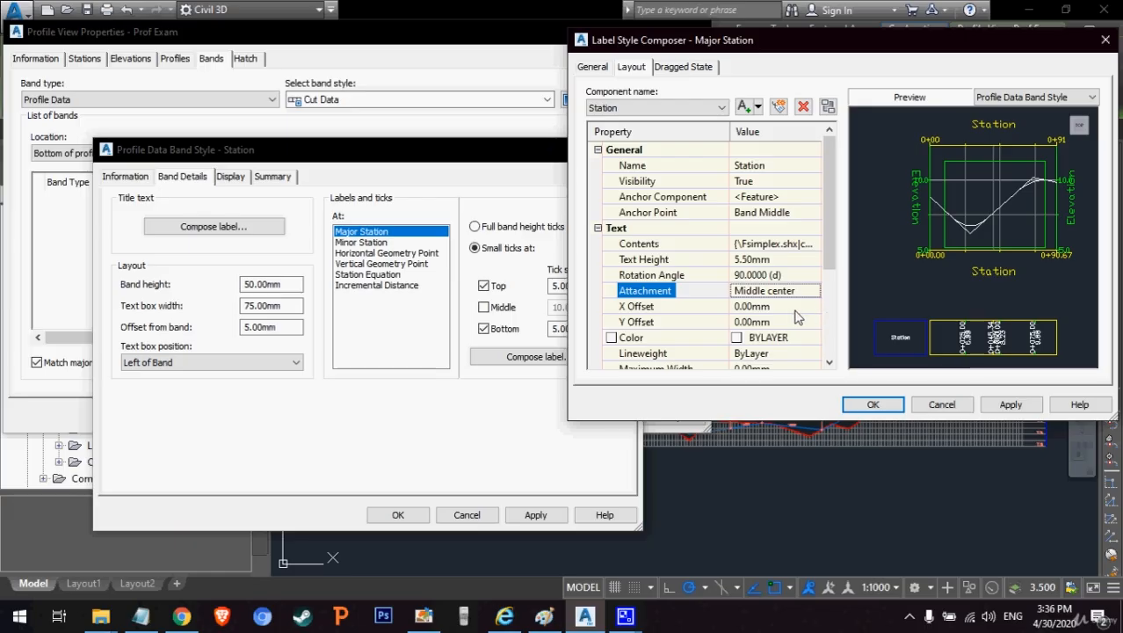
Step: Set the Station component's color to cyan and accept the Major Station label style
left_click(736, 345)
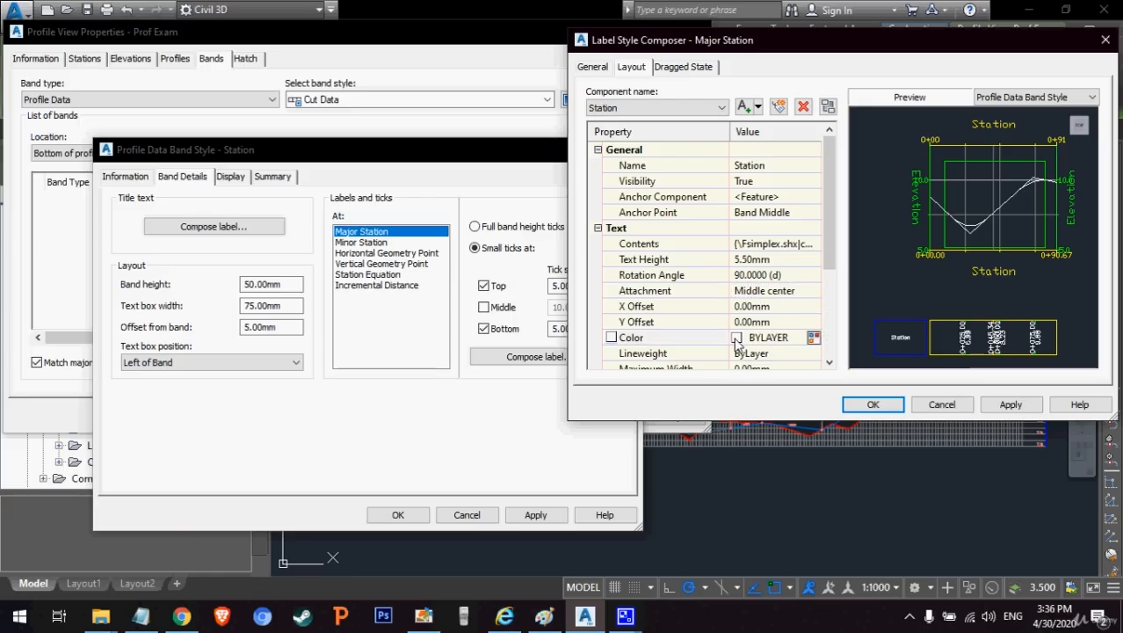
left_click(814, 338)
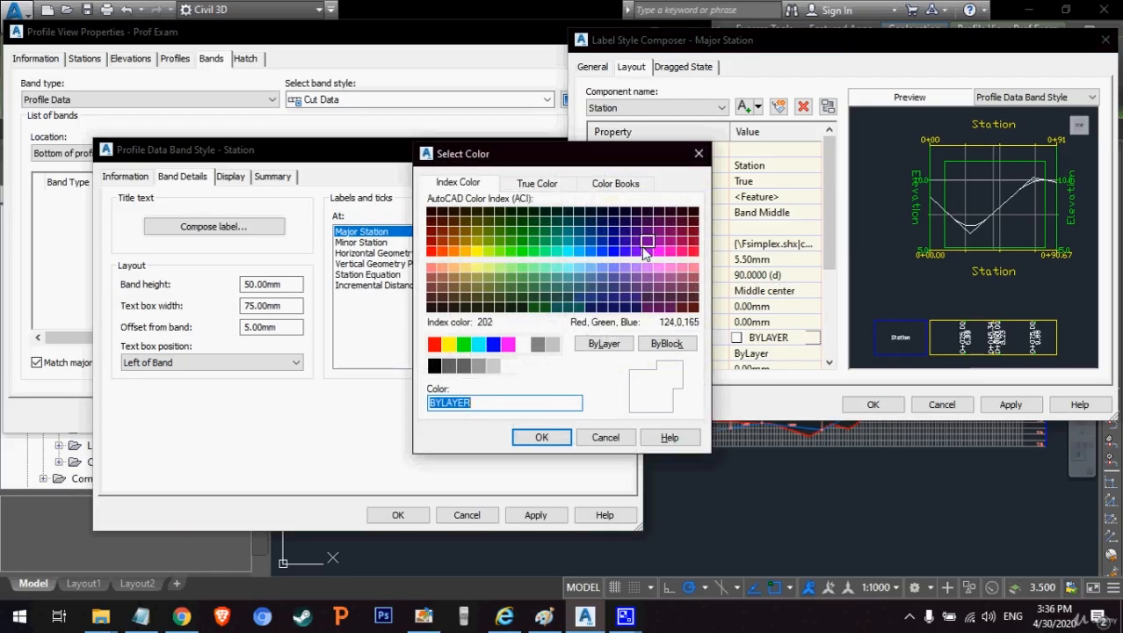
left_click(480, 349)
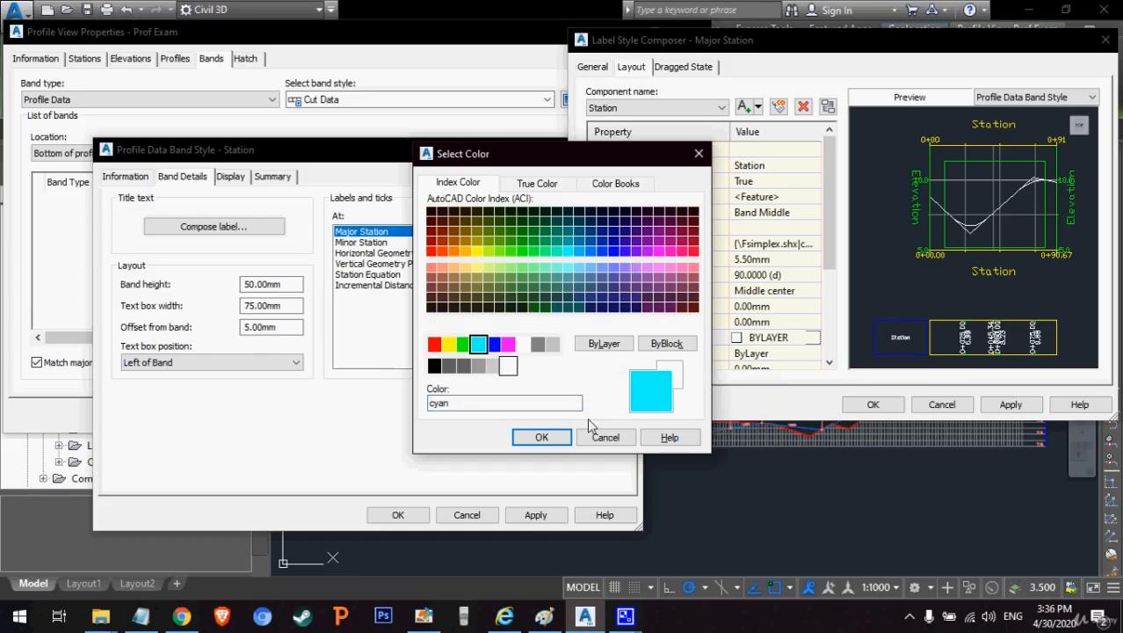
left_click(541, 437)
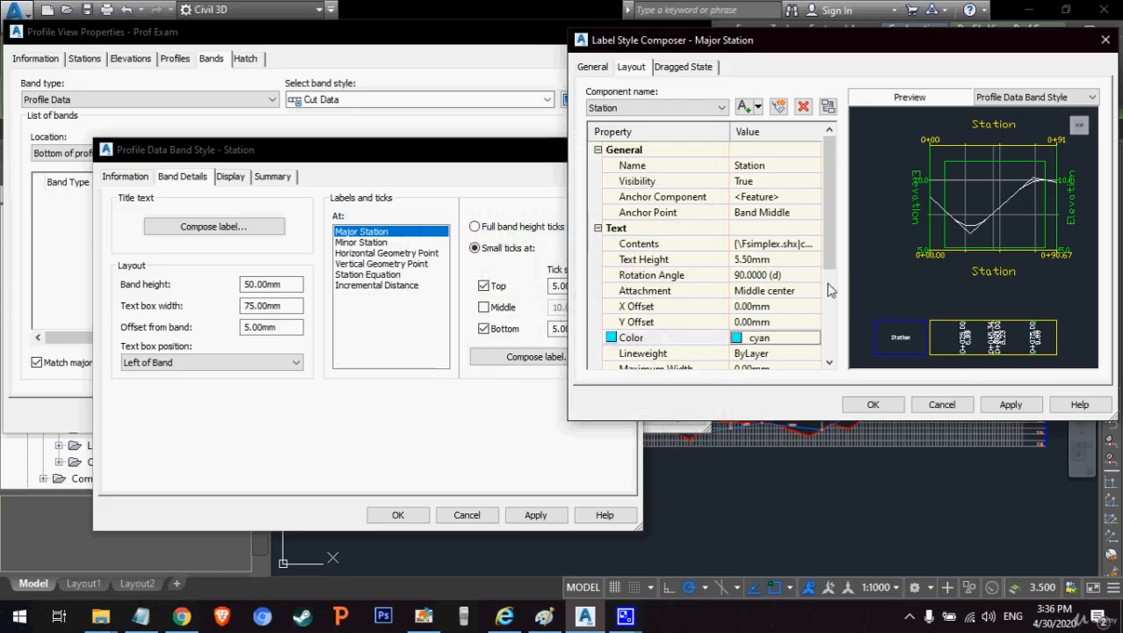
left_click(1011, 404)
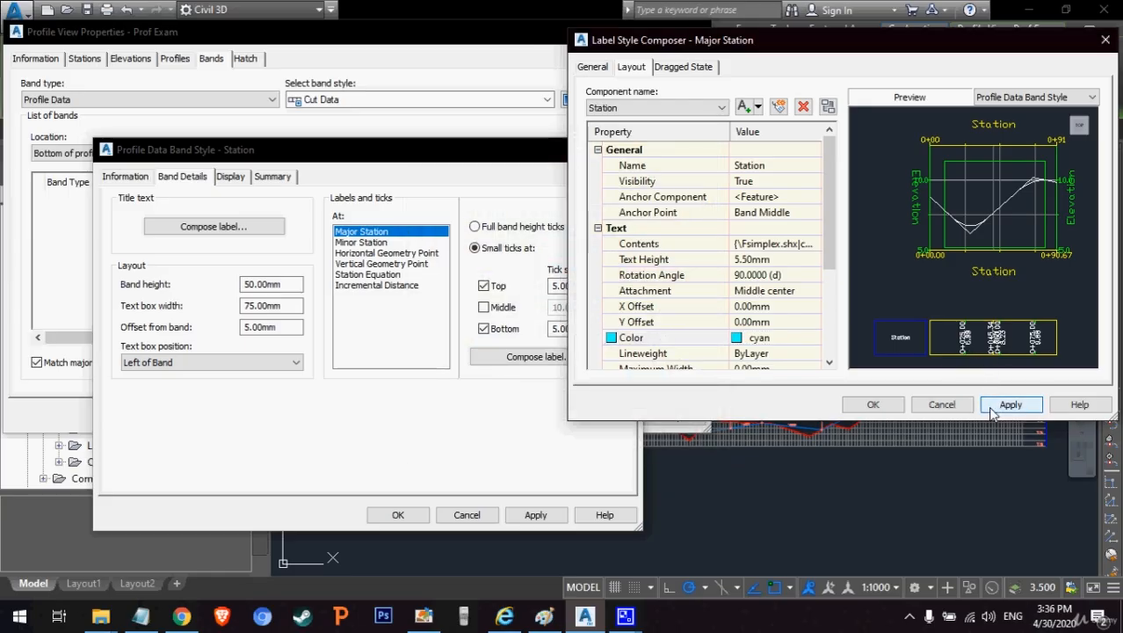
left_click(874, 405)
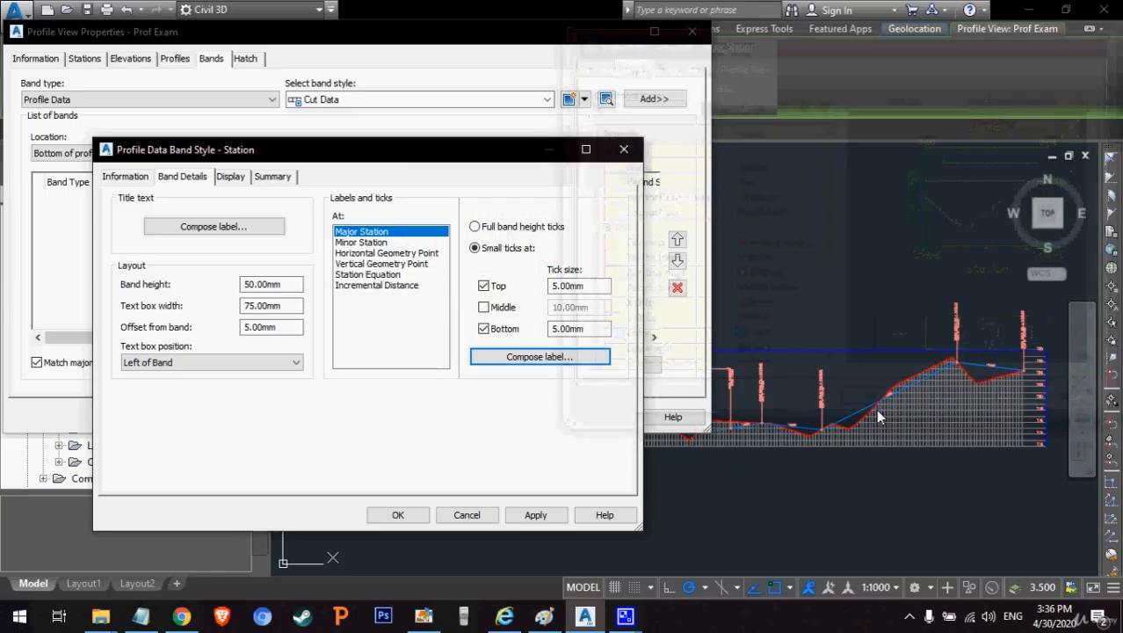
Step: Hide the band style's labels at station equations, horizontal geometry points, vertical geometry points and minor stations
left_click(232, 177)
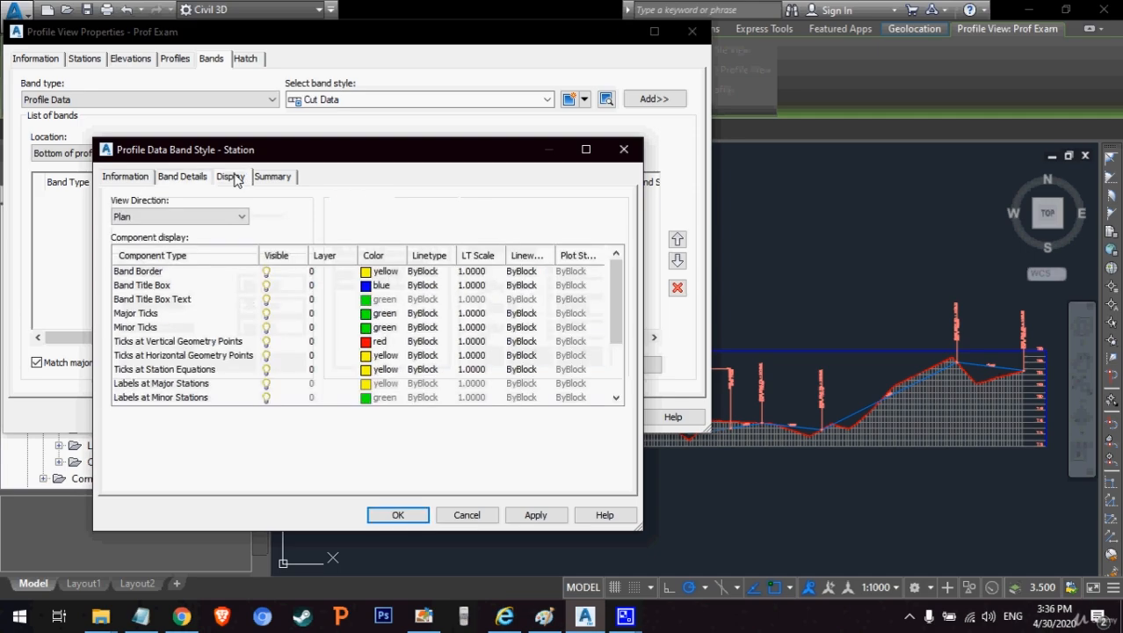
left_click_drag(620, 318, 620, 367)
left_click(269, 370)
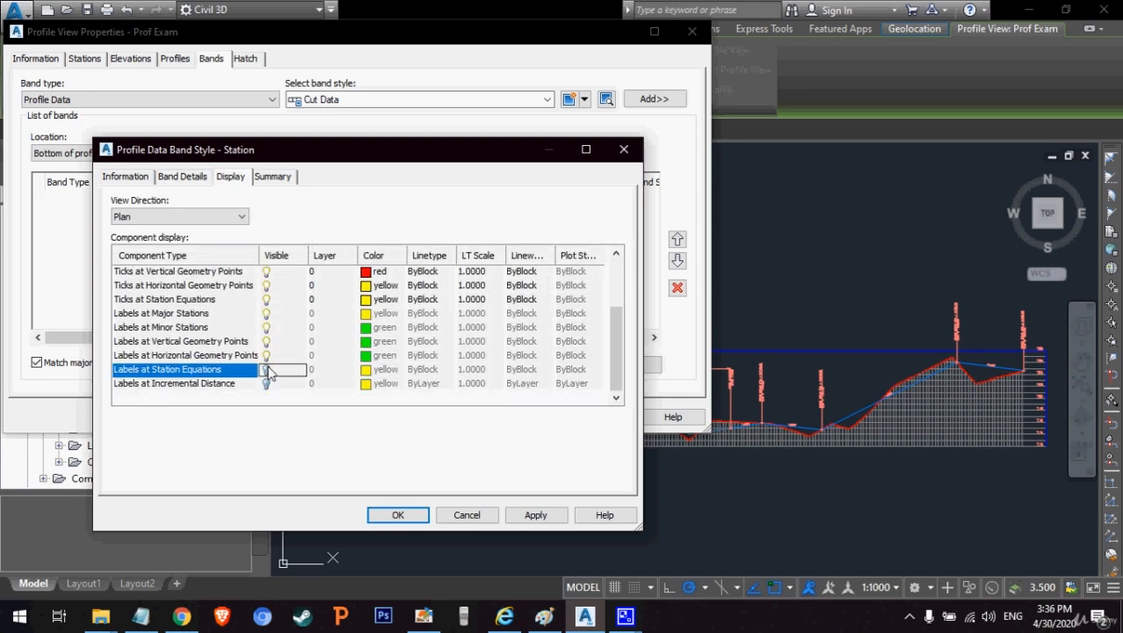
left_click(266, 355)
left_click(267, 342)
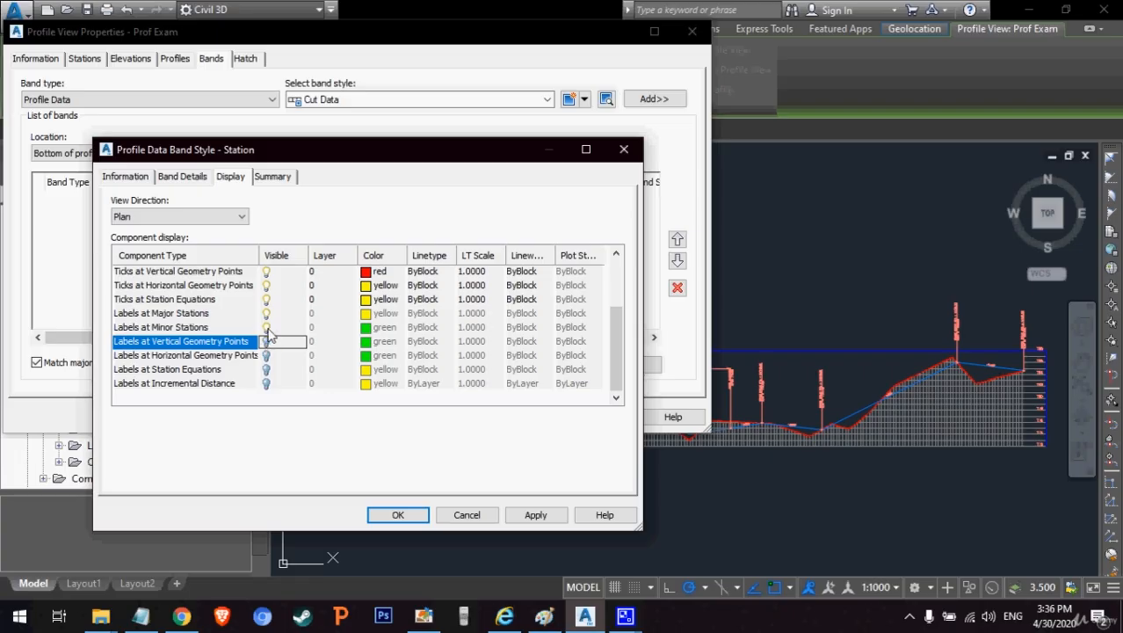
left_click(267, 327)
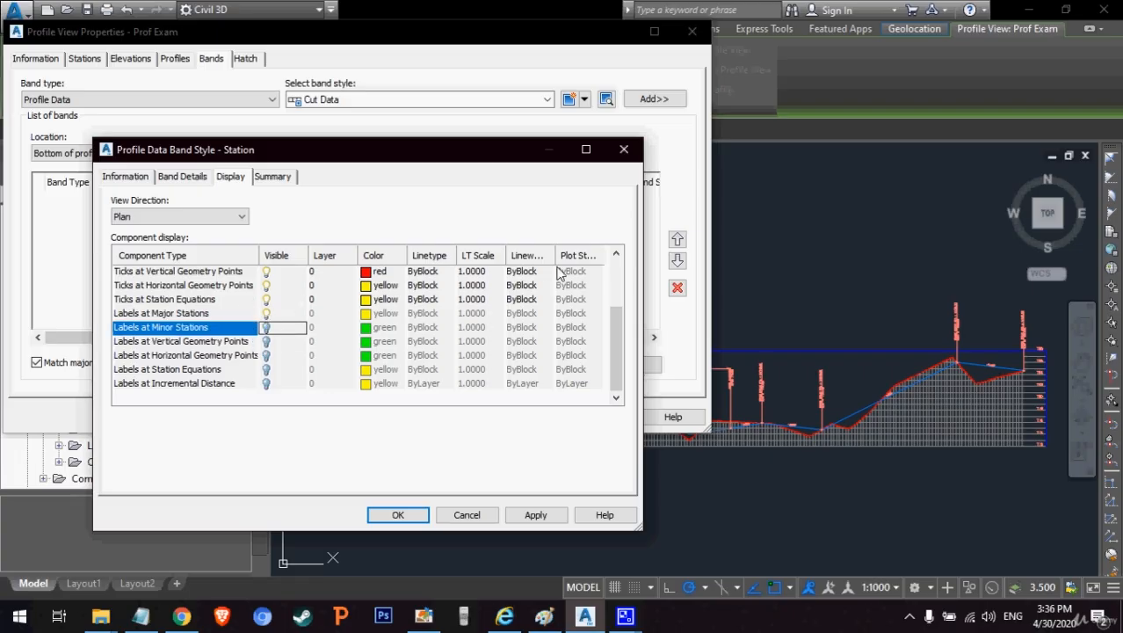
Step: Hide the minor ticks and the ticks at station equations, horizontal and vertical geometry points, and accept the Station band style
scroll(620, 348, "up", 2)
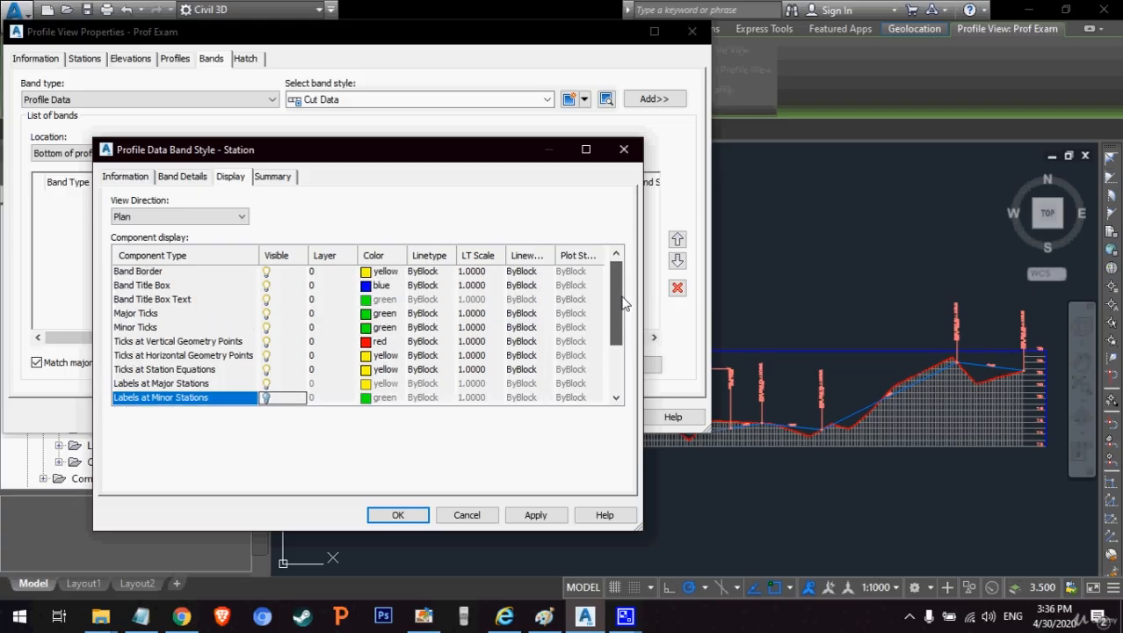
left_click(267, 370)
left_click(266, 356)
left_click(266, 342)
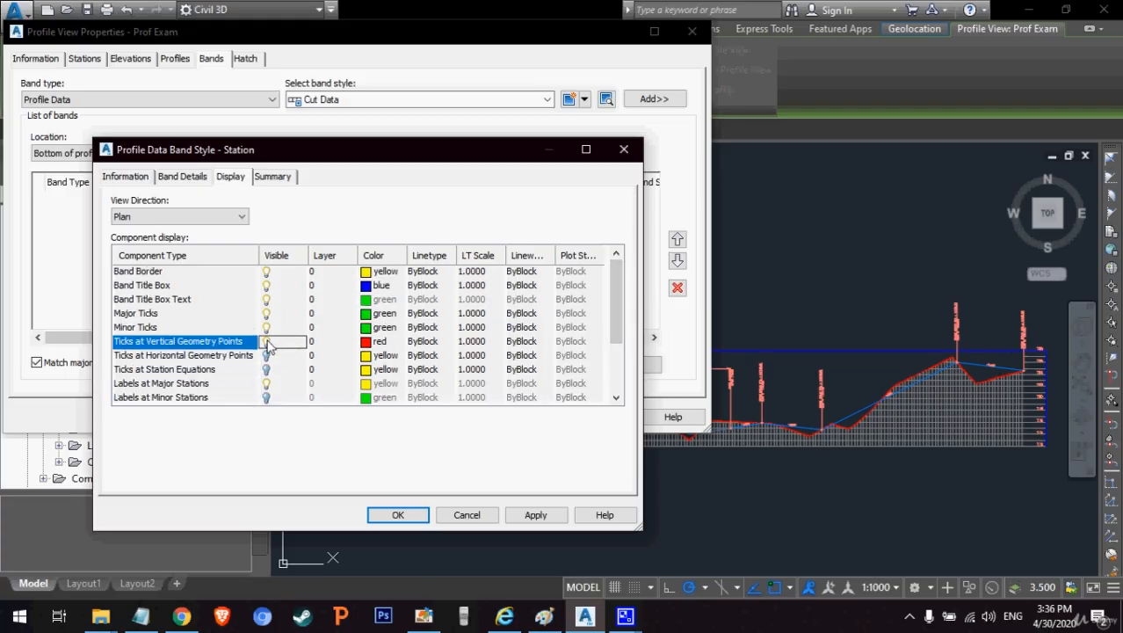
left_click(267, 328)
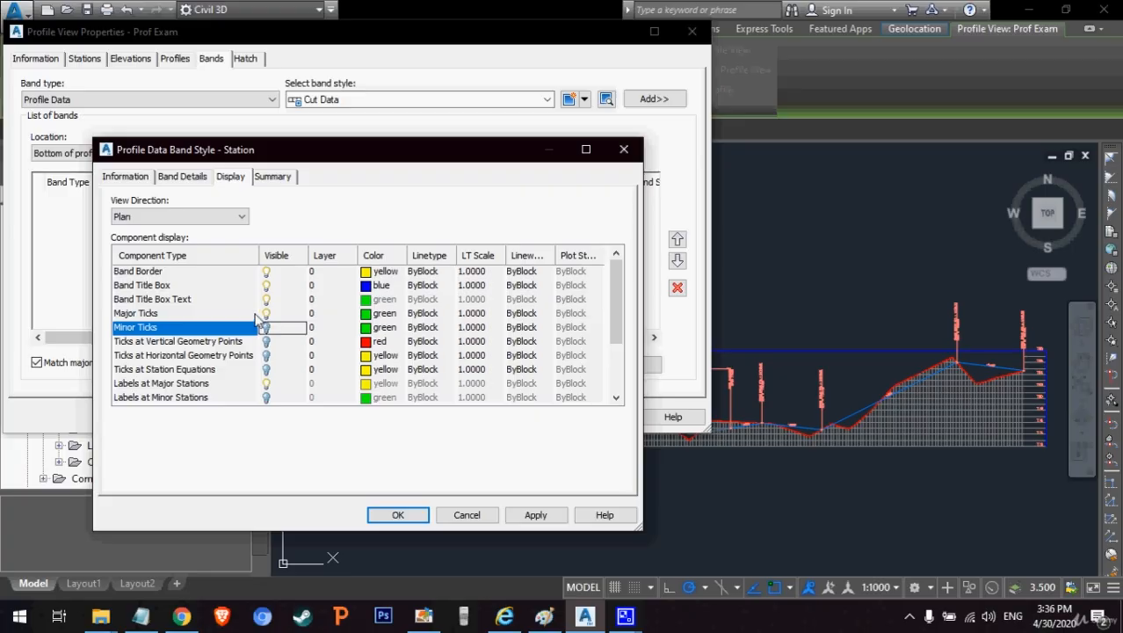
left_click(531, 515)
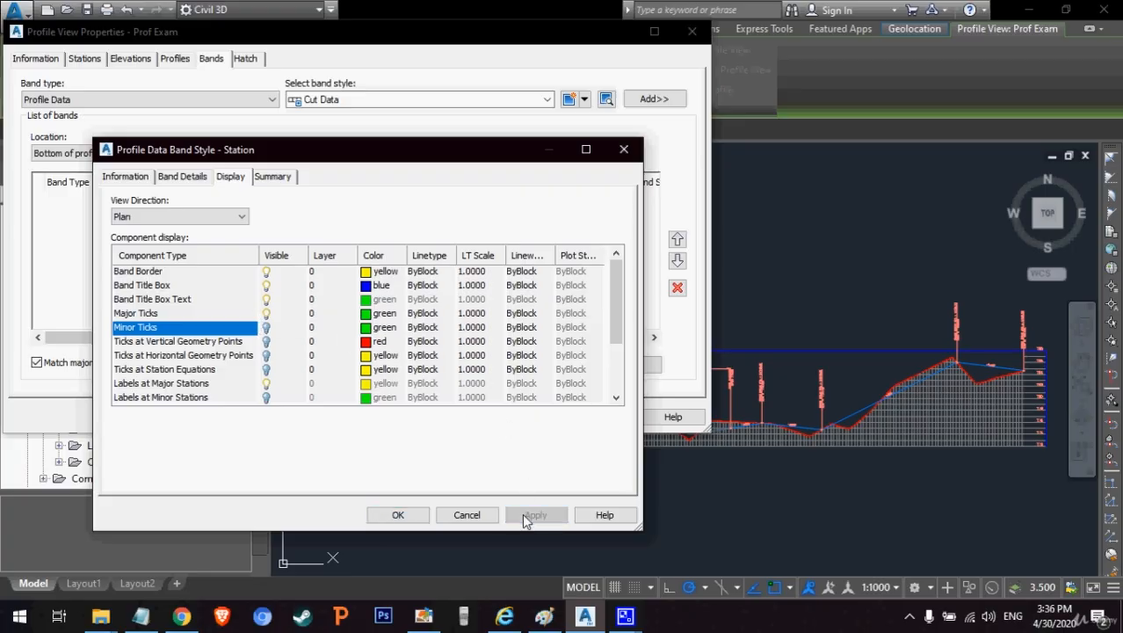
left_click(396, 515)
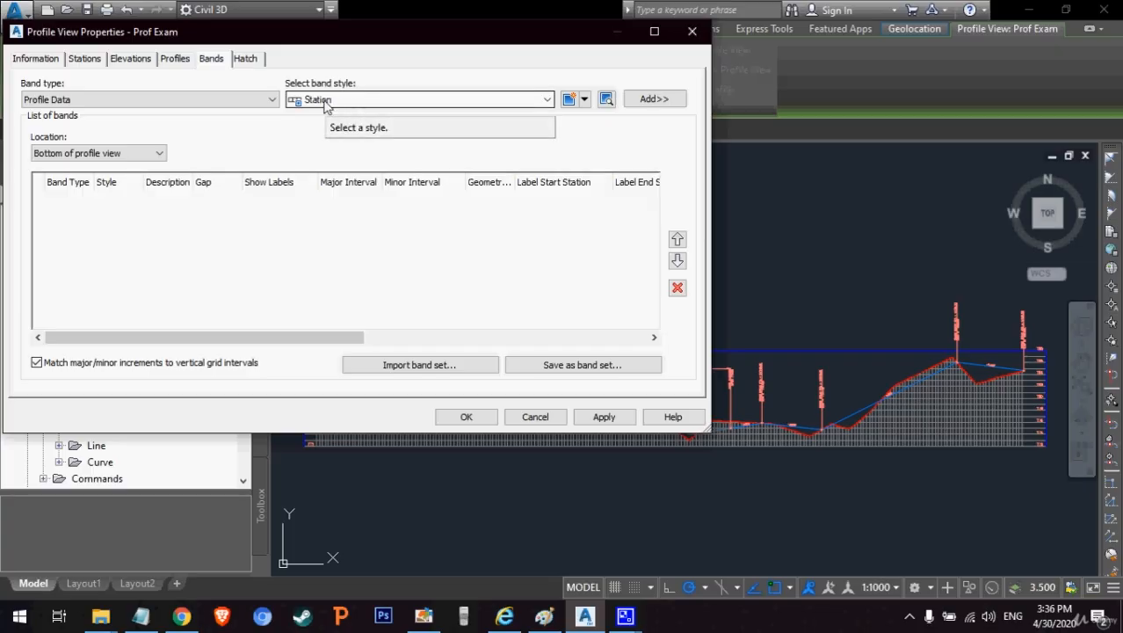
Step: Add the Station profile data band at the bottom of the profile view, keeping the default geometry points, and accept the profile view properties
left_click(654, 99)
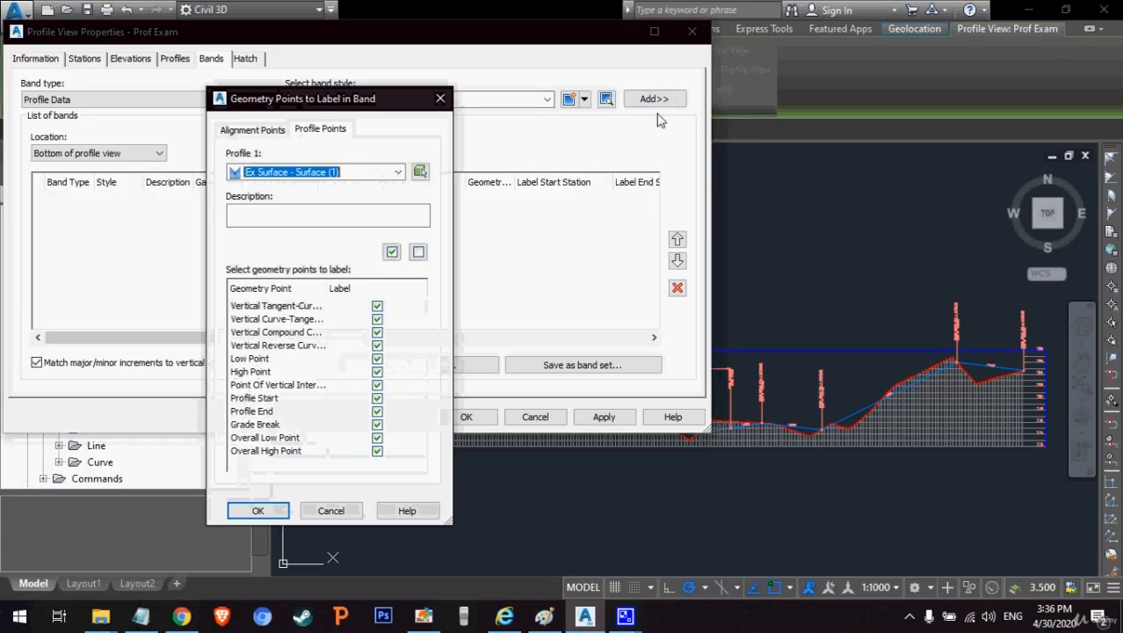
left_click(250, 512)
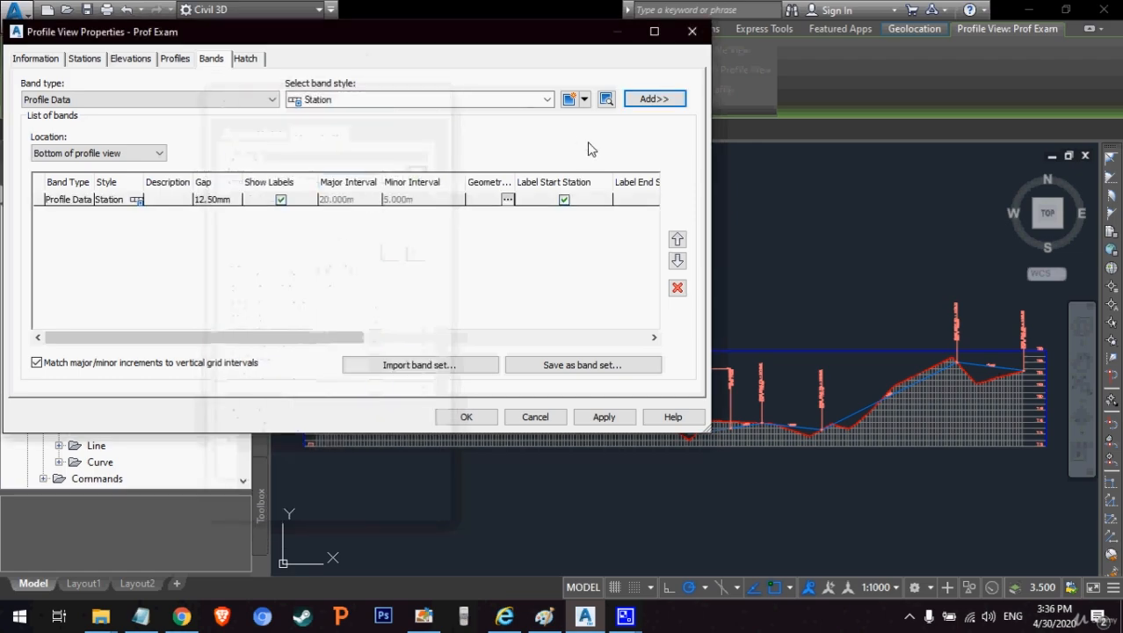
left_click(603, 419)
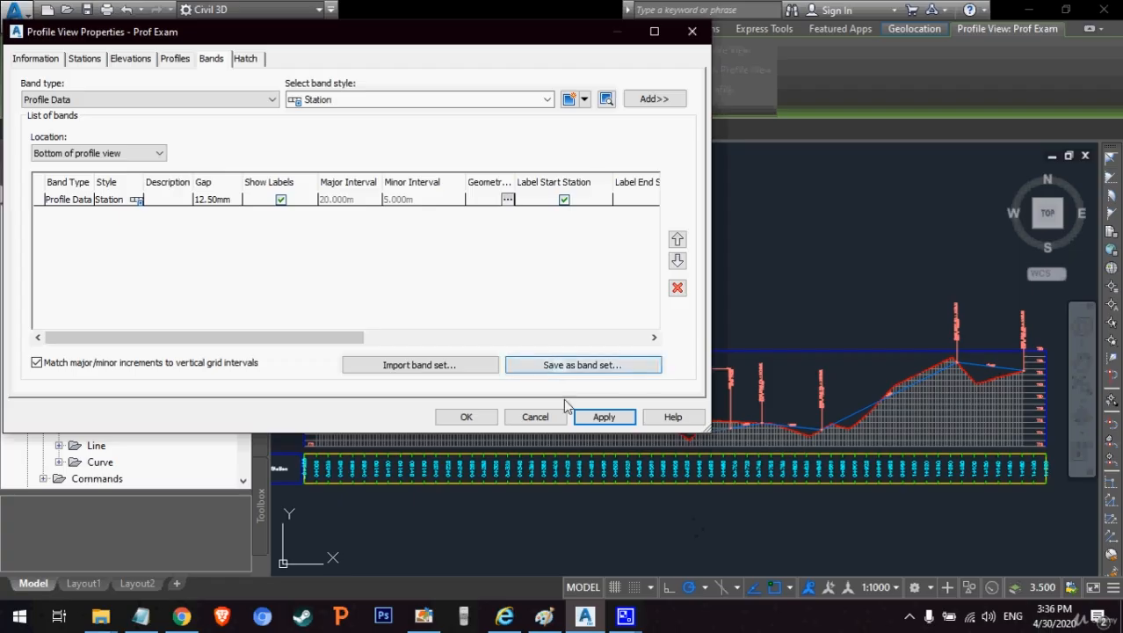
left_click(474, 417)
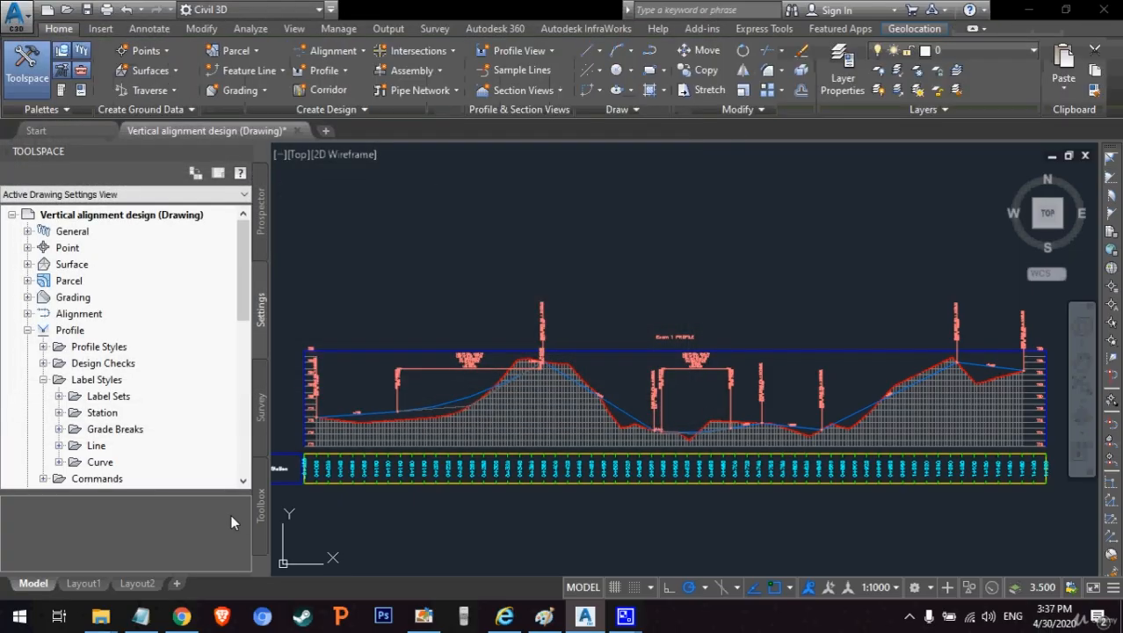
Step: Examine the station labels, ticks and title box along the new band from its start to its end
scroll(326, 477, "up", 5)
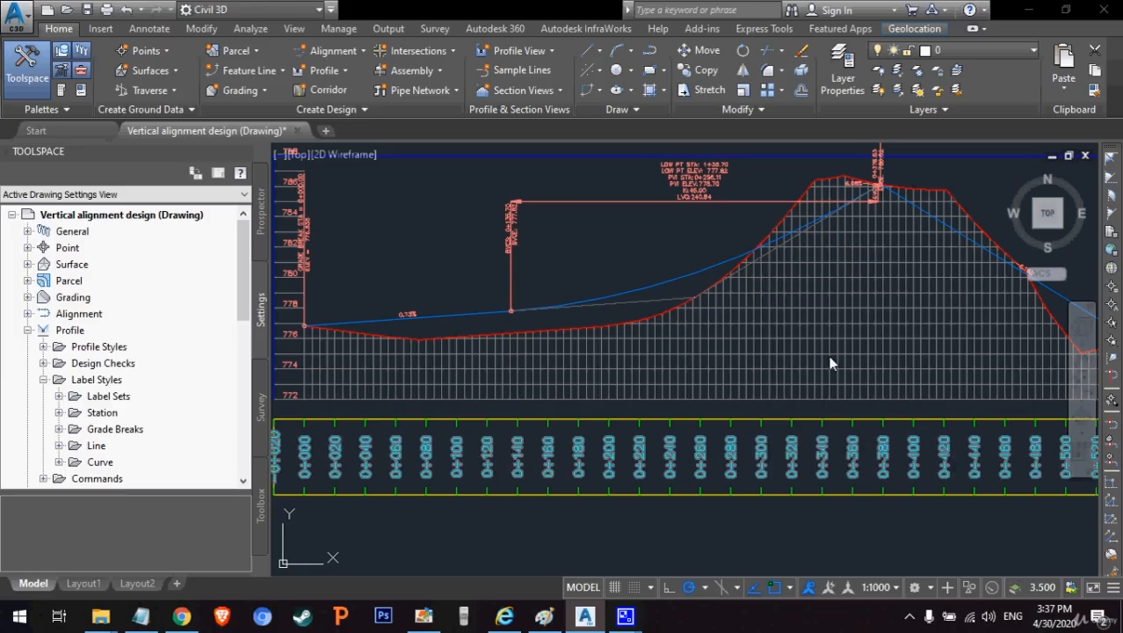
left_click(1082, 361)
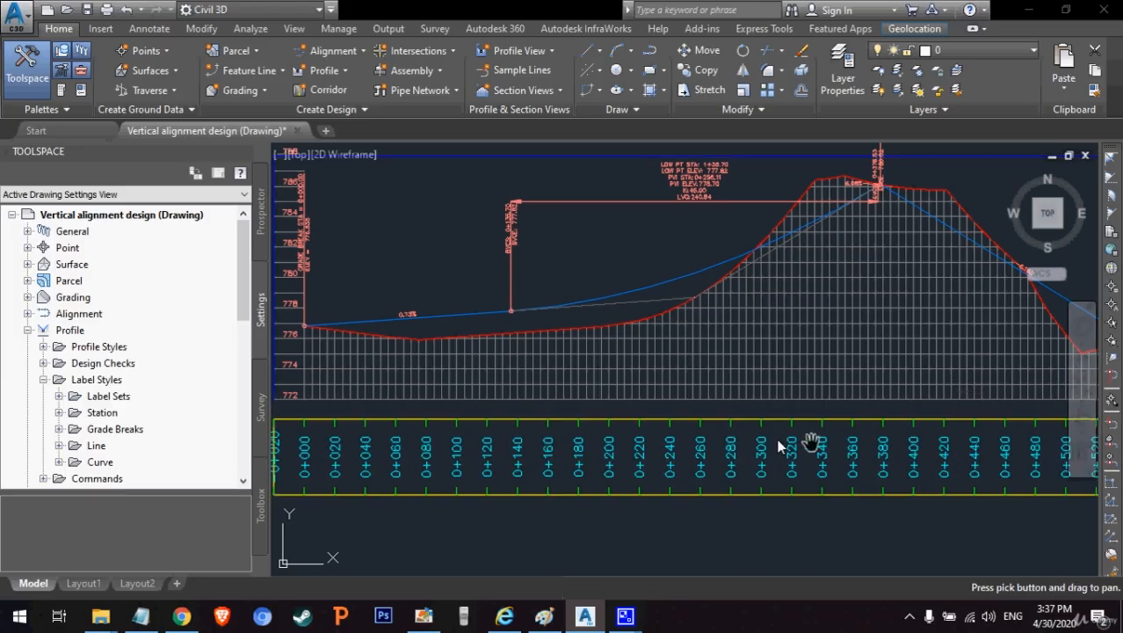
left_click_drag(698, 444, 842, 423)
scroll(425, 438, "up", 4)
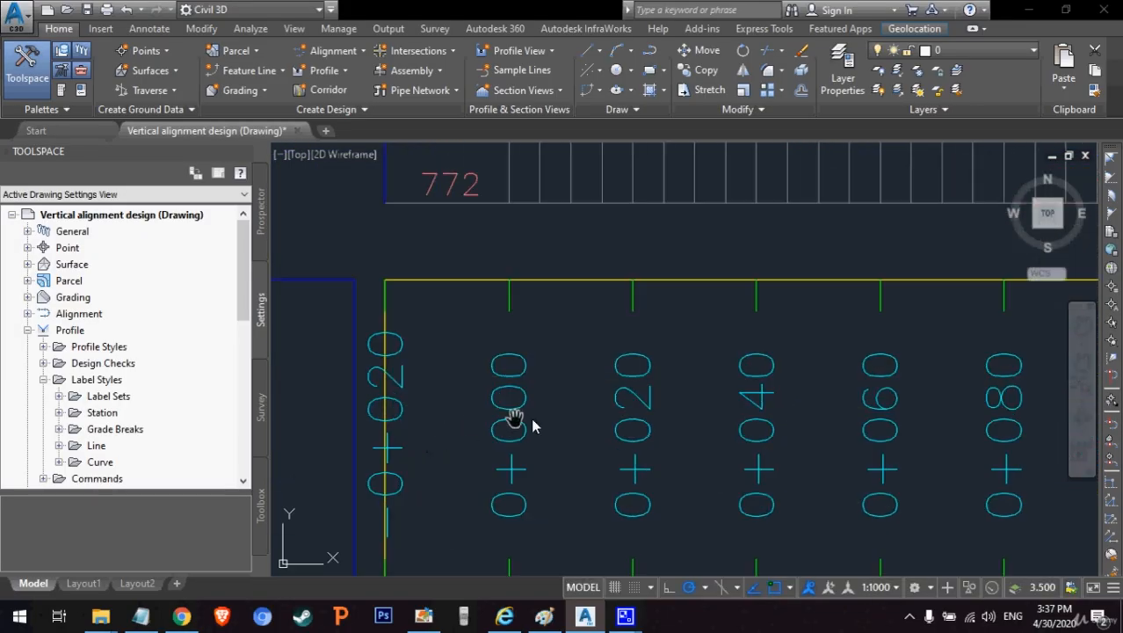
left_click_drag(522, 509, 514, 449)
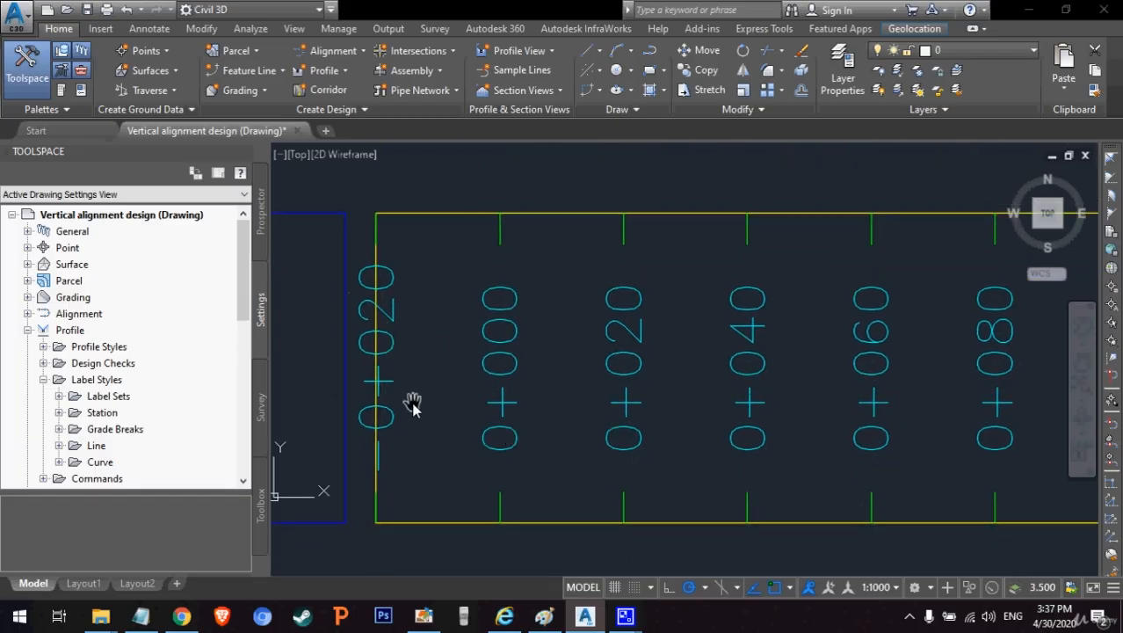
scroll(571, 340, "down", 8)
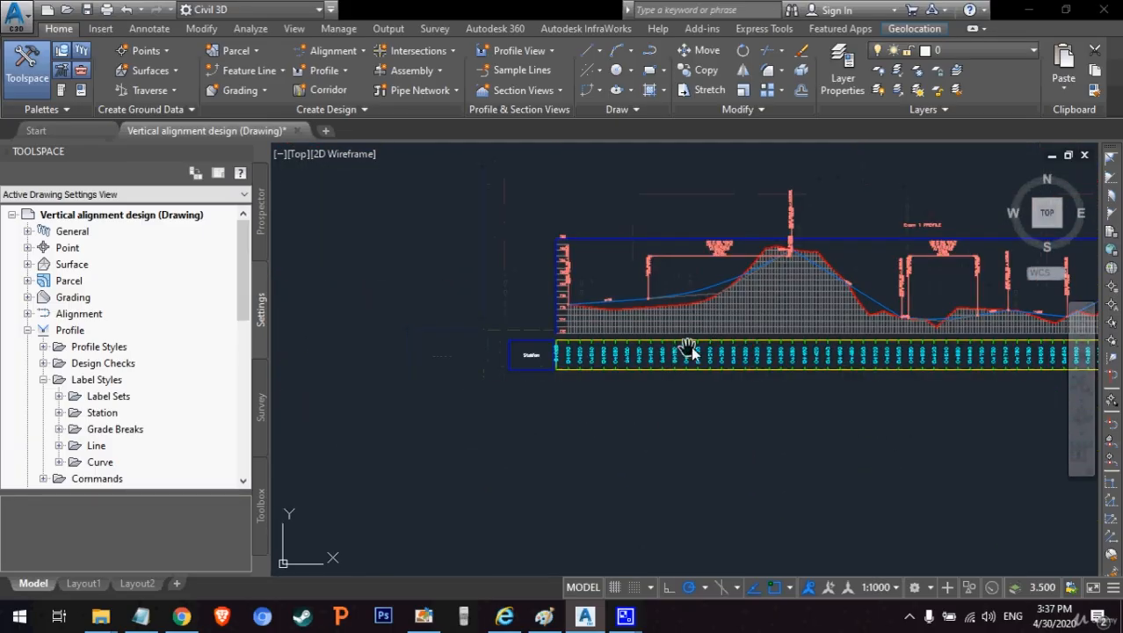
left_click_drag(639, 375, 588, 376)
left_click_drag(821, 361, 647, 346)
scroll(718, 356, "up", 6)
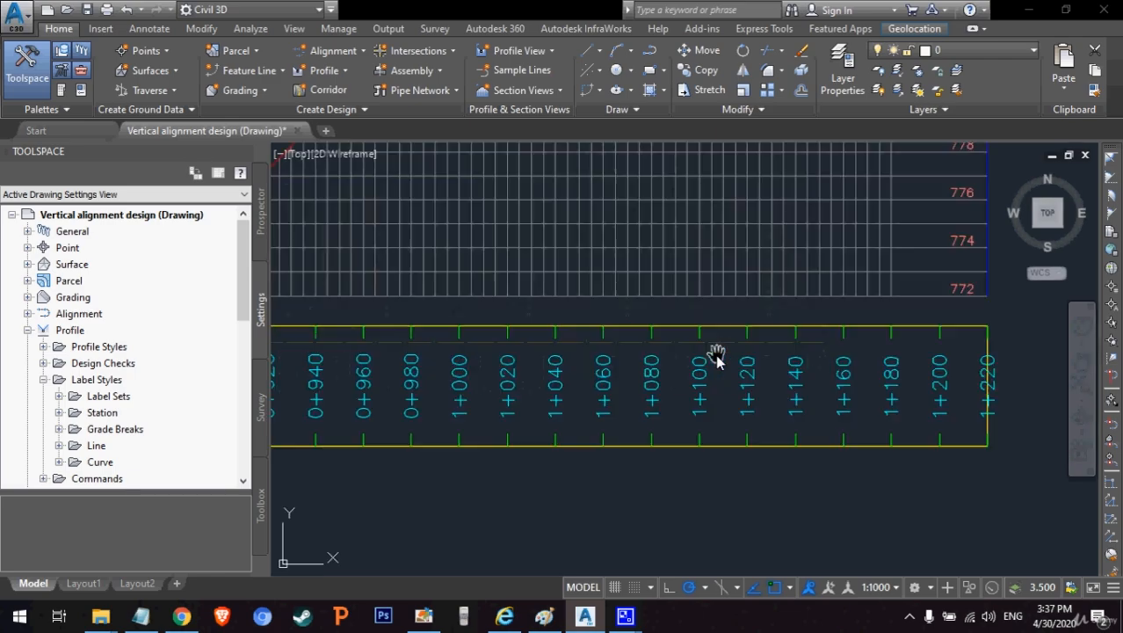
left_click_drag(1024, 374, 709, 382)
scroll(694, 395, "up", 2)
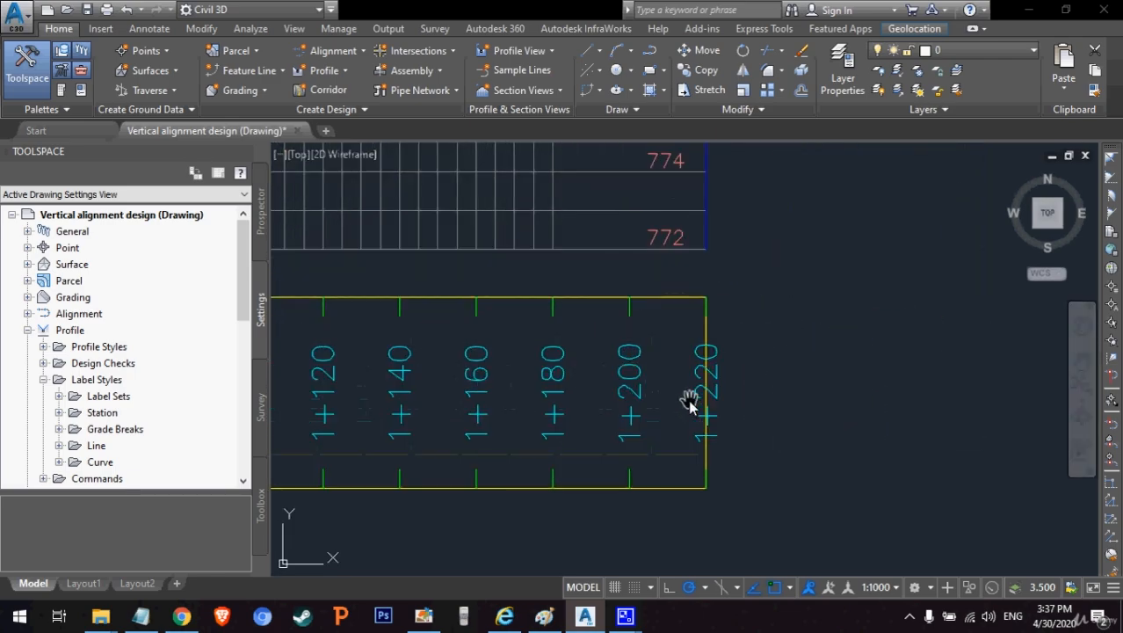
scroll(694, 374, "down", 7)
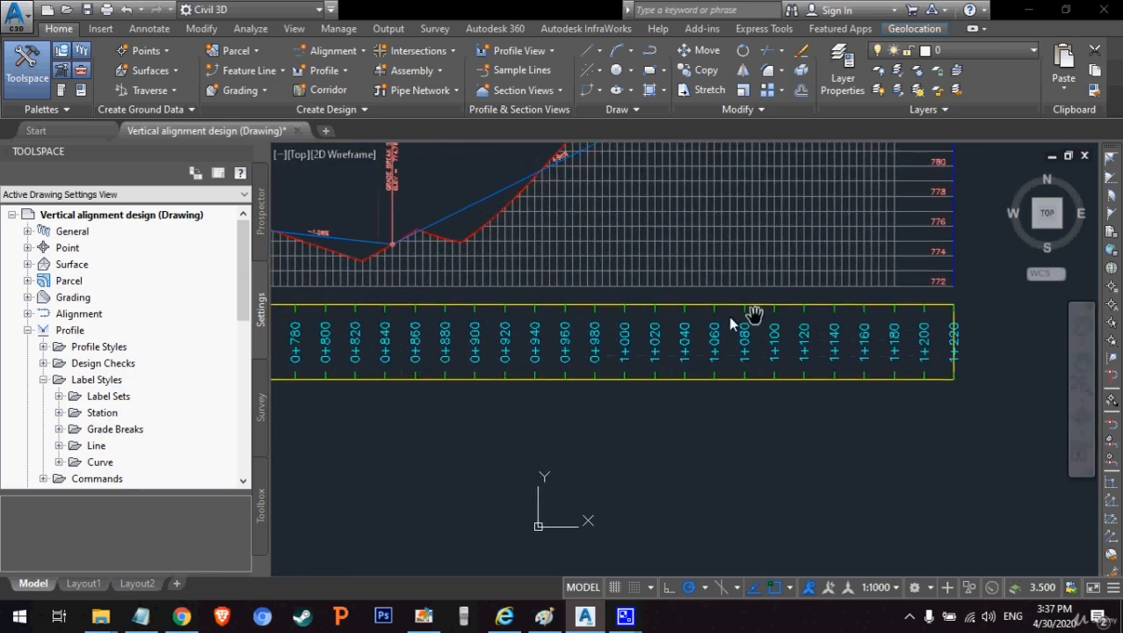
left_click_drag(495, 303, 555, 338)
right_click(556, 338)
left_click(591, 351)
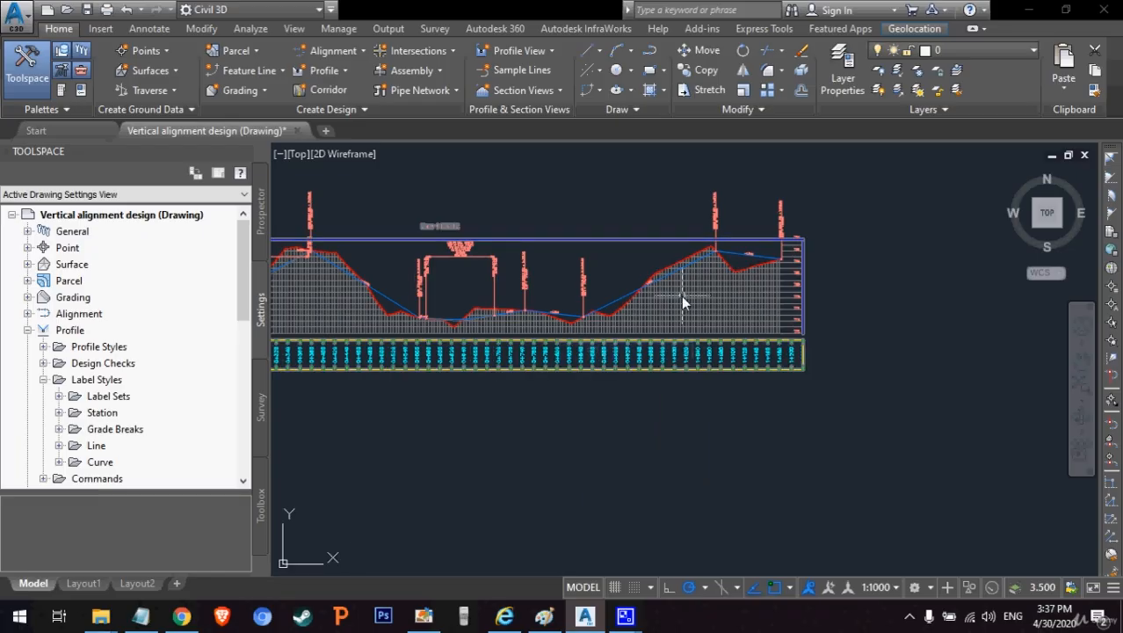
Step: Turn off the start station and end station labels for the Station band in the profile view properties and accept the change
left_click(682, 295)
right_click(683, 298)
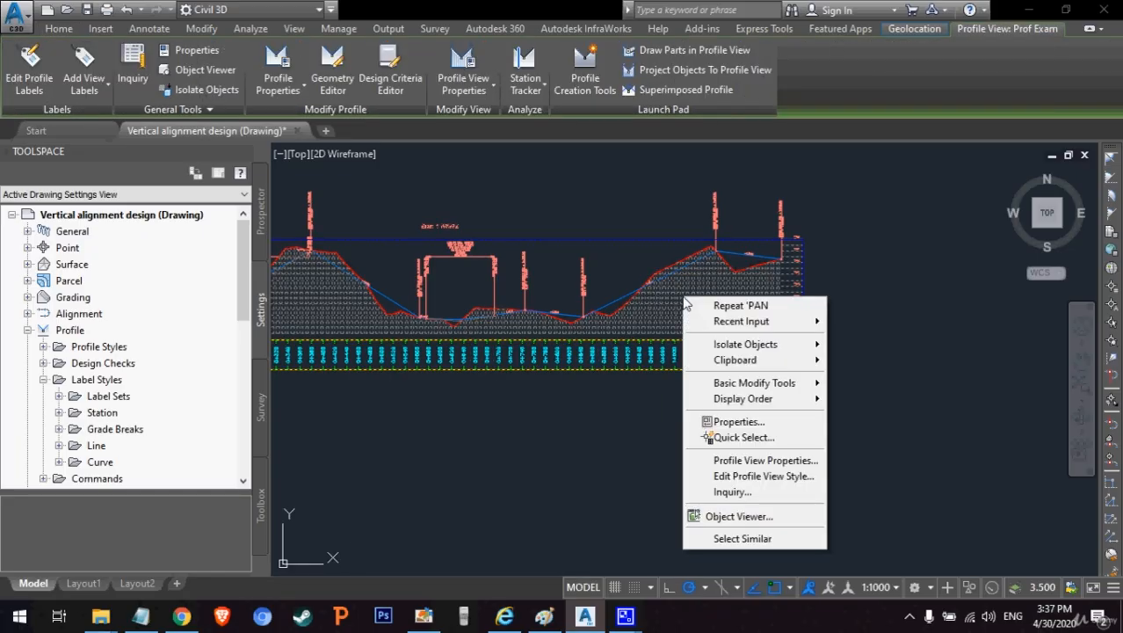
left_click(778, 463)
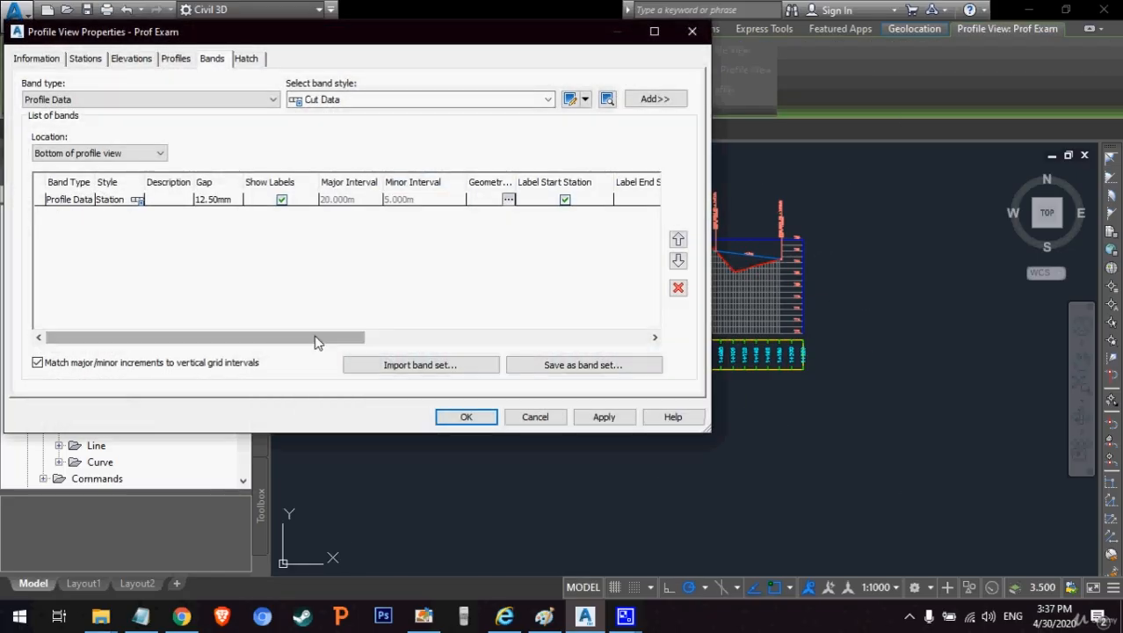
left_click_drag(317, 343, 488, 344)
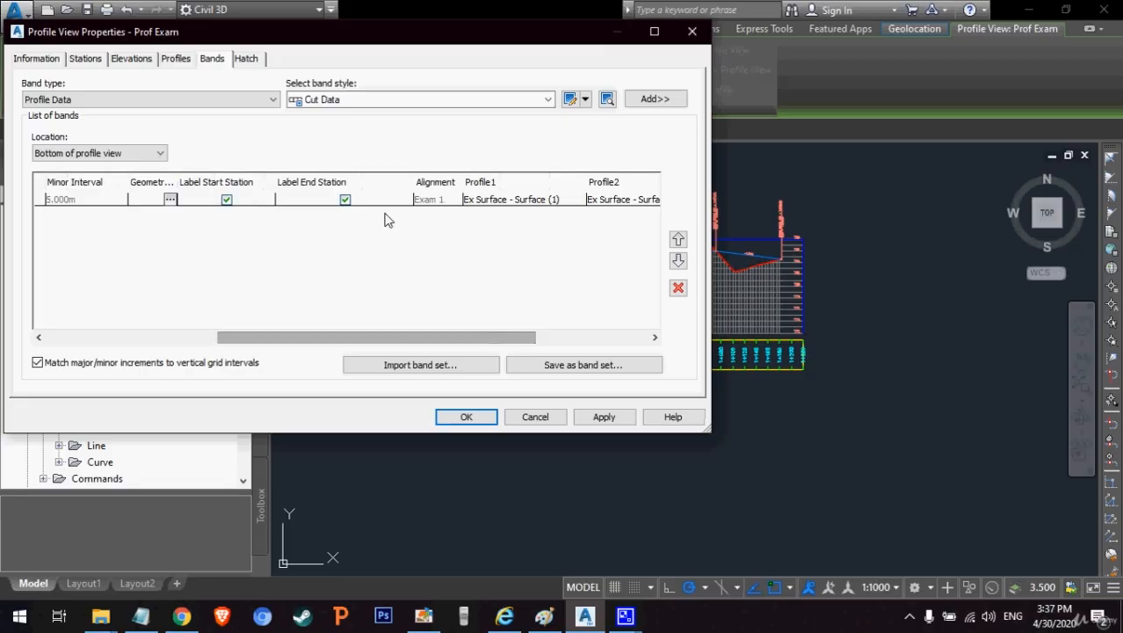
left_click(227, 200)
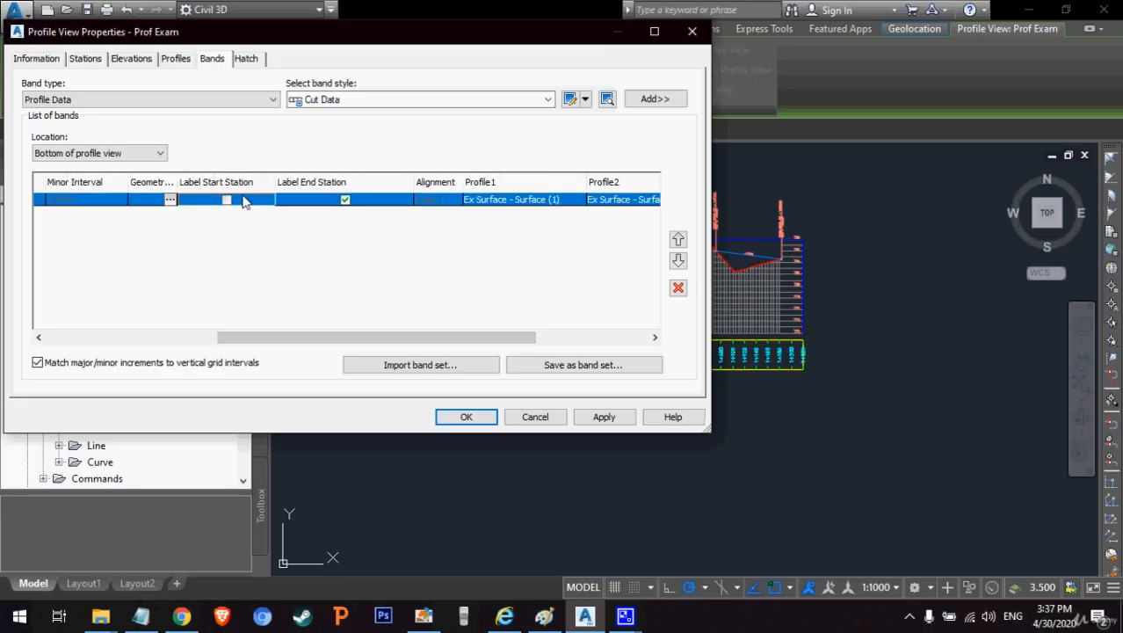
left_click(345, 201)
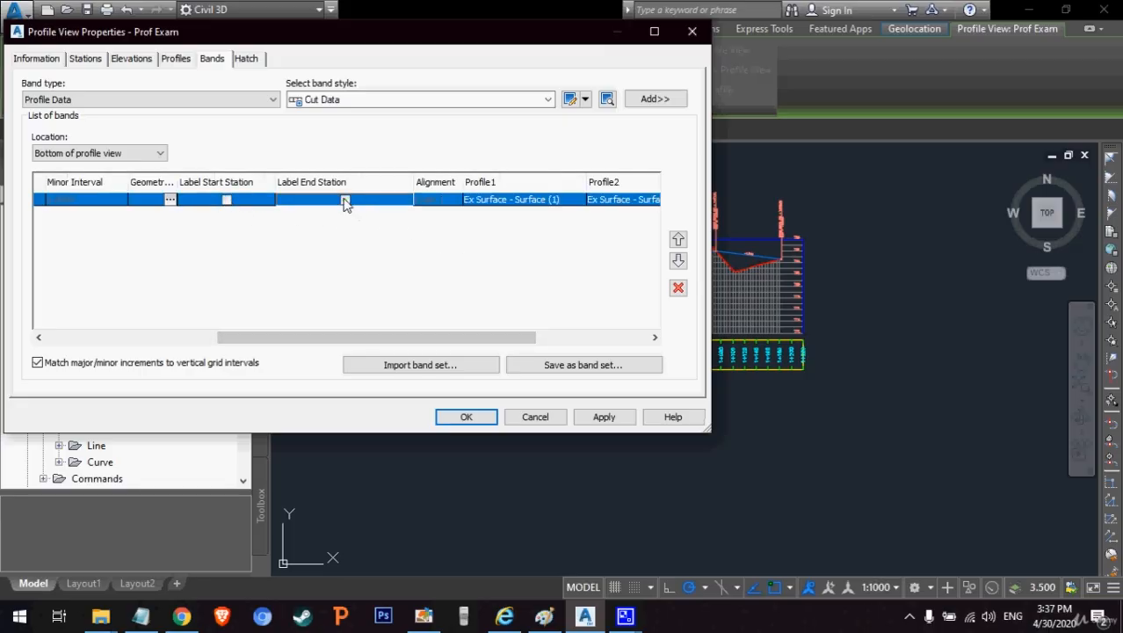
left_click(604, 417)
left_click(467, 417)
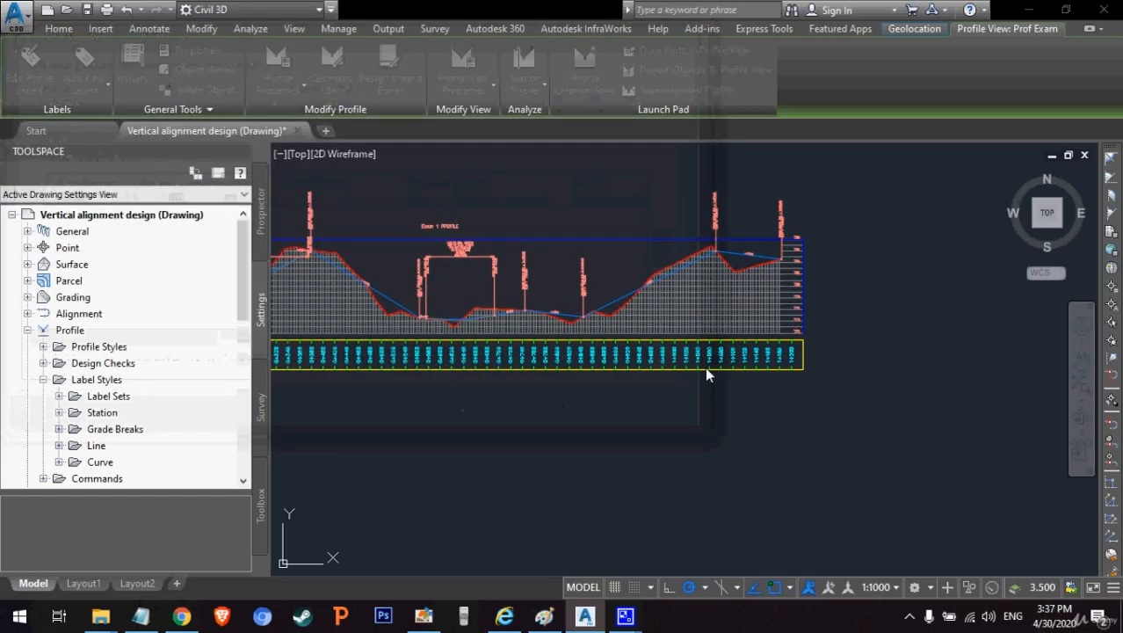
Step: Examine the Station band and its title box along the whole profile view
mouse_move(573, 362)
middle_mouse_down()
mouse_move(774, 354)
mouse_move(908, 375)
mouse_move(849, 344)
middle_mouse_up()
left_click_drag(849, 347, 822, 341)
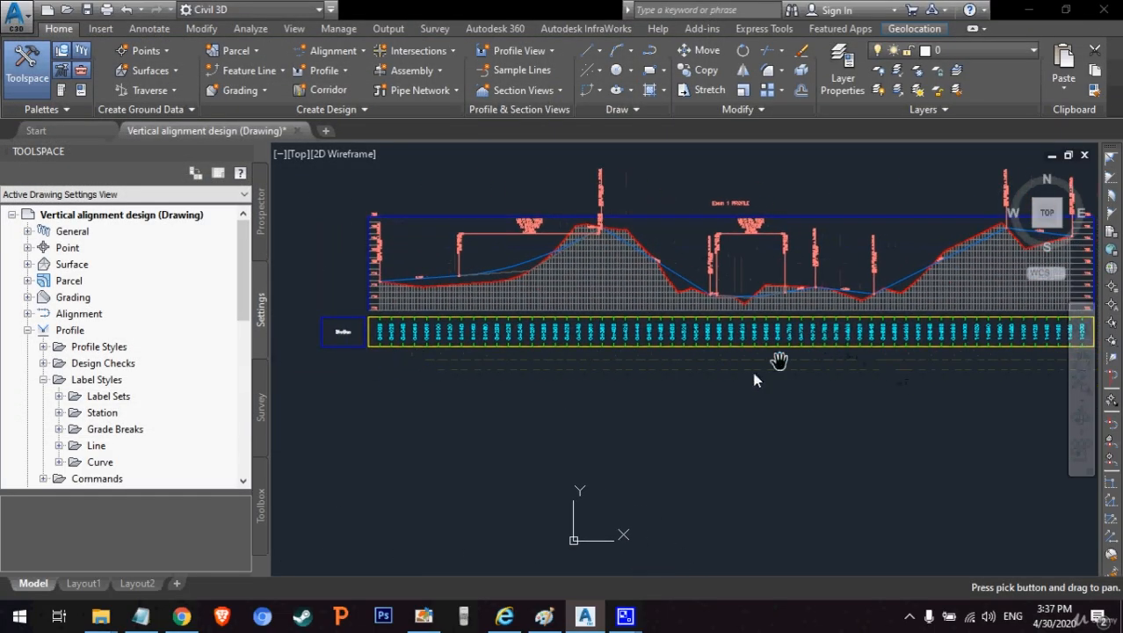
right_click(702, 393)
left_click(716, 400)
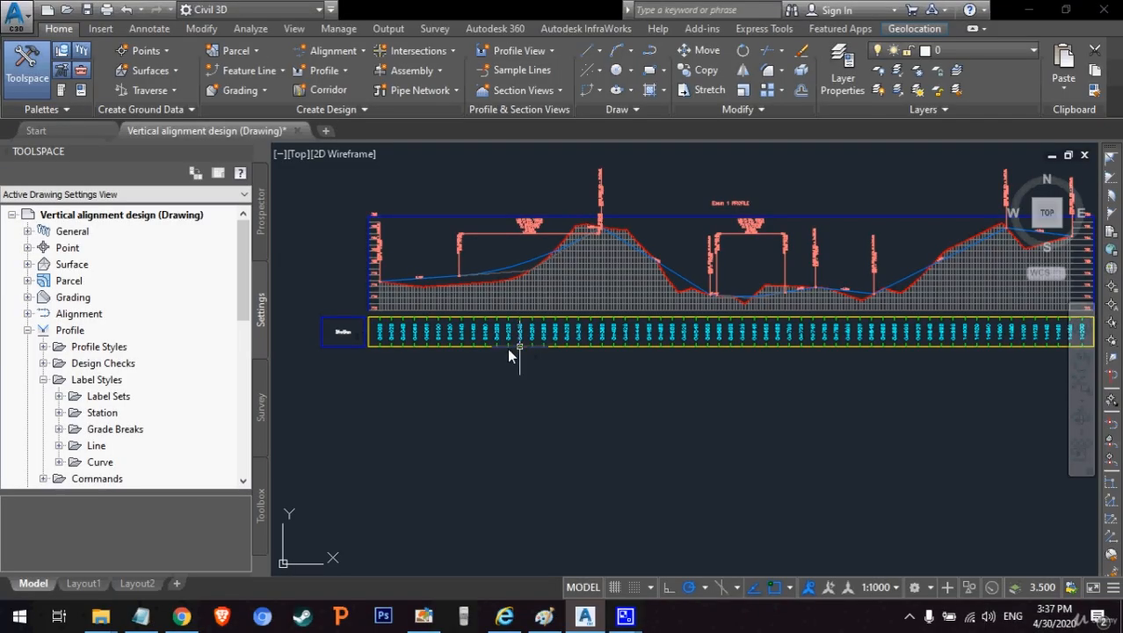
scroll(464, 348, "up", 4)
scroll(456, 318, "down", 5)
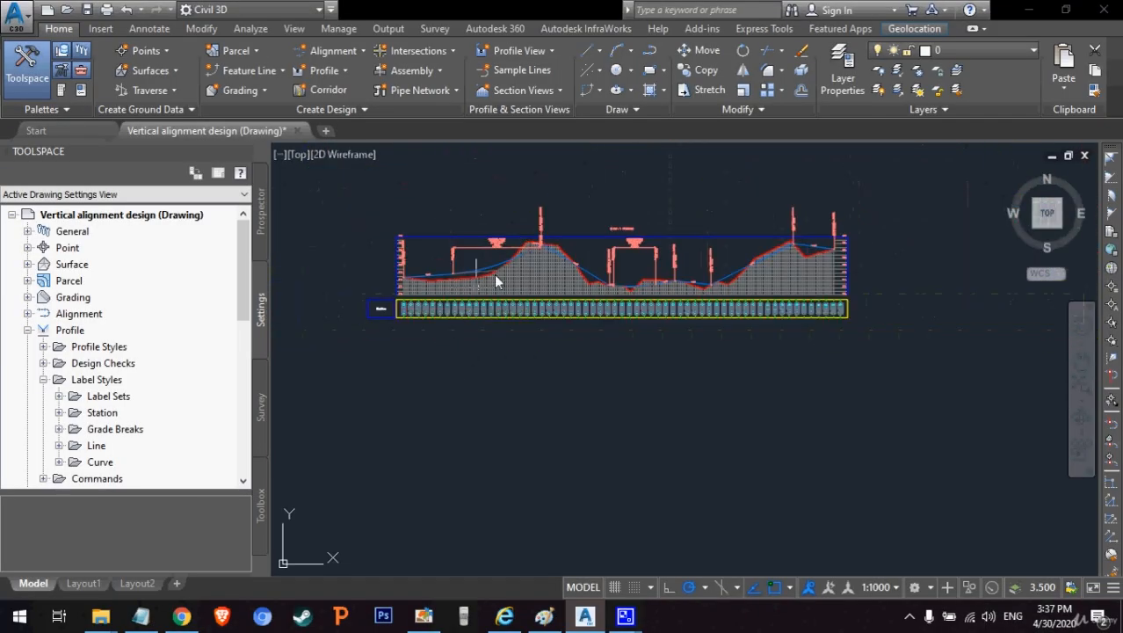
left_click(1081, 352)
left_click_drag(696, 267, 731, 370)
right_click(719, 283)
left_click(737, 291)
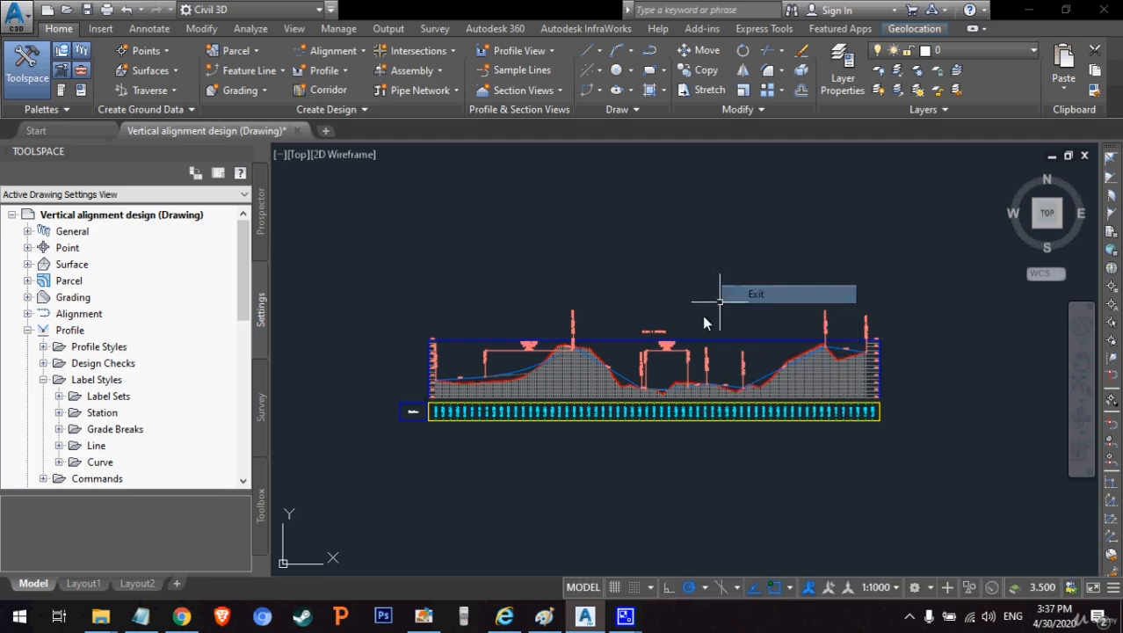
Step: Open the profile view's band properties and start a new profile data band style
left_click(568, 383)
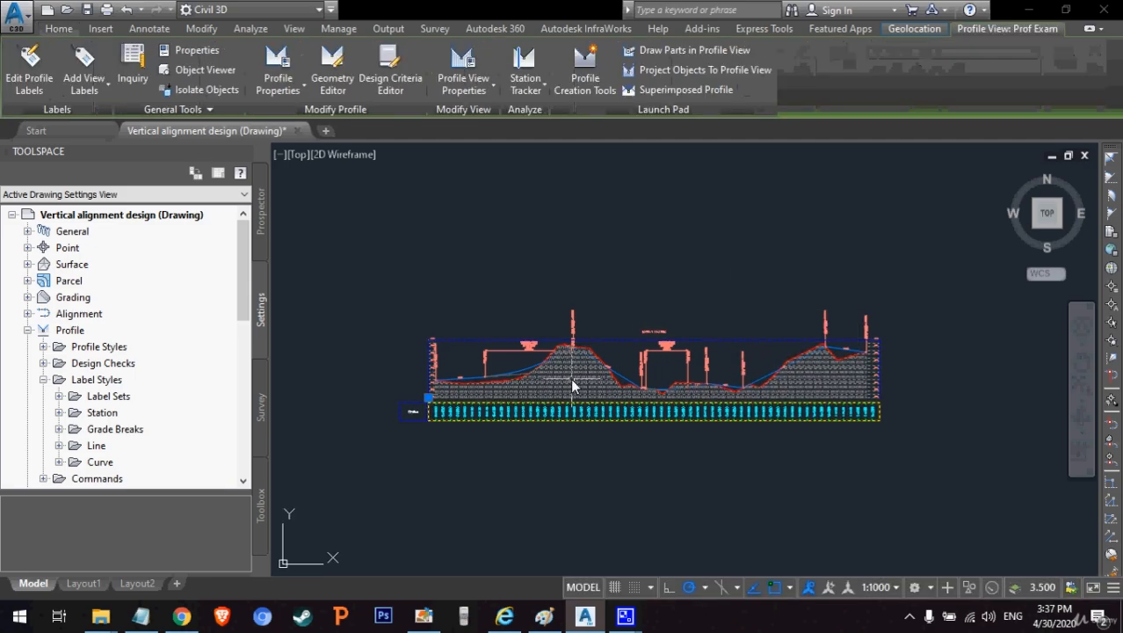
right_click(571, 382)
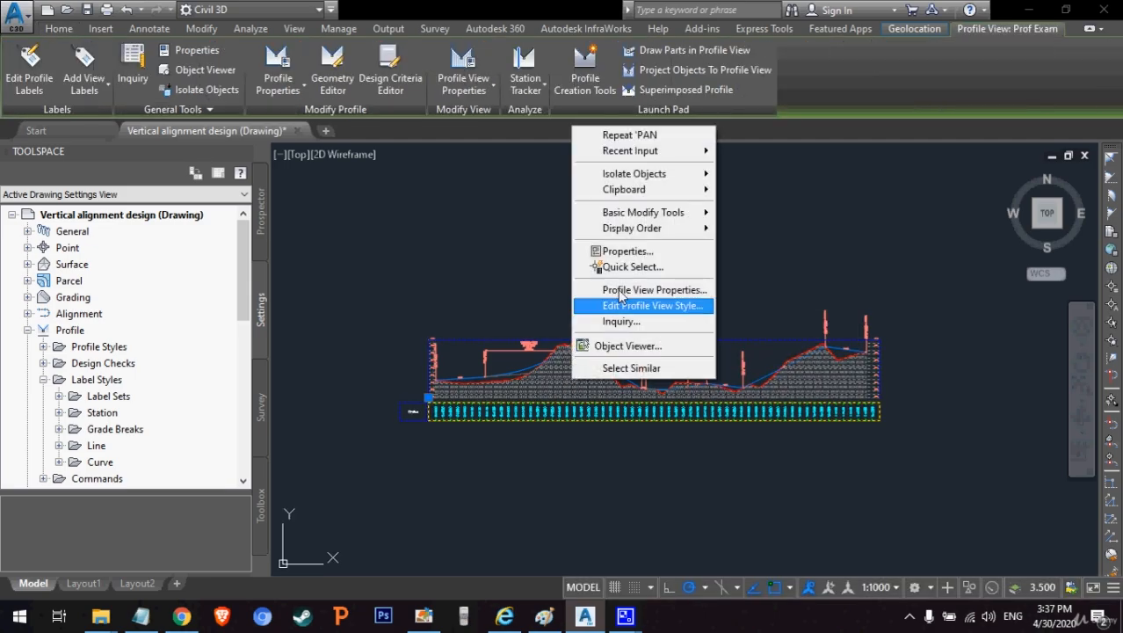
mouse_move(652, 215)
left_click(659, 289)
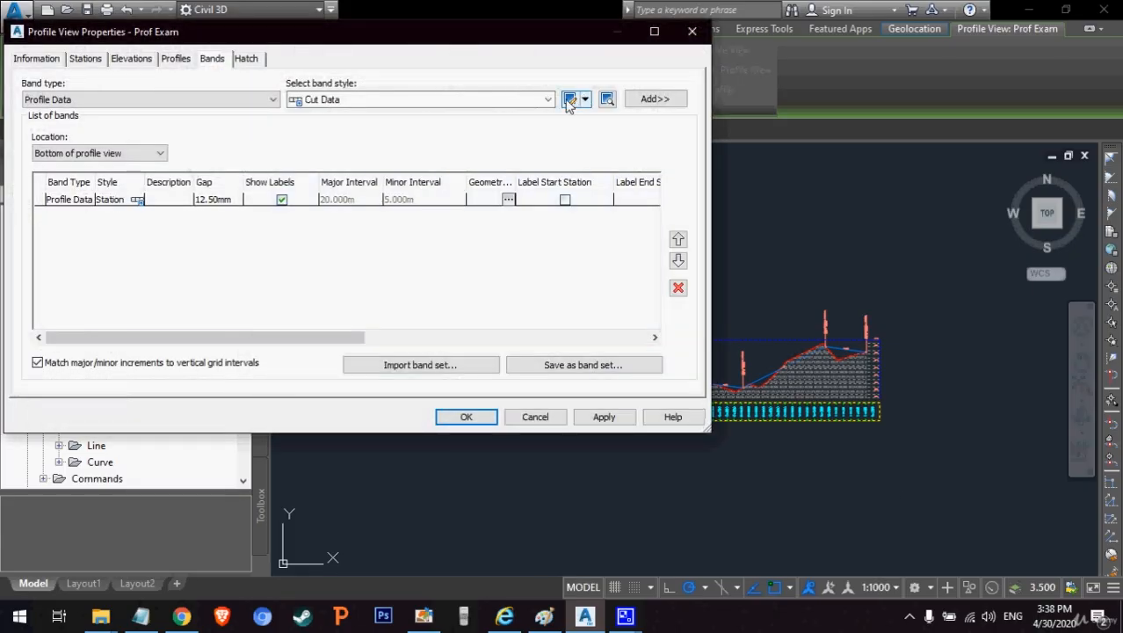
left_click(569, 99)
left_click(620, 155)
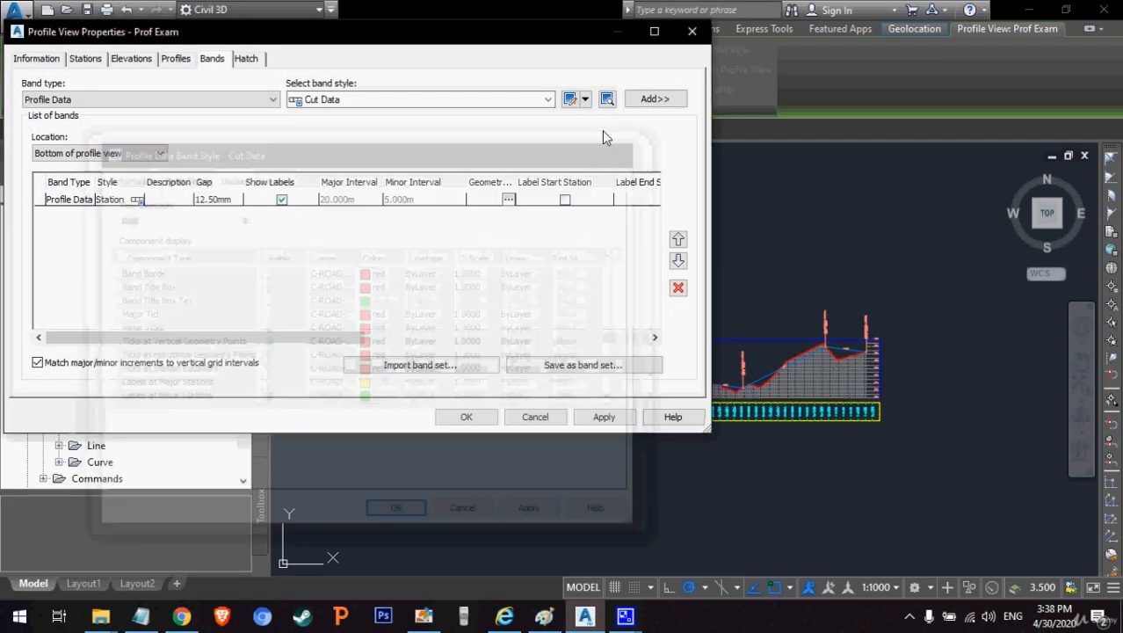
left_click(585, 100)
left_click(694, 115)
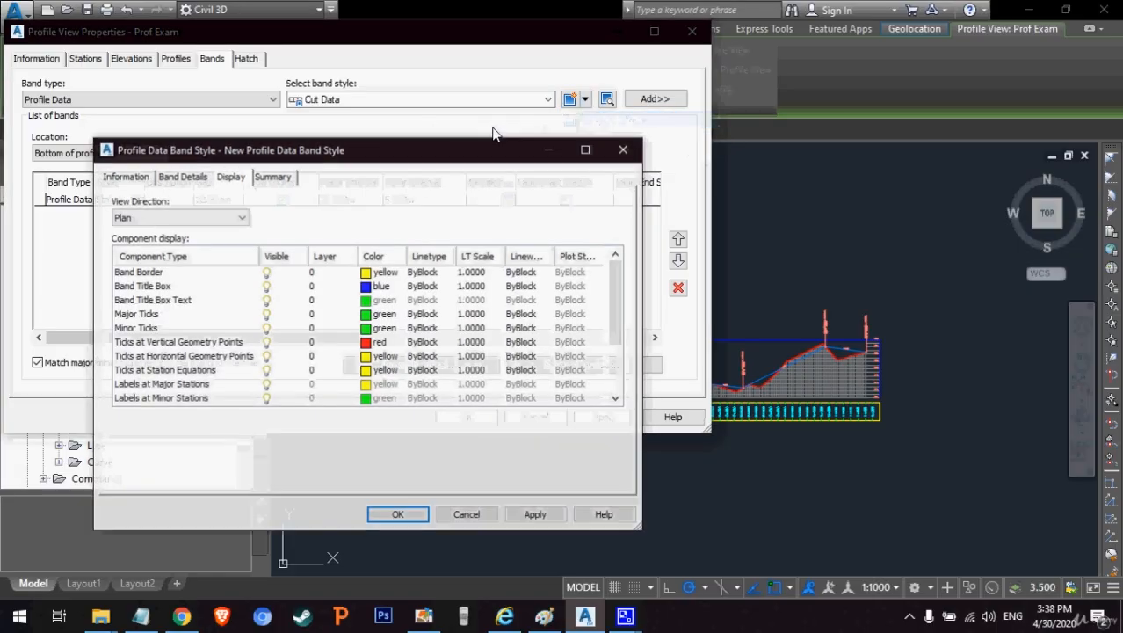
Step: Name the new profile data band style DL and copy the name for reuse
left_click(125, 177)
double_click(194, 216)
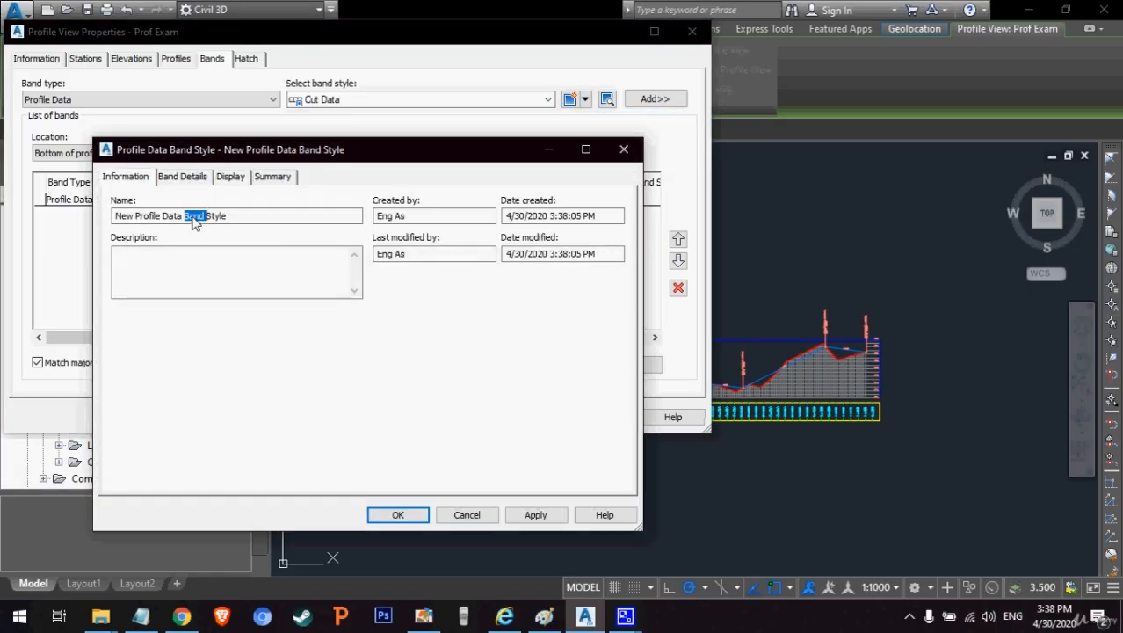
left_click_drag(273, 218, 73, 225)
type("DL")
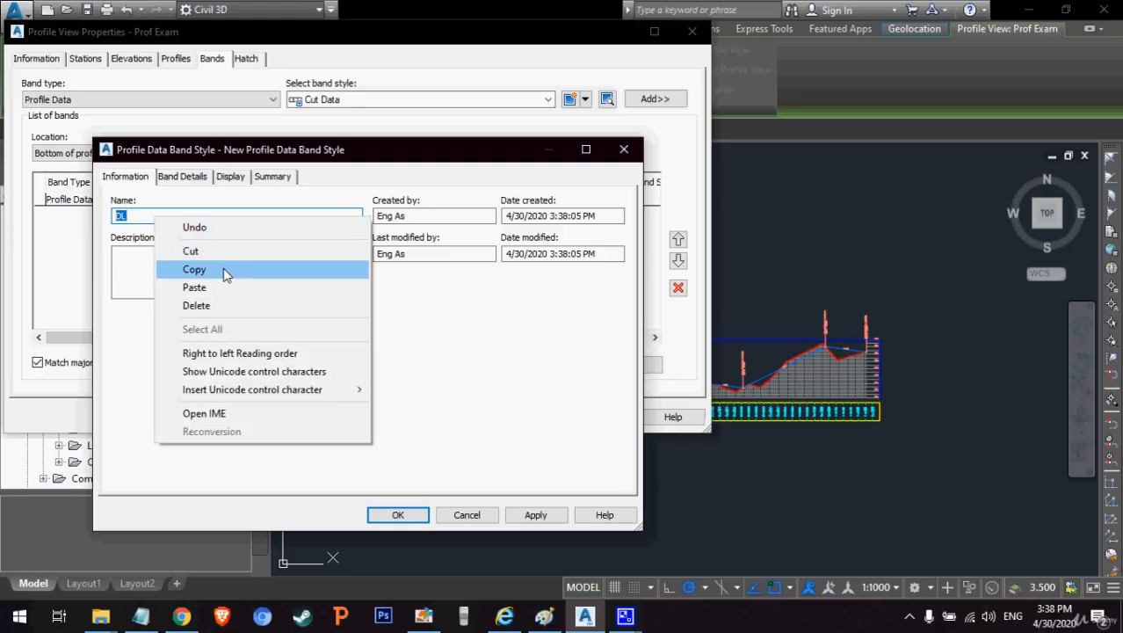
left_click(194, 269)
Step: Set the DL style's band height to 50 mm in its band details
left_click(182, 175)
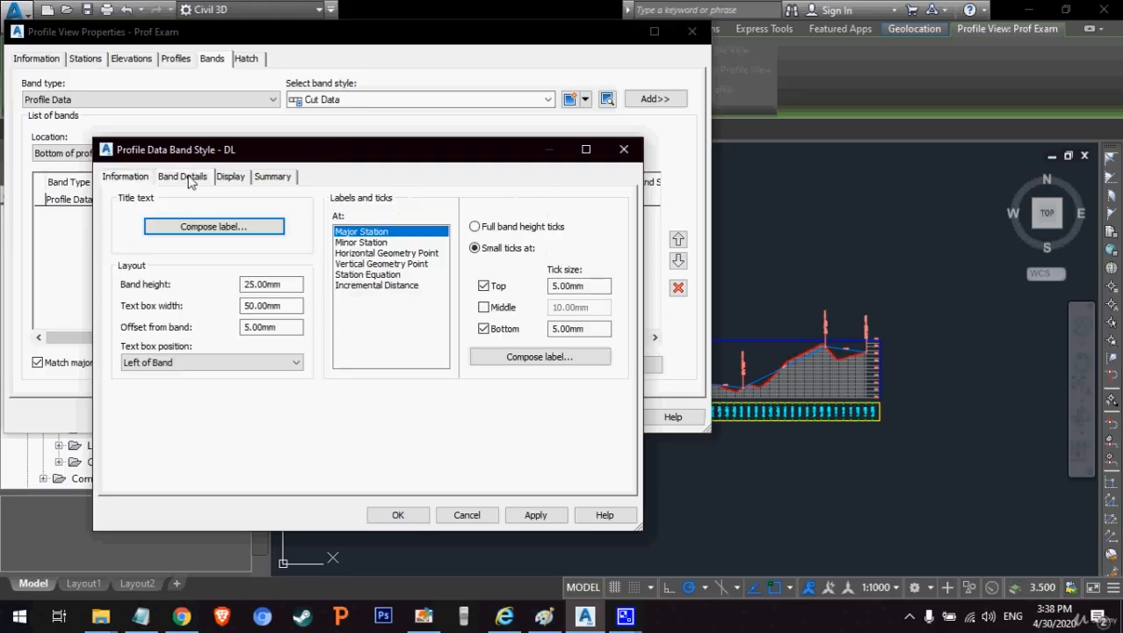
double_click(279, 287)
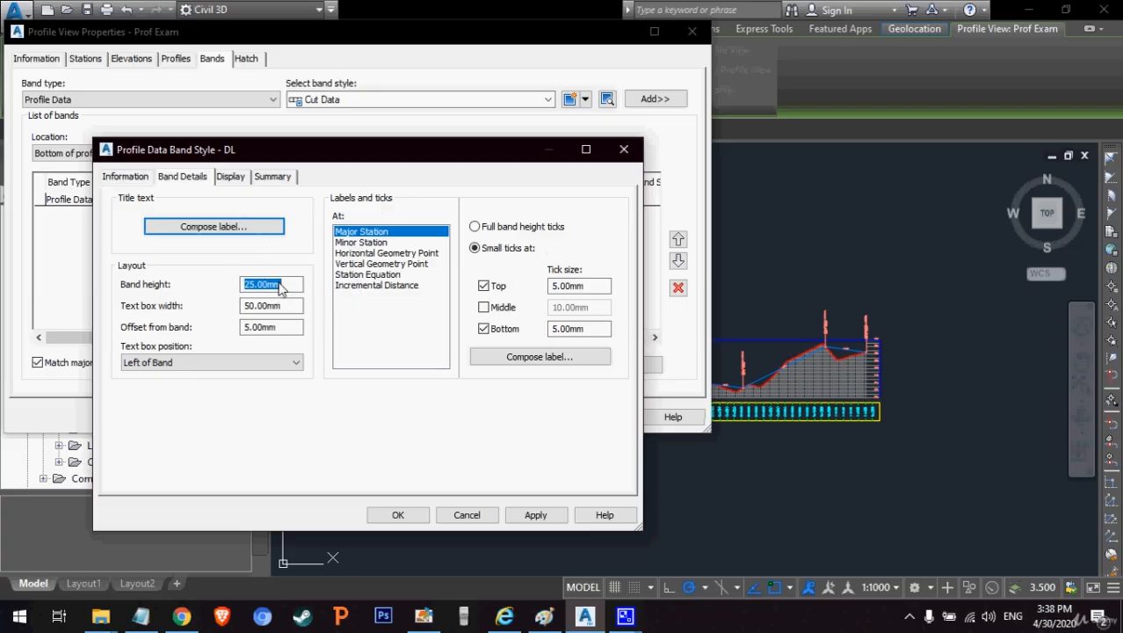
type("50")
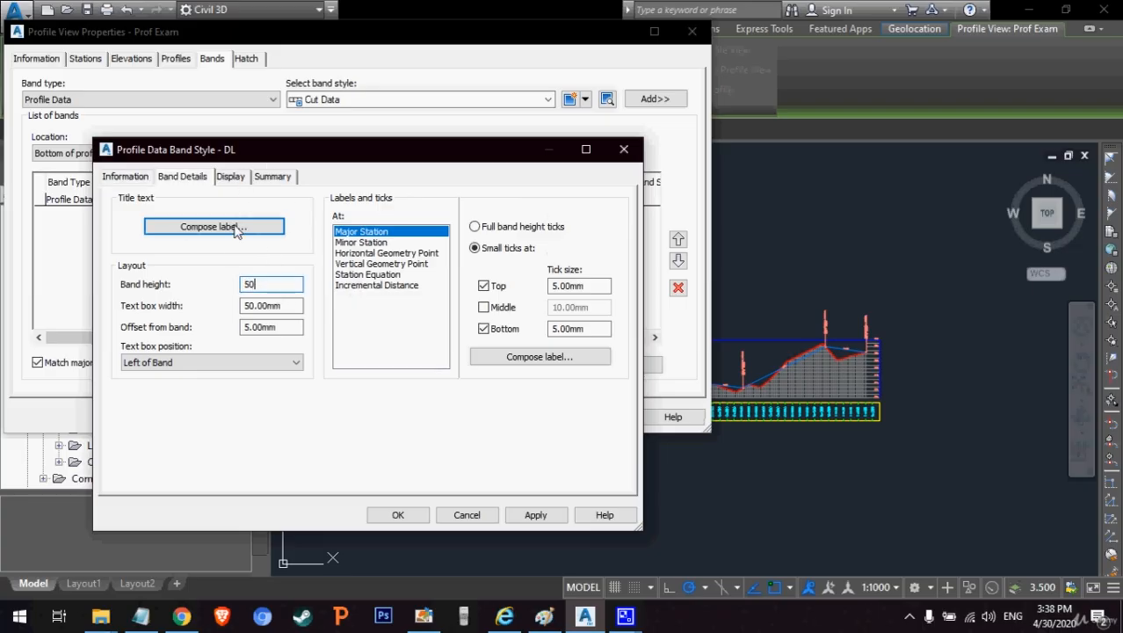
Step: Rename the band title's text component to DL and set its anchor point to Middle Center
left_click(235, 229)
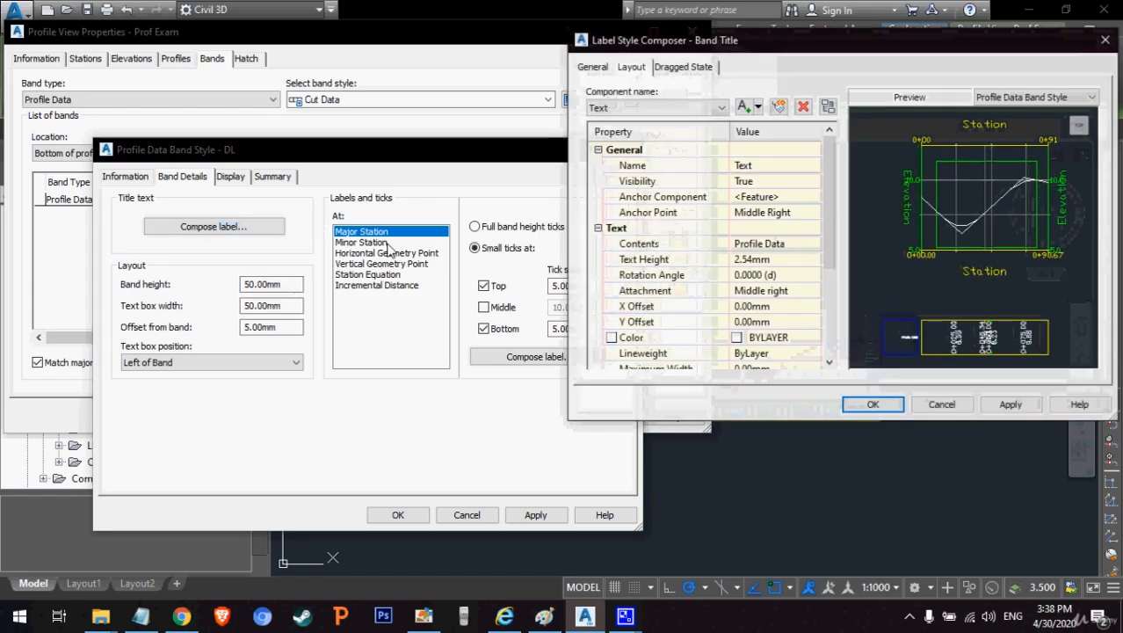
left_click(776, 167)
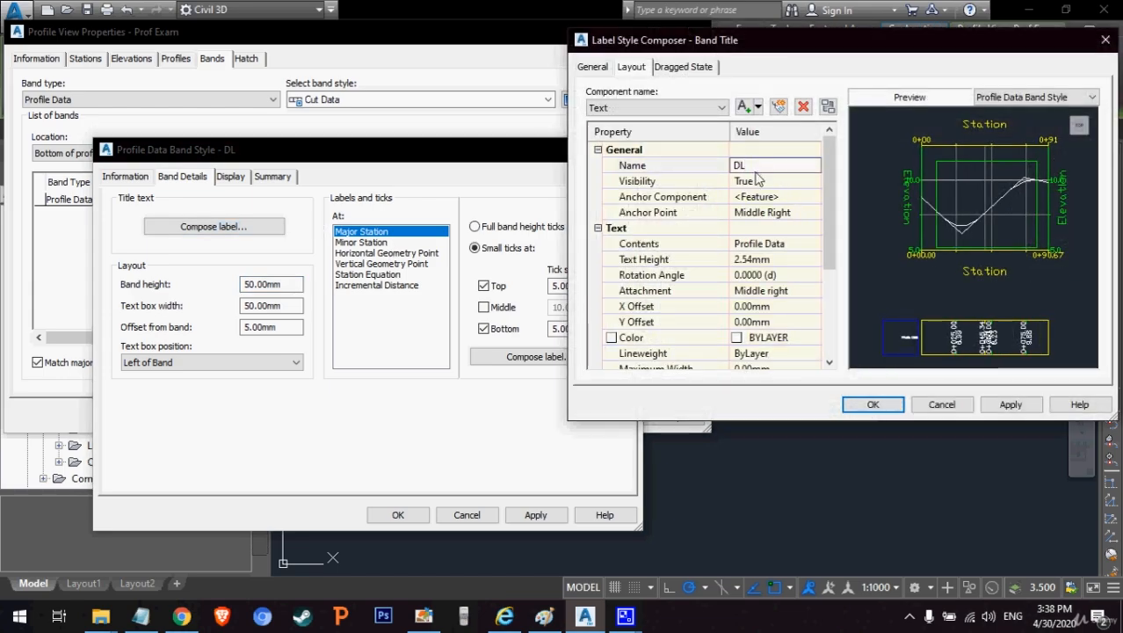
left_click(765, 211)
left_click(773, 215)
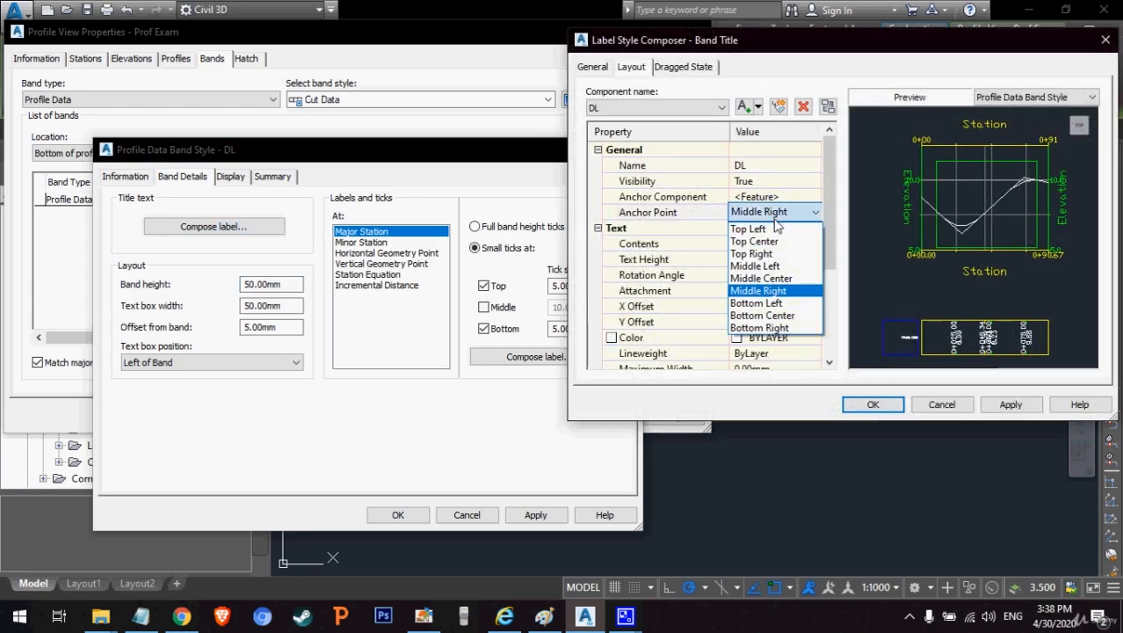
left_click(801, 279)
Step: Set the band title's text height to 5 mm and its attachment to Middle center
left_click(768, 261)
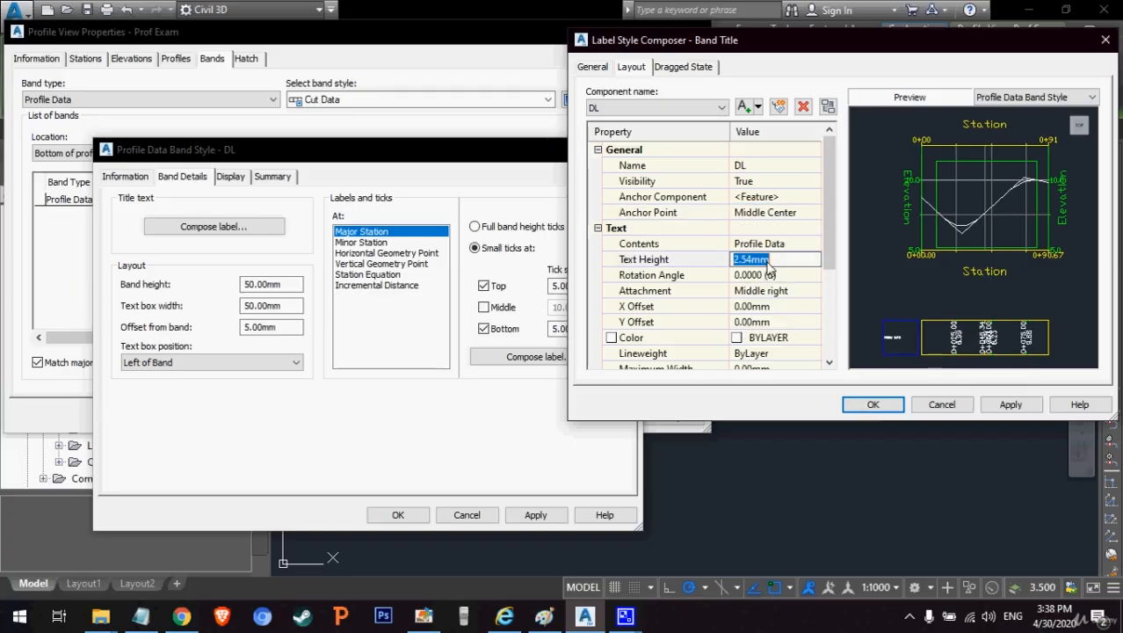
type("5")
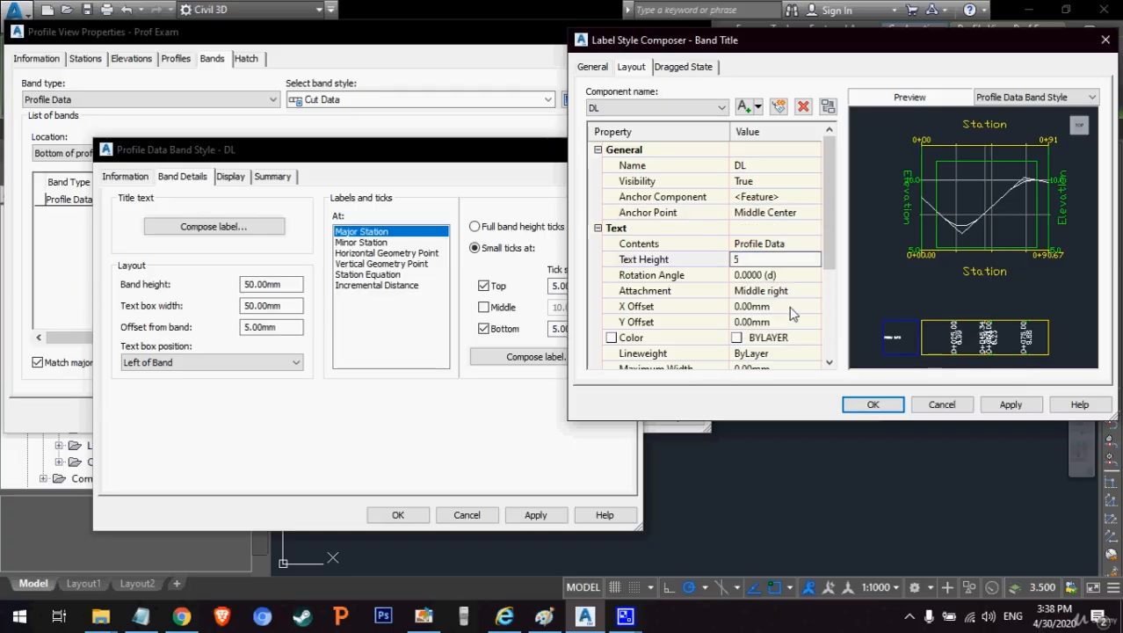
left_click(787, 291)
left_click(815, 290)
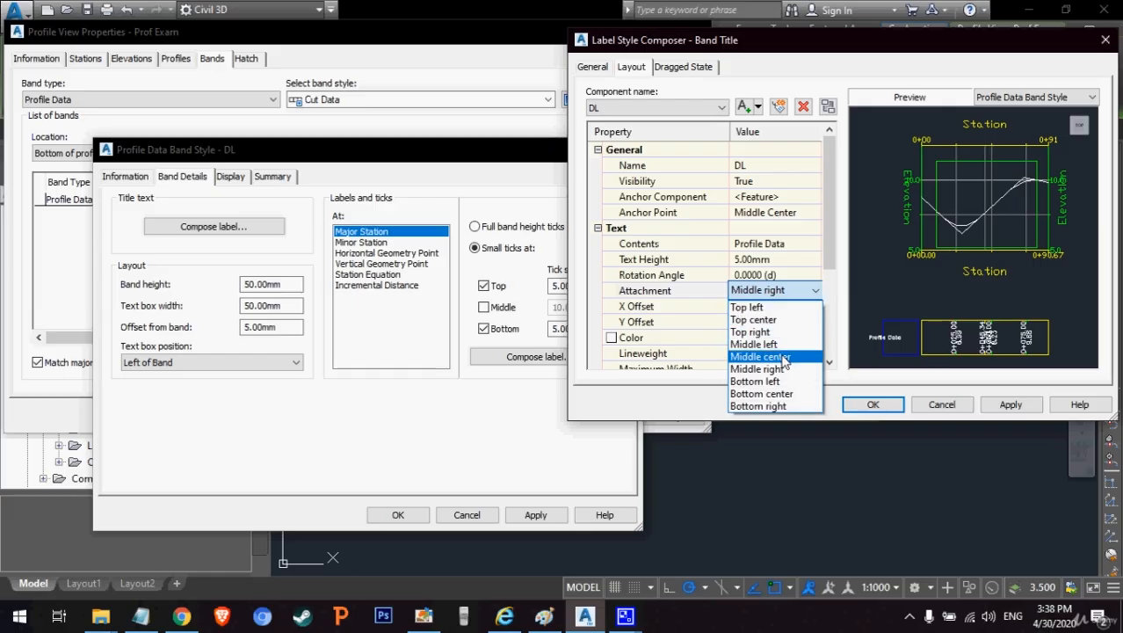
left_click(785, 357)
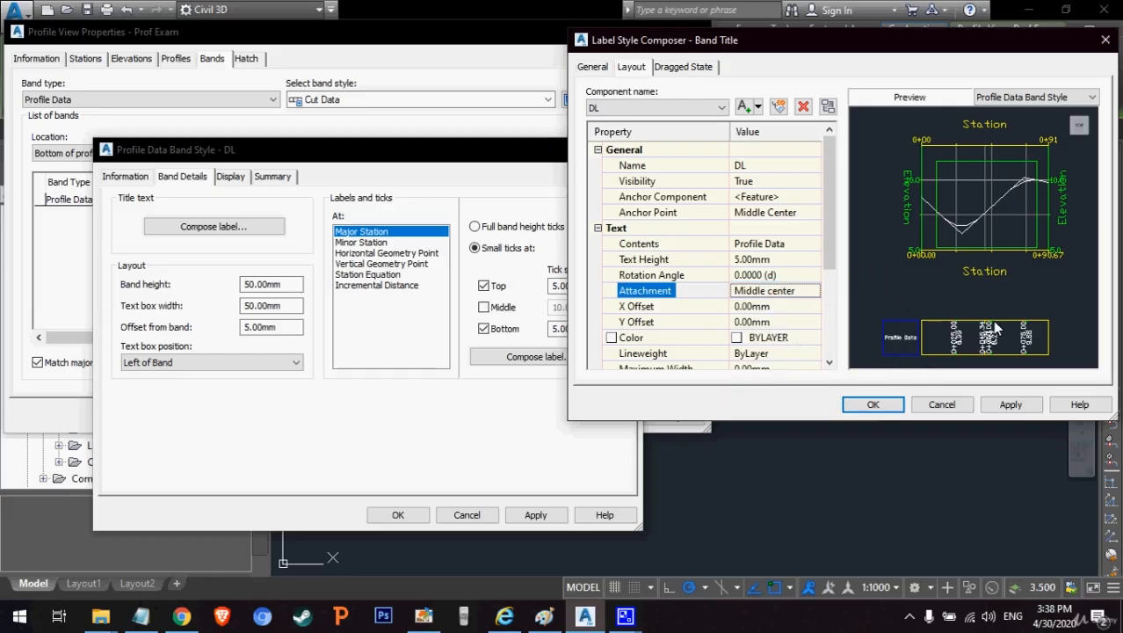
Step: Replace the band title's text contents with DL and accept the title label
left_click(784, 246)
left_click(811, 246)
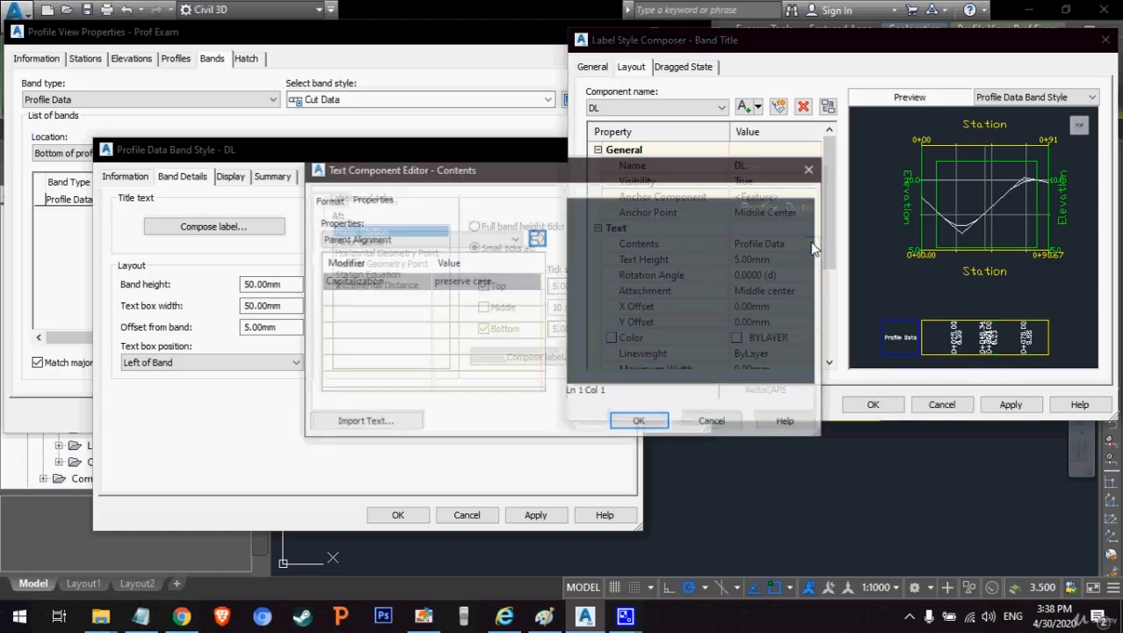
type("DL")
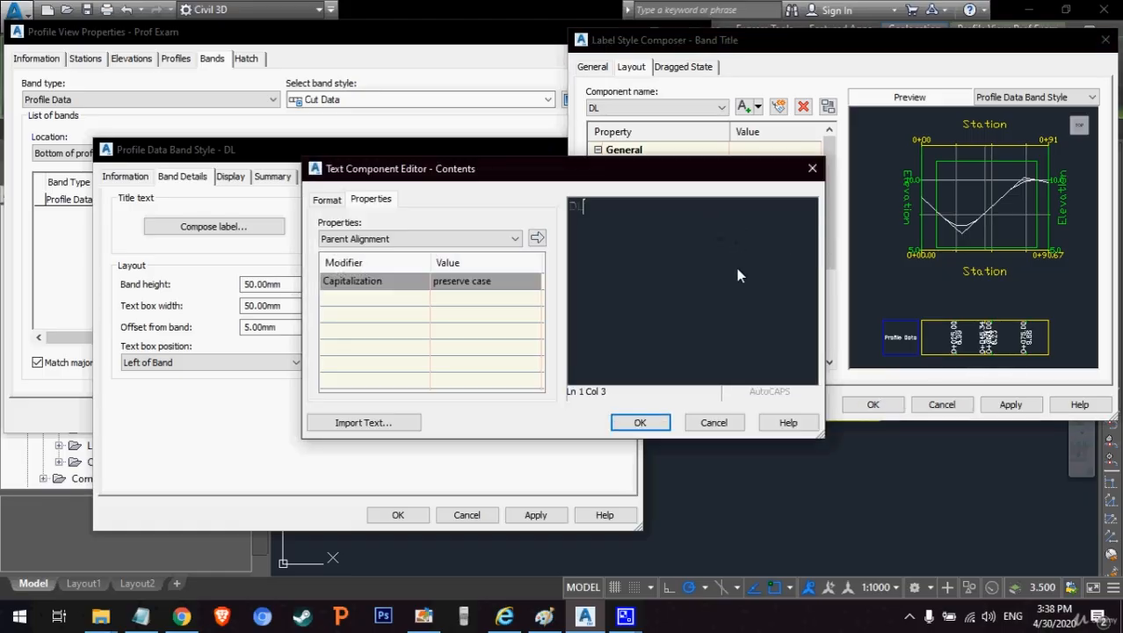
left_click(640, 422)
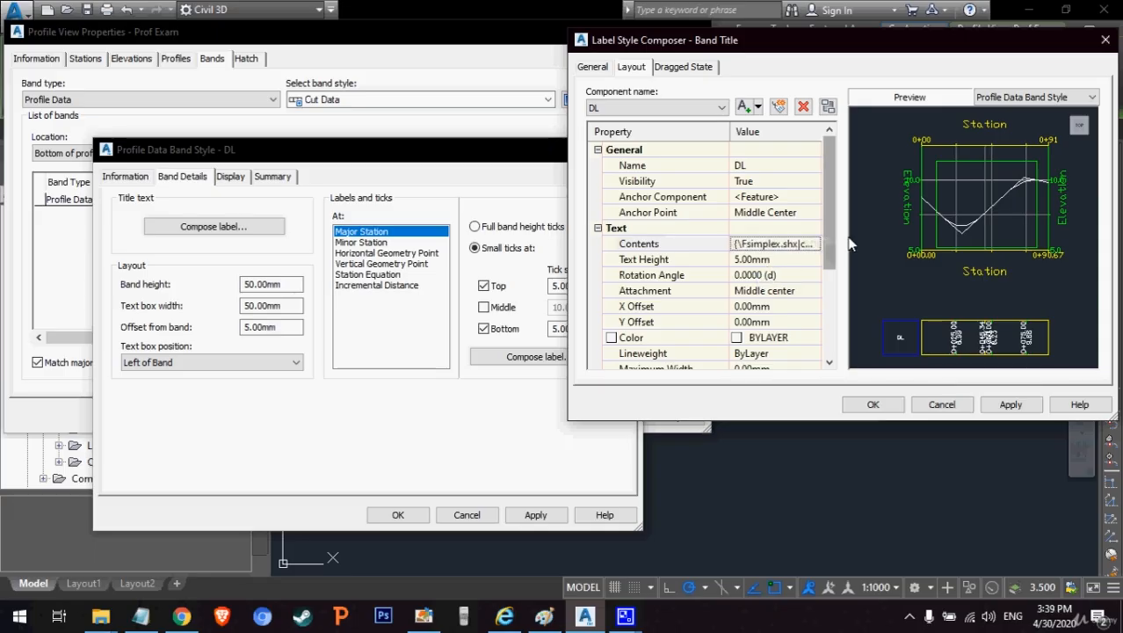
left_click(1023, 407)
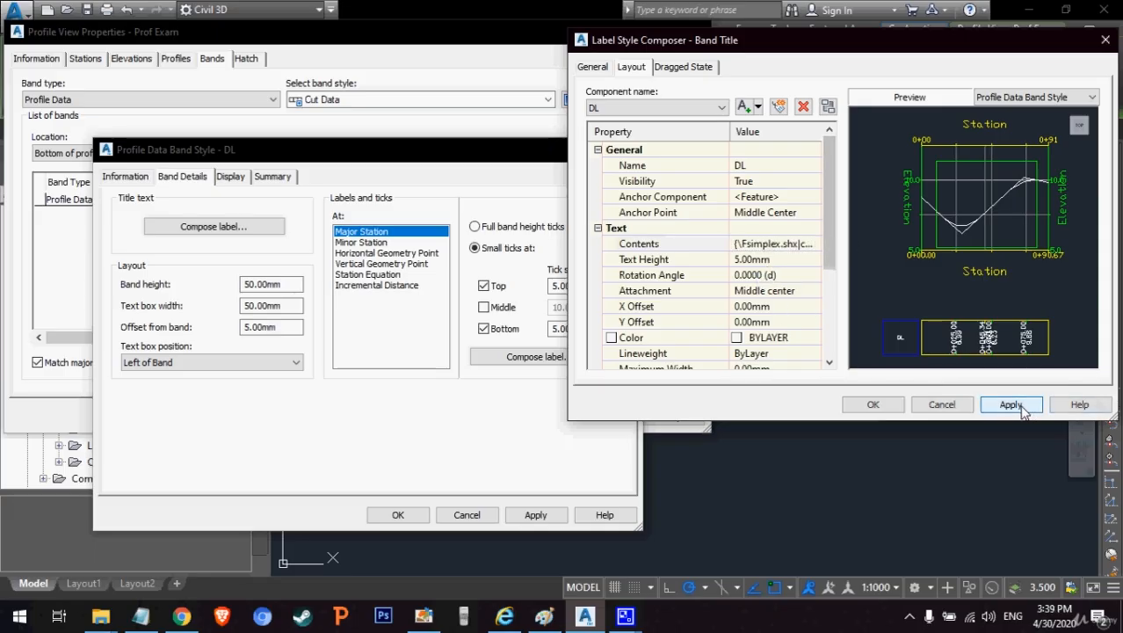
left_click(872, 405)
Step: In the Major Station label, rename the Profile1 Elevation component to DL and keep its anchor point at Band Middle
left_click(577, 357)
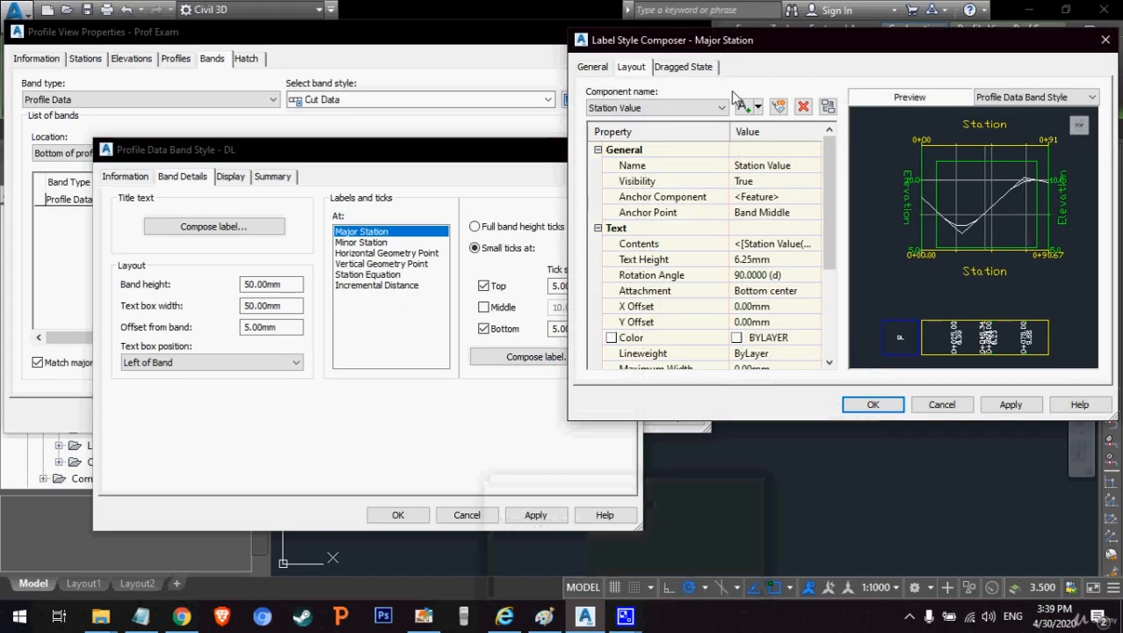
left_click(778, 103)
left_click(800, 166)
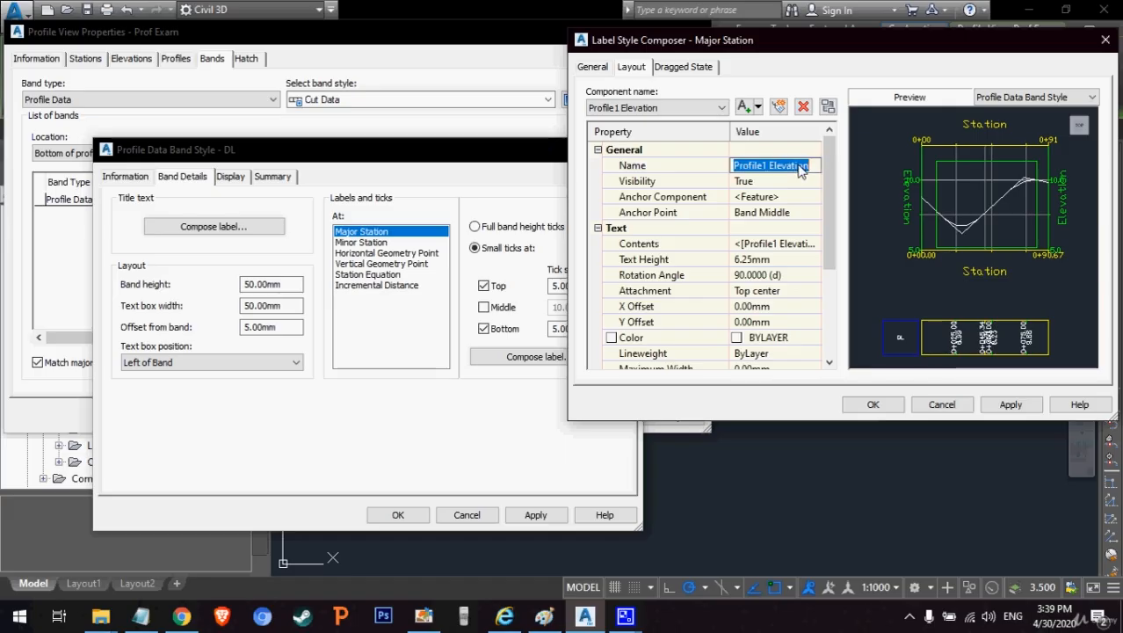
type("DL")
left_click(803, 213)
left_click(815, 213)
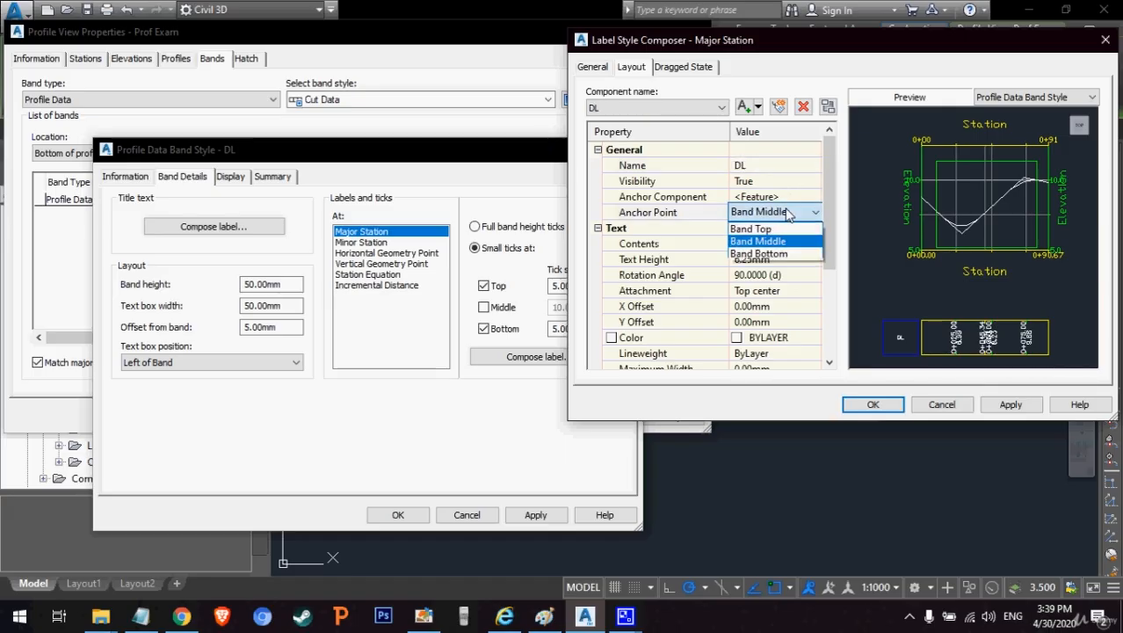
Step: Open the DL component's text contents in the Major Station label and delete the existing expression
left_click(796, 243)
left_click(813, 244)
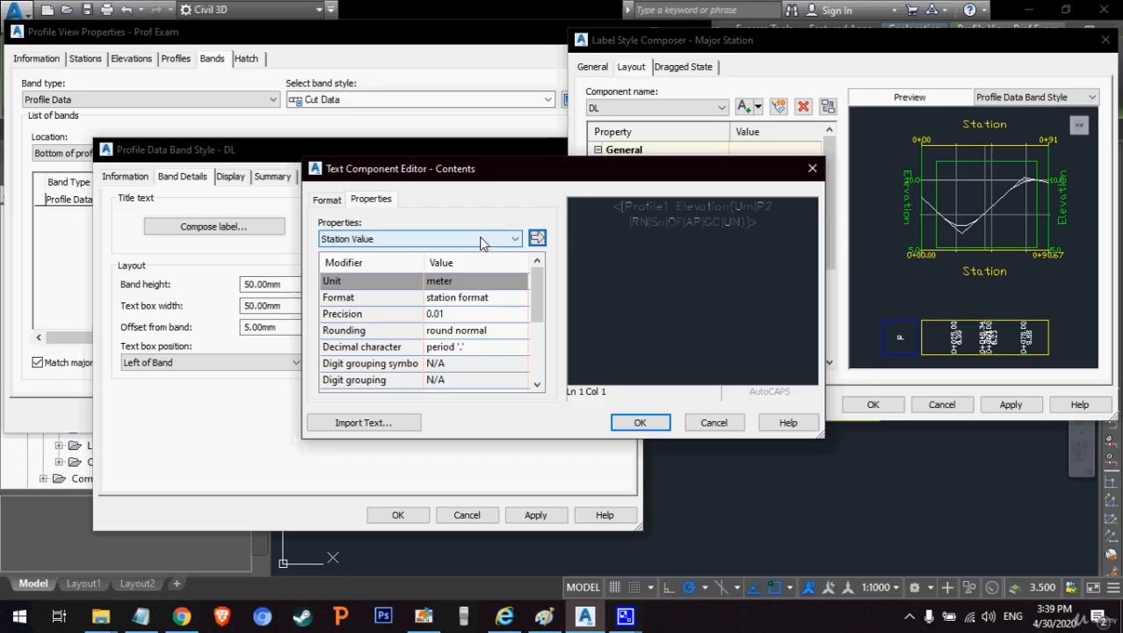
left_click(481, 239)
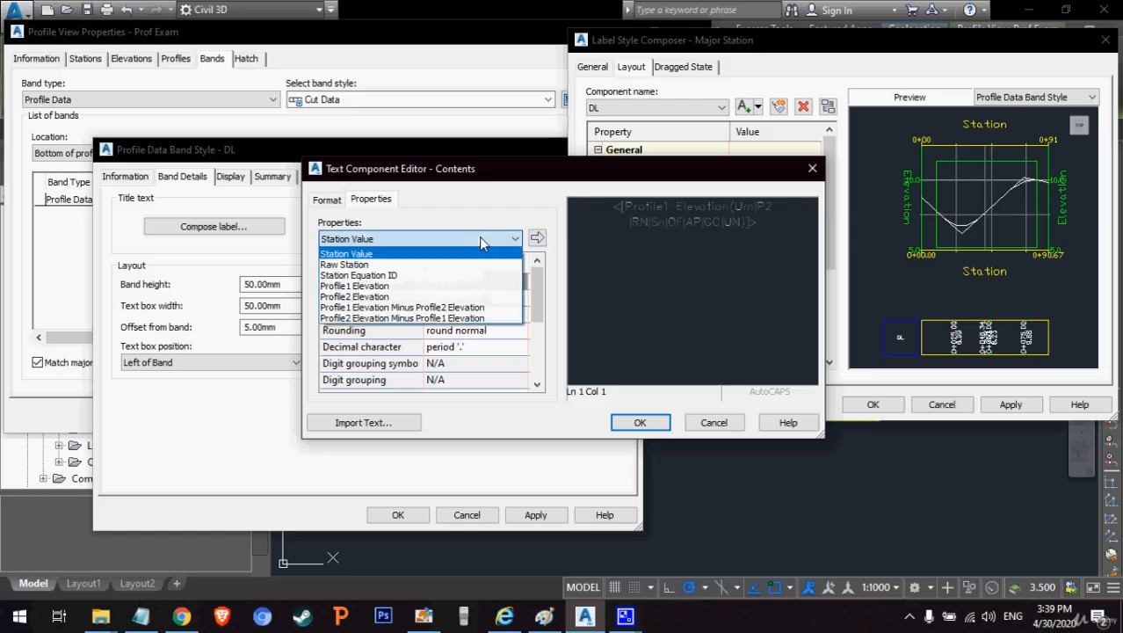
left_click(468, 286)
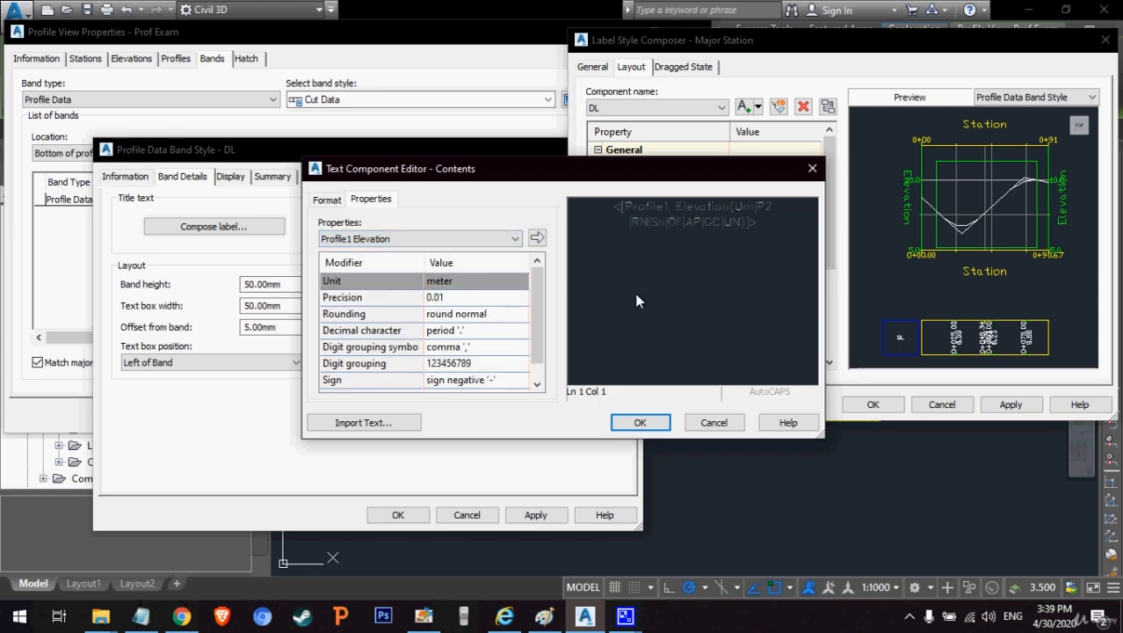
left_click(721, 213)
key("Delete")
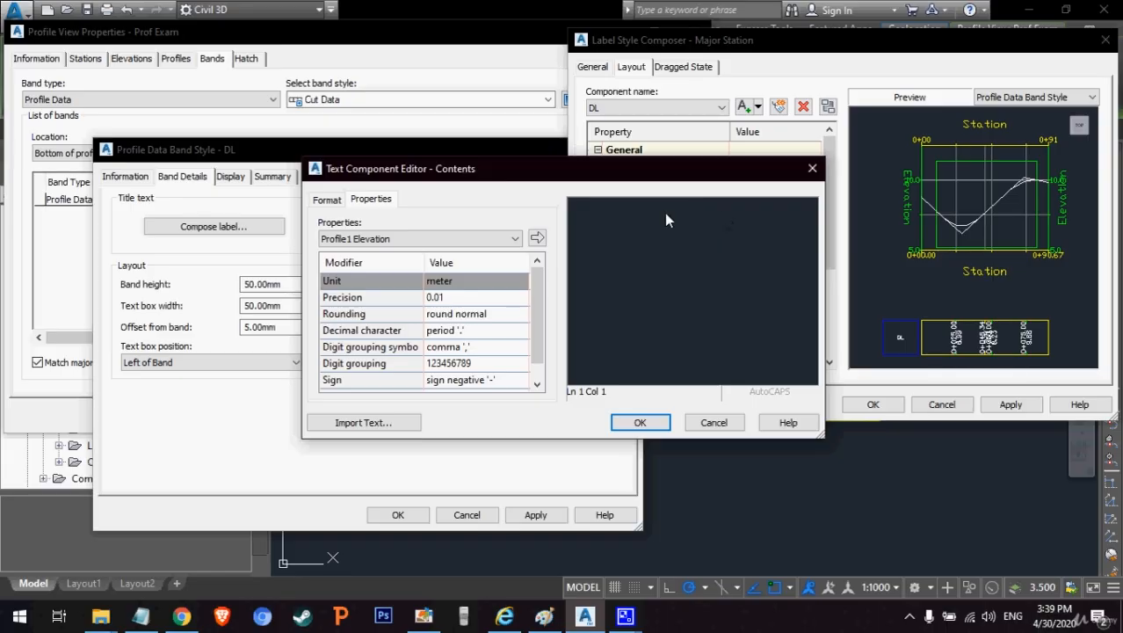
Step: Insert the Profile1 Elevation property with 0.001 precision into the DL component's contents and accept the text
left_click(492, 238)
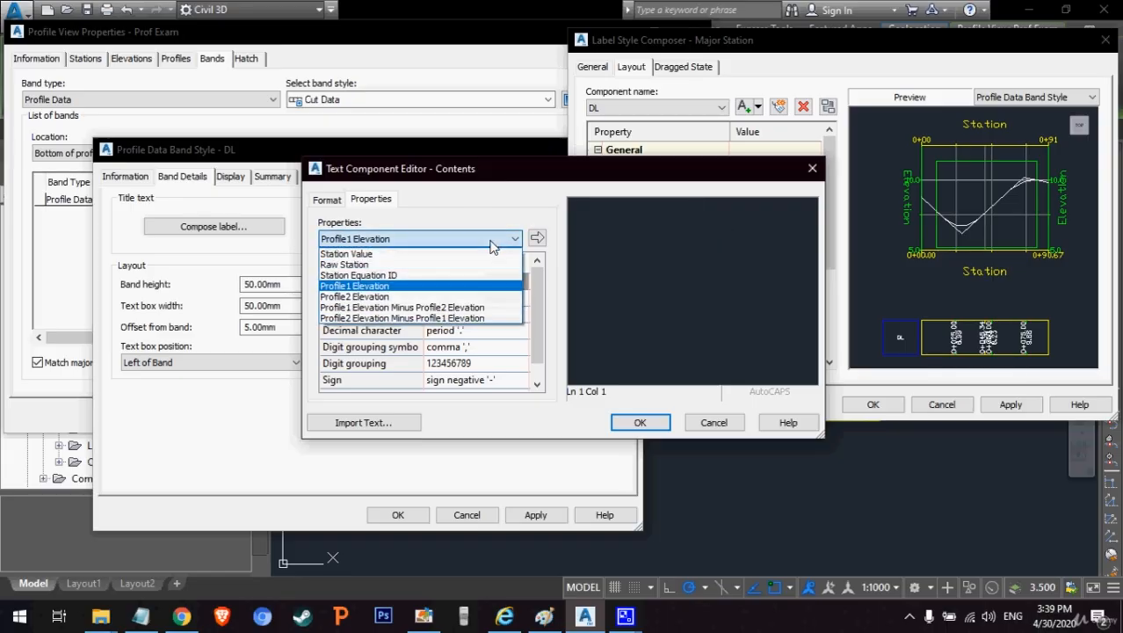
left_click(451, 288)
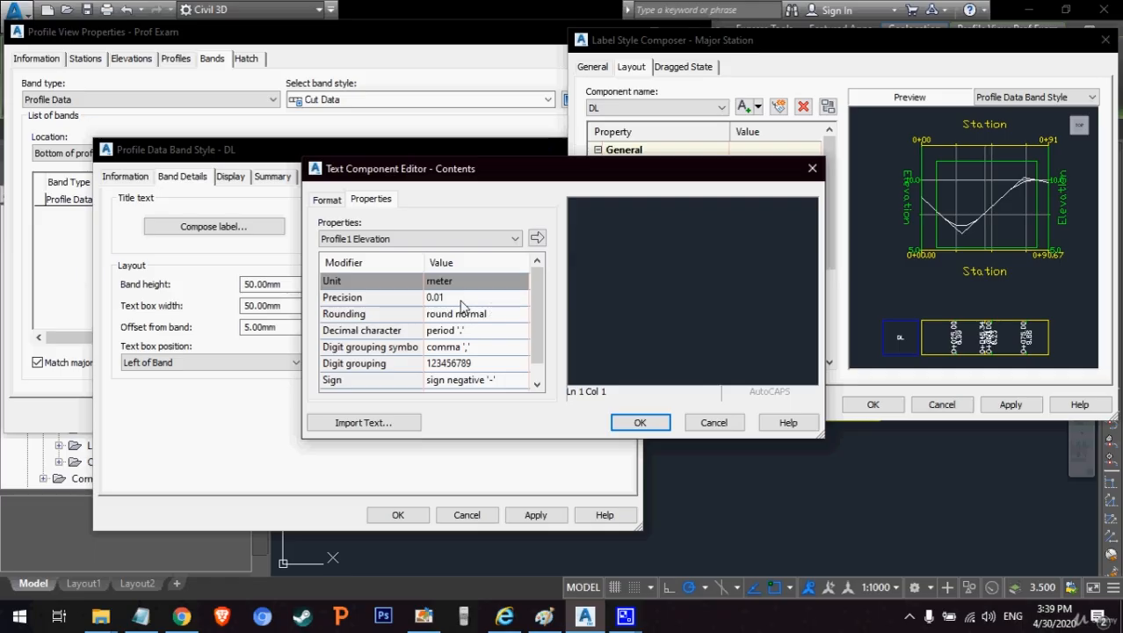
left_click(464, 299)
left_click(464, 299)
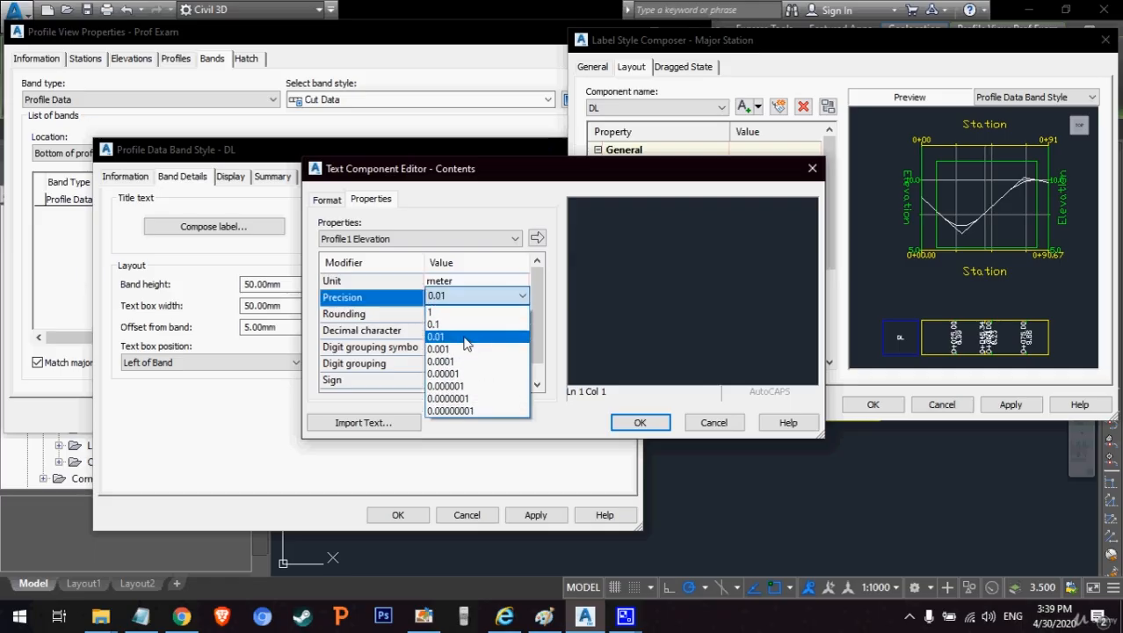
left_click(465, 349)
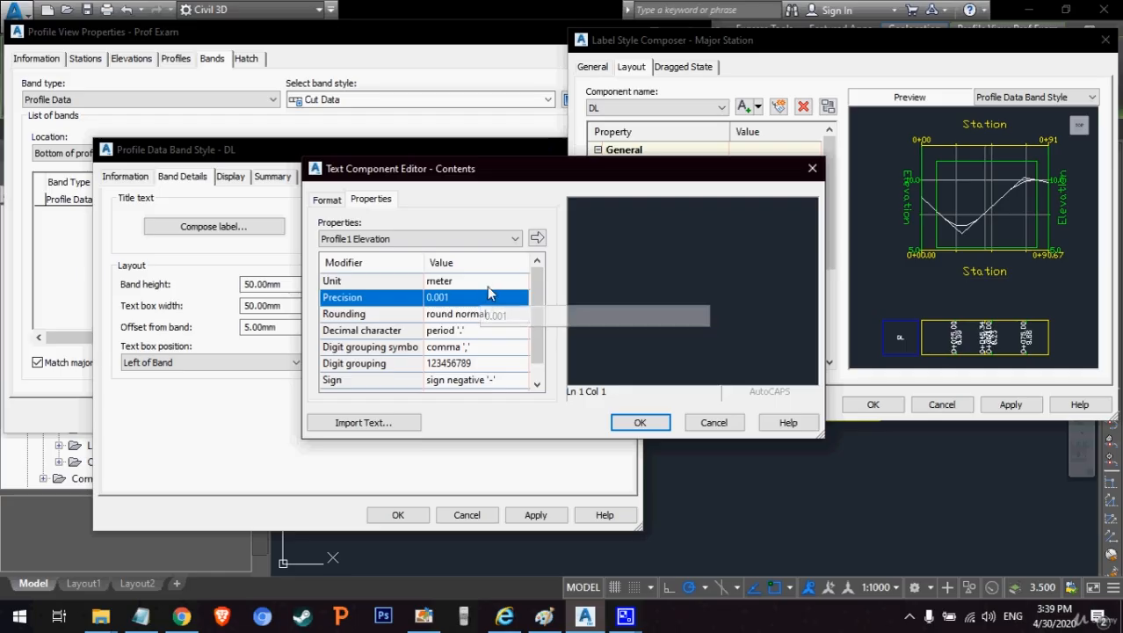
left_click(537, 240)
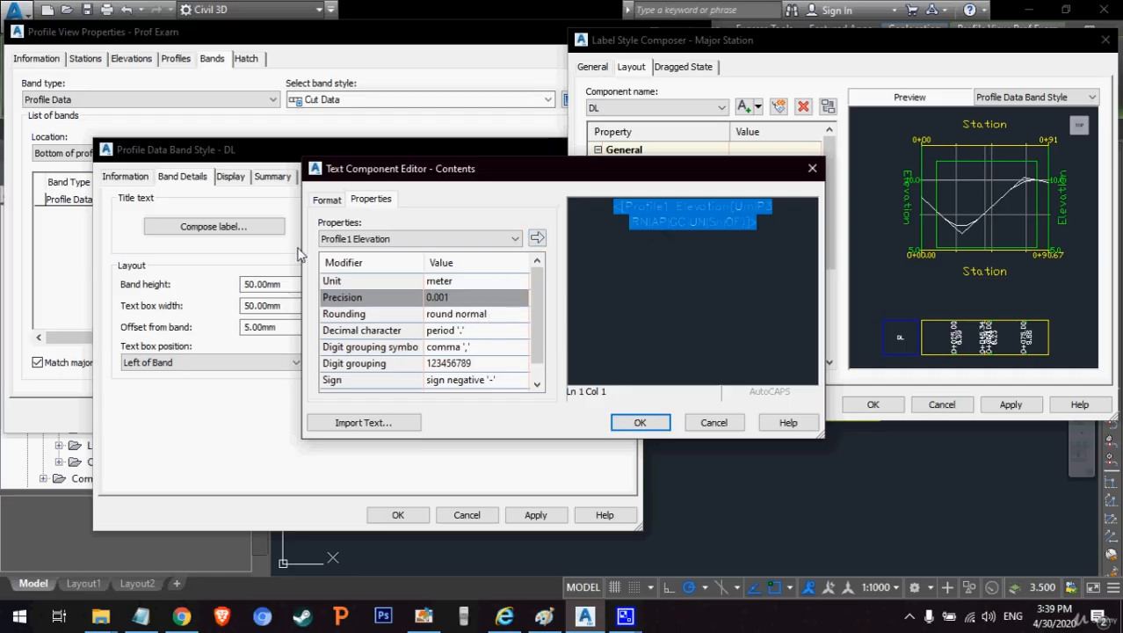
left_click(647, 424)
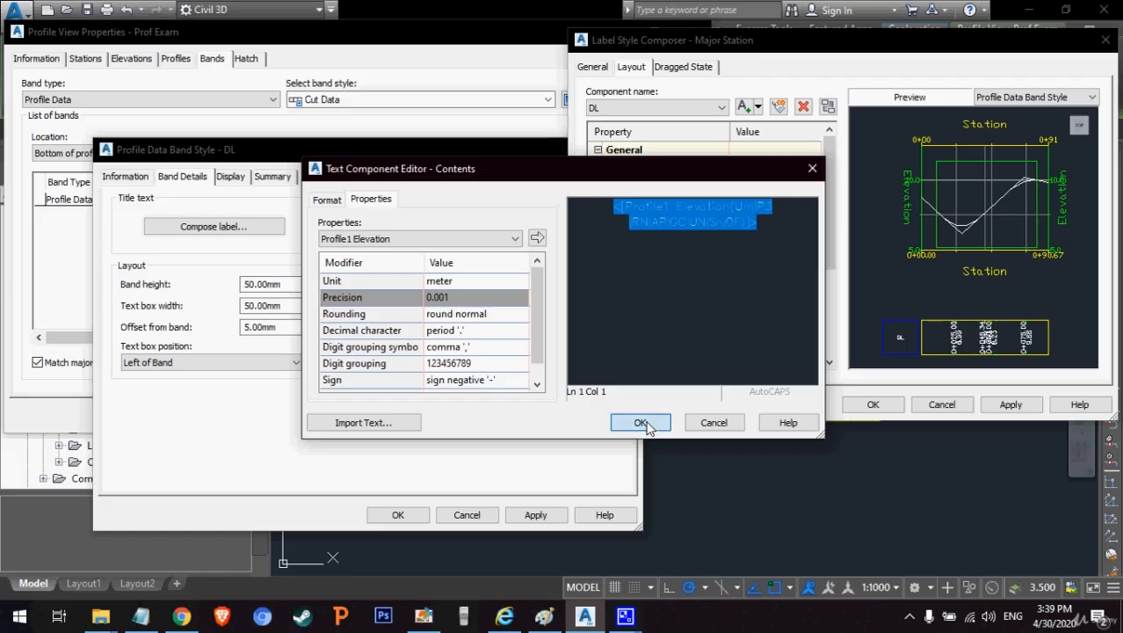
Step: Set the DL component's text height to 5.5 mm and its attachment to Middle center
left_click(751, 260)
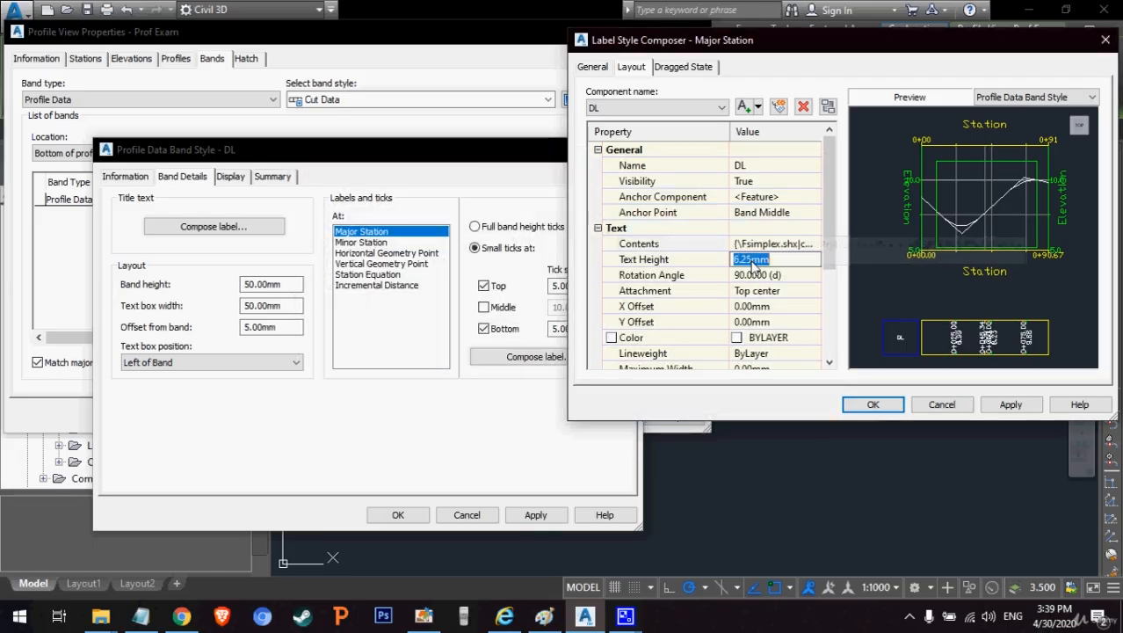
type("5.5")
left_click(758, 290)
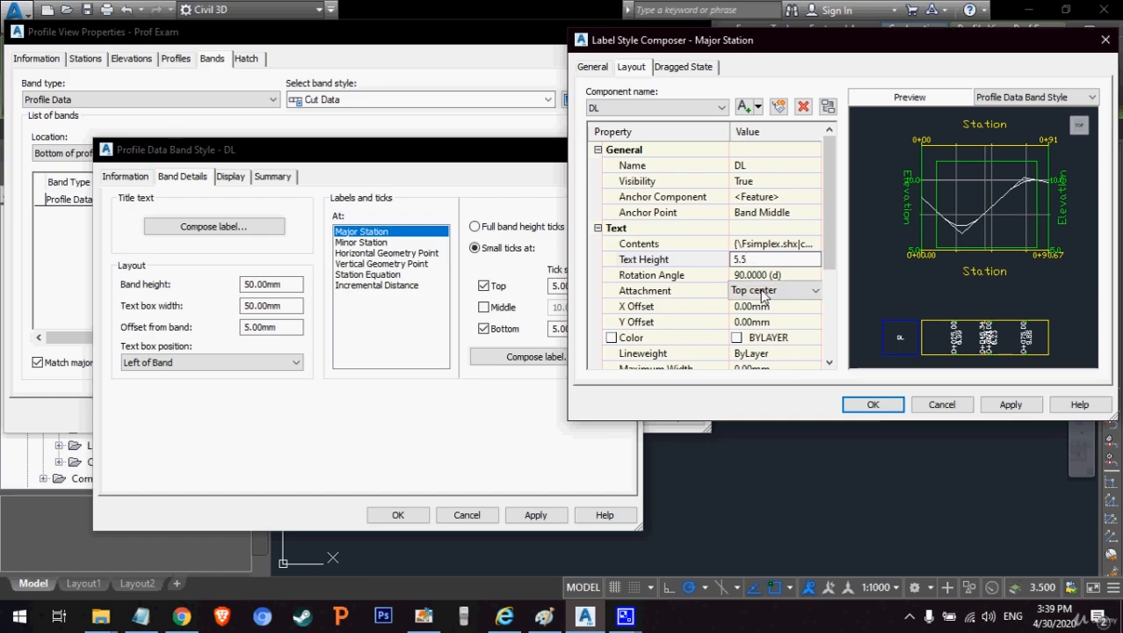
left_click(763, 290)
left_click(771, 356)
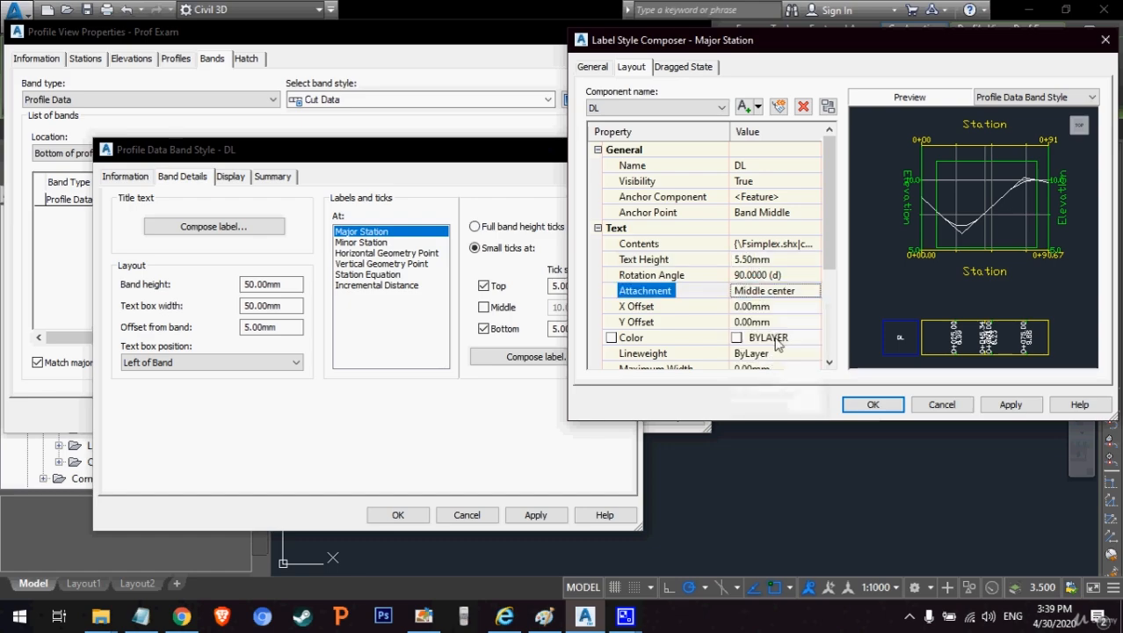
Step: Set the DL component's color to index 230 and accept the Major Station label
left_click(785, 341)
left_click(814, 337)
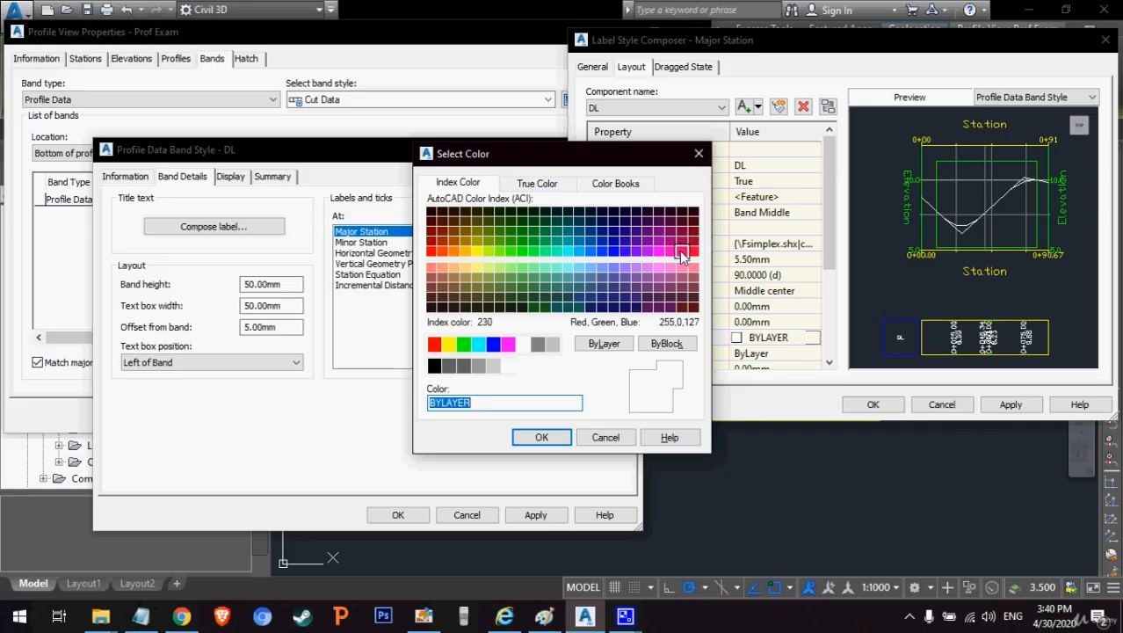
left_click(682, 252)
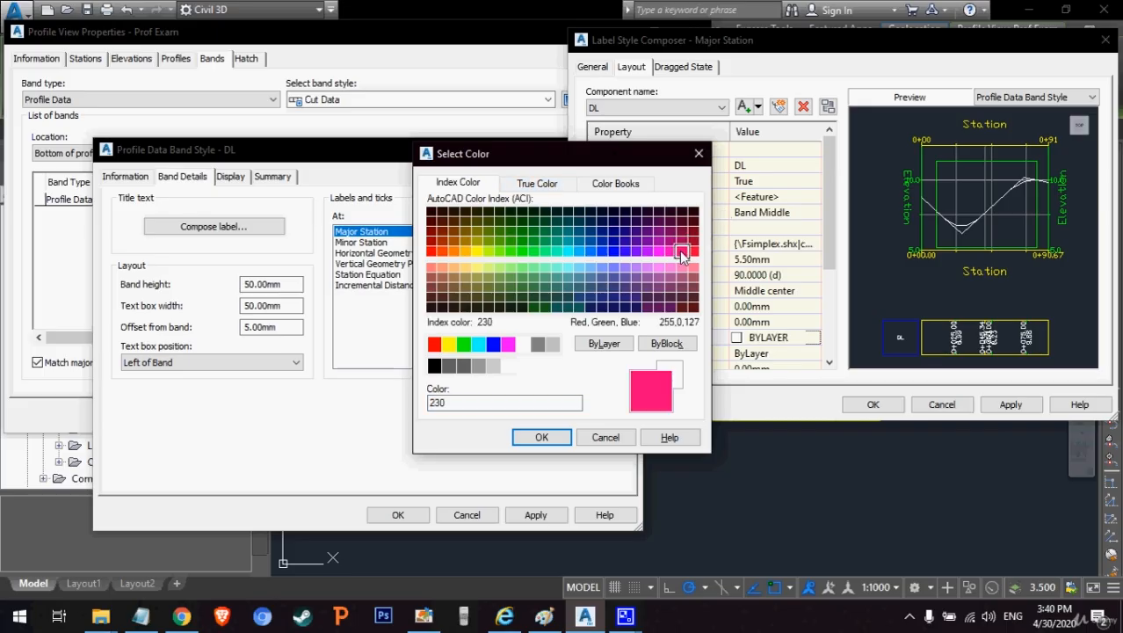
left_click(545, 437)
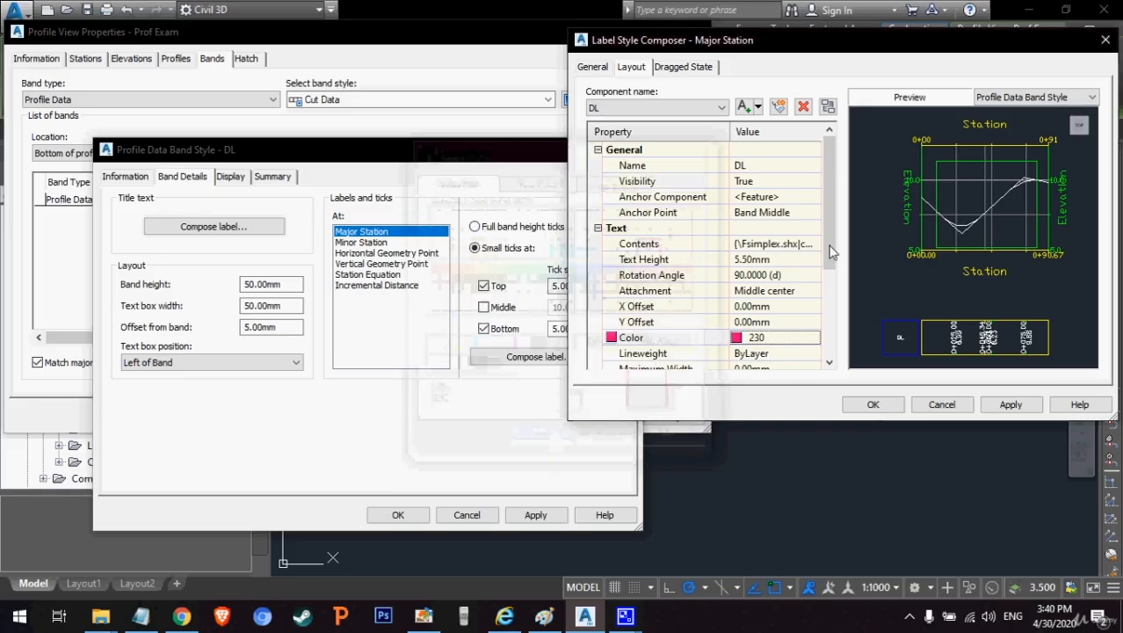
left_click(1010, 404)
left_click(870, 406)
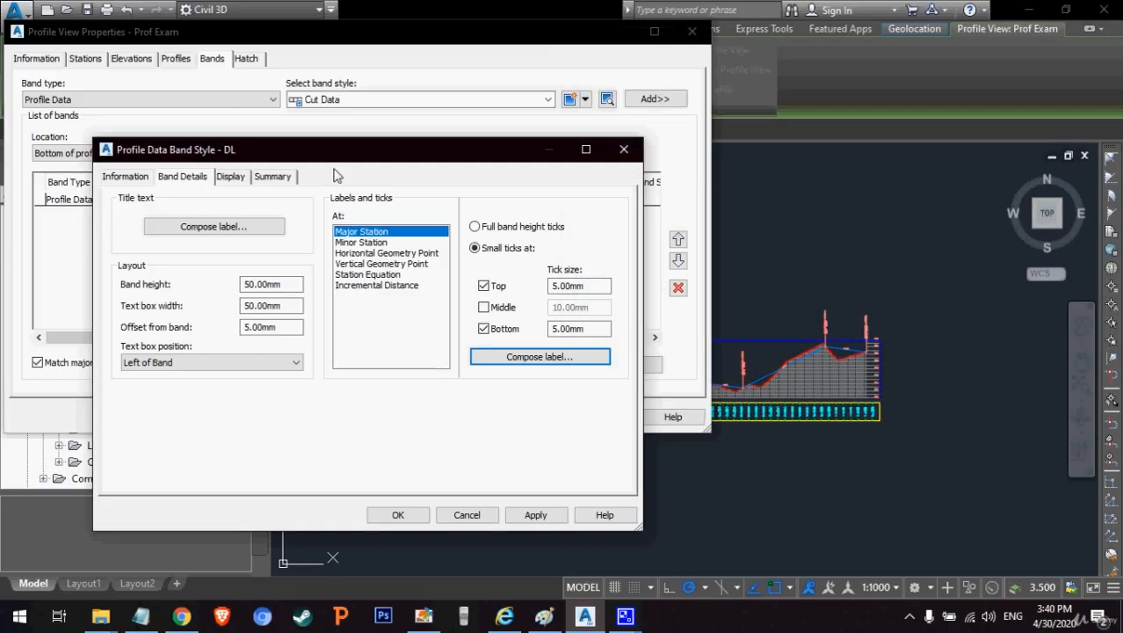
Step: Hide the DL band style's labels at station equations, horizontal geometry points, vertical geometry points and minor stations
left_click(231, 177)
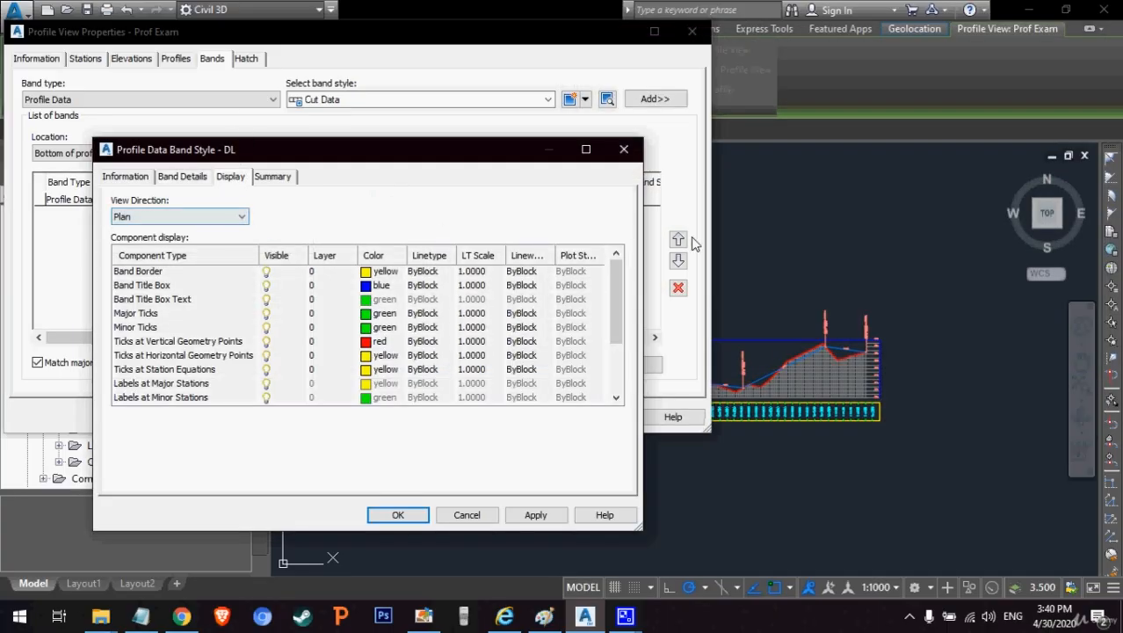
left_click_drag(613, 328, 613, 389)
left_click(266, 370)
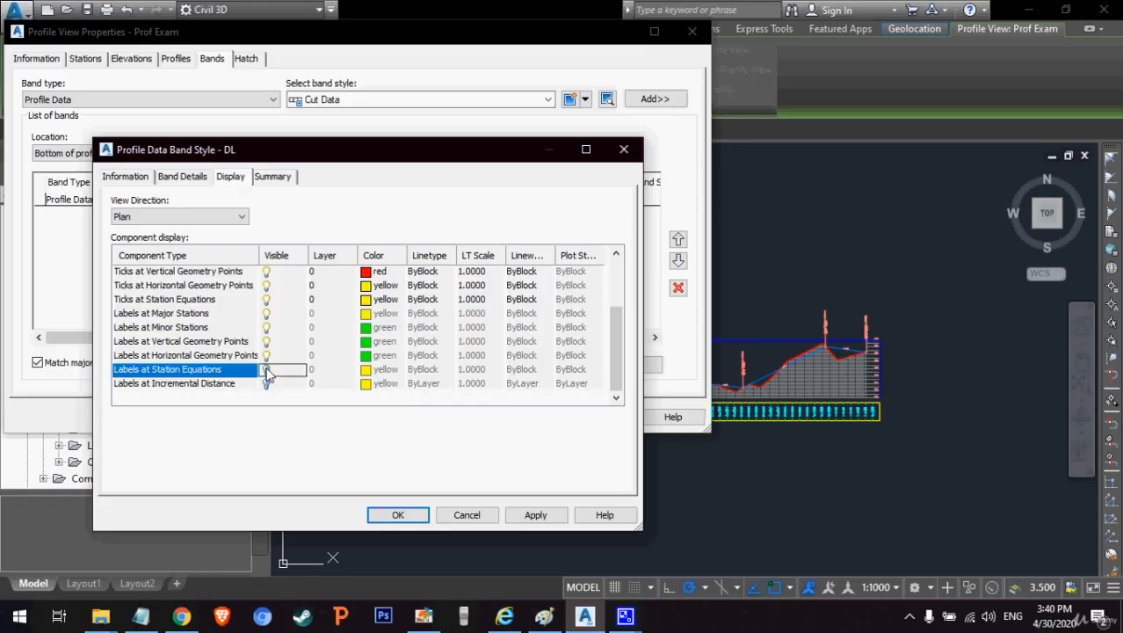
left_click(266, 353)
left_click(267, 342)
left_click(267, 328)
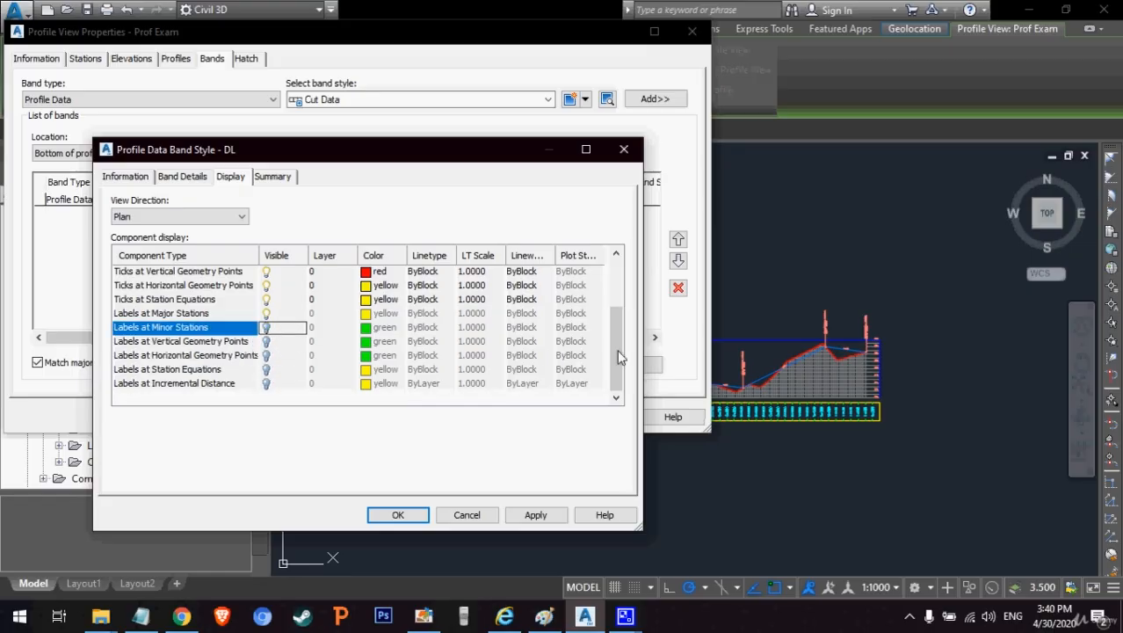
Step: Hide the minor ticks and the ticks at station equations, horizontal and vertical geometry points, and accept the DL band style
left_click_drag(620, 356, 610, 304)
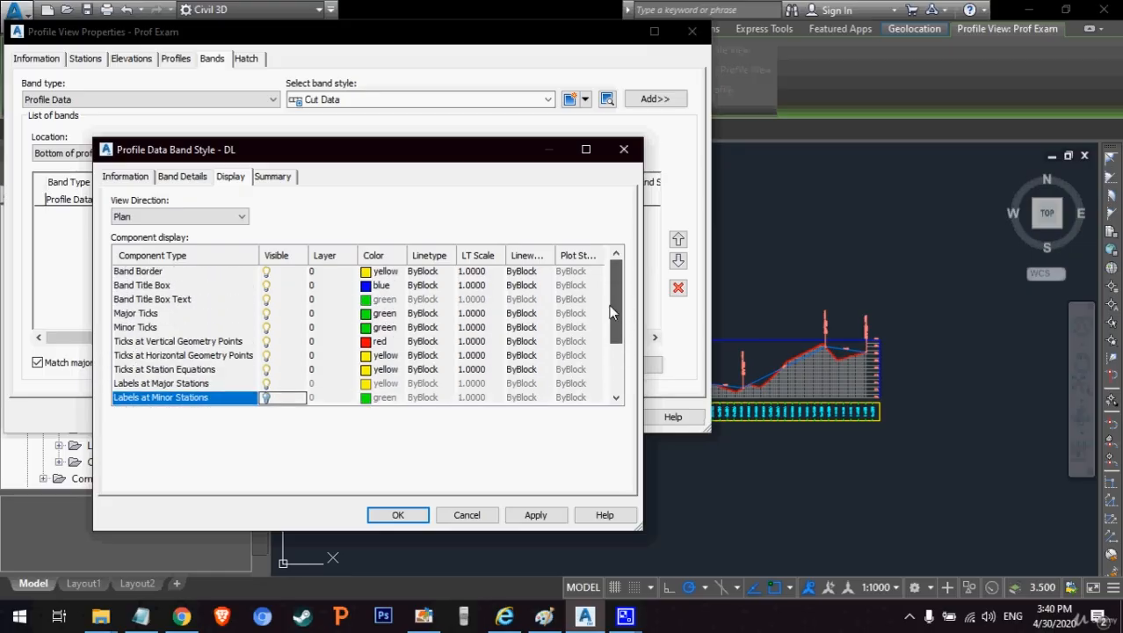
left_click(266, 369)
left_click(267, 355)
left_click(266, 341)
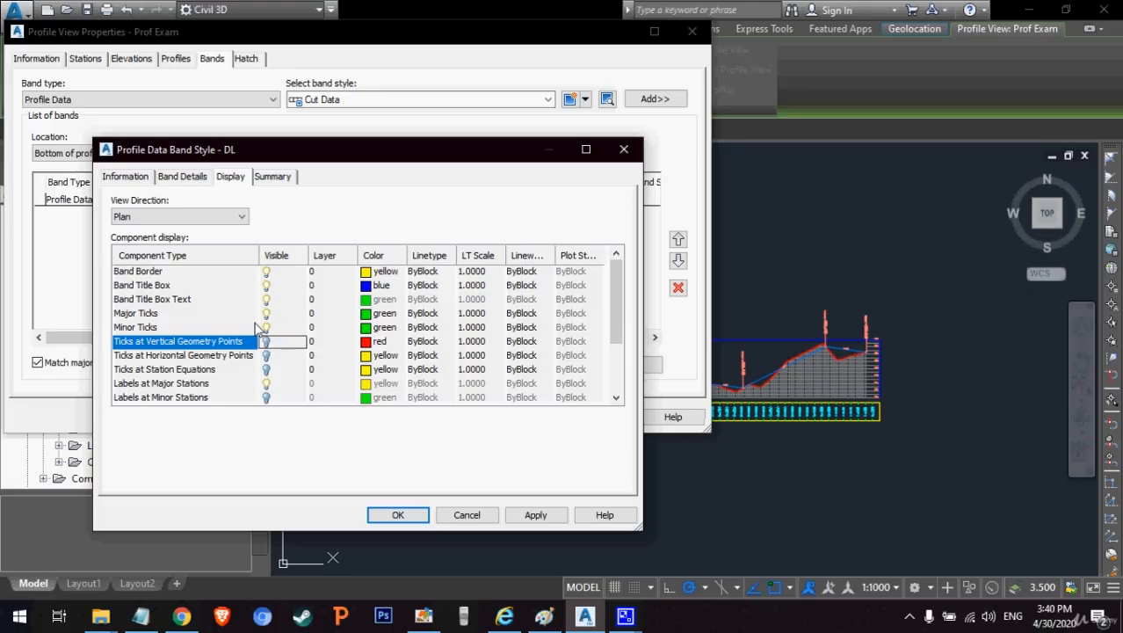
left_click(267, 327)
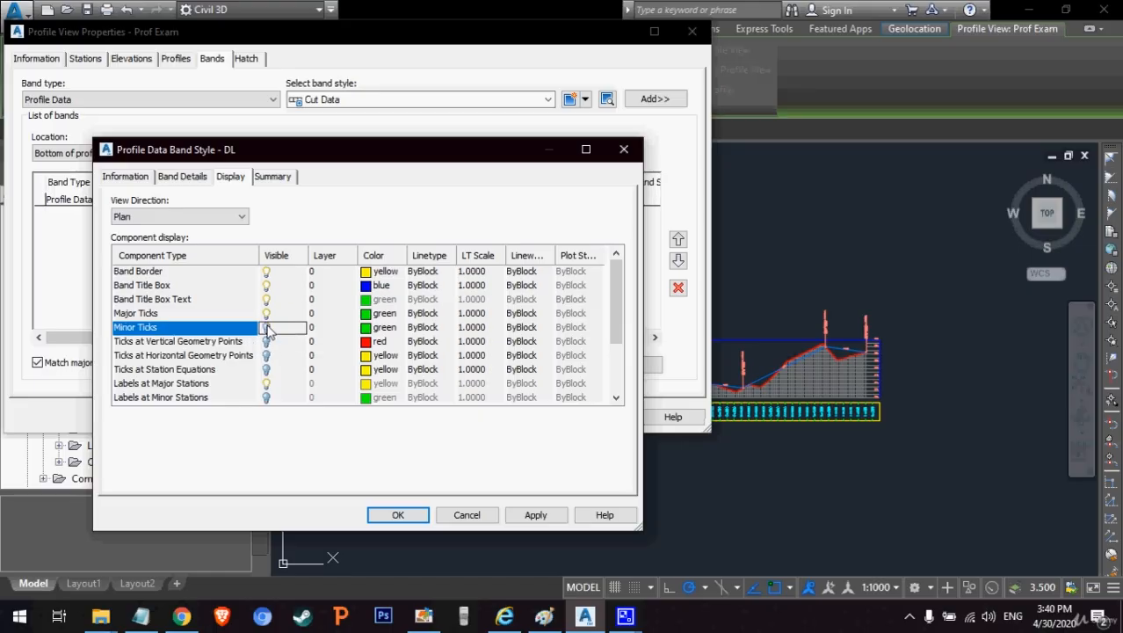
left_click(527, 514)
left_click(396, 514)
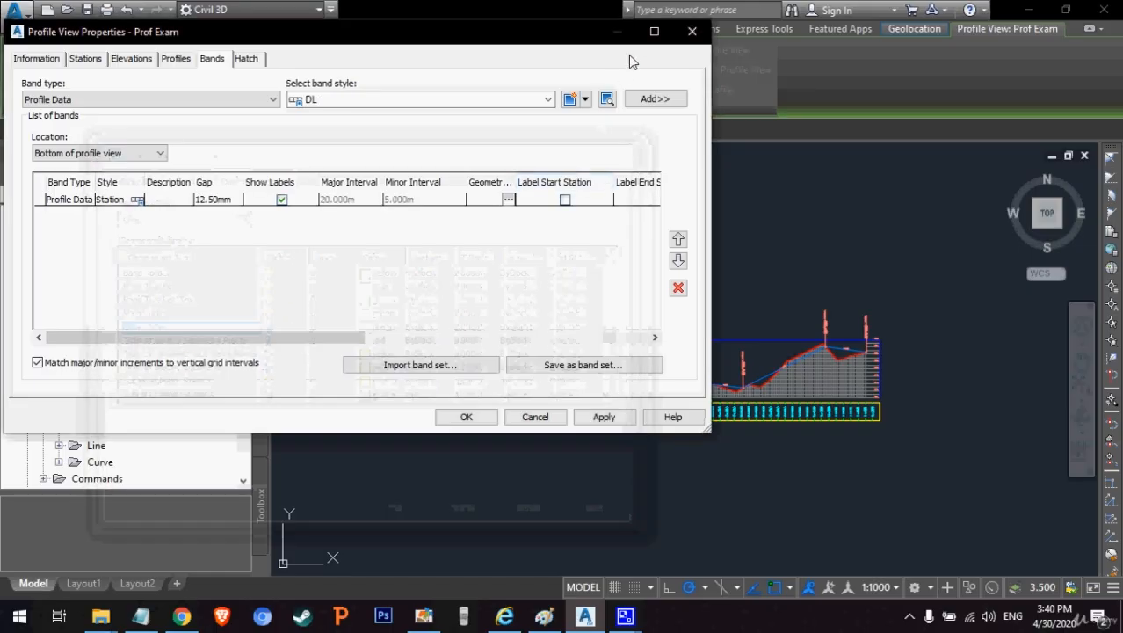
Step: Add the DL profile data band at the bottom of the profile view and accept the profile view properties
left_click(659, 100)
left_click(257, 509)
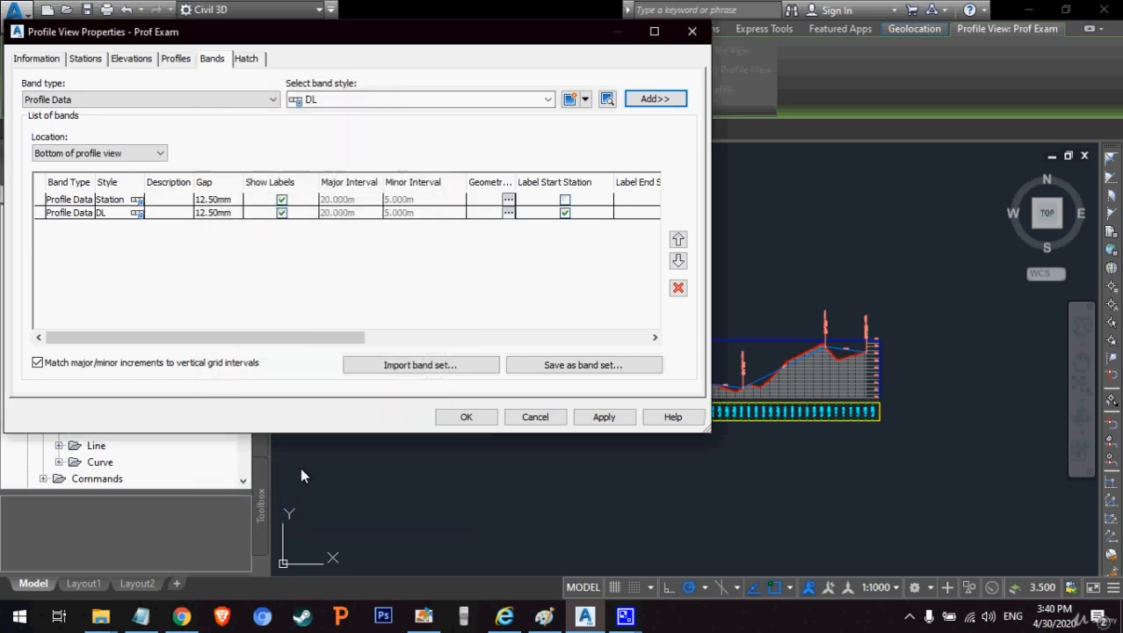
left_click(604, 416)
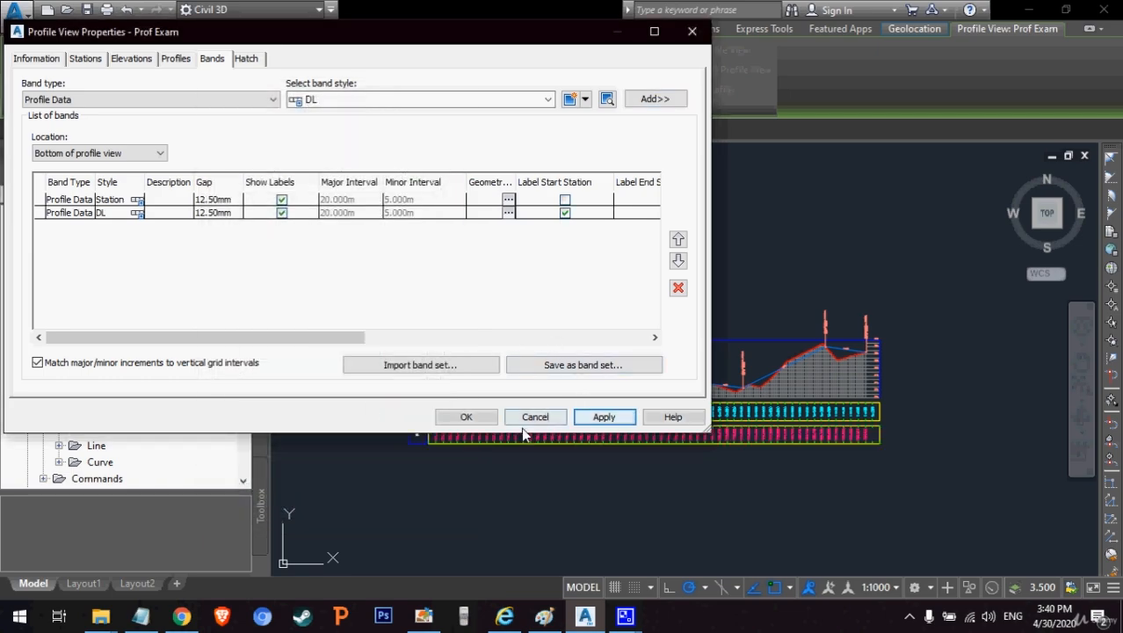
left_click(467, 417)
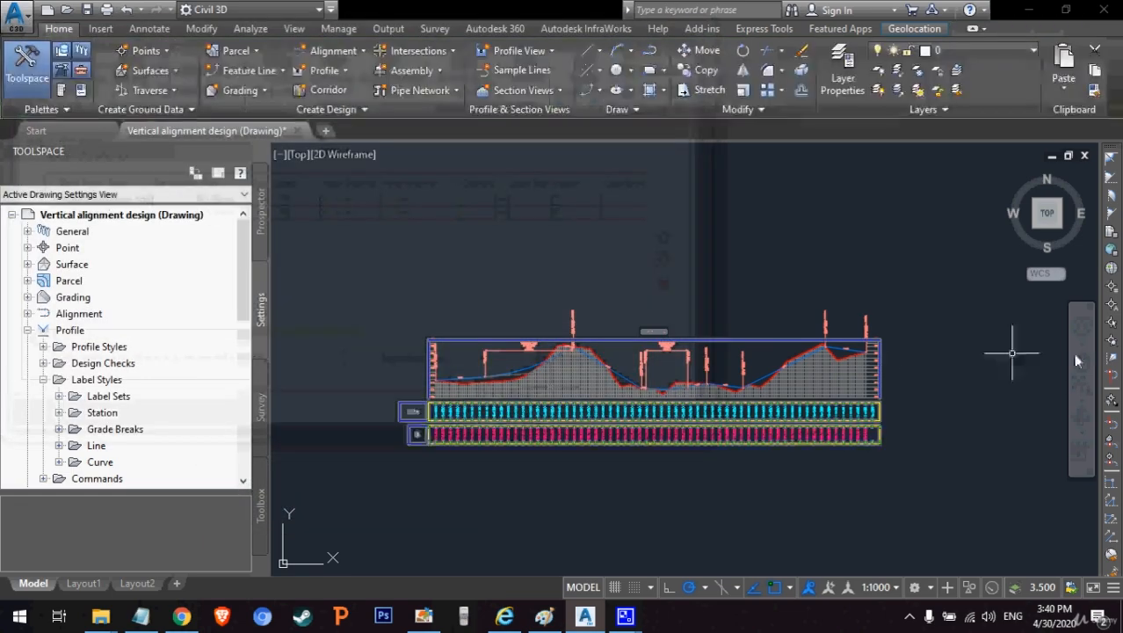
Step: Examine the Station and DL bands below the profile view, comparing the elevation labels with their stations
scroll(453, 418, "up", 6)
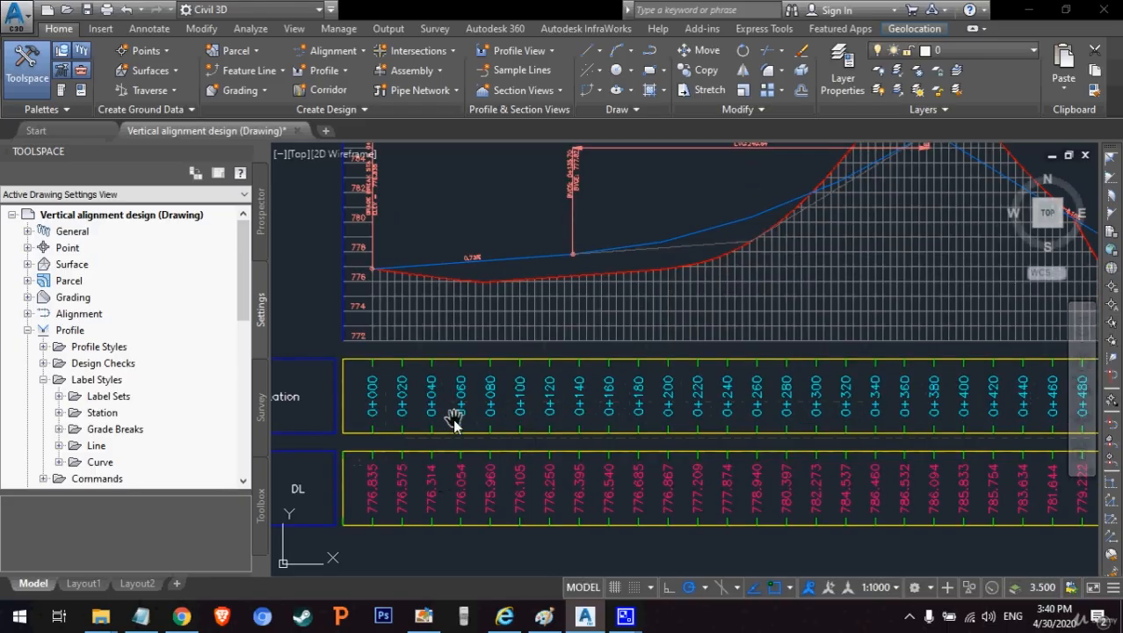
mouse_move(447, 476)
middle_mouse_down()
mouse_move(480, 406)
mouse_move(469, 436)
middle_mouse_up()
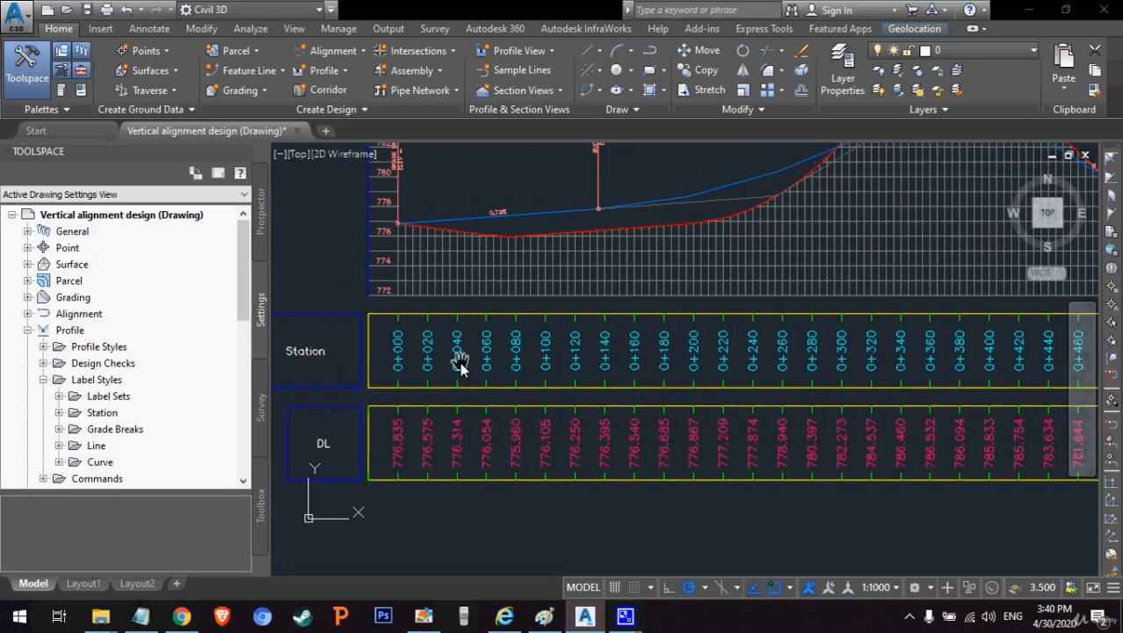
middle_click_drag(601, 427, 578, 432)
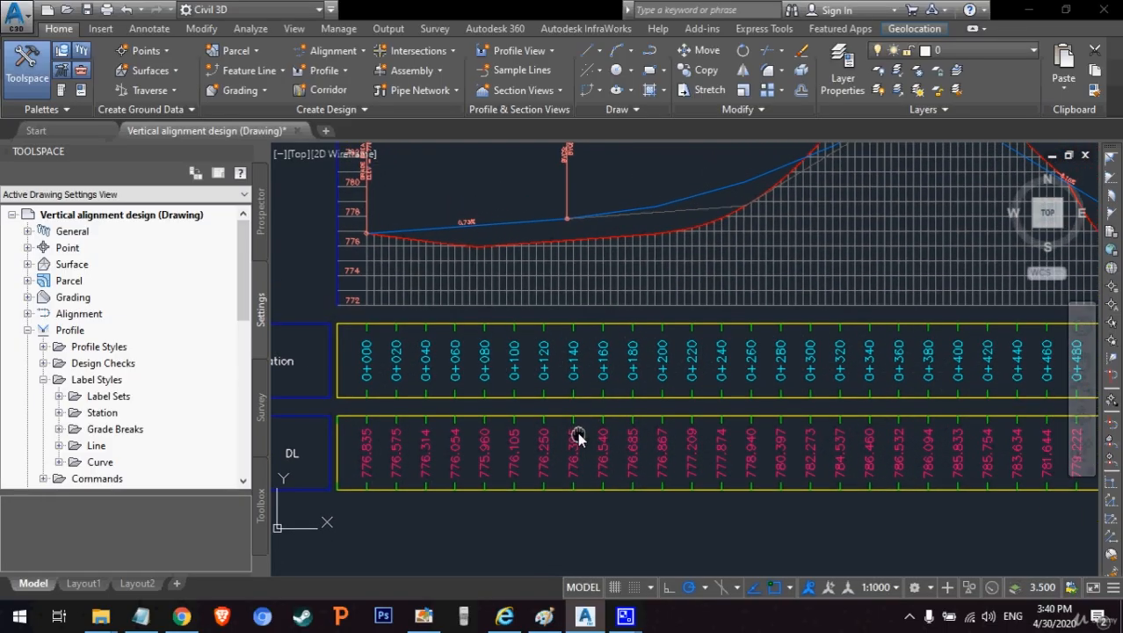
middle_click_drag(506, 349, 506, 360)
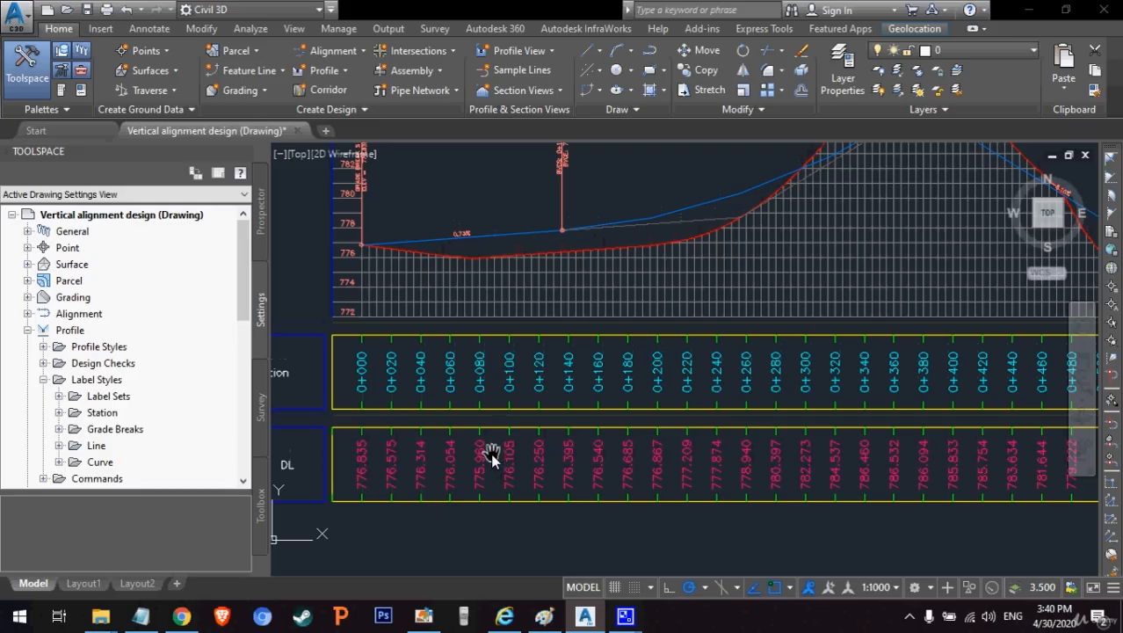
middle_click_drag(453, 458, 485, 451)
middle_click_drag(359, 459, 361, 486)
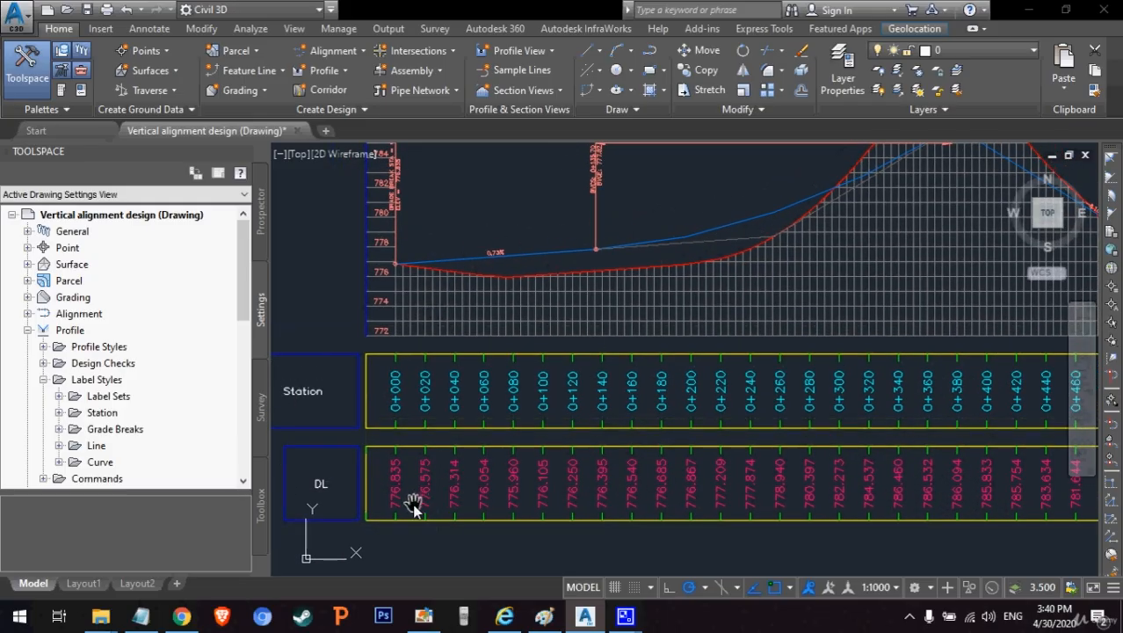
scroll(404, 502, "up", 2)
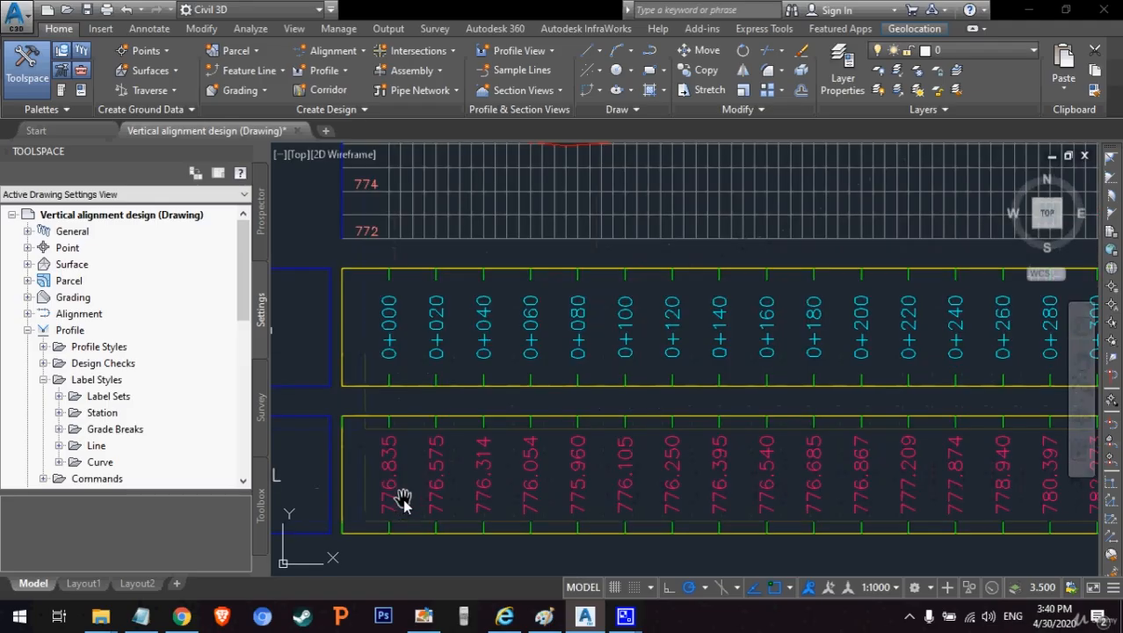
middle_click_drag(459, 468, 448, 470)
middle_click_drag(659, 488, 565, 509)
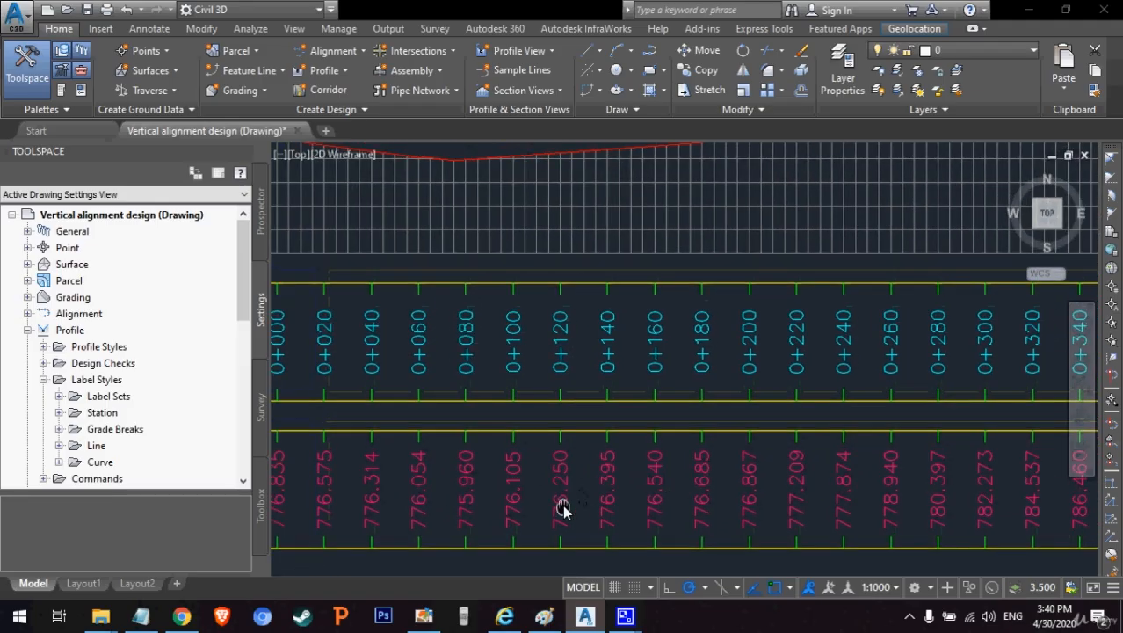
middle_click_drag(472, 475, 494, 464)
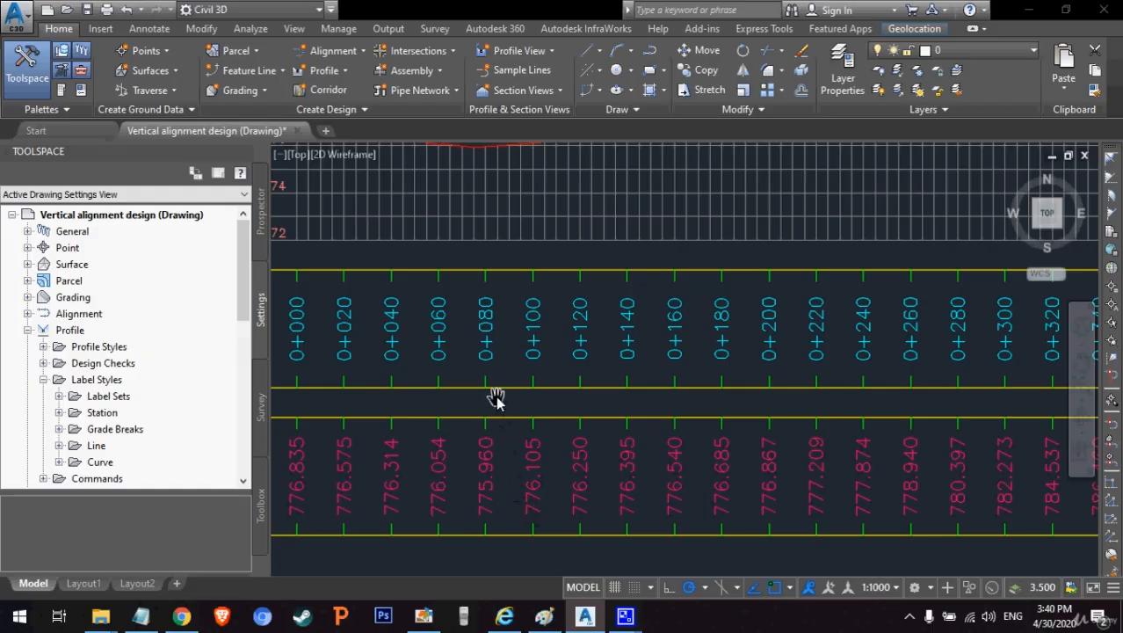
Step: Examine the Station and DL bands against the profile lines and grid directly above them
scroll(496, 395, "down", 5)
scroll(524, 294, "up", 3)
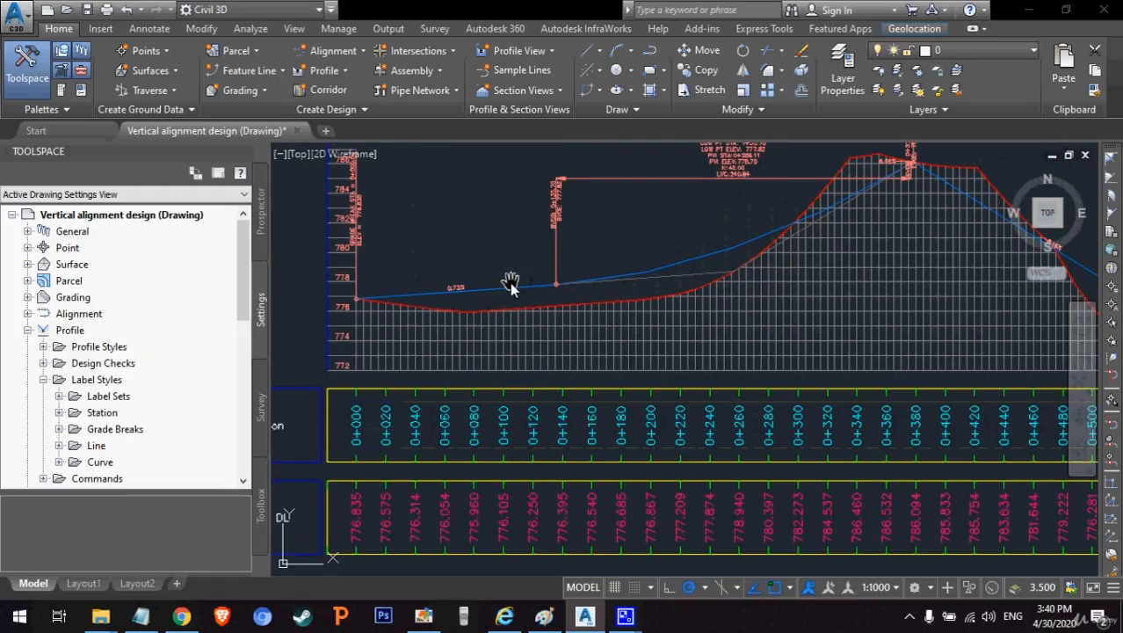
scroll(511, 286, "up", 2)
middle_click_drag(477, 316, 540, 220)
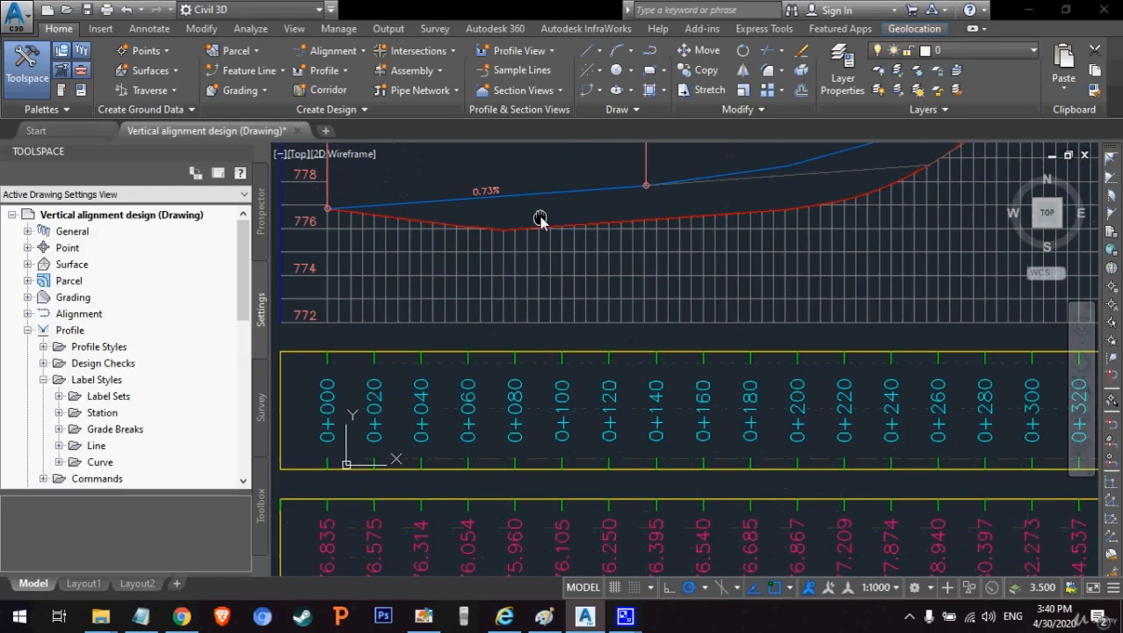
left_click_drag(625, 509, 598, 298)
right_click(577, 301)
left_click(592, 313)
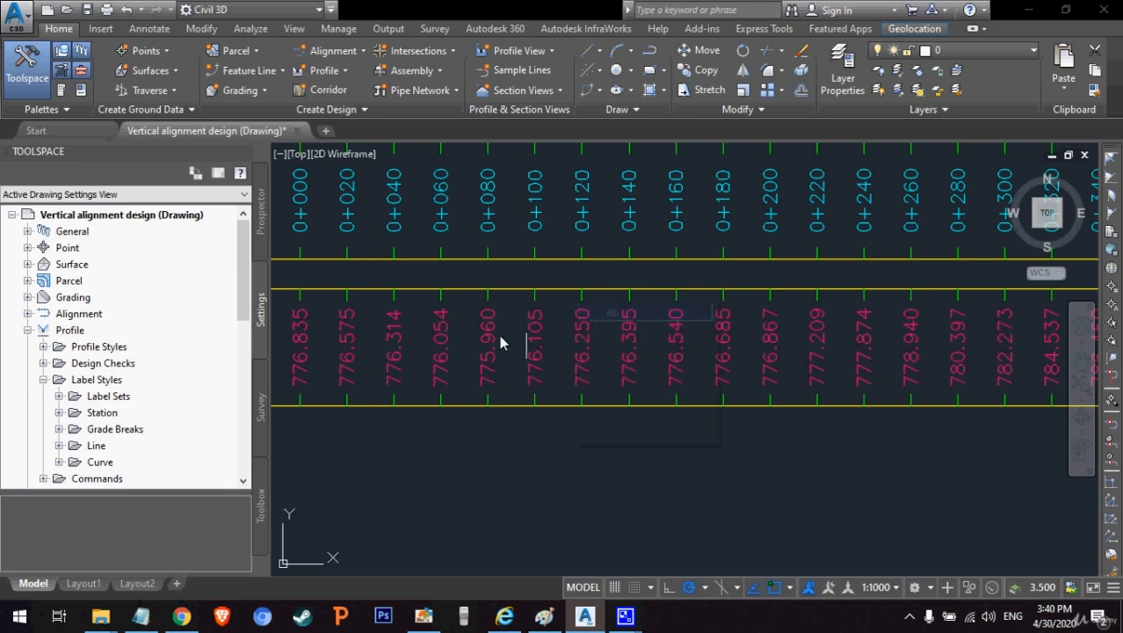
scroll(498, 341, "down", 3)
Step: Check which profiles are assigned to the Station and DL bands in the profile view properties, leaving them unchanged
left_click(545, 244)
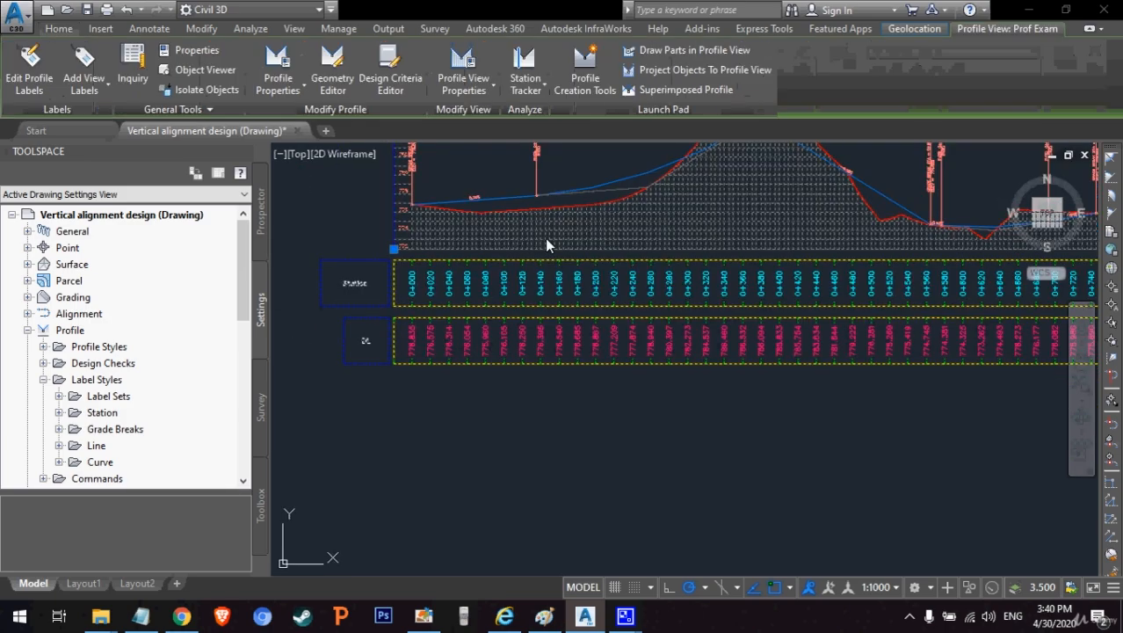
right_click(547, 245)
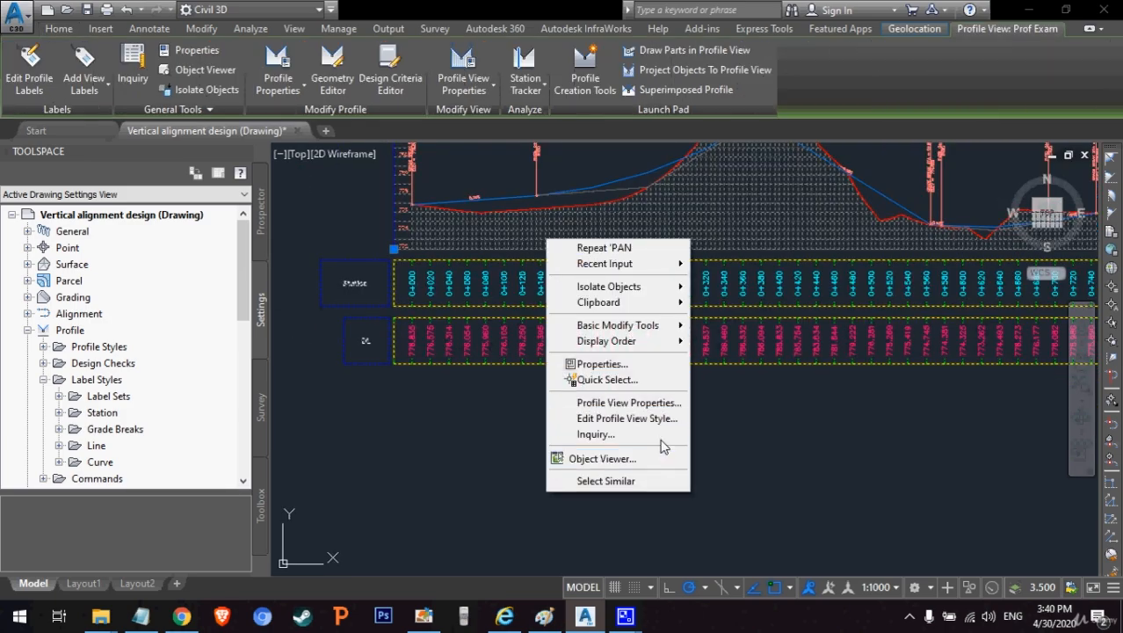
left_click(663, 401)
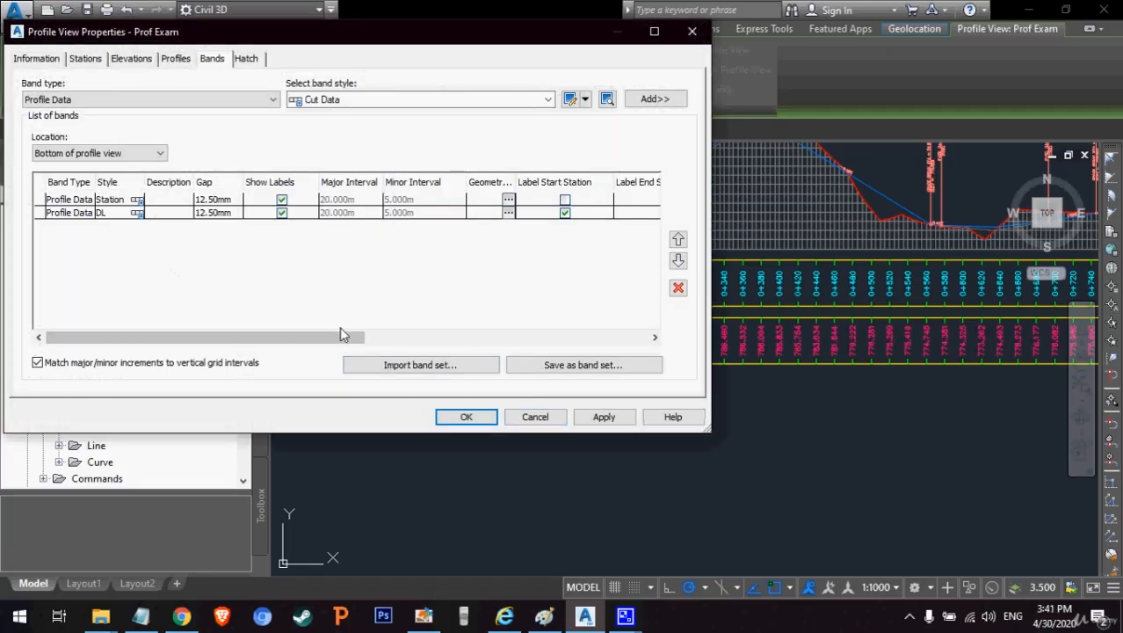
left_click_drag(345, 337, 647, 322)
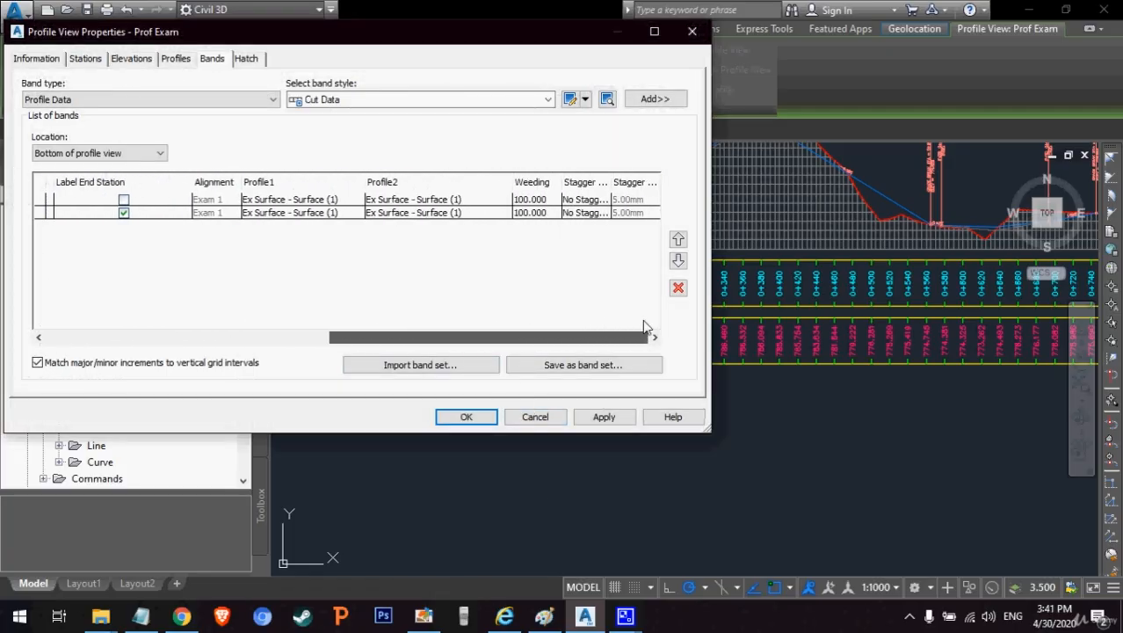
left_click(535, 416)
Step: Inspect the existing ground surface profile and the design profile near the start of the profile view
left_click(1082, 360)
scroll(780, 302, "up", 6)
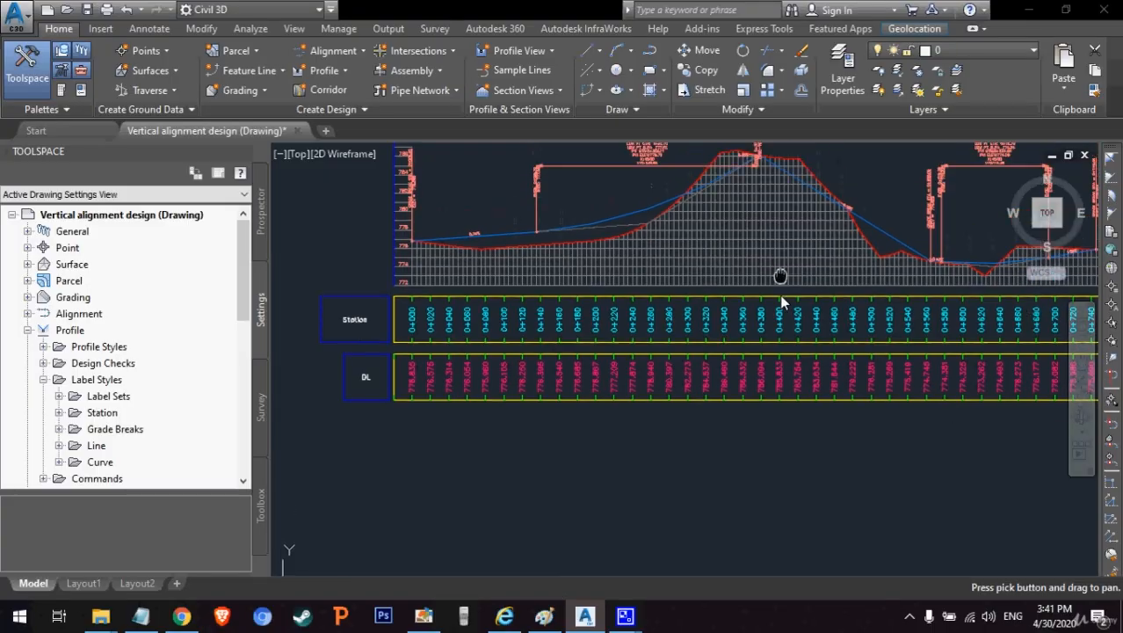
right_click(438, 351)
left_click(479, 362)
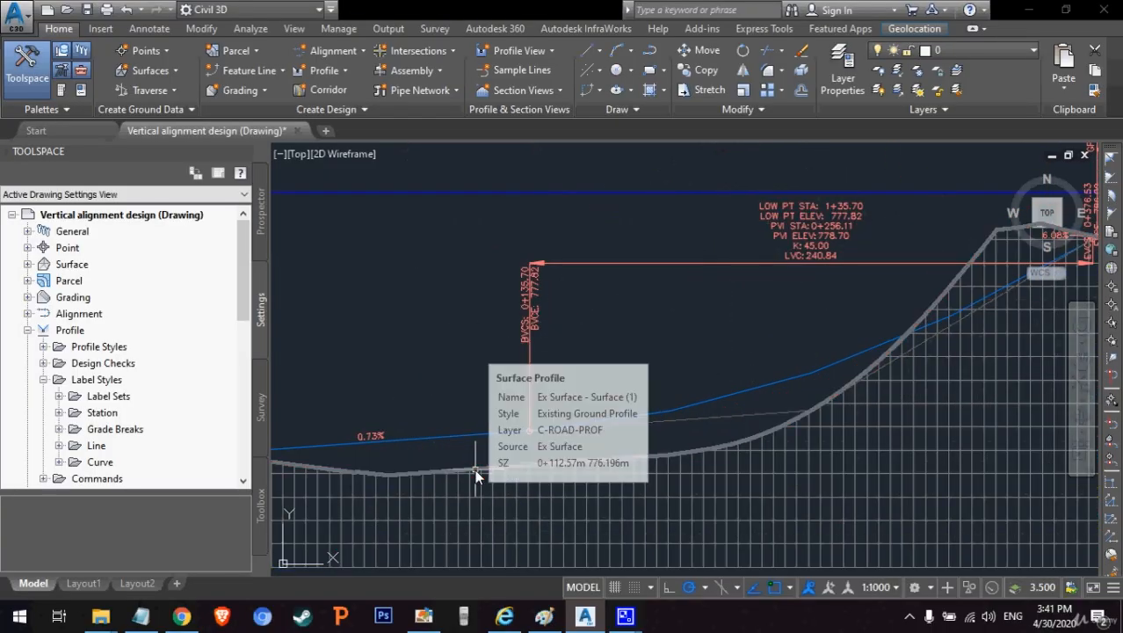
mouse_move(478, 467)
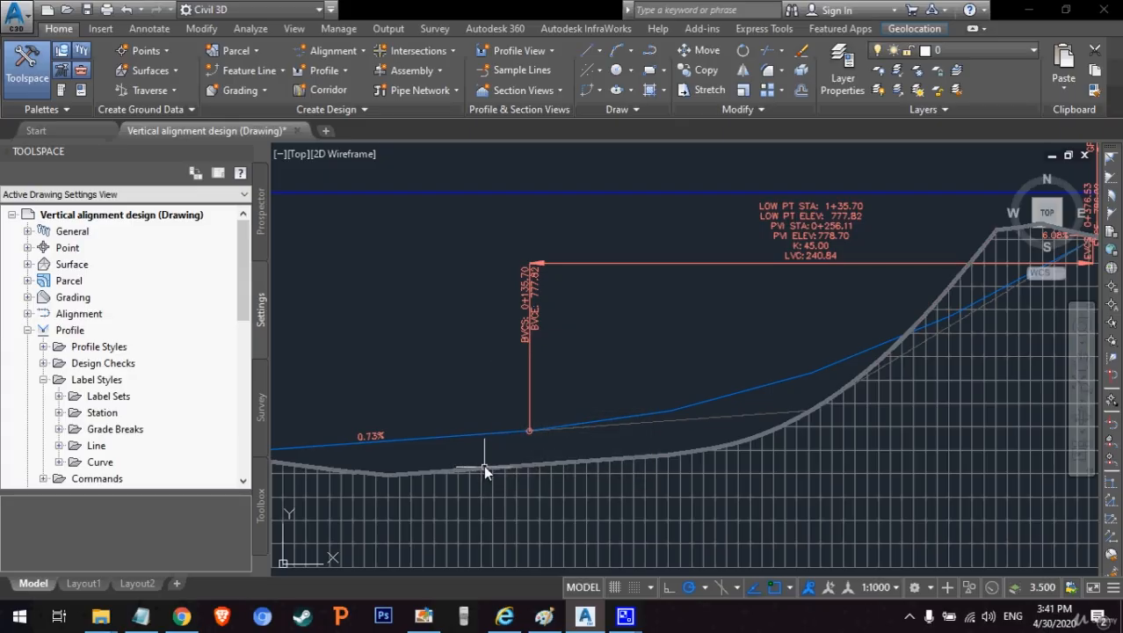
mouse_move(469, 436)
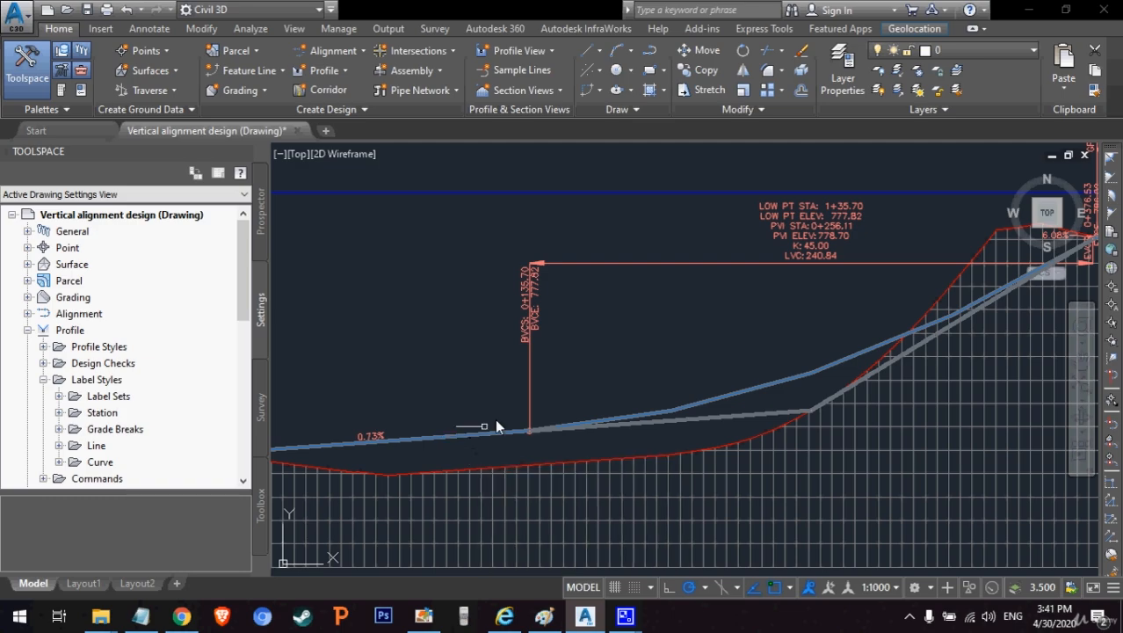
scroll(496, 413, "down", 5)
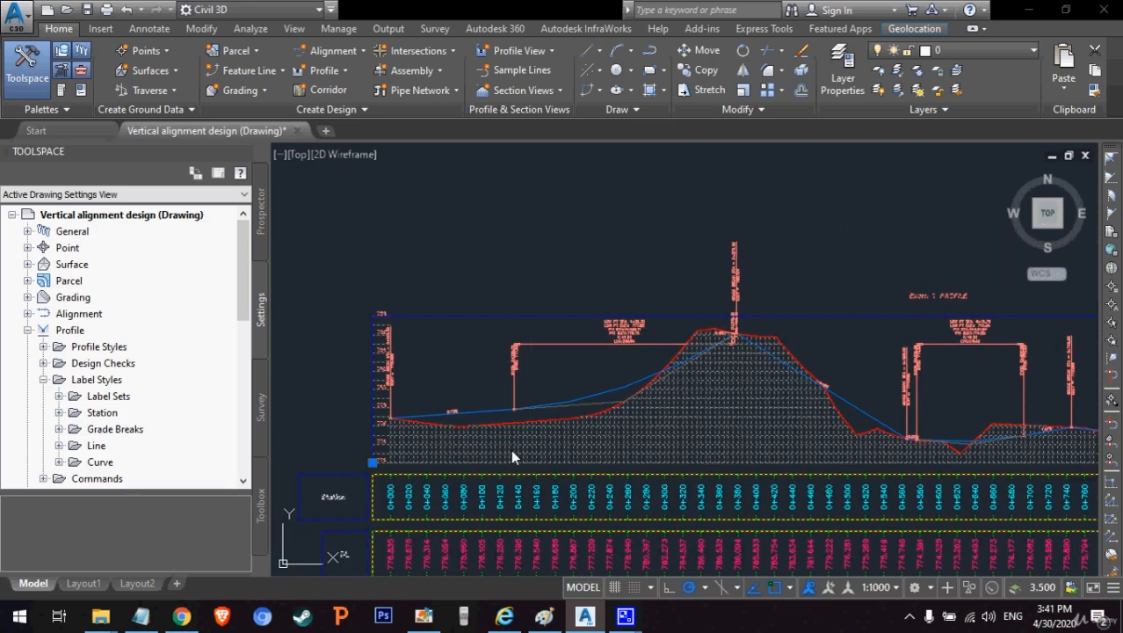
Step: Set both Profile1 and Profile2 of the DL band to VEXAM (2) and accept the profile view properties
left_click(511, 451)
right_click(511, 451)
mouse_move(619, 297)
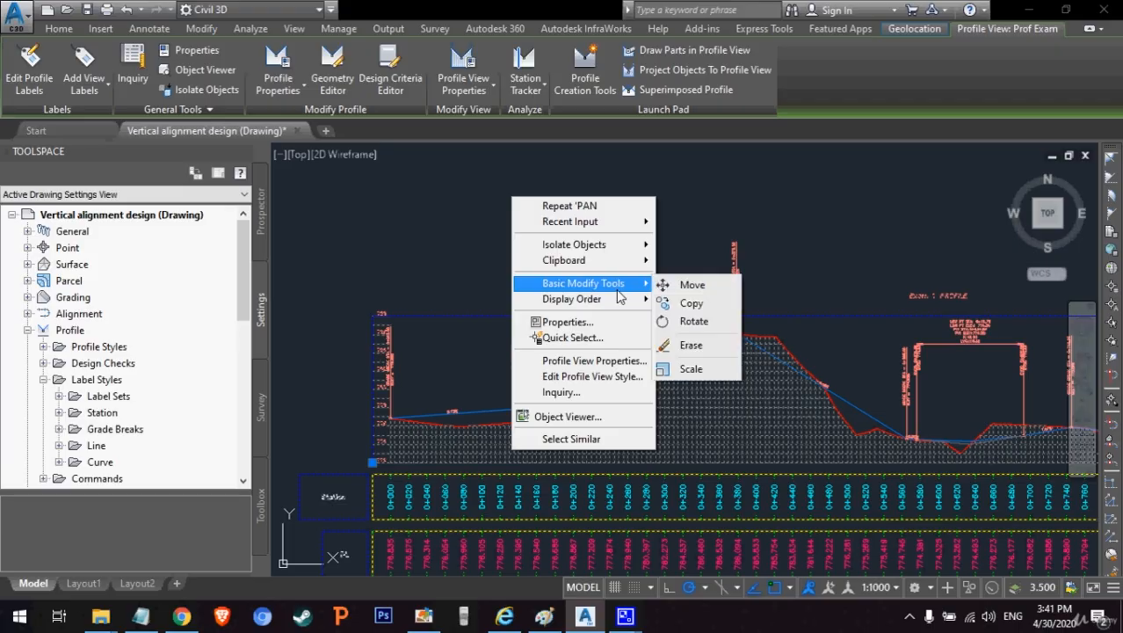
left_click(604, 360)
left_click(546, 338)
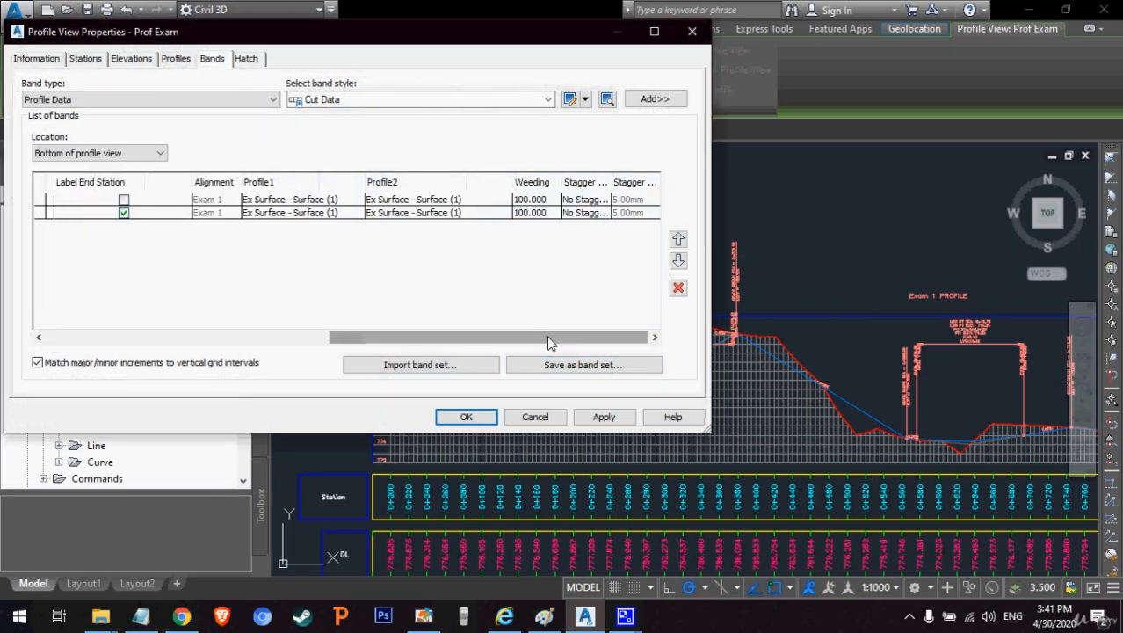
left_click(331, 216)
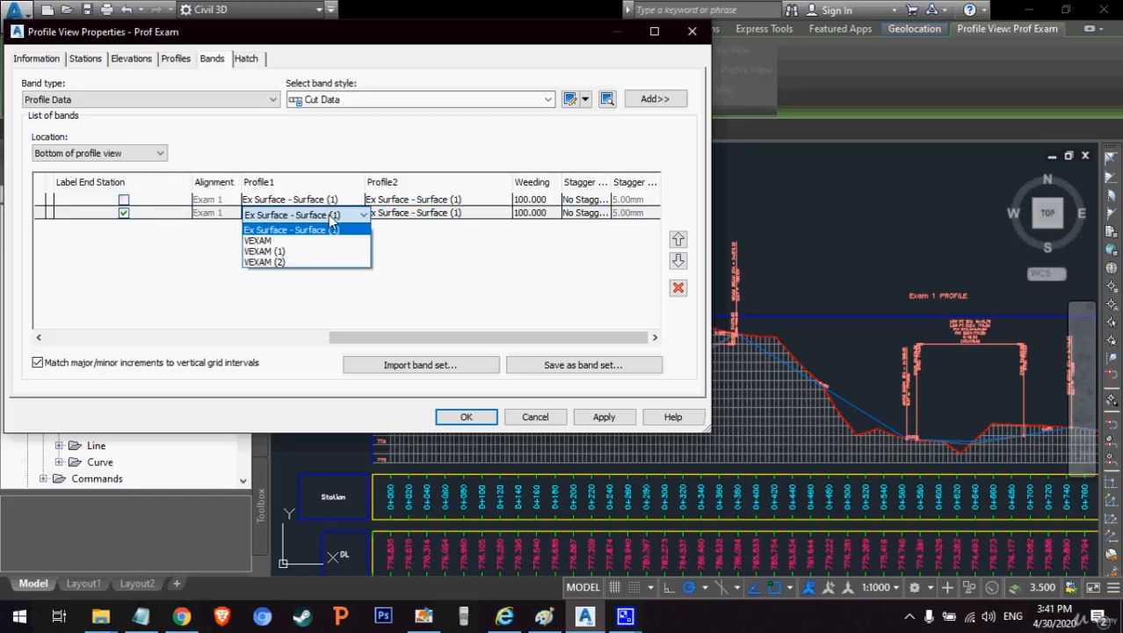
left_click(292, 263)
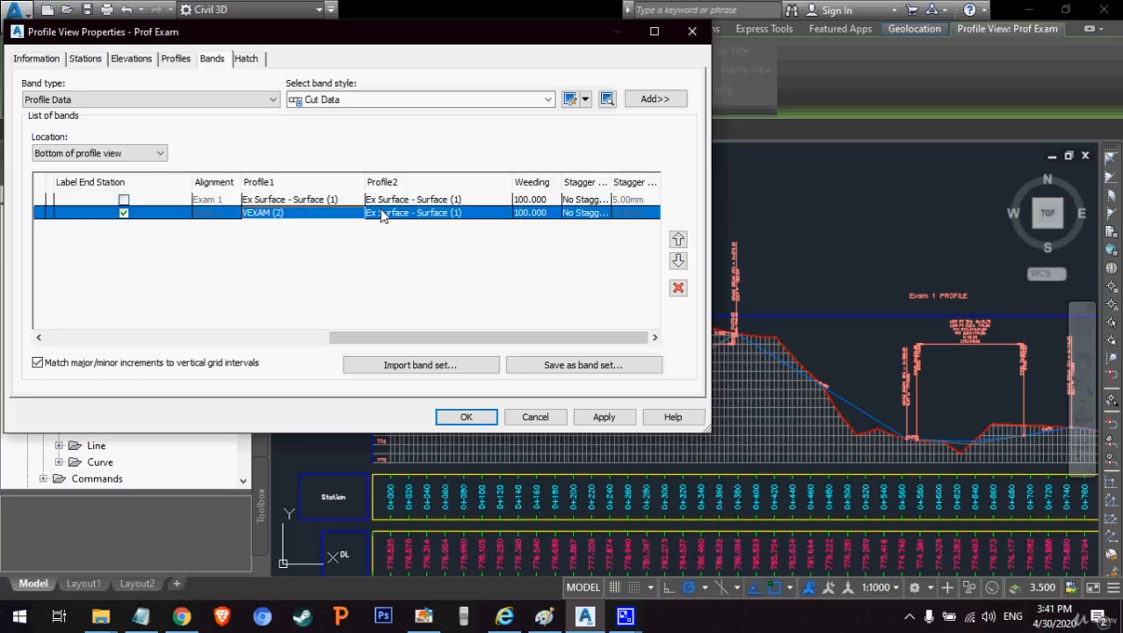
left_click(439, 223)
left_click(420, 263)
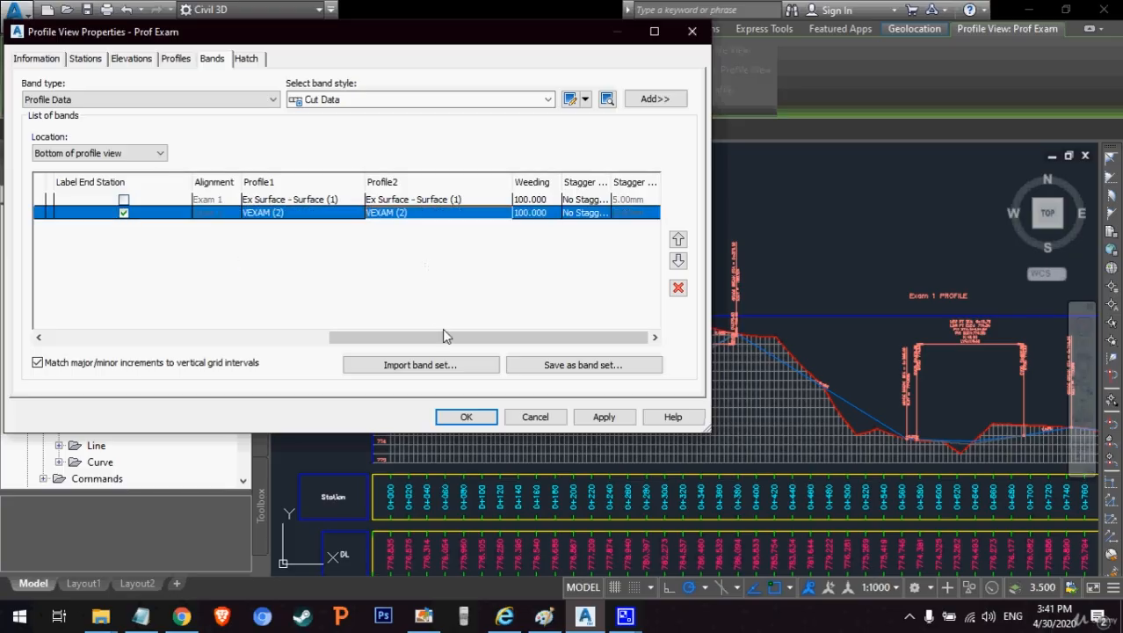
left_click_drag(442, 336, 130, 353)
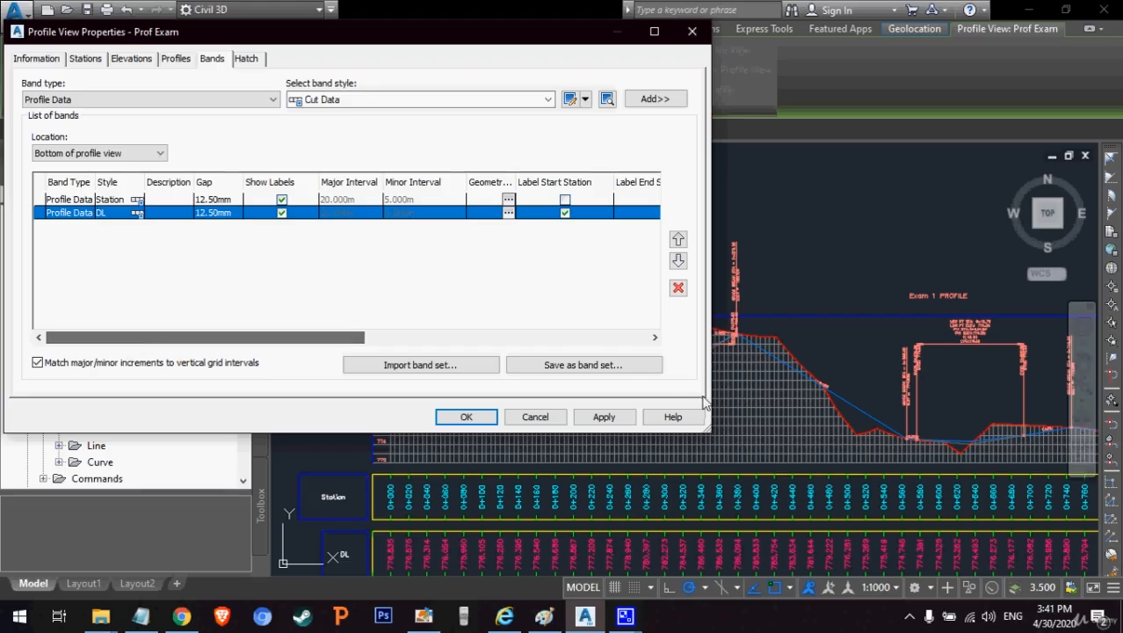
left_click(603, 416)
left_click(466, 417)
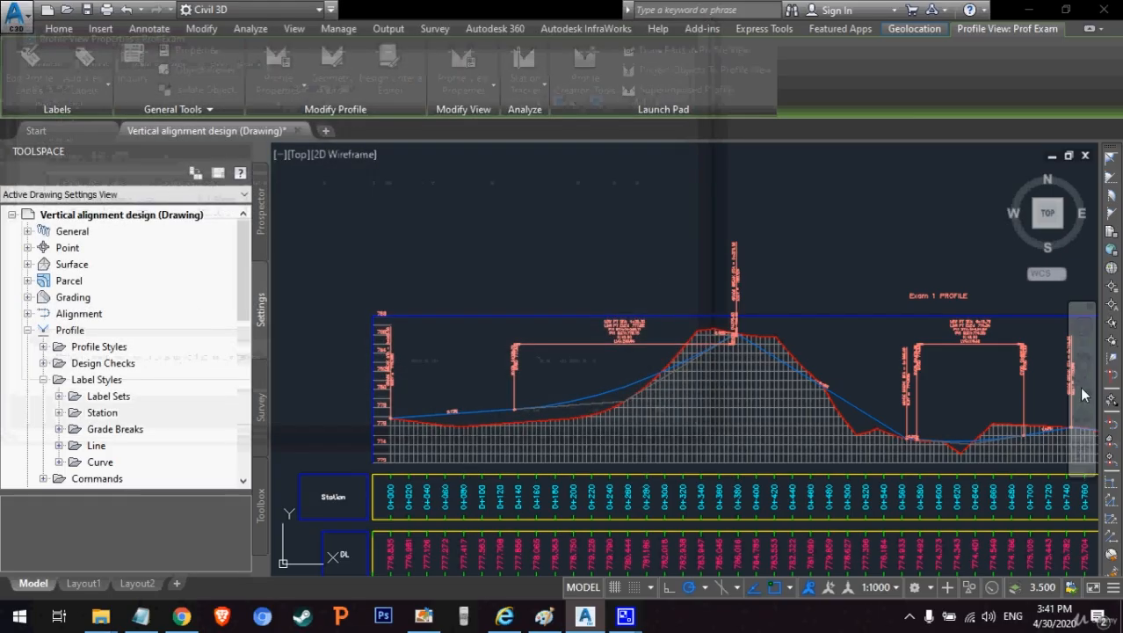
Step: Examine the DL band's updated elevation labels against the stations and the design profile above
middle_click_drag(600, 491, 668, 327)
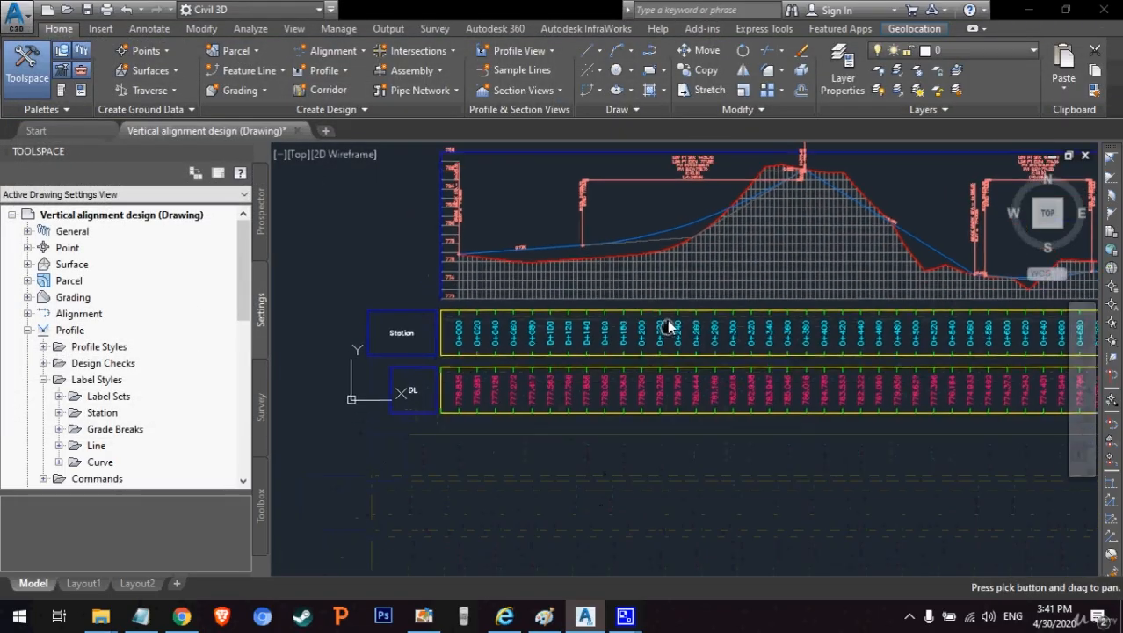
scroll(443, 359, "up", 4)
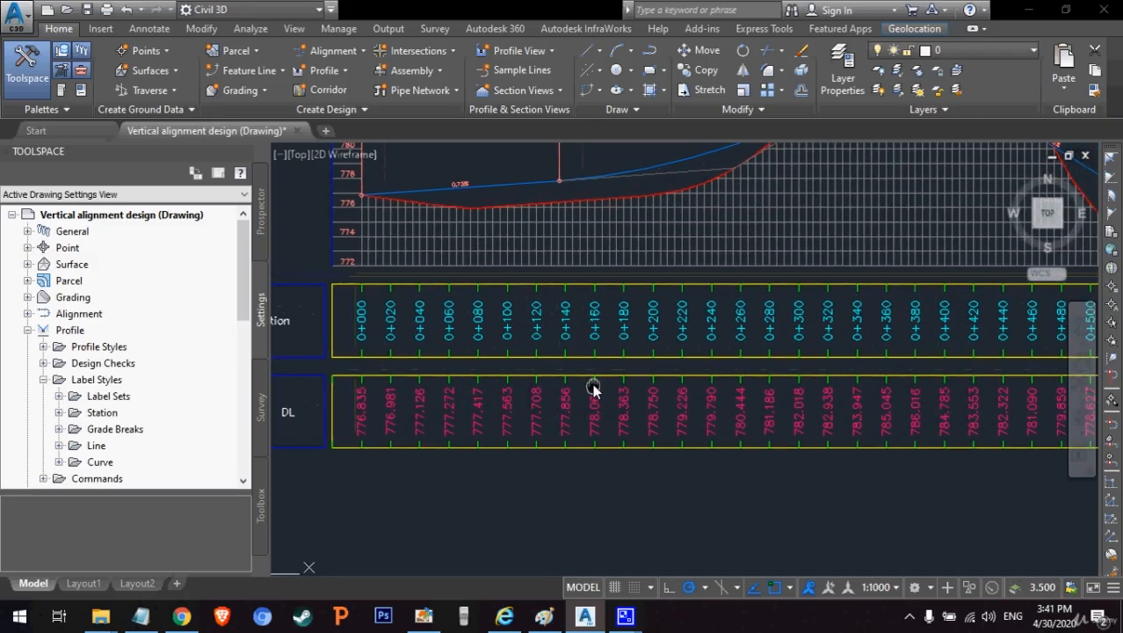
middle_click_drag(594, 389, 548, 407)
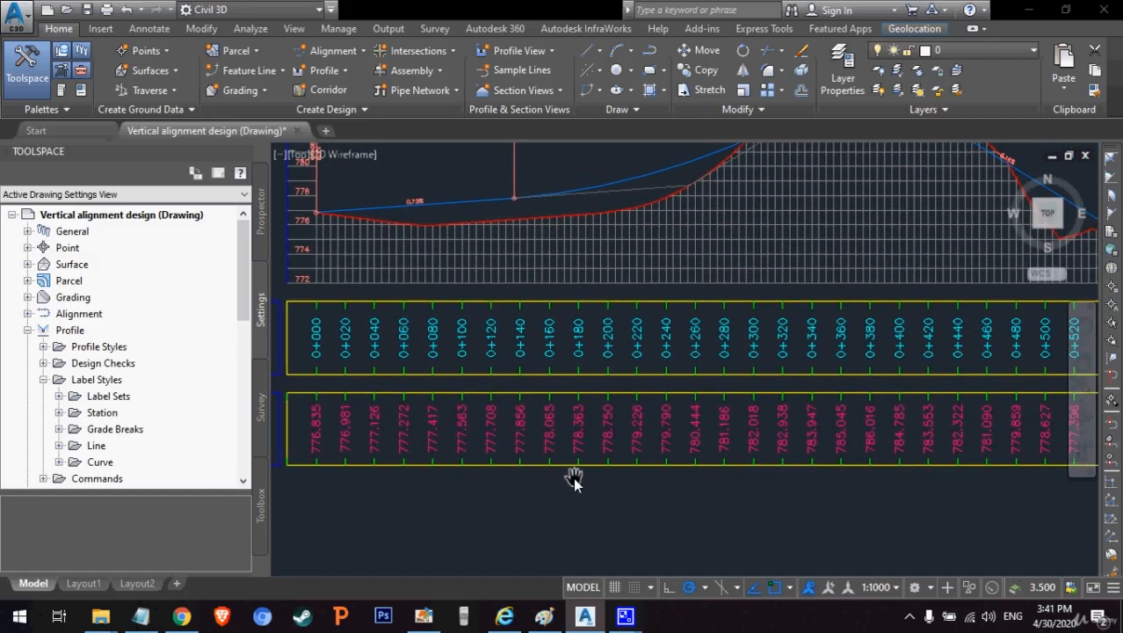
scroll(550, 444, "up", 3)
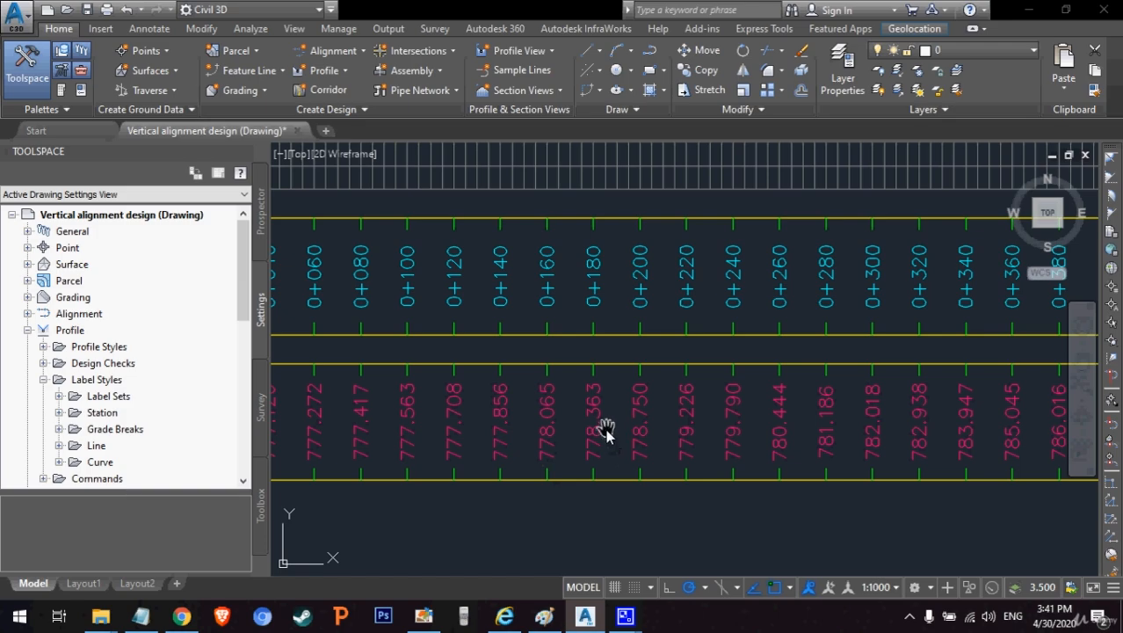
mouse_move(638, 346)
middle_mouse_down()
mouse_move(647, 472)
mouse_move(610, 539)
mouse_move(772, 368)
mouse_move(744, 350)
middle_mouse_up()
scroll(561, 302, "down", 2)
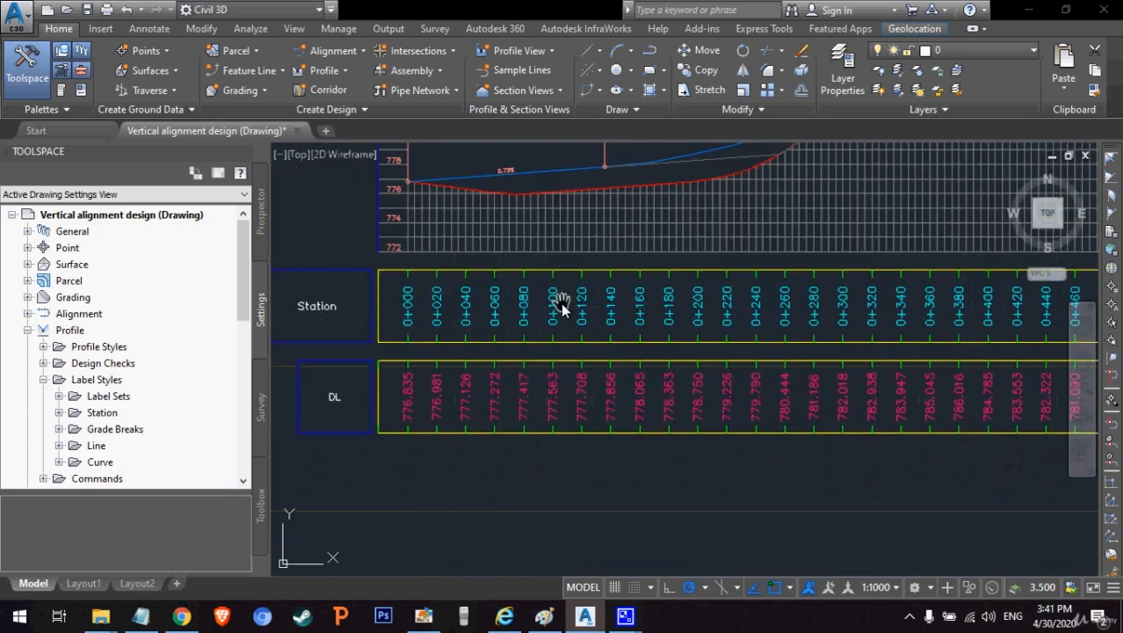
middle_click_drag(569, 261, 585, 298)
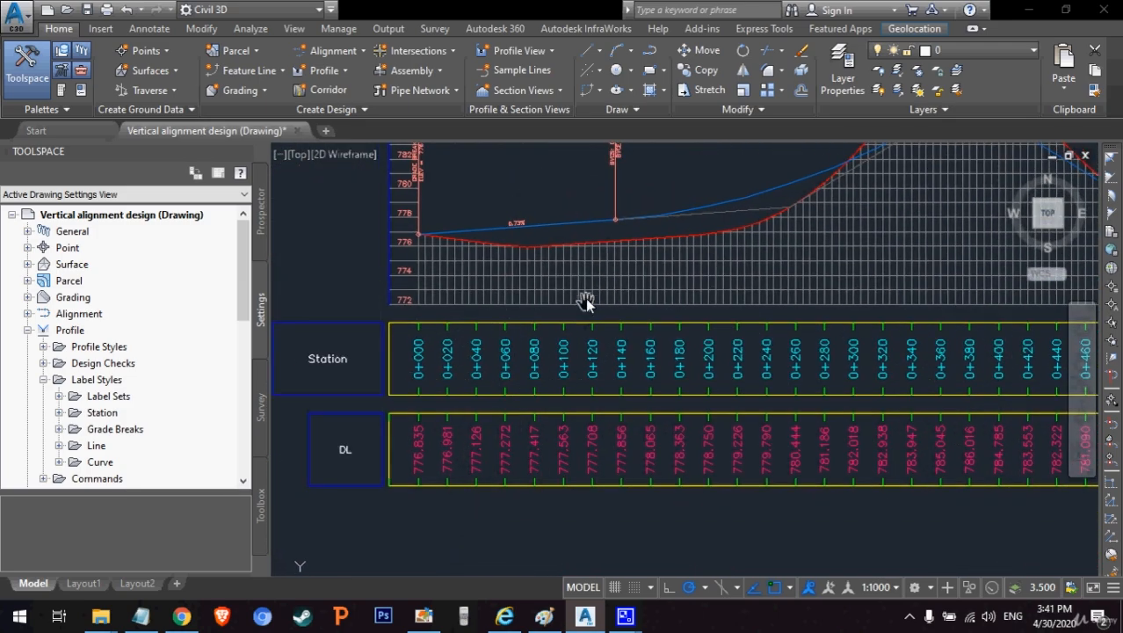
right_click(609, 254)
left_click(628, 262)
scroll(642, 292, "down", 2)
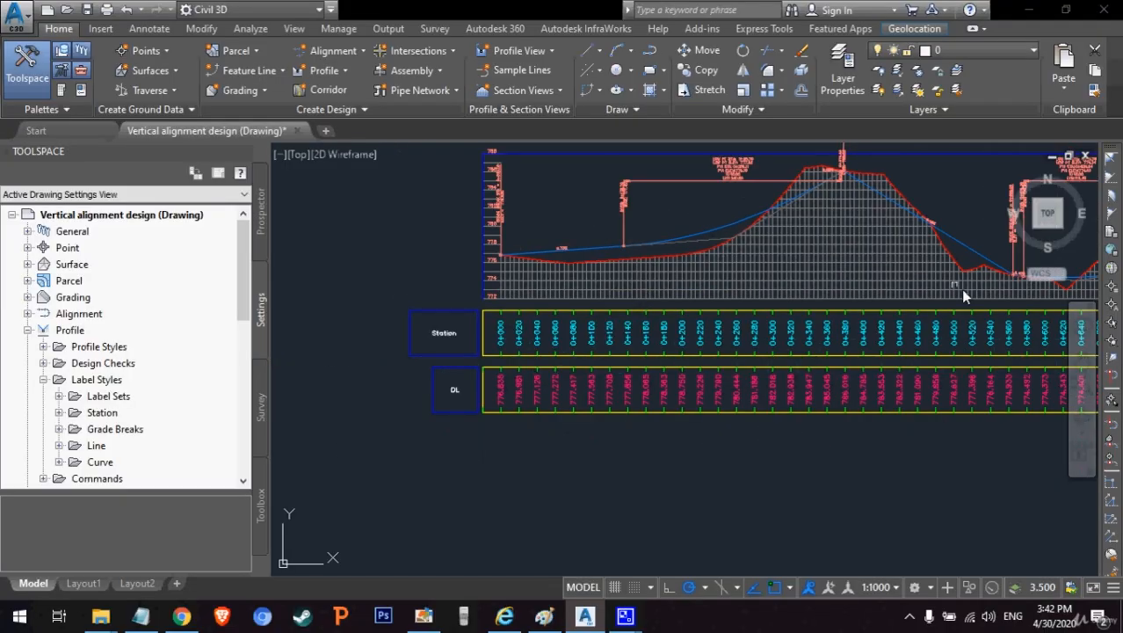
left_click(1082, 362)
left_click_drag(917, 304, 871, 368)
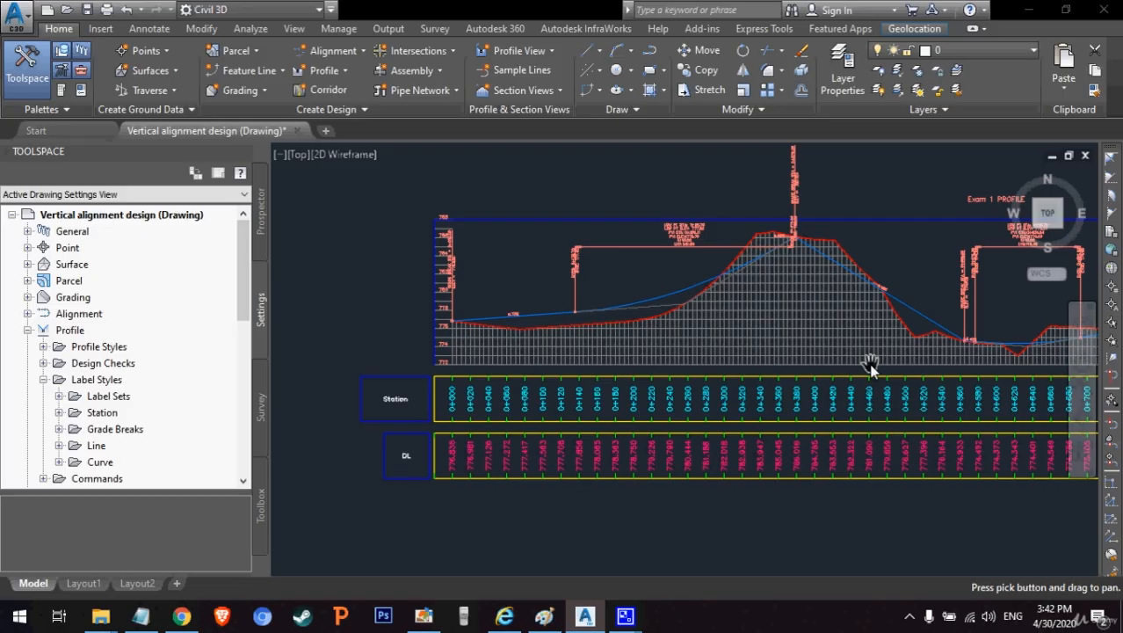
right_click(840, 350)
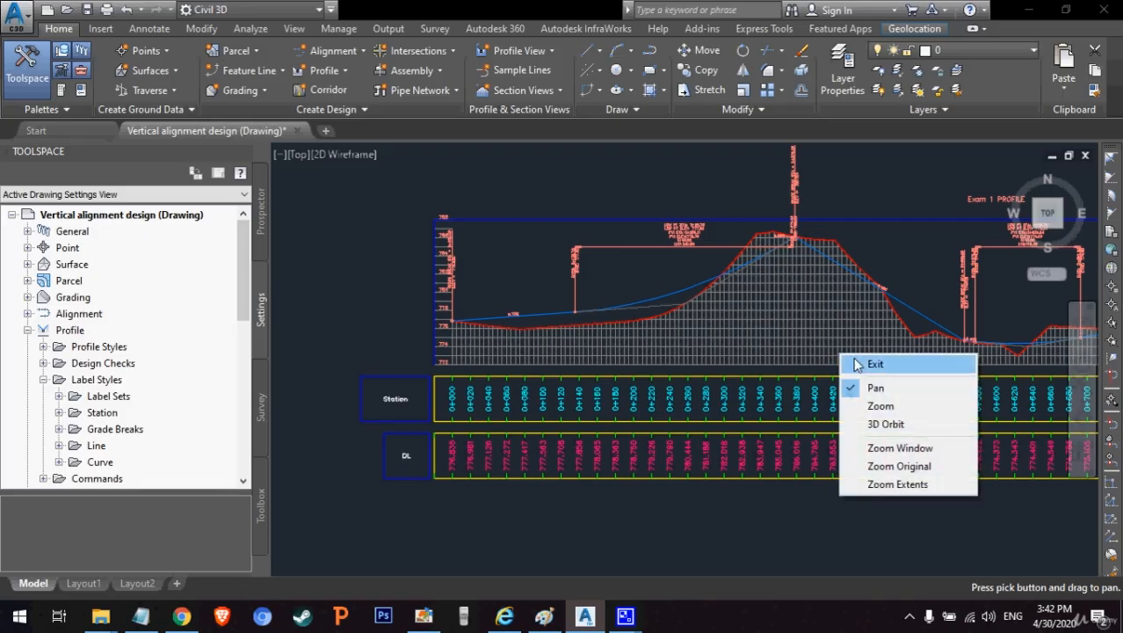
left_click(866, 361)
Step: Create a new profile data band style from the profile view's band properties and accept it with its default name
left_click(809, 318)
right_click(807, 310)
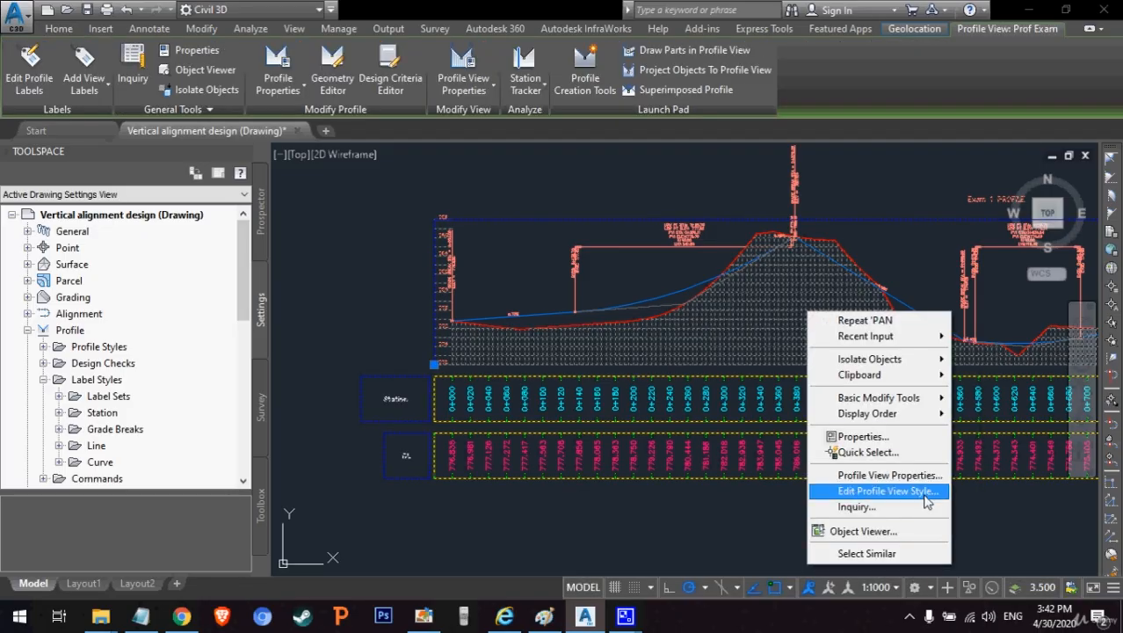
left_click(879, 474)
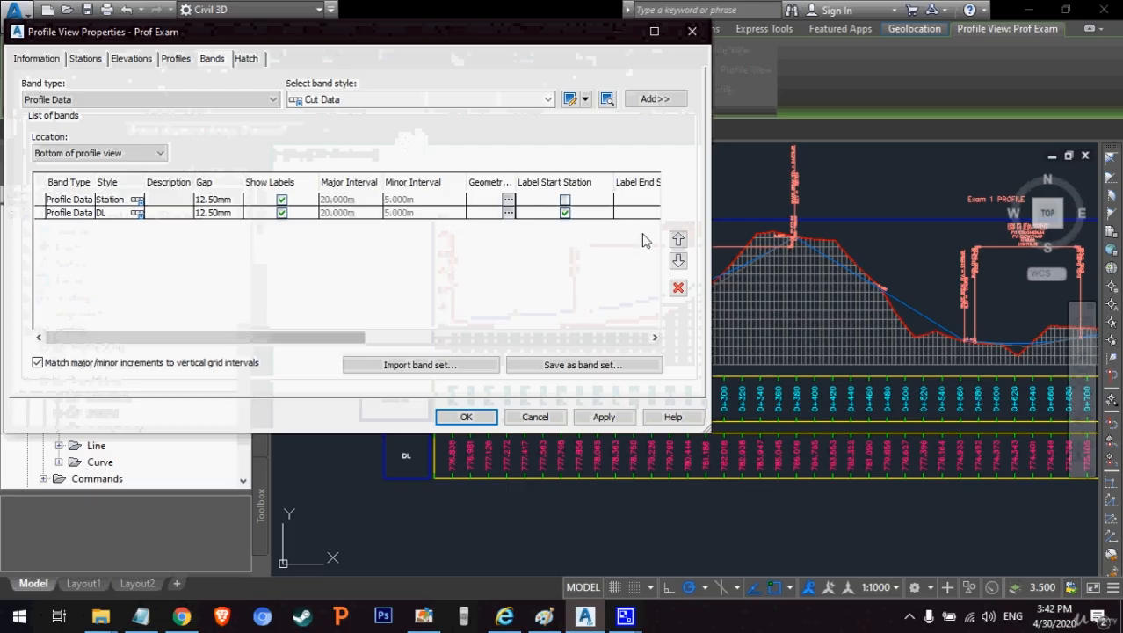
left_click(585, 100)
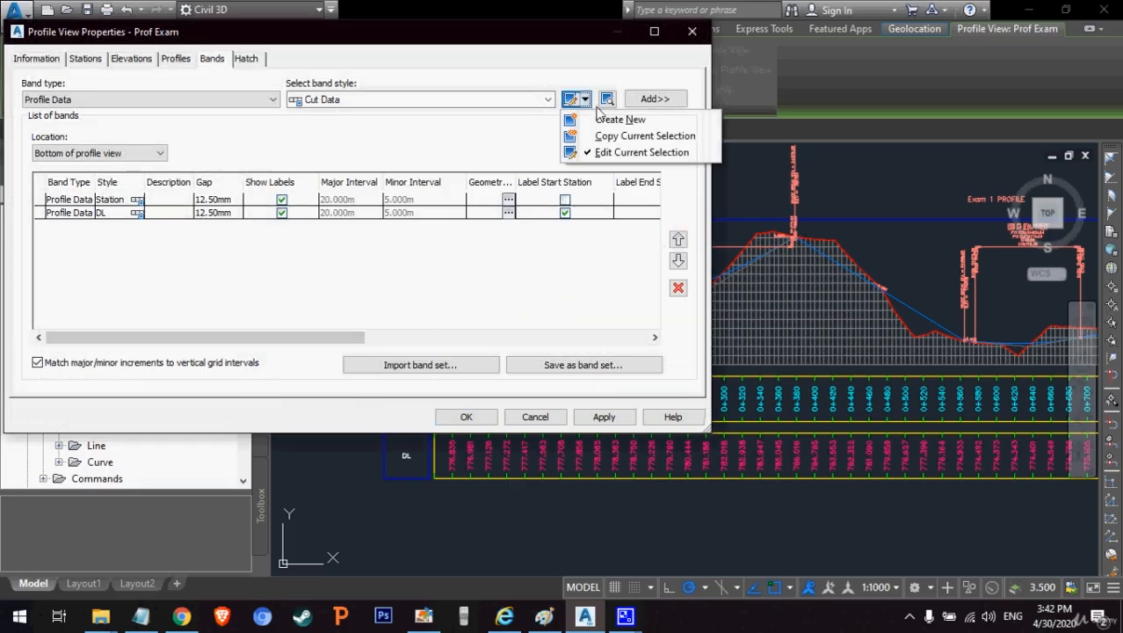
left_click(607, 122)
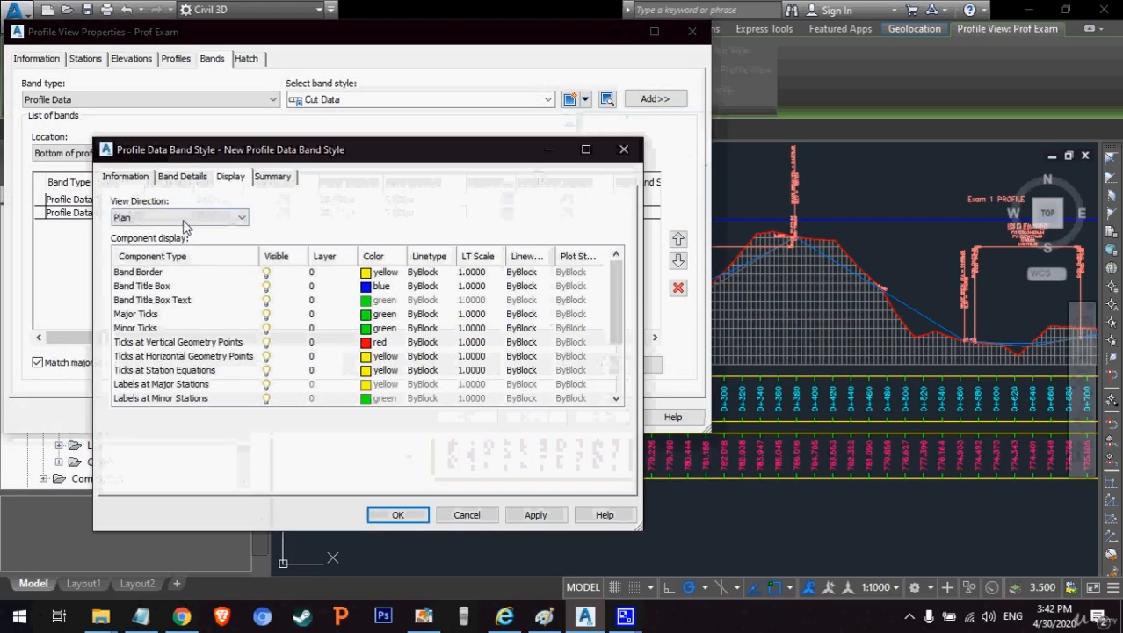
left_click(125, 179)
double_click(174, 217)
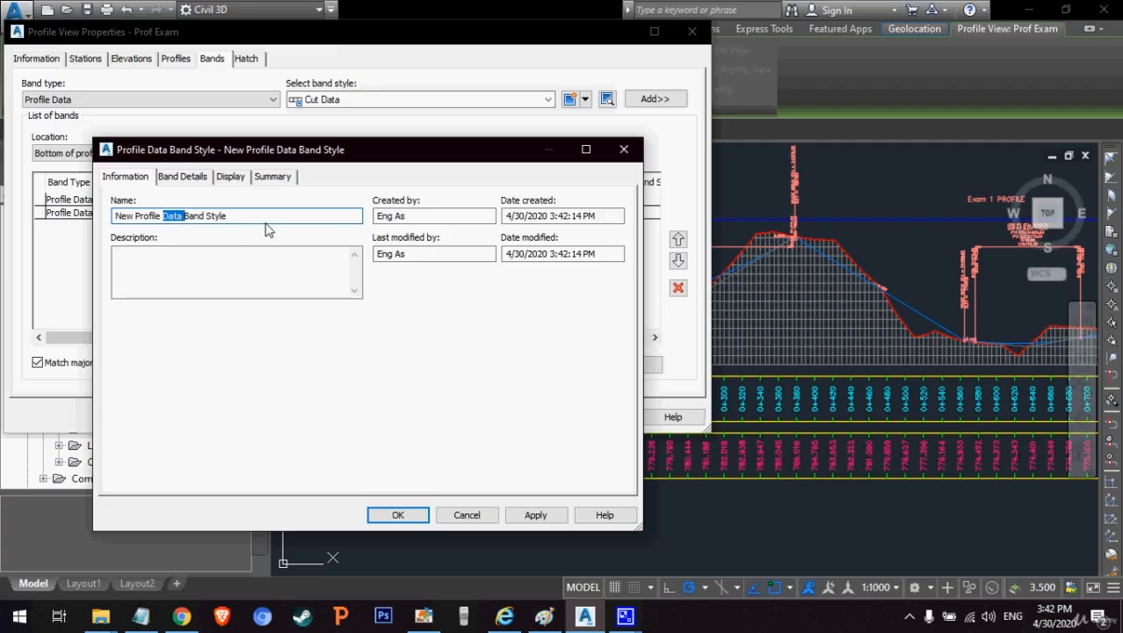
left_click_drag(263, 218, 112, 236)
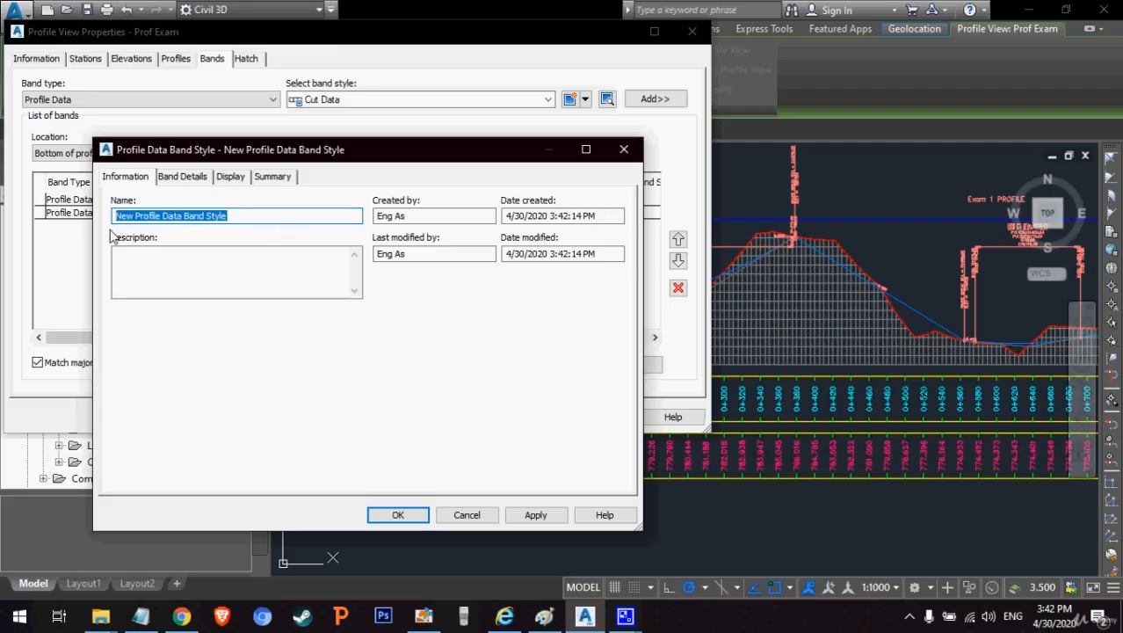
key("Return")
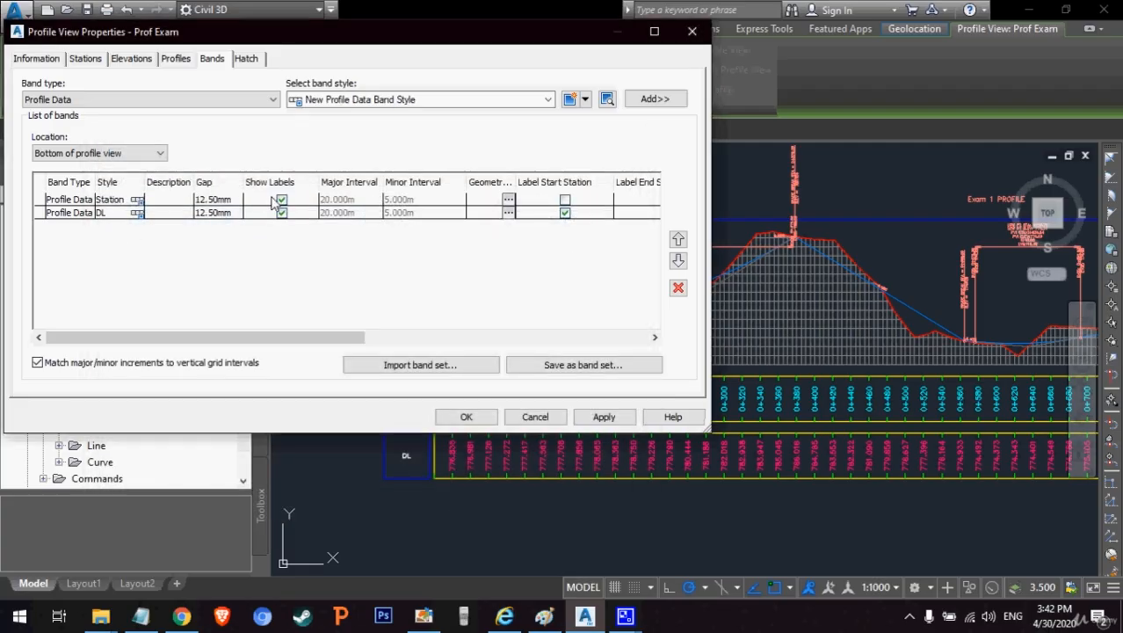
left_click(587, 102)
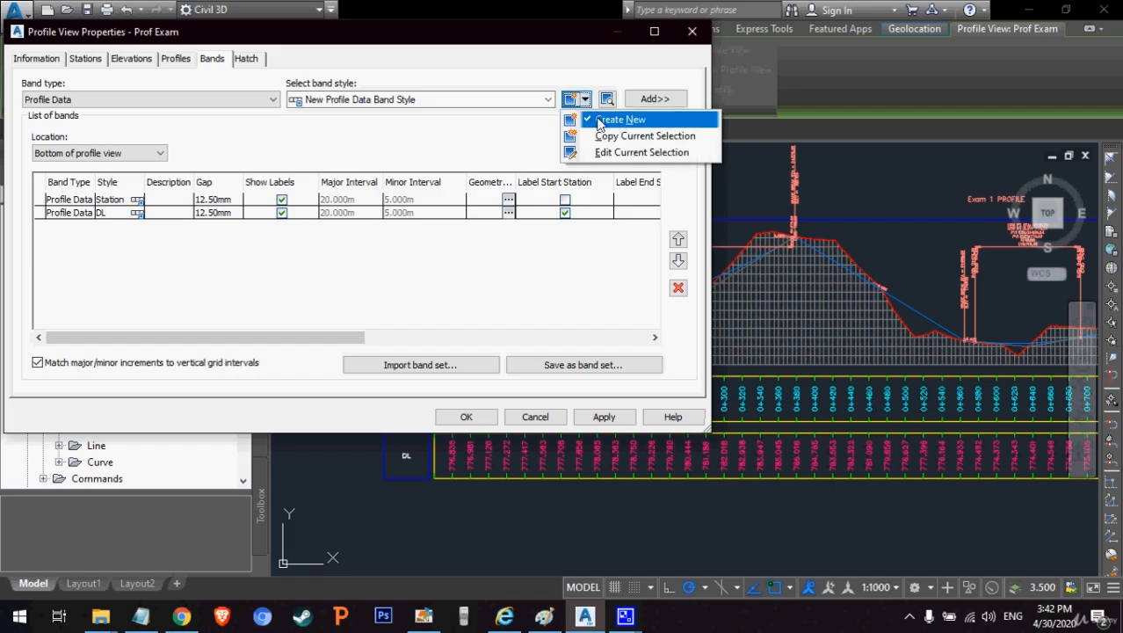
left_click(600, 123)
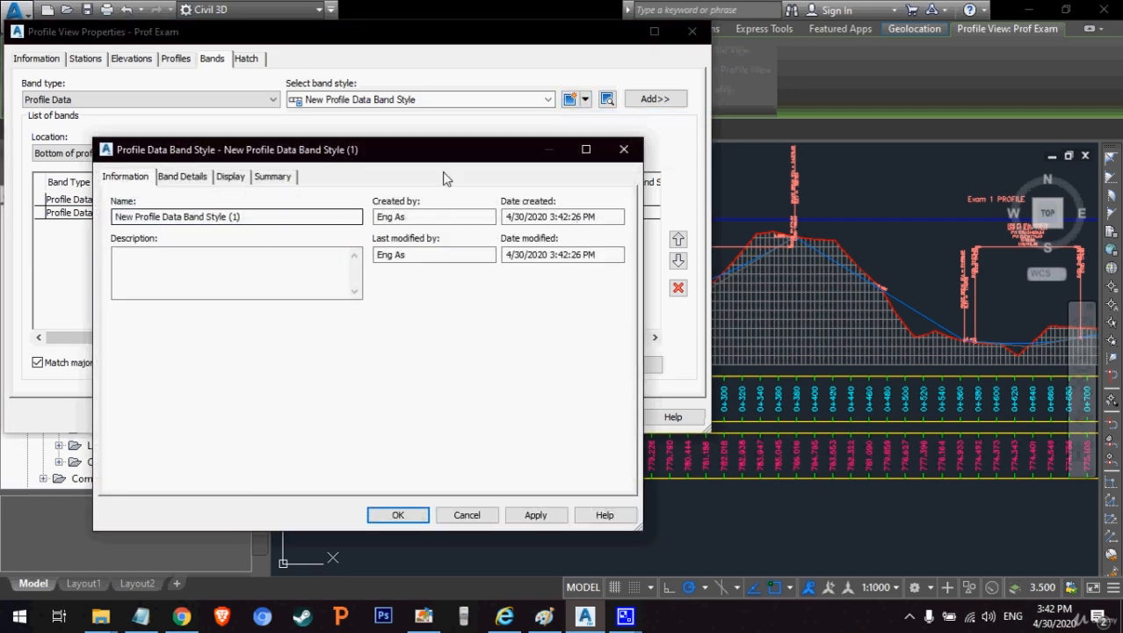
left_click(624, 150)
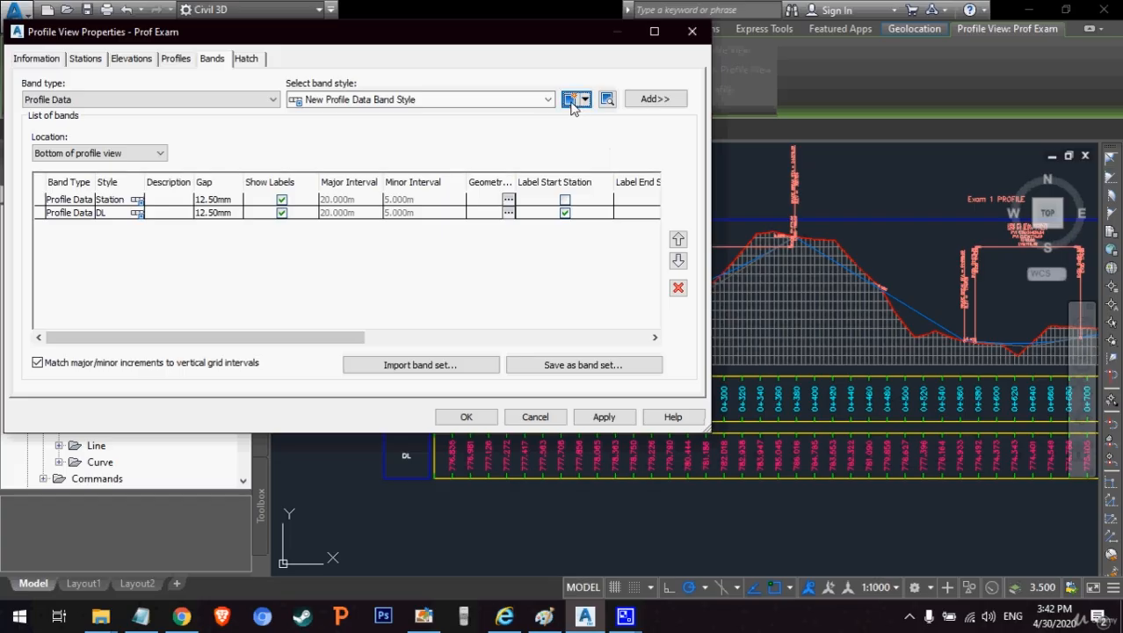
Step: Create a new profile data band style named EL and set its band height to 50 mm
left_click(571, 102)
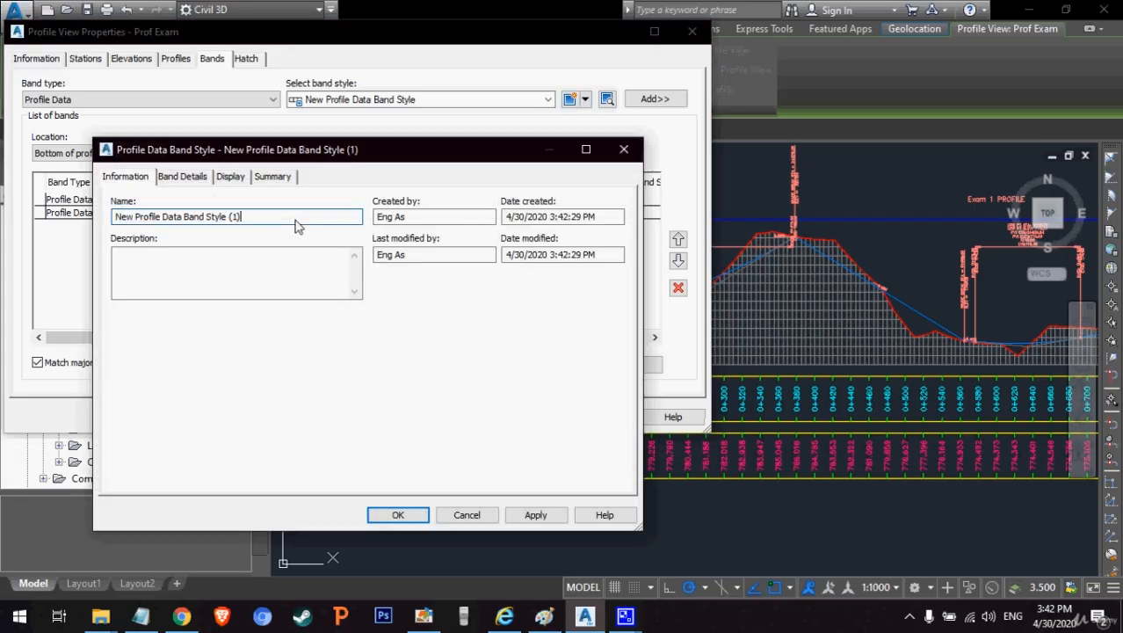
left_click_drag(297, 219, 86, 233)
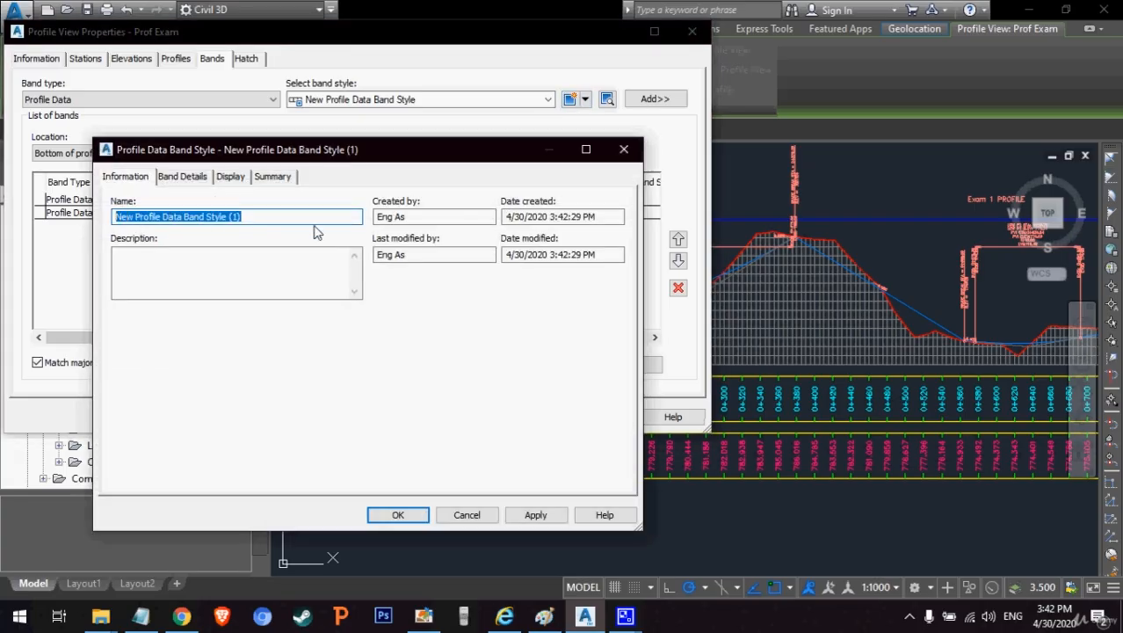
type("EL")
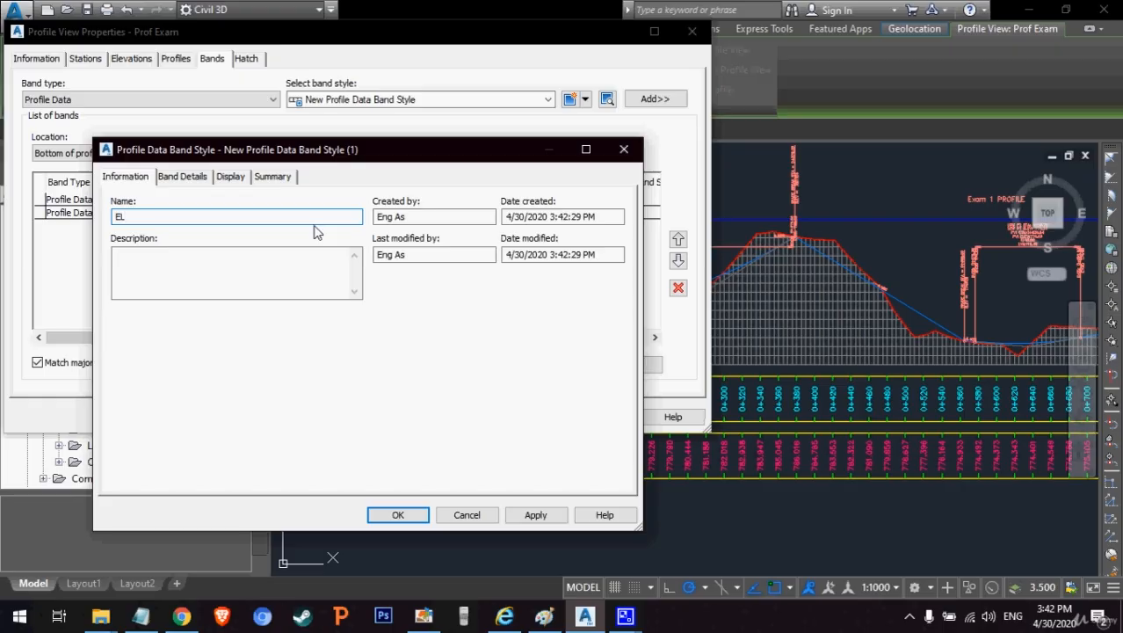
left_click(181, 176)
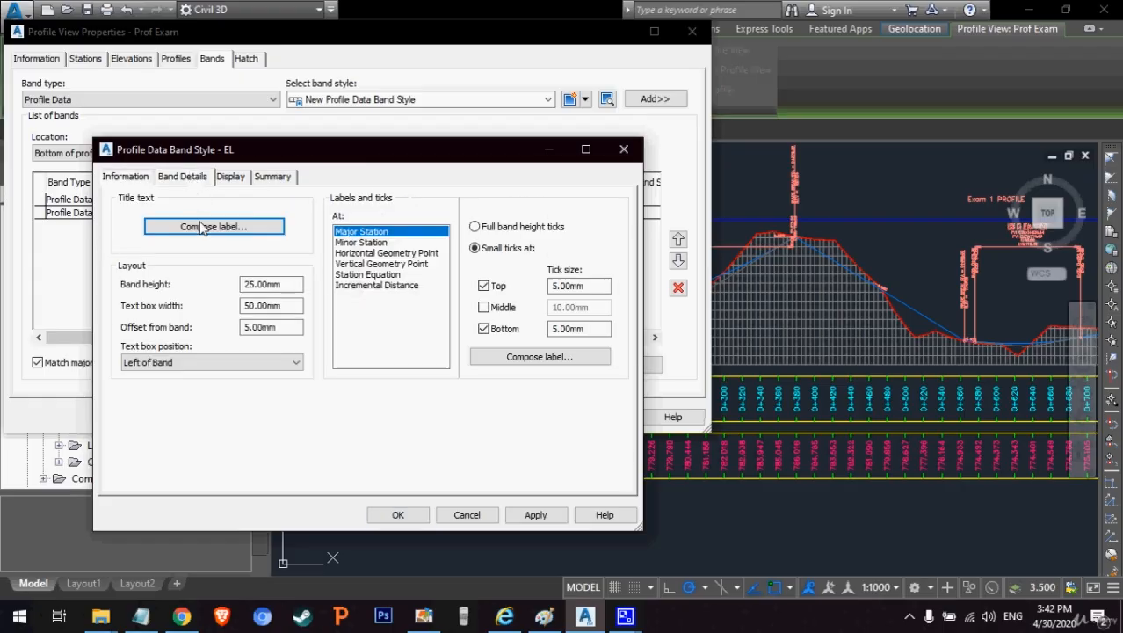
double_click(260, 284)
type("50")
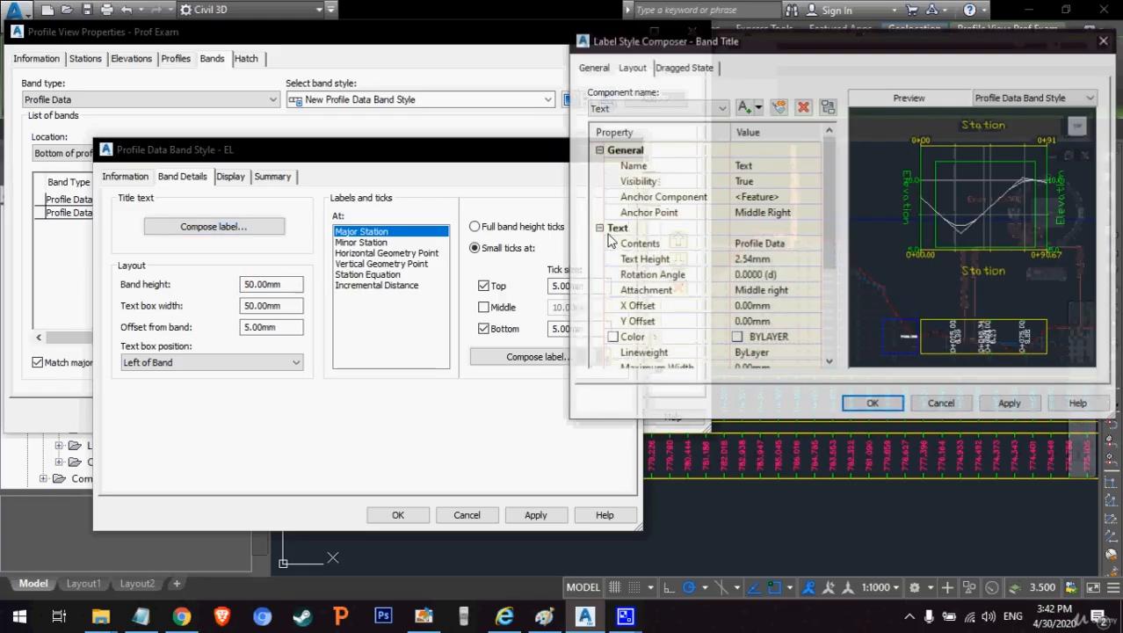
Step: In the EL style's band title label, rename the text component EL and set its anchor point to Middle Center
left_click(758, 165)
type("EL")
left_click(770, 213)
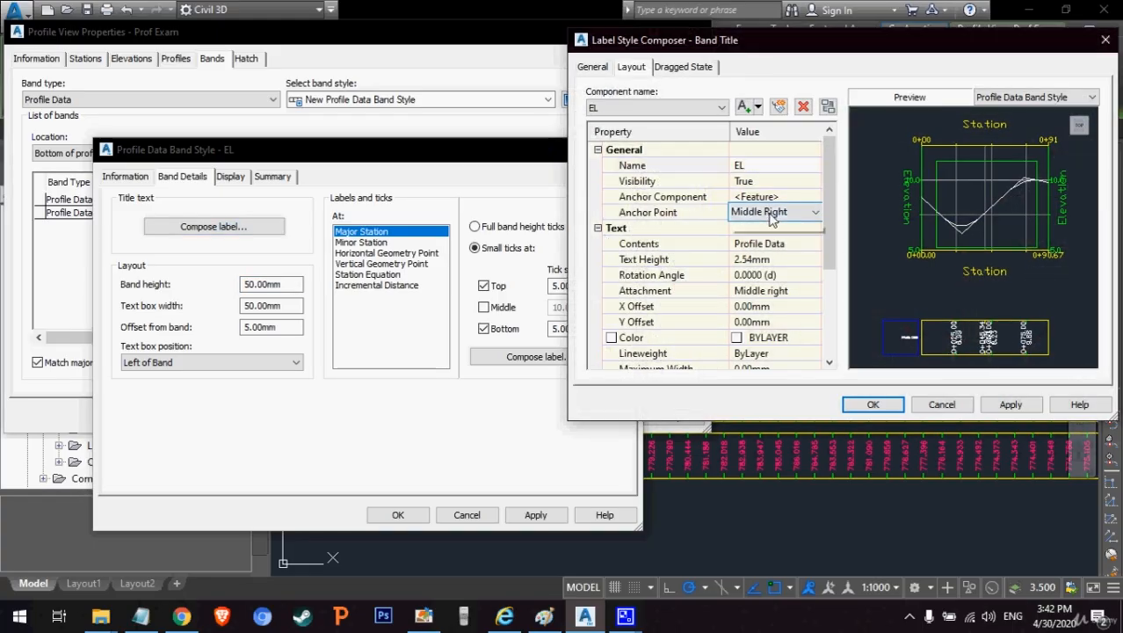
left_click(774, 212)
left_click(775, 284)
Step: Replace the band title's text contents with "EL"
left_click(795, 246)
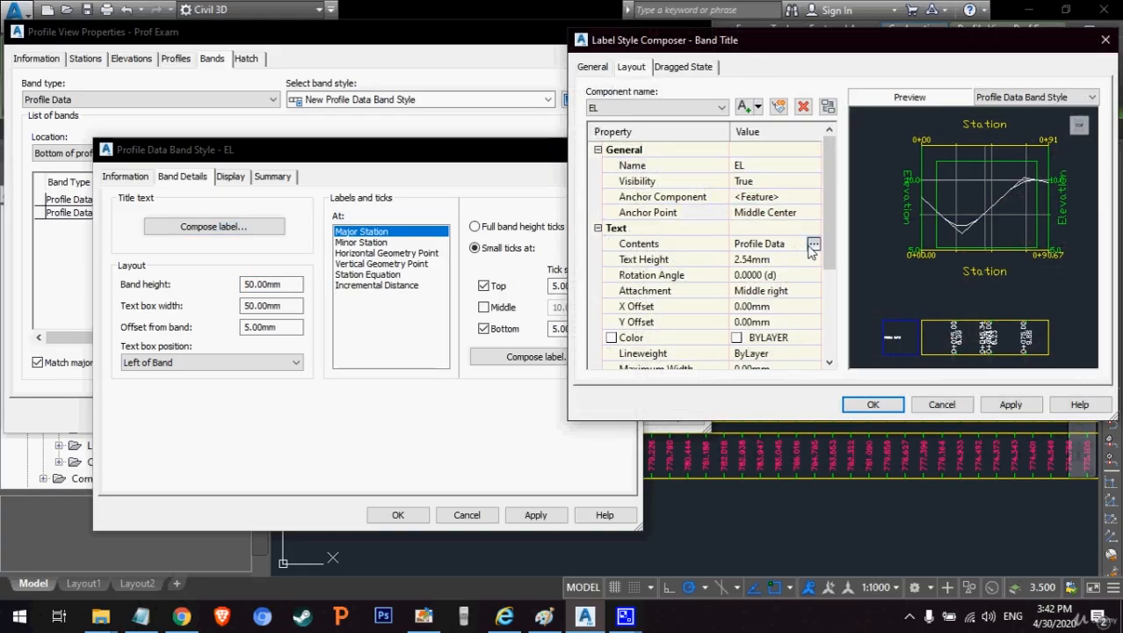
left_click(814, 244)
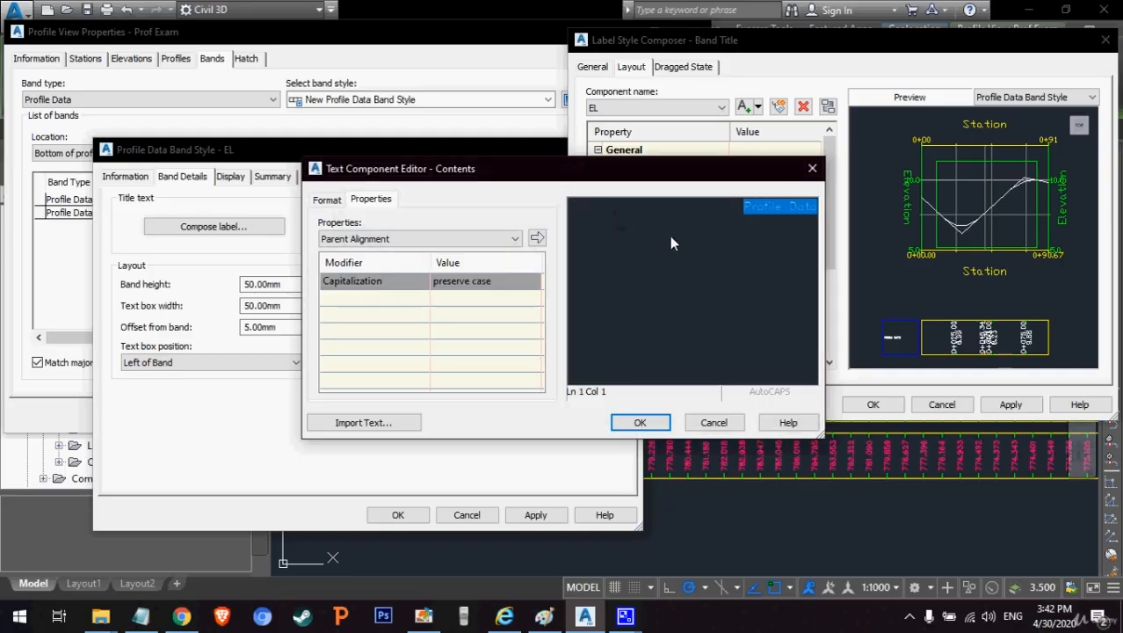
type("EL")
left_click(640, 423)
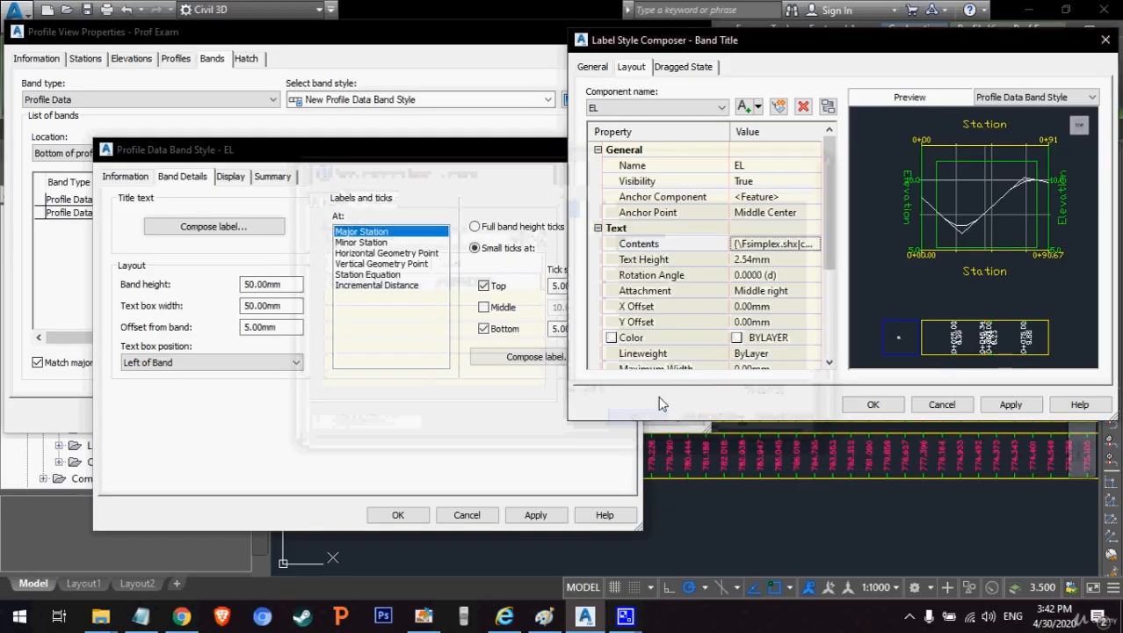
Step: Set the band title's text height to 5 mm and its attachment to Middle center, and accept the label
left_click(743, 262)
type("5")
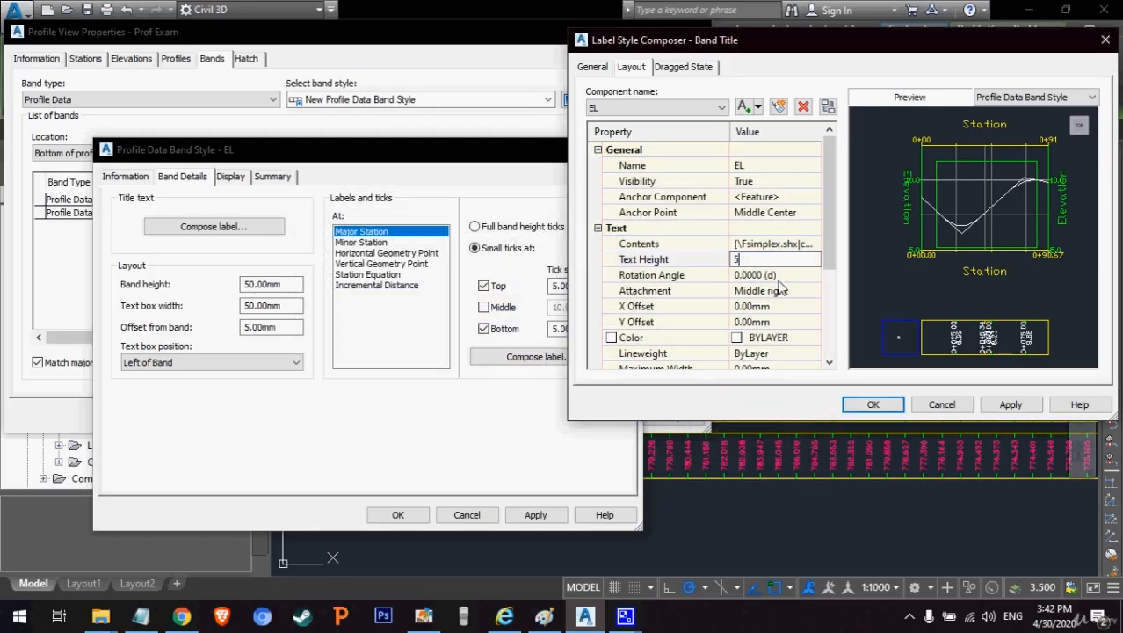
left_click(783, 291)
left_click(783, 290)
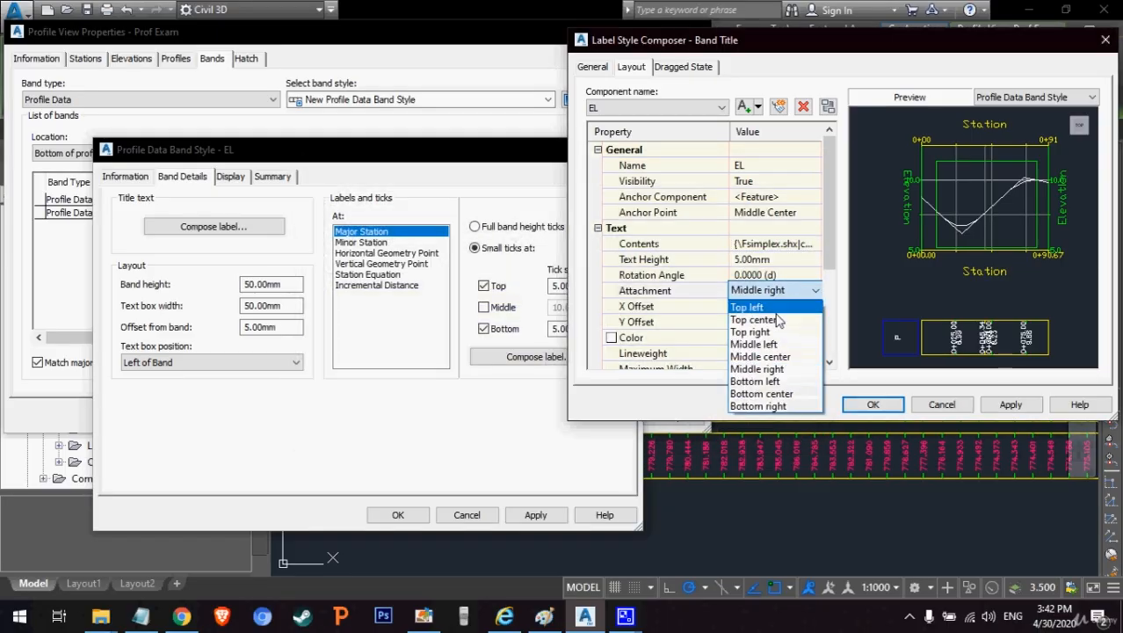
left_click(771, 357)
left_click(1011, 405)
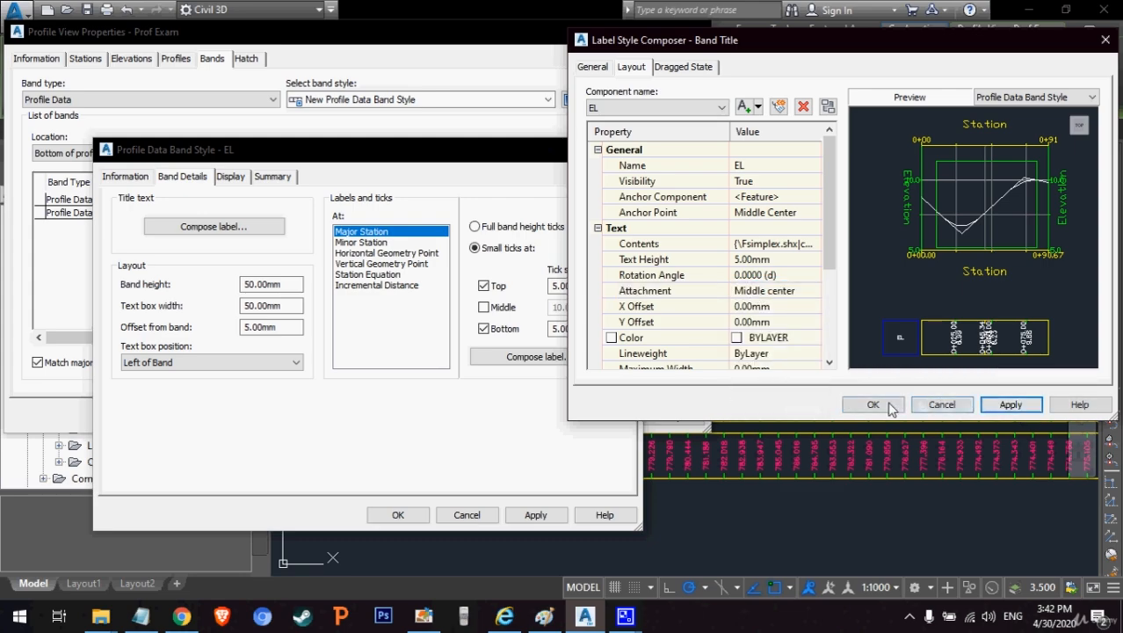
left_click(870, 404)
Step: In the Major Station label, delete the Station Value component and rename the Profile1 Elevation component EL
left_click(564, 360)
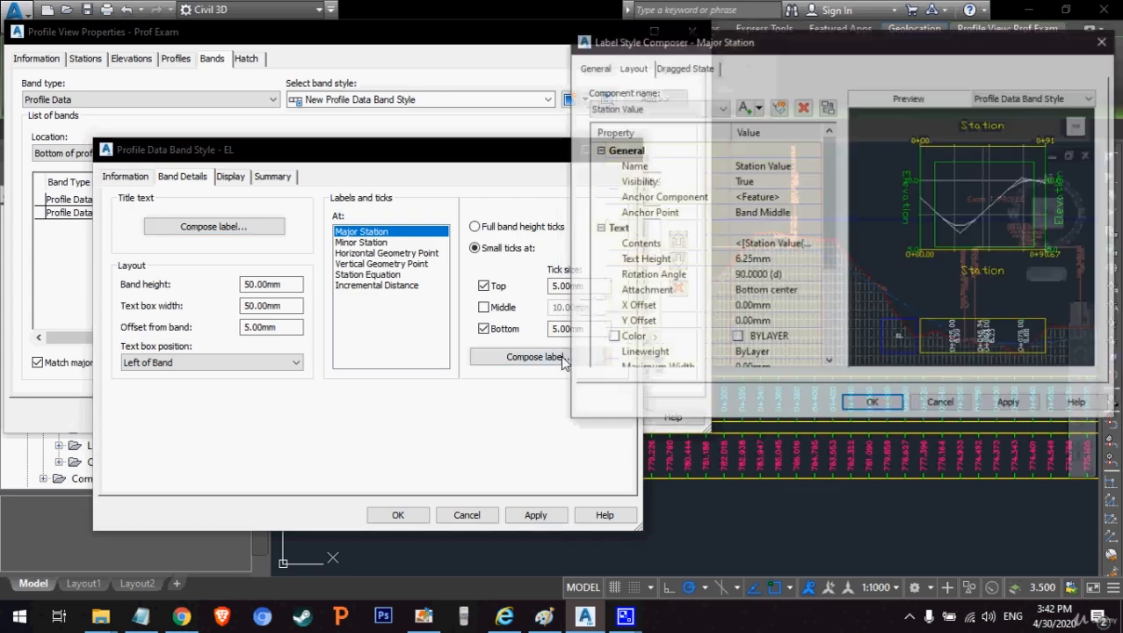
left_click(802, 106)
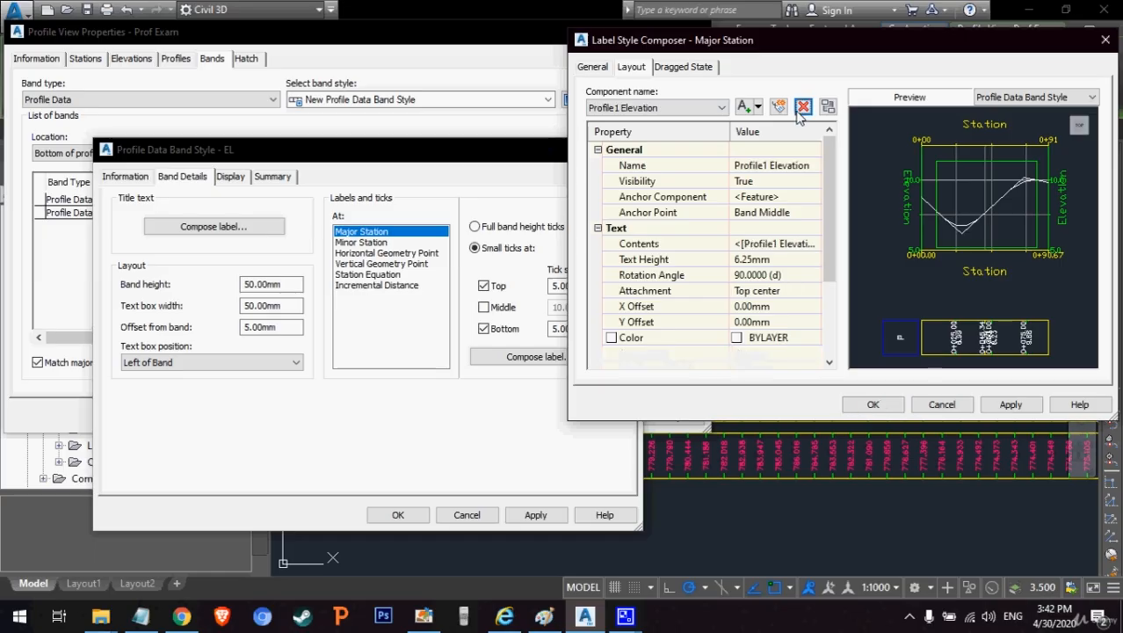
left_click(774, 165)
type("EL")
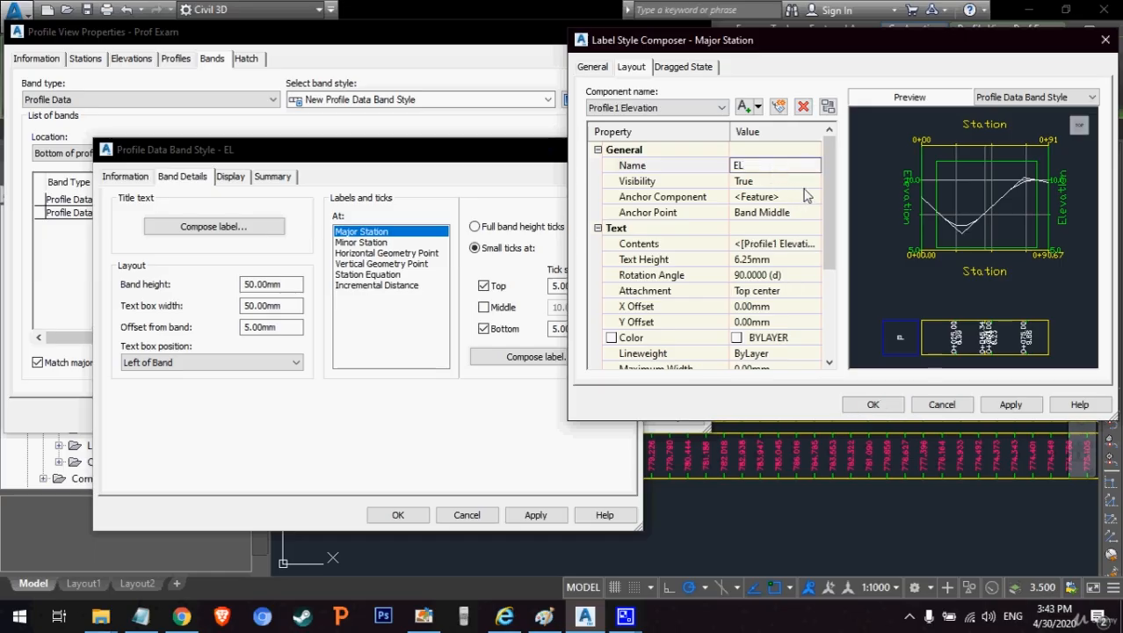
left_click(780, 212)
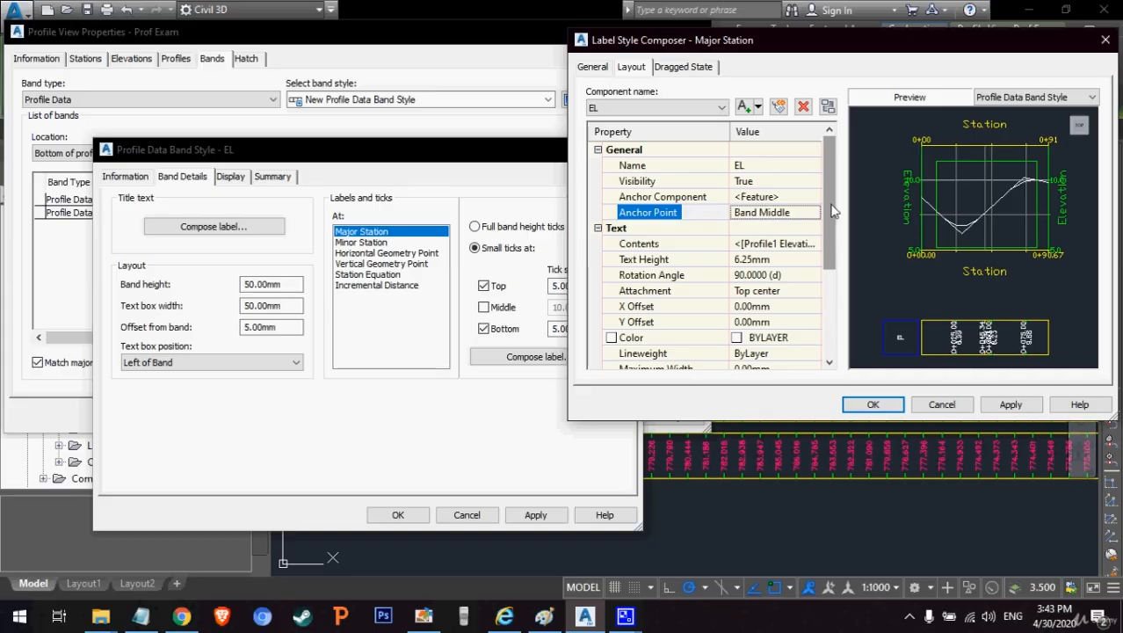
Step: Replace the Major Station EL component's contents with the Profile2 Elevation property at 0.001 precision
left_click(800, 243)
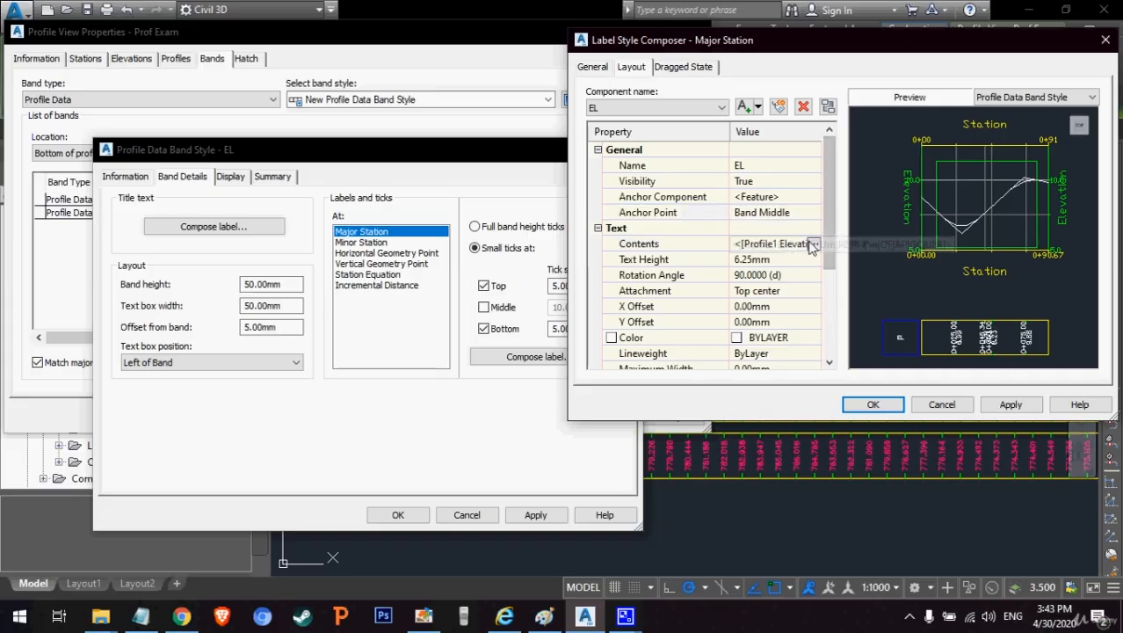
left_click(814, 244)
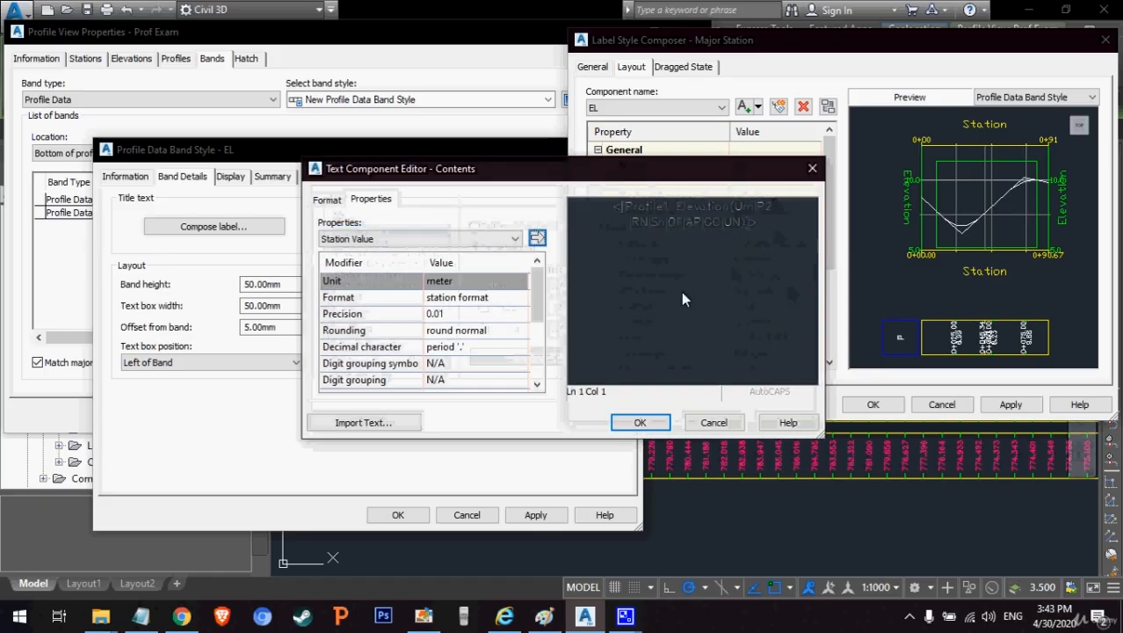
double_click(656, 236)
key("Delete")
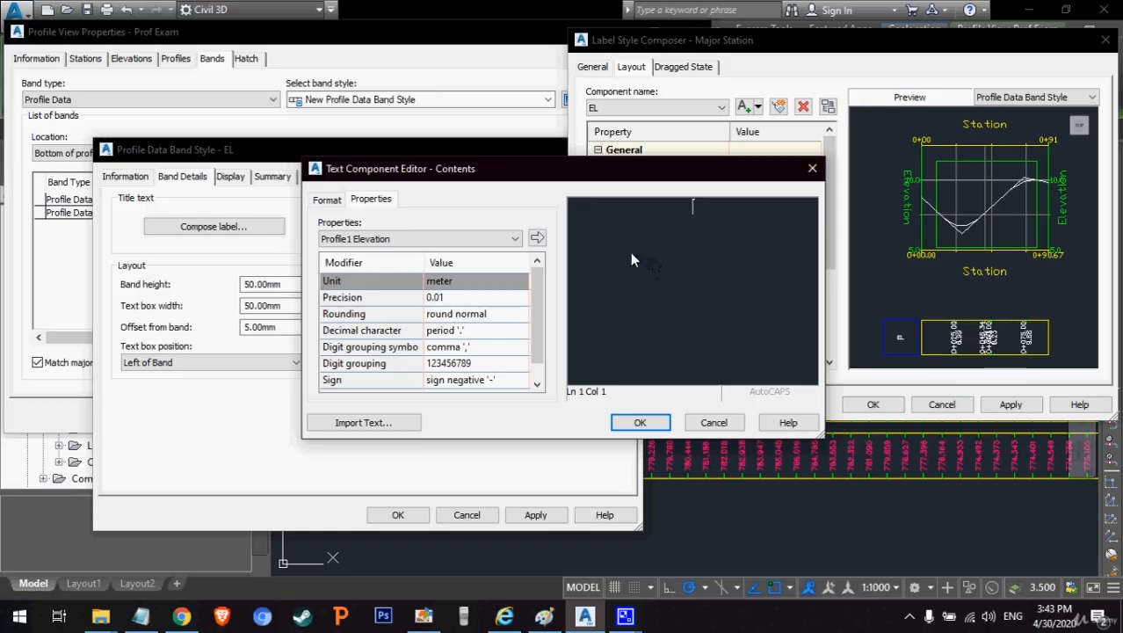
left_click(492, 239)
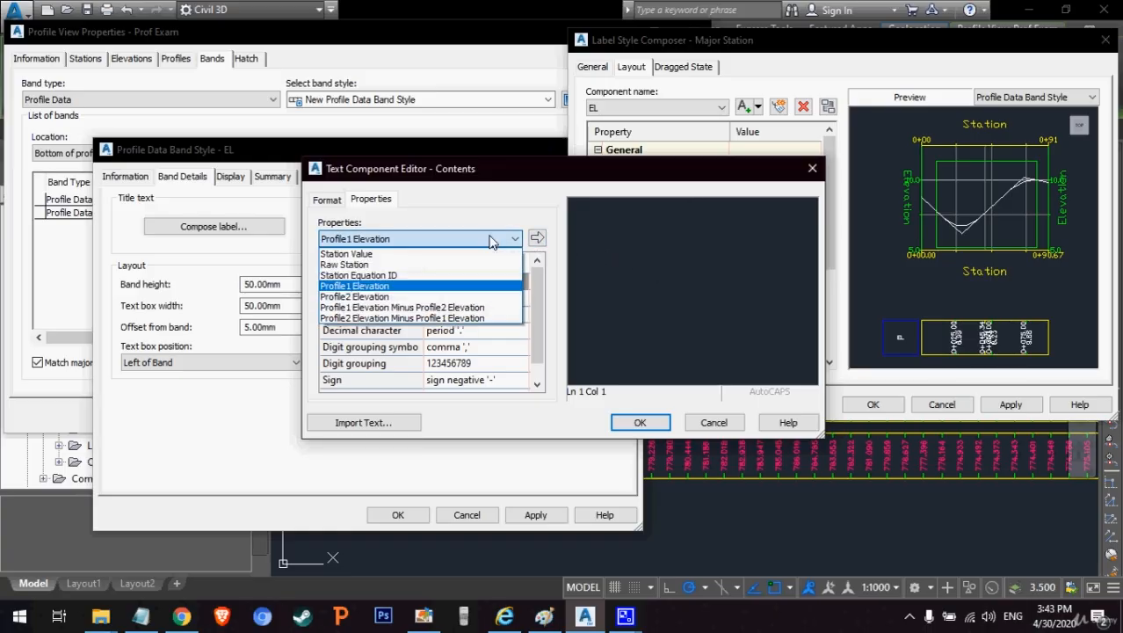
left_click(421, 297)
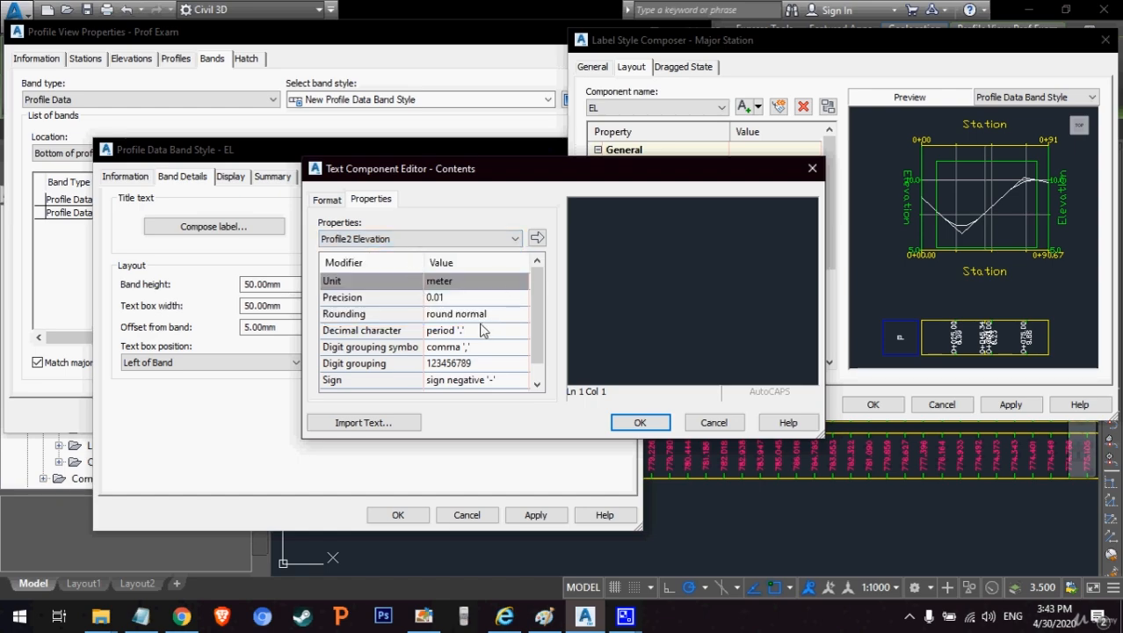
left_click(463, 299)
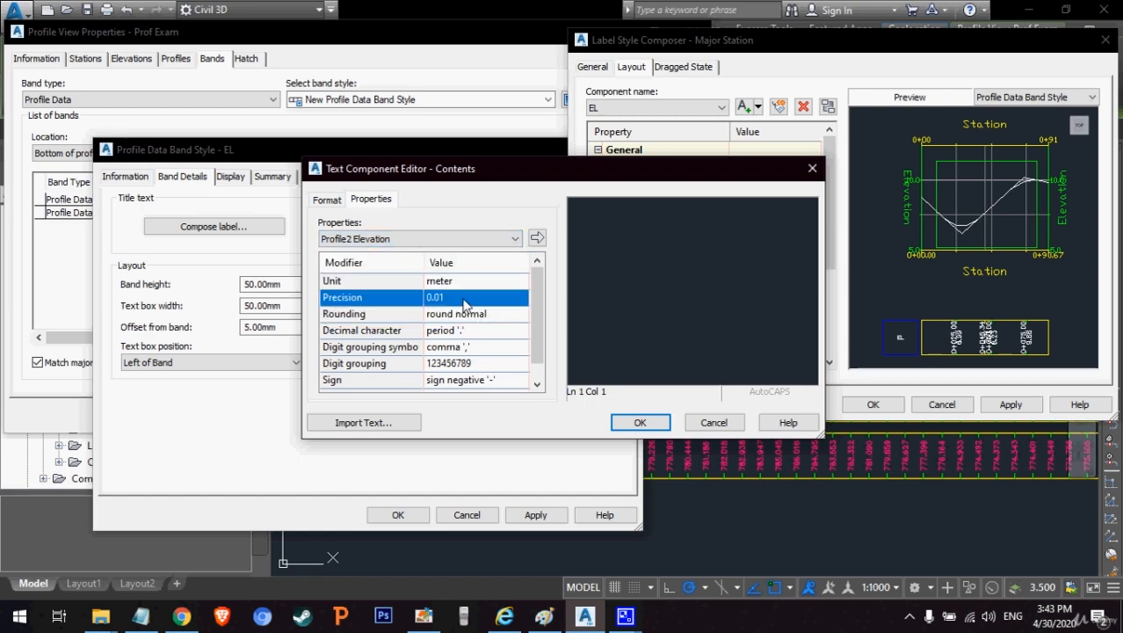
left_click(466, 300)
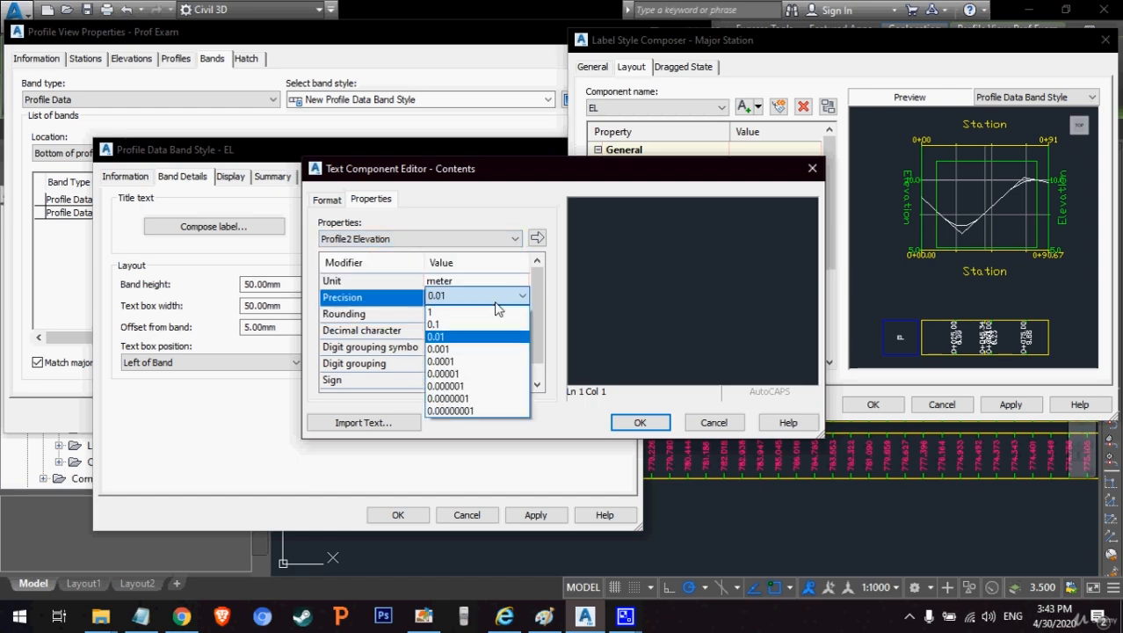
left_click(489, 350)
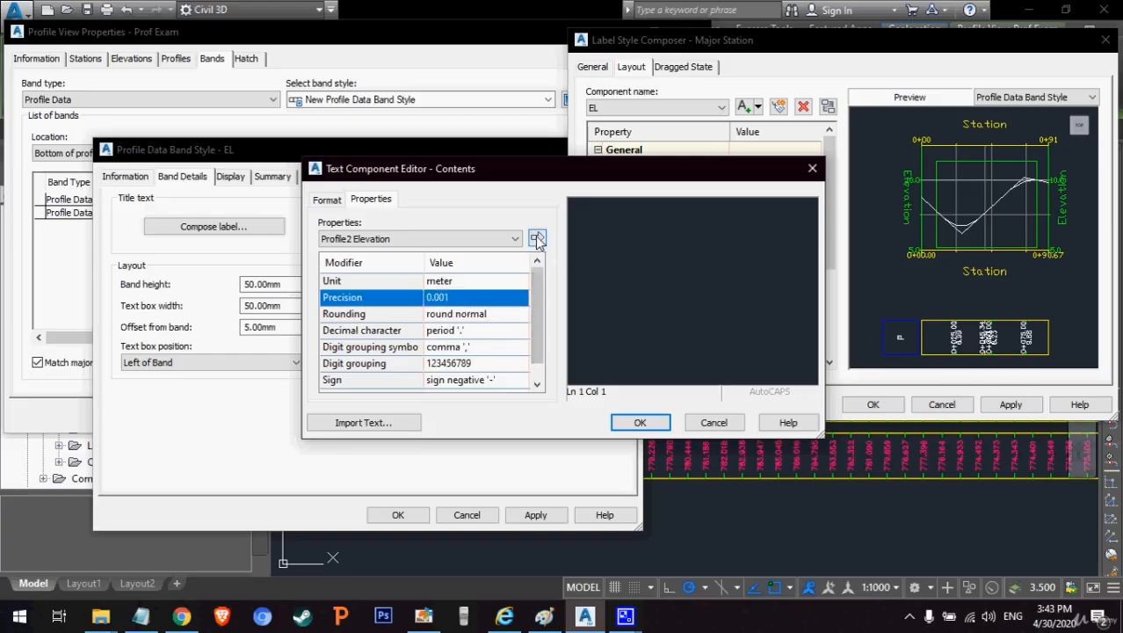
left_click(536, 238)
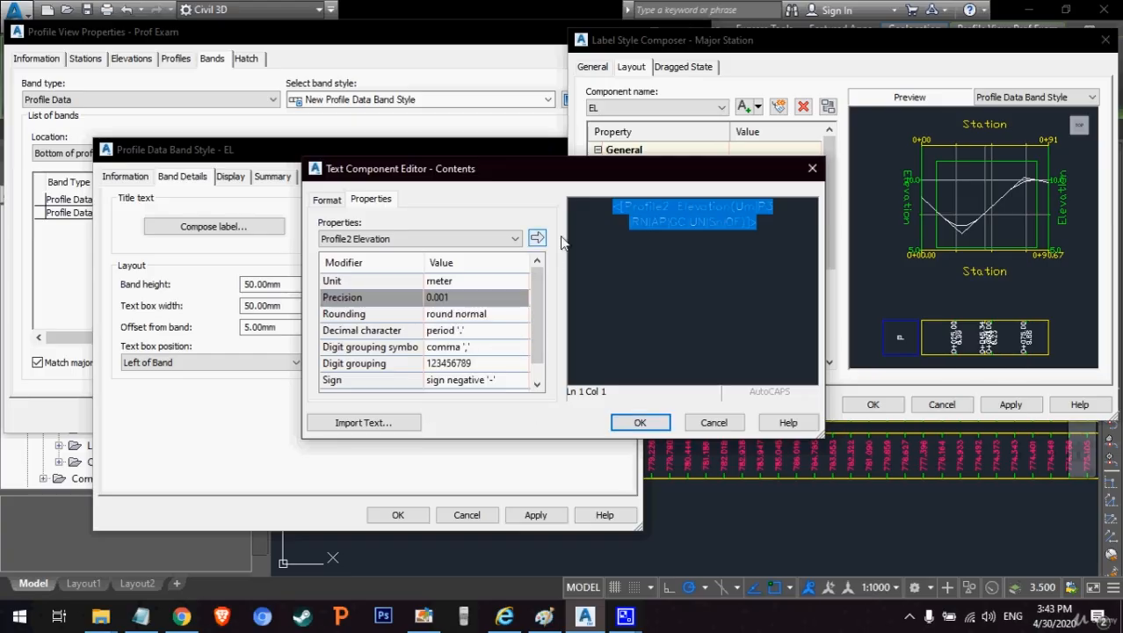
left_click(640, 423)
Step: Set the Major Station EL component's text height to 5.5 mm and its attachment to Middle center
left_click(787, 260)
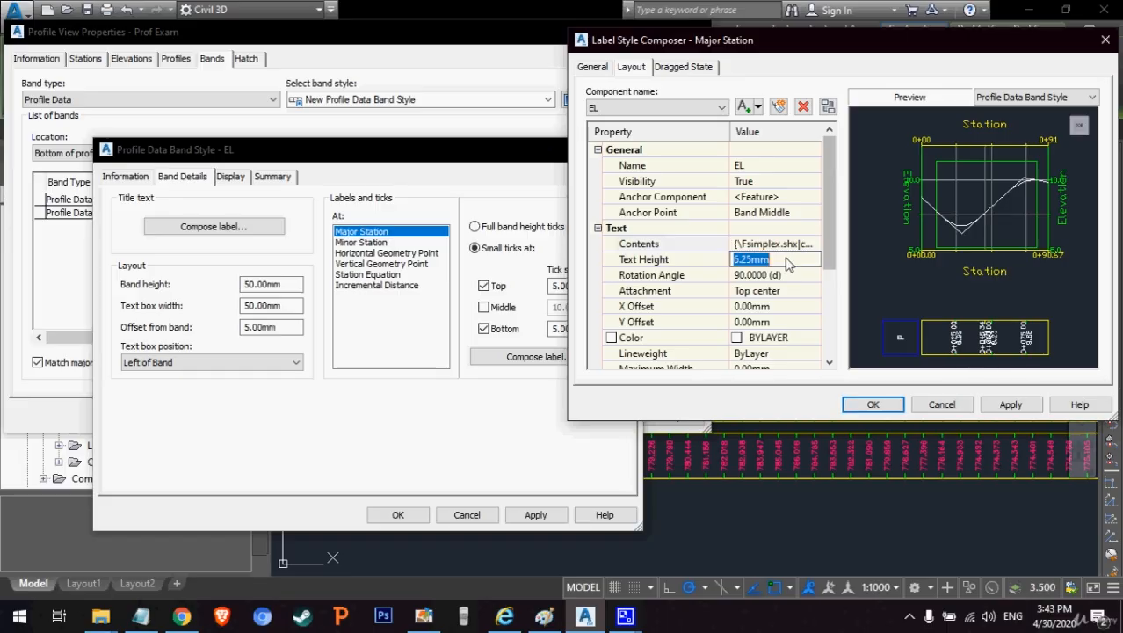
type("5.5")
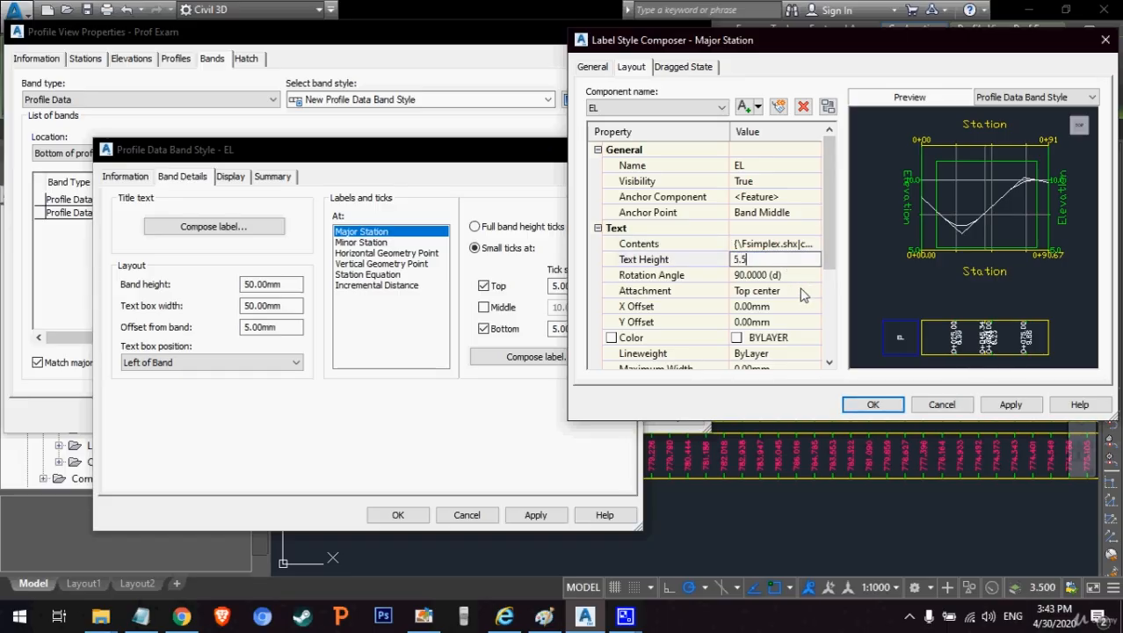
left_click(771, 291)
left_click(770, 291)
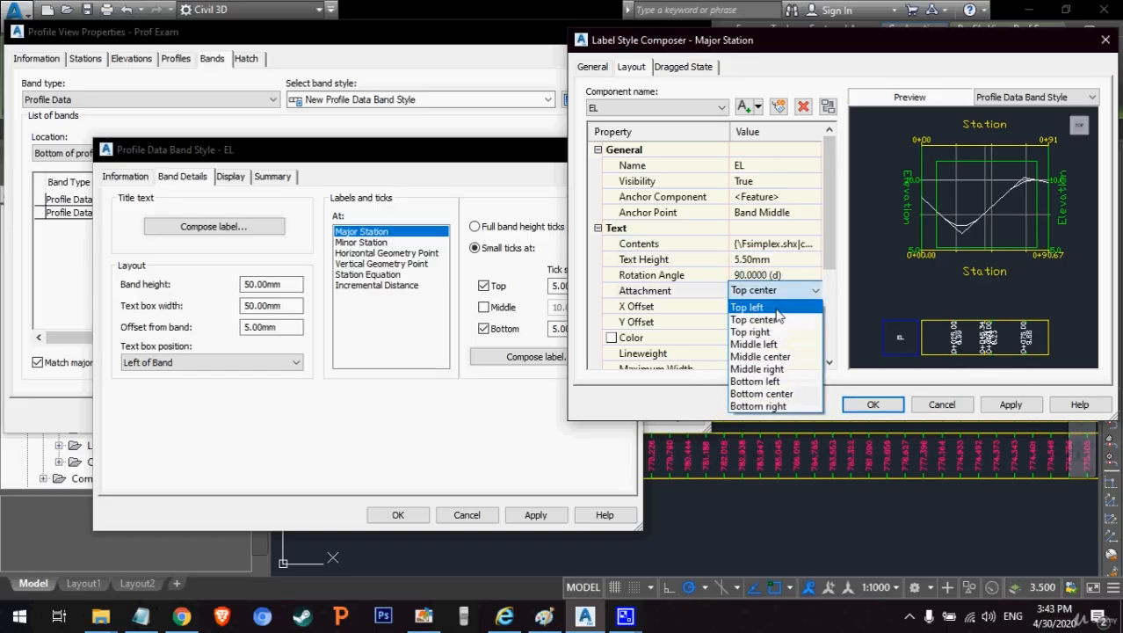
left_click(774, 356)
Step: Set the Major Station EL component's color to index 20 and accept the label
scroll(818, 263, "down", 2)
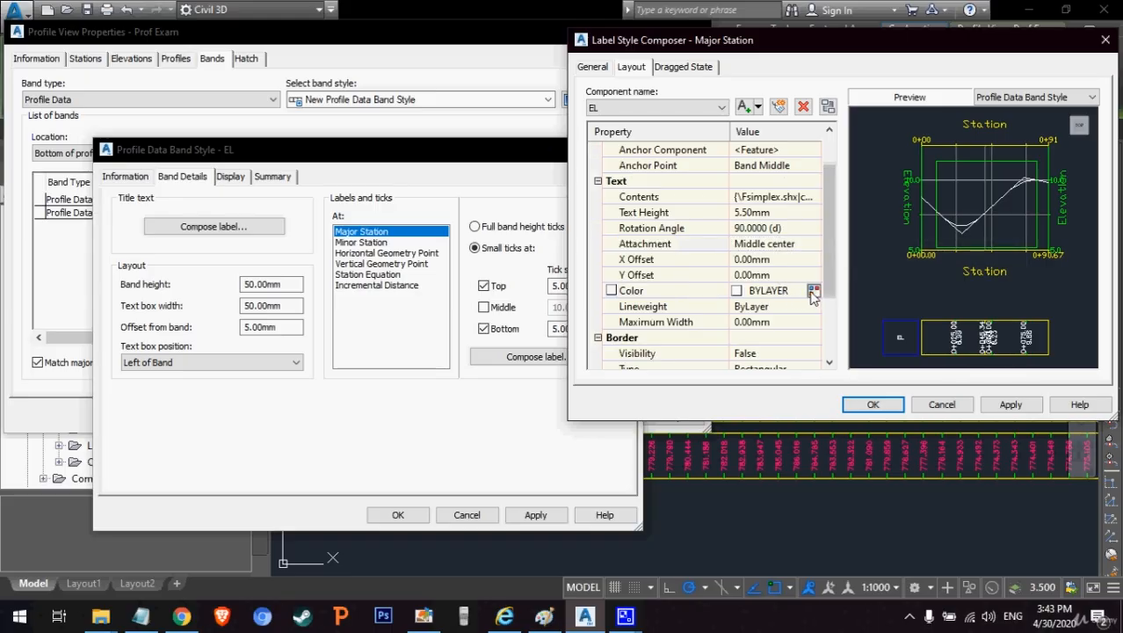
left_click(814, 291)
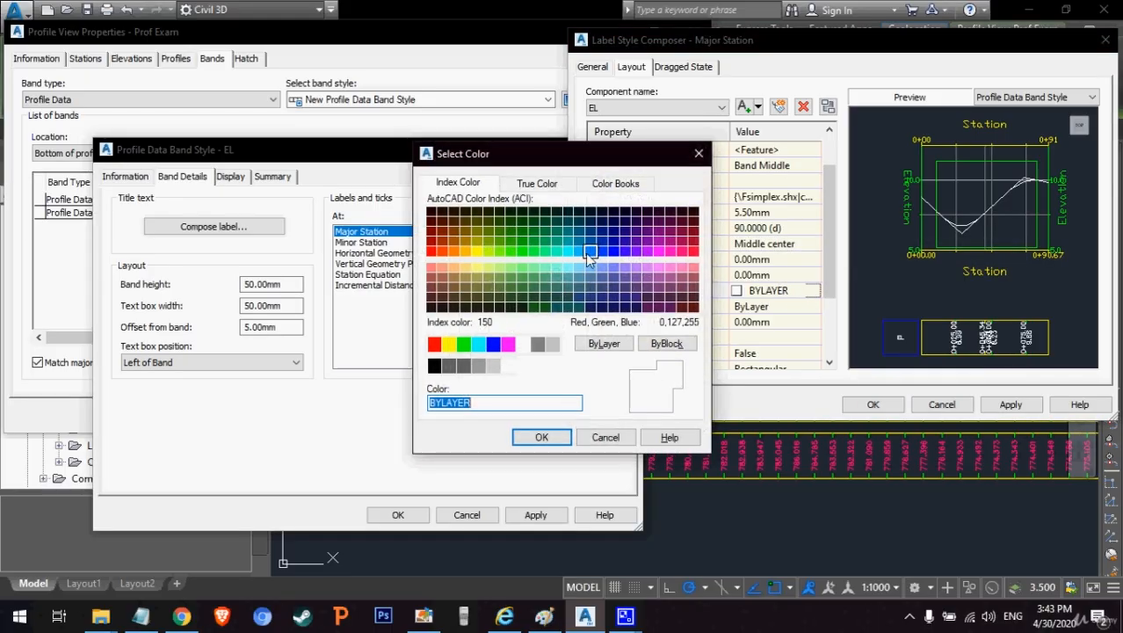
left_click(454, 240)
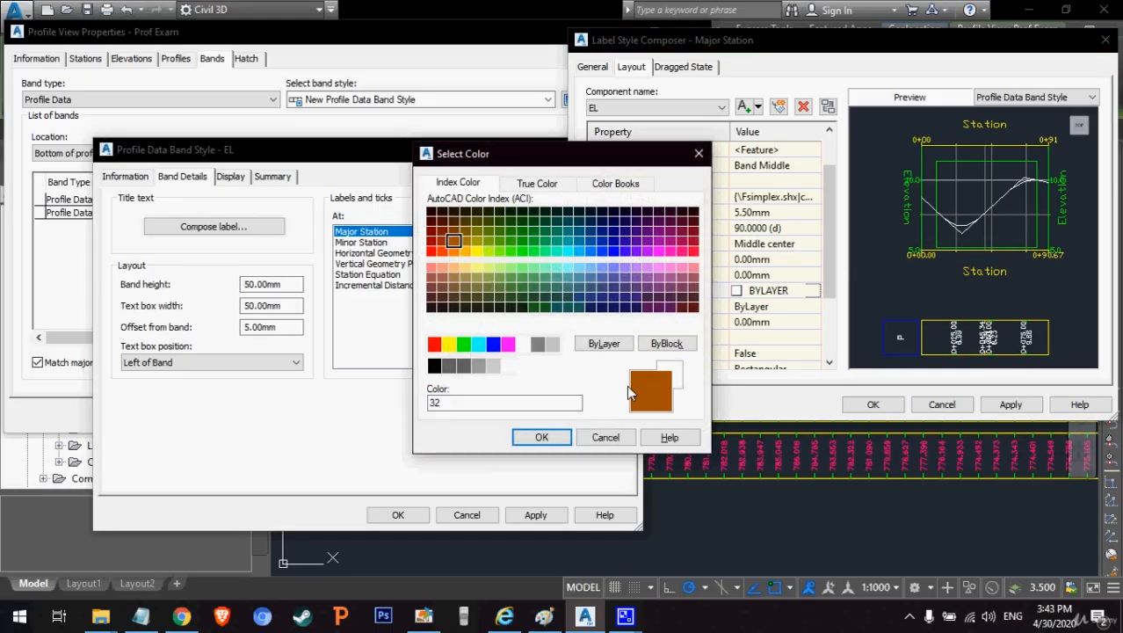
left_click(442, 252)
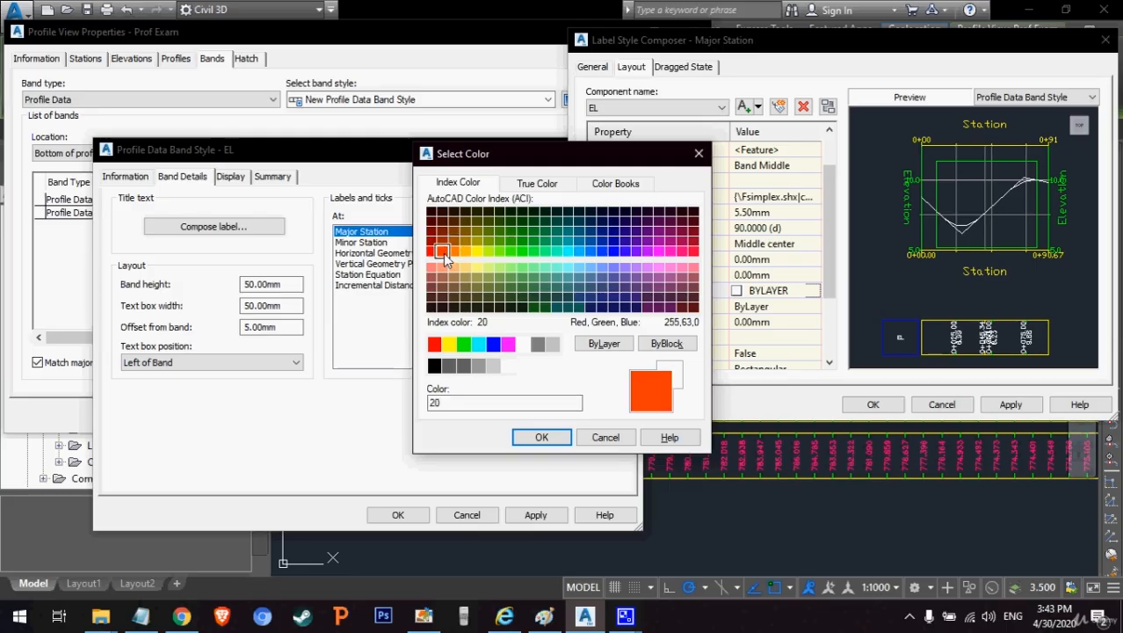
left_click(542, 437)
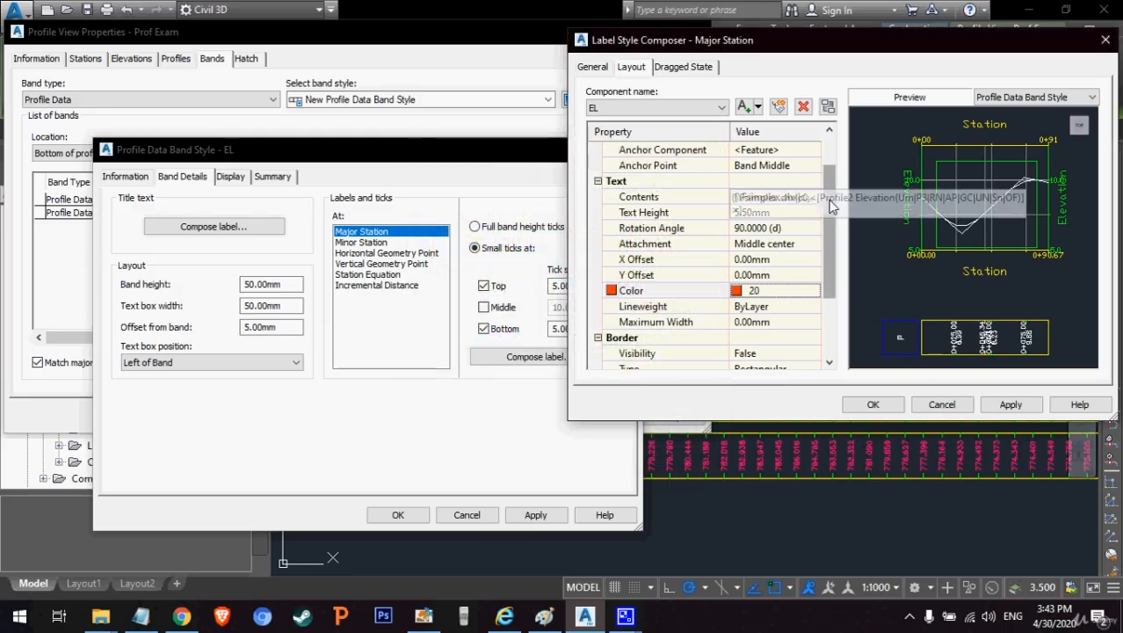
scroll(772, 201, "up", 2)
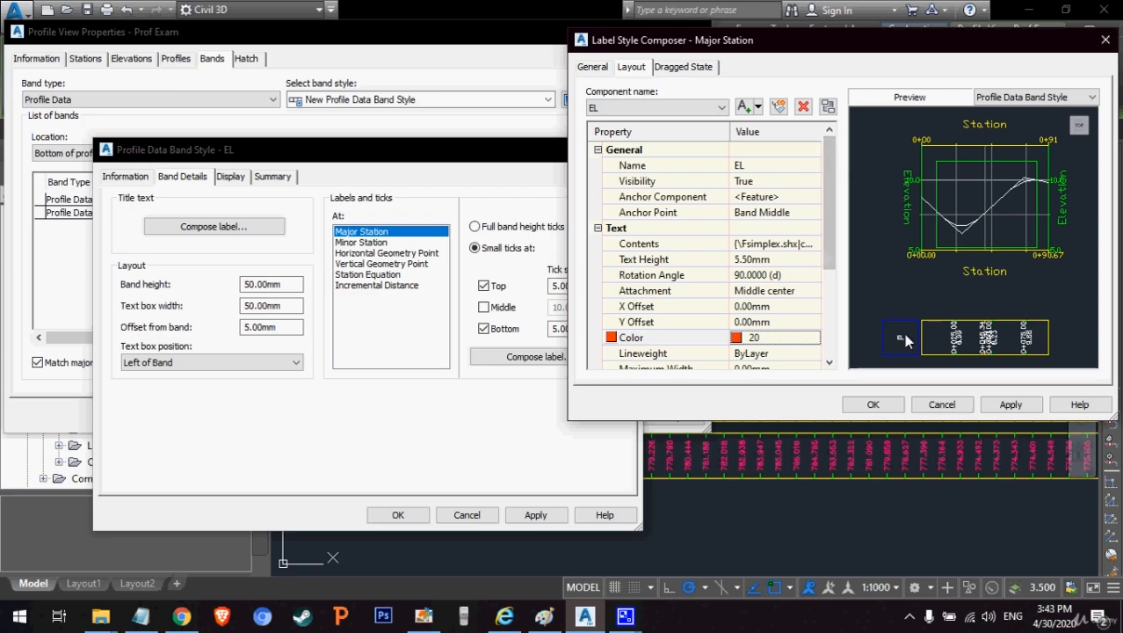
left_click(1008, 404)
left_click(872, 405)
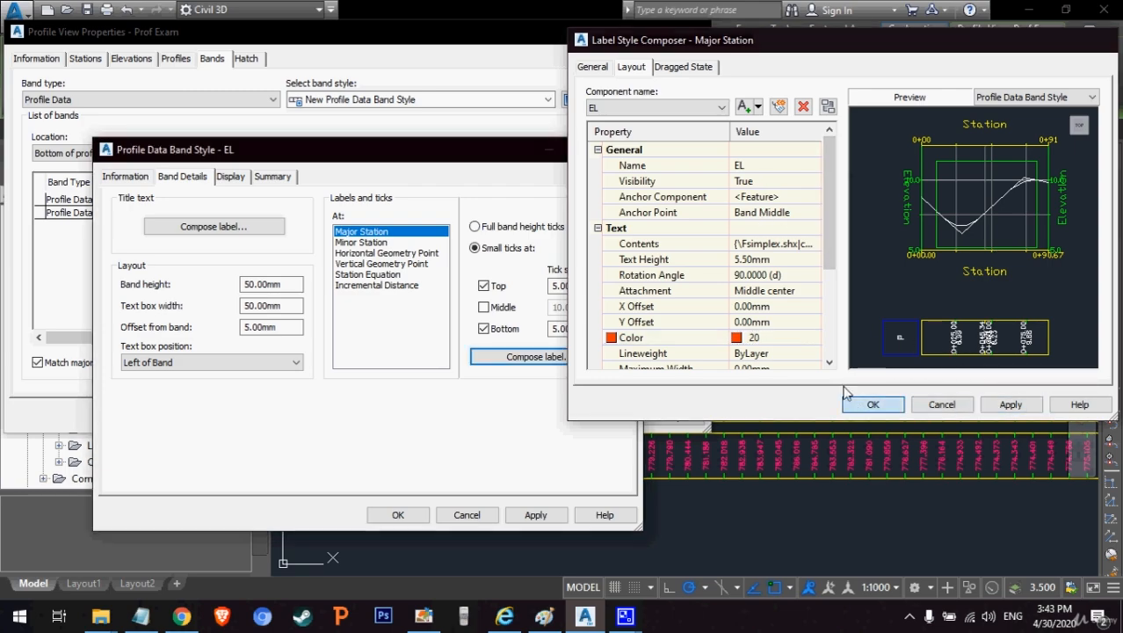
Step: In the EL band style, hide the labels at minor stations, vertical and horizontal geometry points, and station equations
left_click(233, 179)
scroll(607, 372, "down", 3)
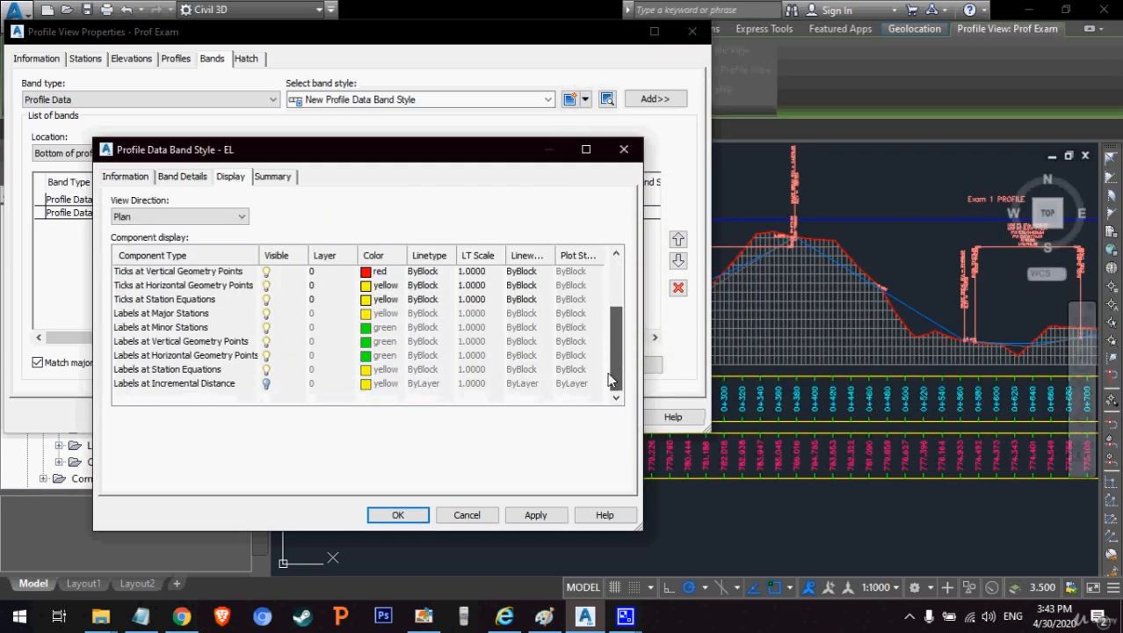
left_click(268, 355)
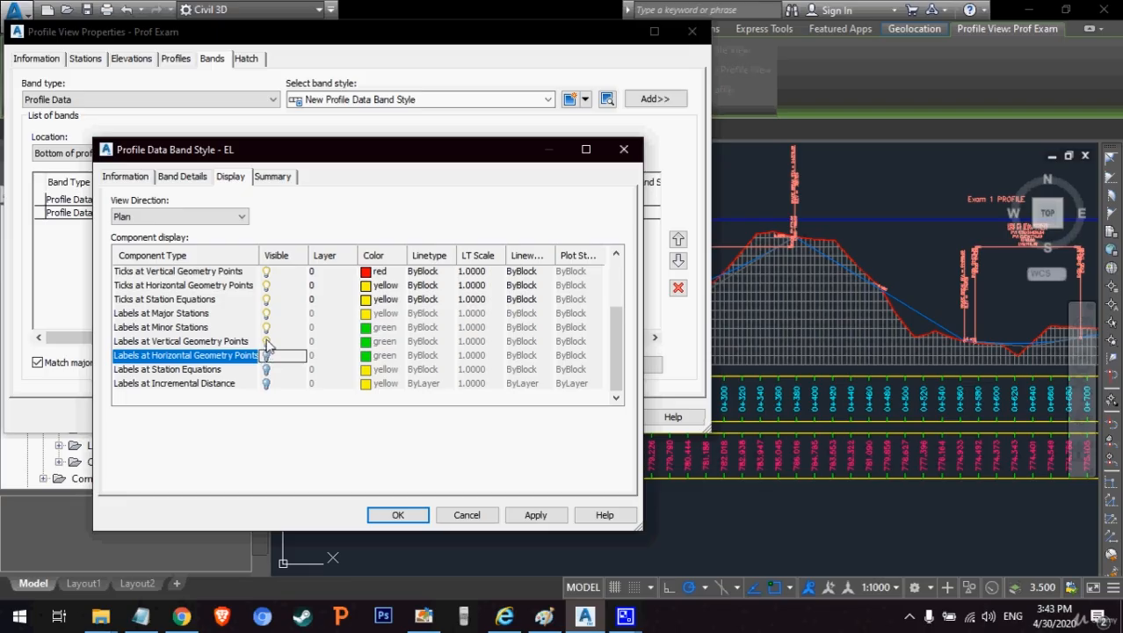
left_click(266, 342)
left_click(266, 328)
Step: Hide the minor ticks and the ticks at station equations, horizontal and vertical geometry points, and accept the EL band style
left_click(267, 299)
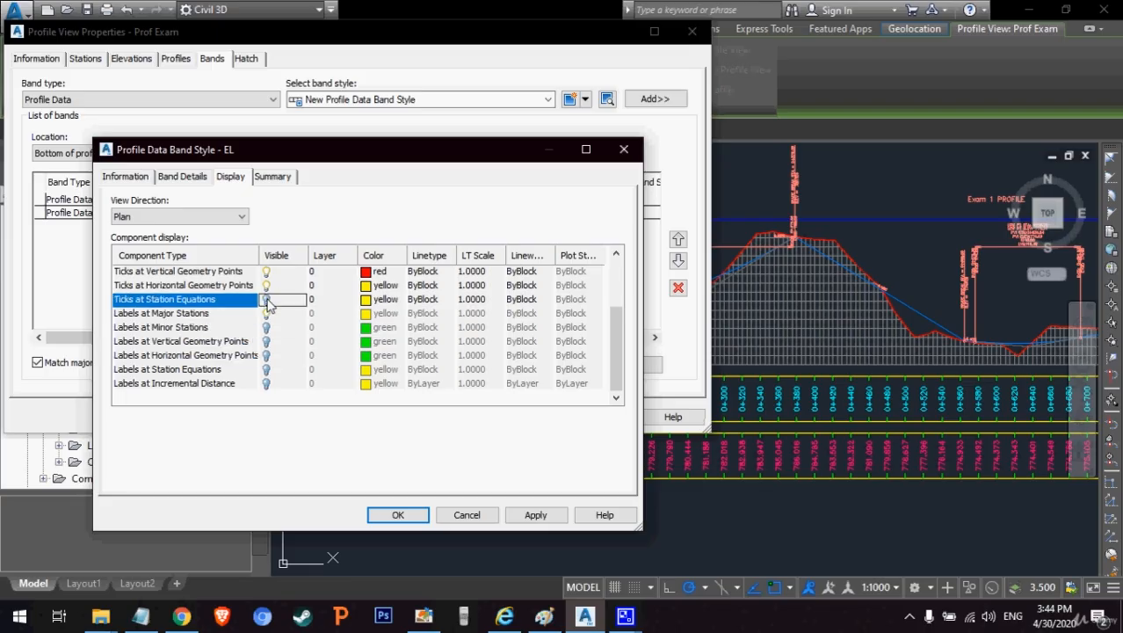
left_click(267, 286)
left_click(266, 272)
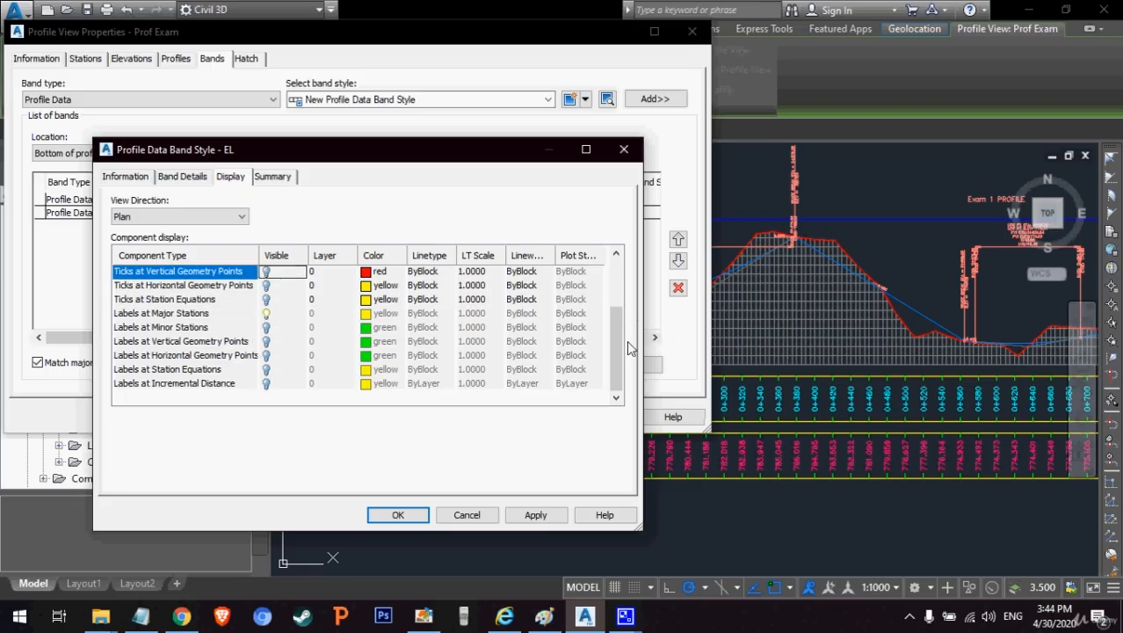
scroll(628, 303, "up", 1)
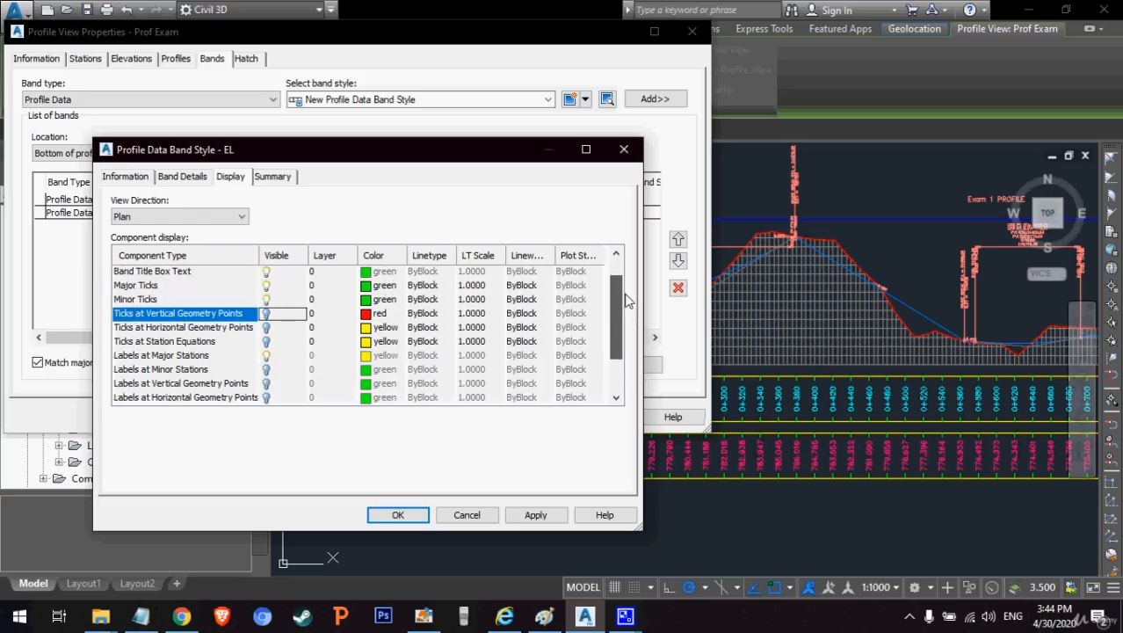
left_click(266, 298)
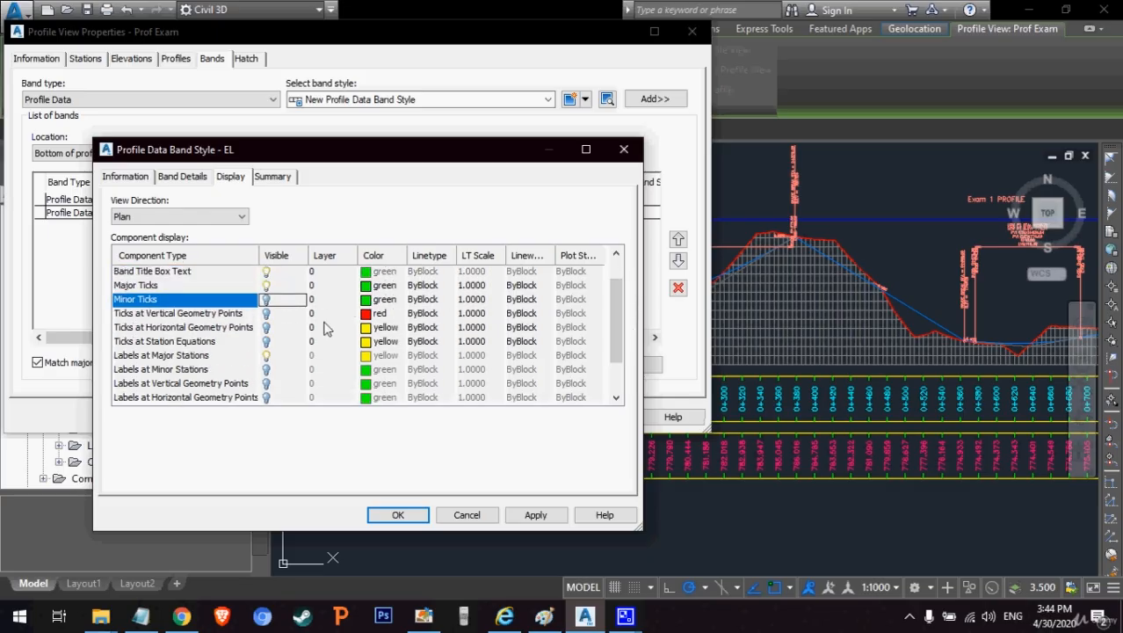
left_click(535, 516)
left_click(396, 516)
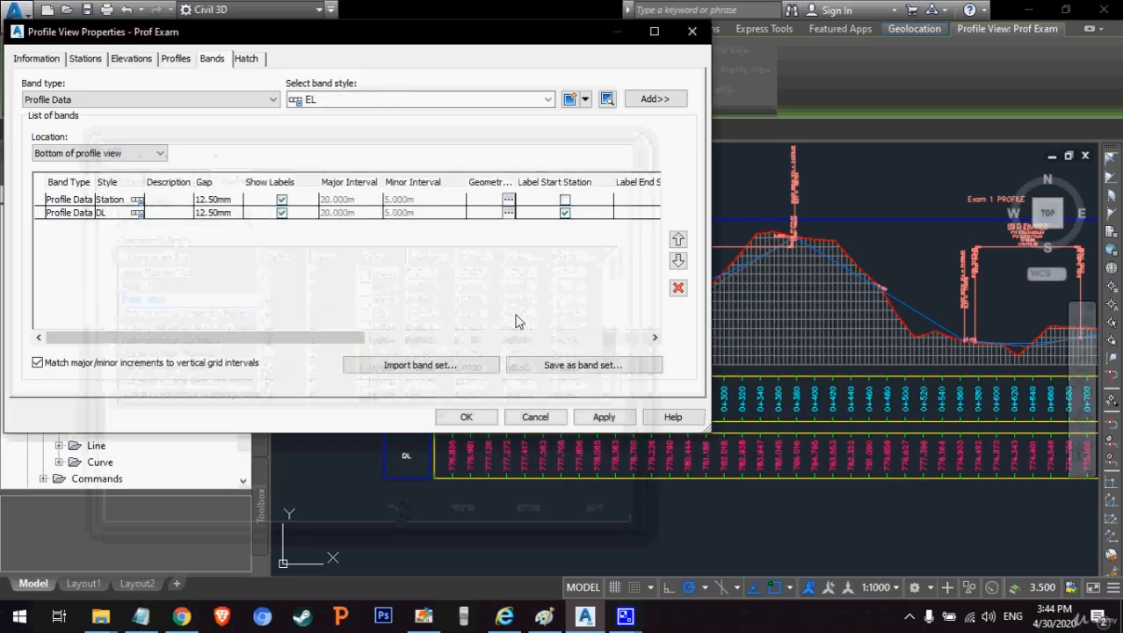
Step: Add the EL band at the bottom of the profile view with the default geometry points and apply the properties
left_click(655, 99)
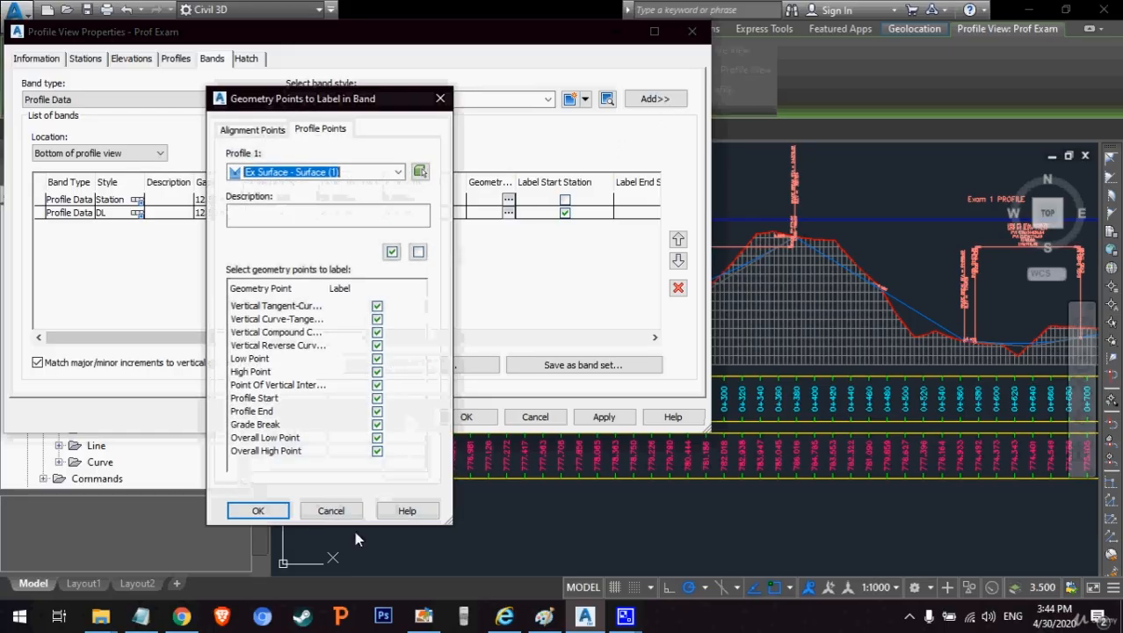
left_click(259, 509)
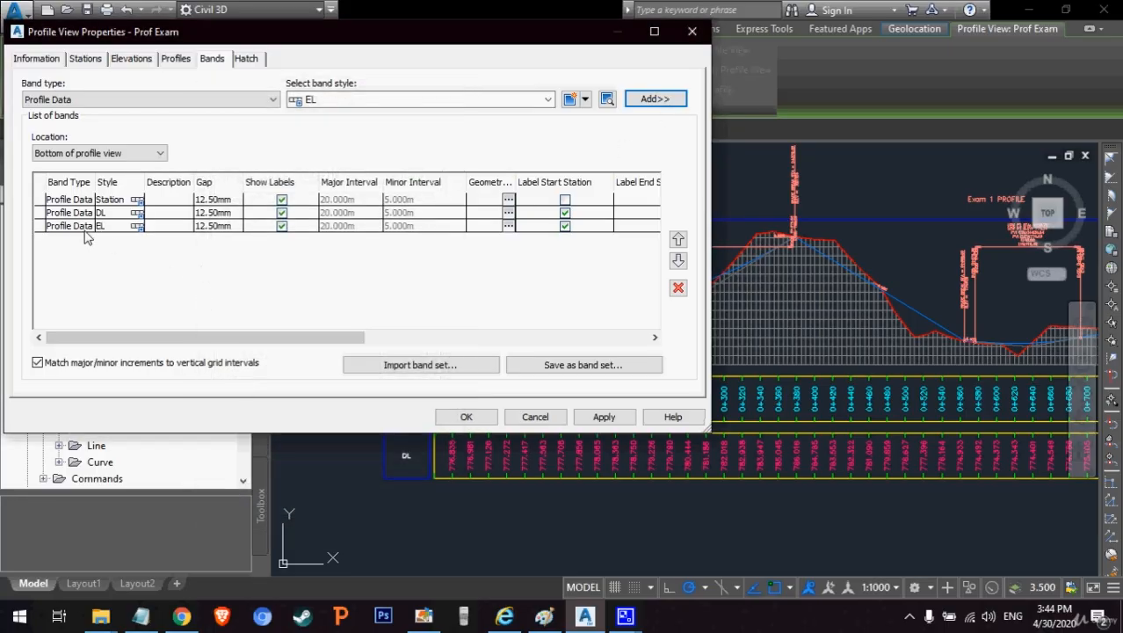
left_click(606, 419)
left_click(470, 418)
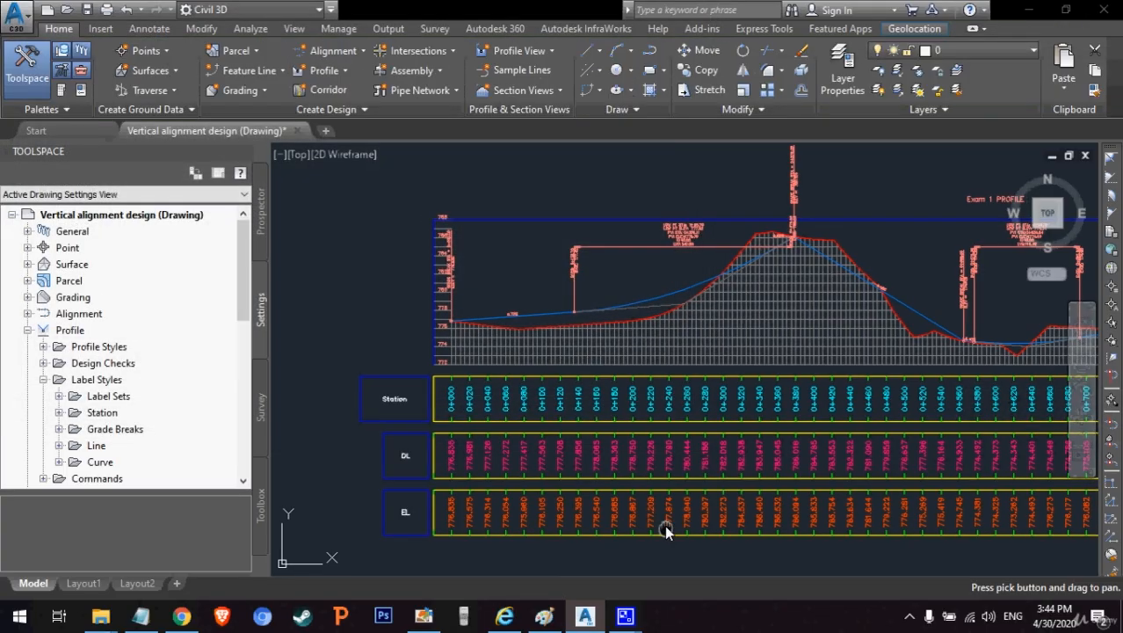
Step: Examine the DL and EL band elevations beneath the profile view and compare them with the two profile lines
mouse_move(664, 525)
middle_mouse_down()
mouse_move(600, 428)
mouse_move(570, 452)
mouse_move(585, 489)
middle_mouse_up()
scroll(588, 412, "up", 2)
scroll(476, 494, "up", 4)
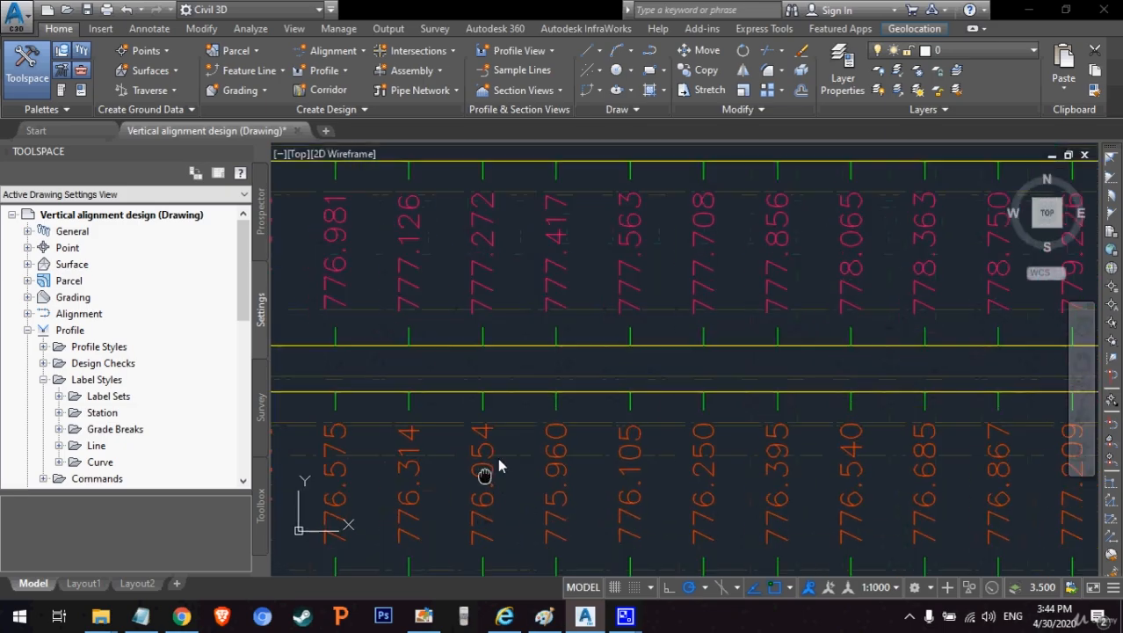
mouse_move(485, 476)
middle_mouse_down()
mouse_move(741, 336)
mouse_move(642, 364)
middle_mouse_up()
scroll(643, 361, "down", 5)
middle_click_drag(789, 340, 676, 384)
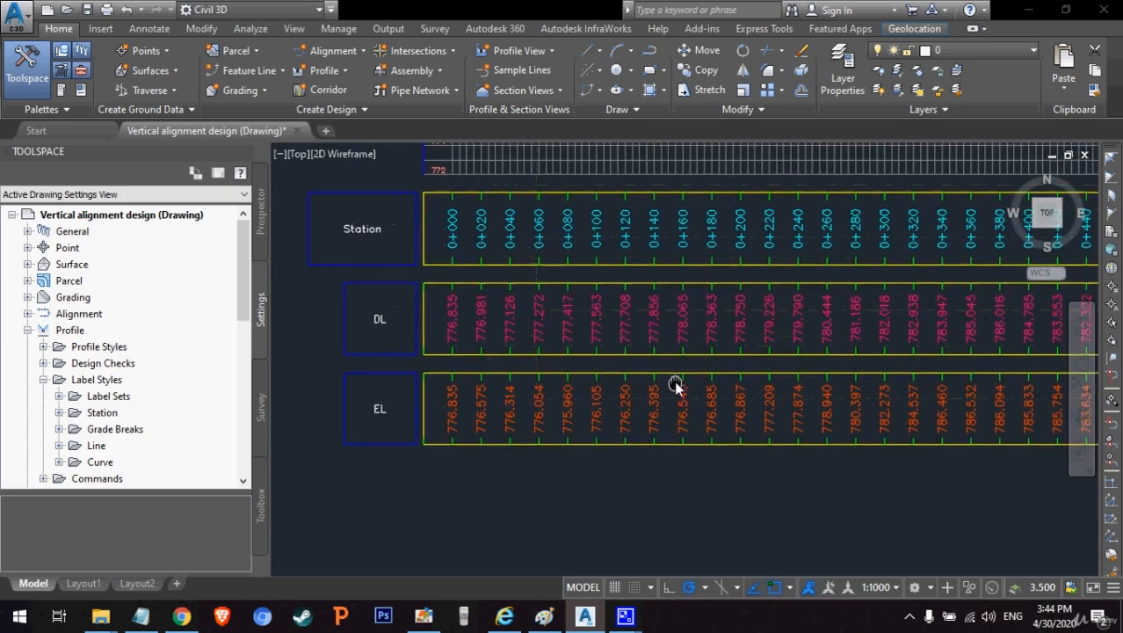
scroll(551, 404, "up", 2)
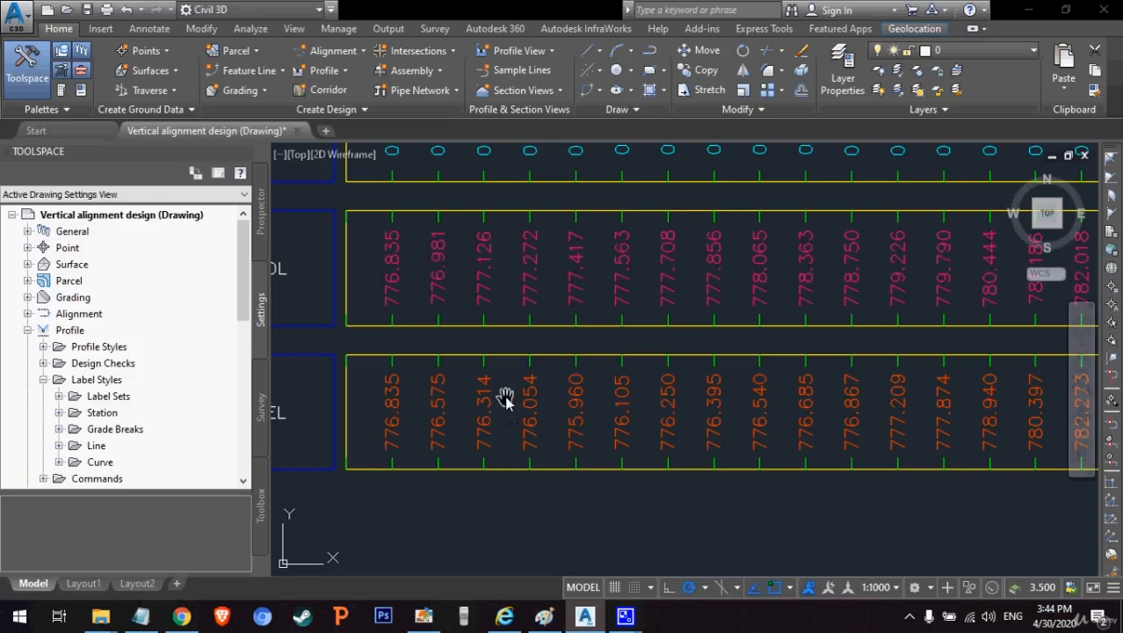
middle_click_drag(627, 357, 624, 402)
scroll(630, 366, "down", 2)
middle_click_drag(650, 308, 633, 508)
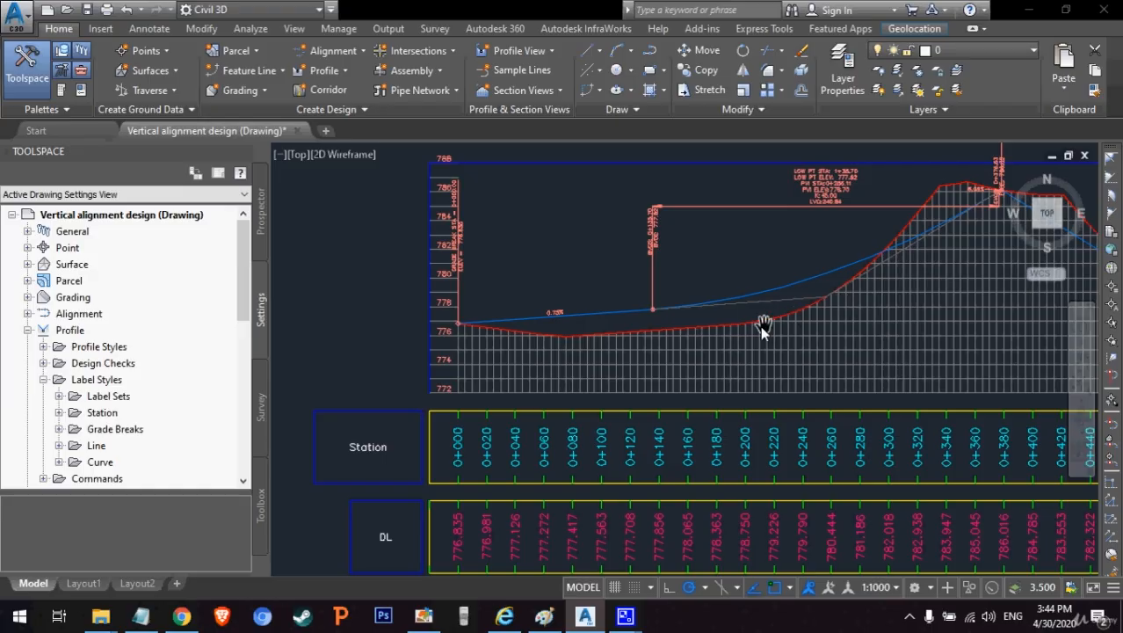
mouse_move(810, 470)
middle_mouse_down()
mouse_move(717, 328)
mouse_move(665, 306)
mouse_move(590, 326)
middle_mouse_up()
scroll(718, 328, "down", 2)
scroll(659, 306, "down", 2)
right_click(590, 326)
left_click(625, 339)
Step: Create a new profile data band style named Cut or Fill from the profile view's properties and copy its name
left_click(594, 301)
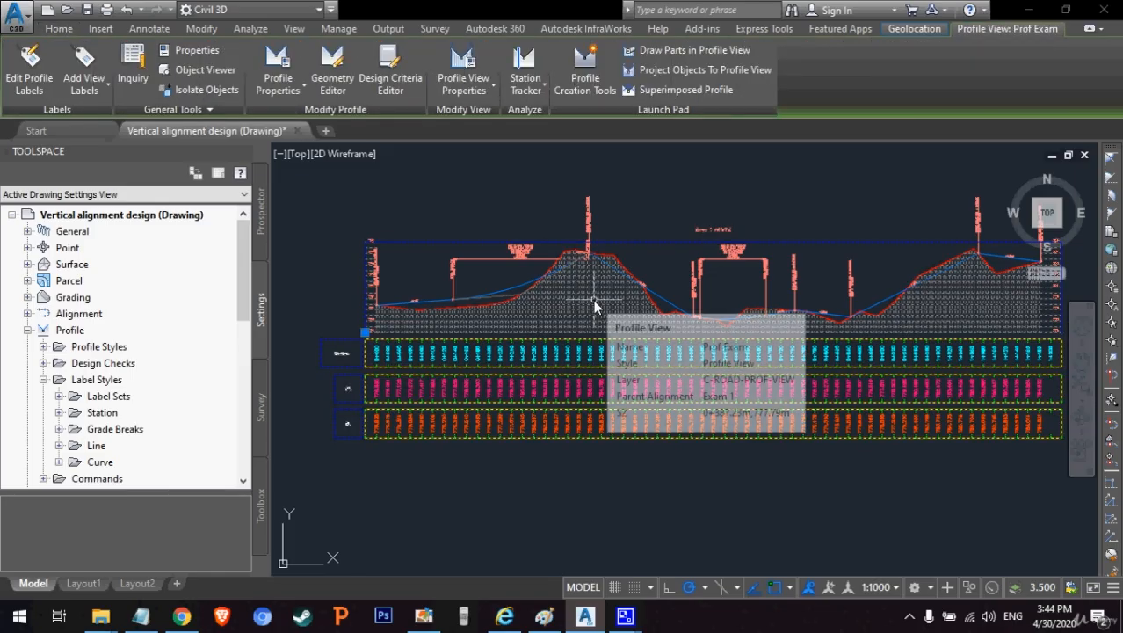
right_click(593, 299)
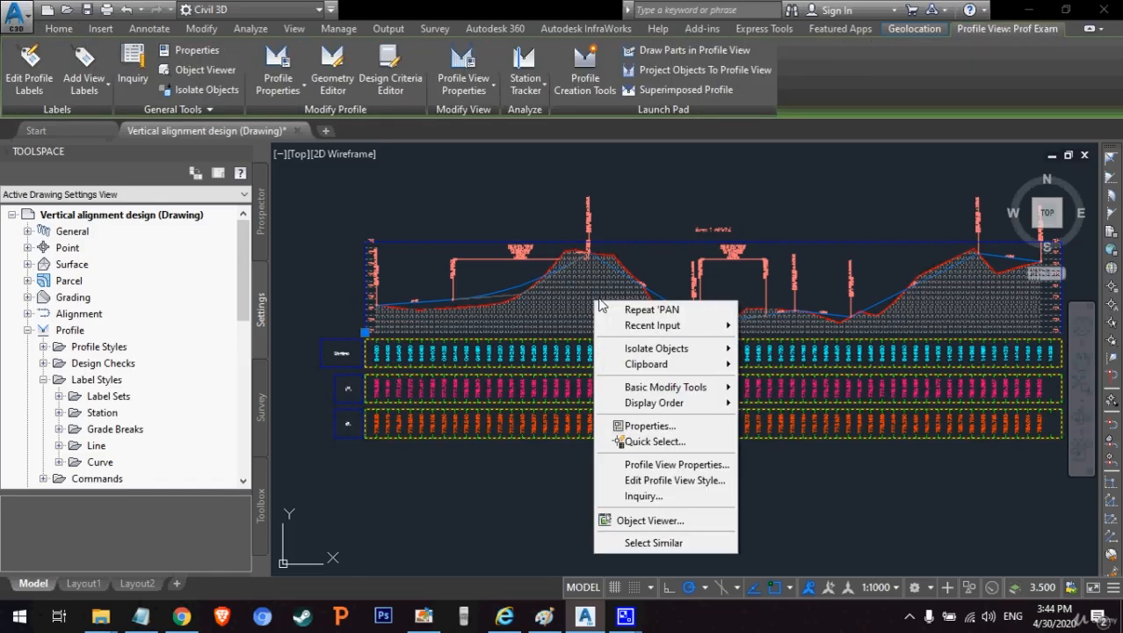
left_click(718, 466)
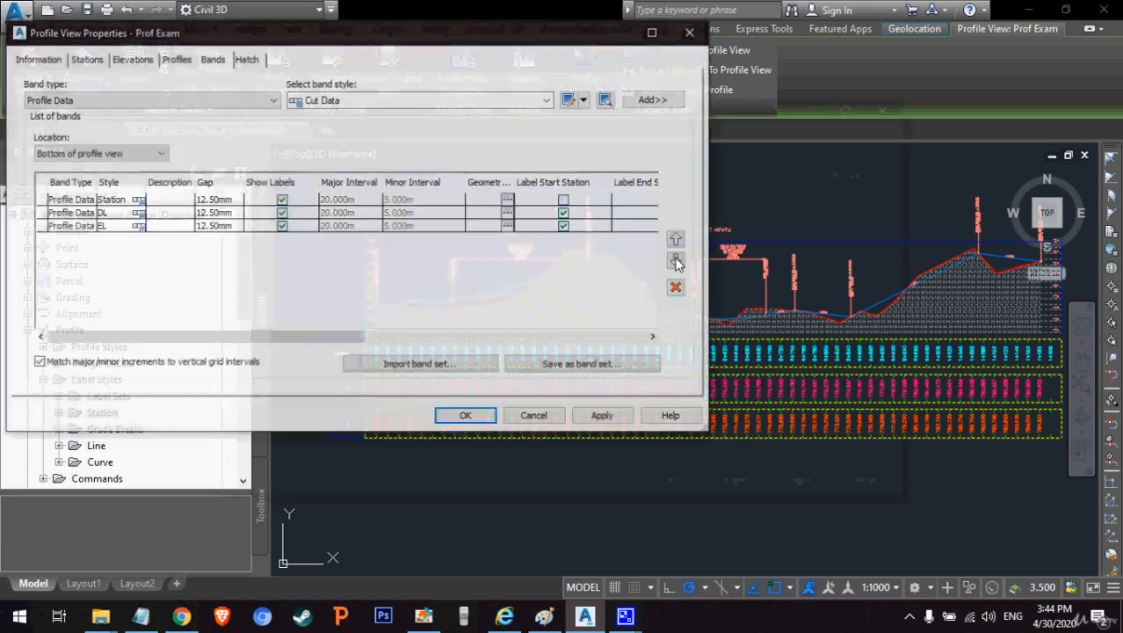
left_click(585, 99)
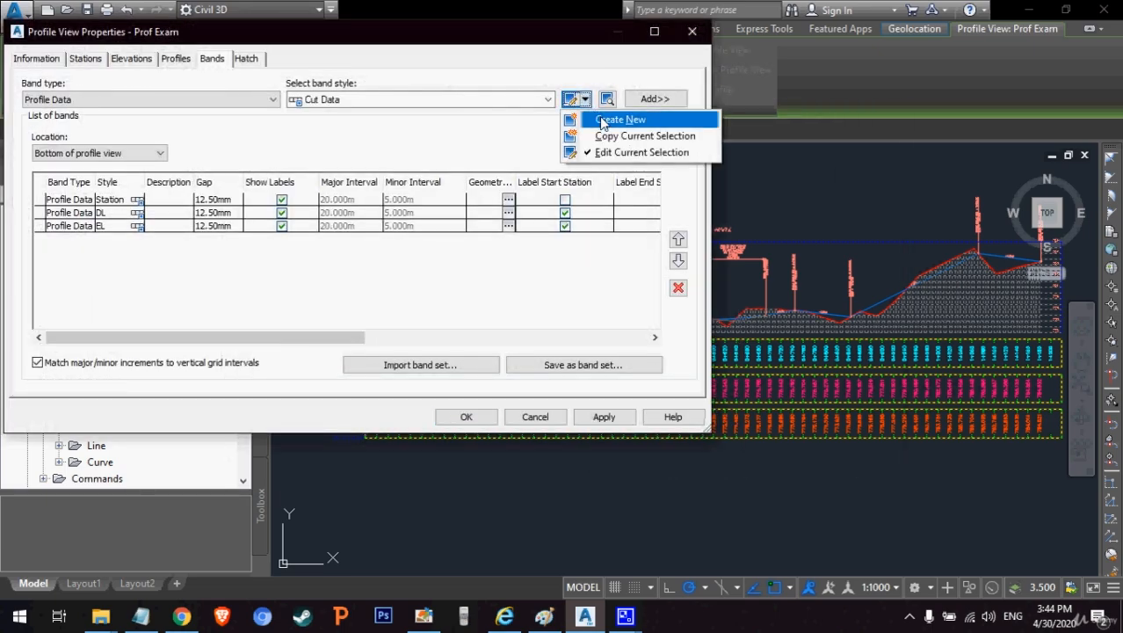
left_click(602, 118)
left_click(142, 182)
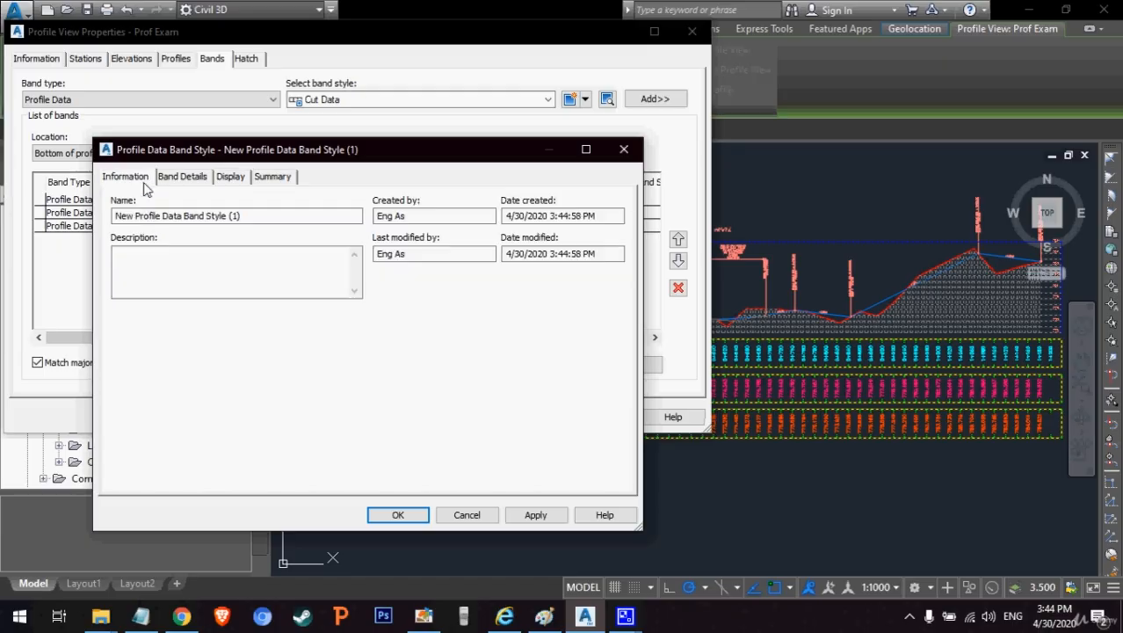
left_click_drag(272, 218, 81, 235)
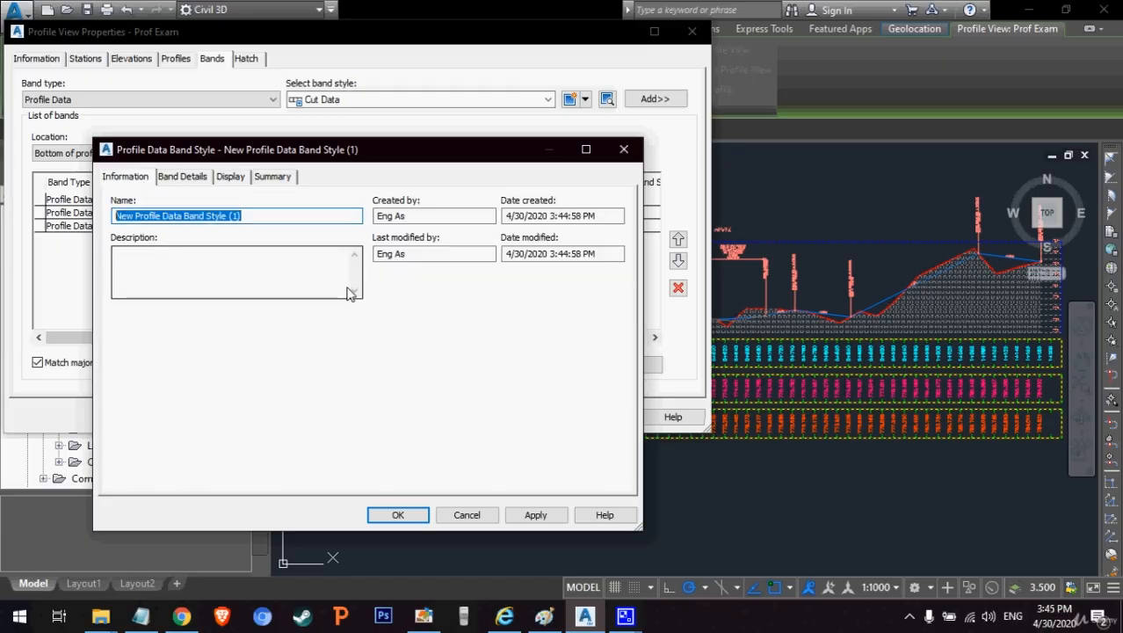
type("Cut or Fill")
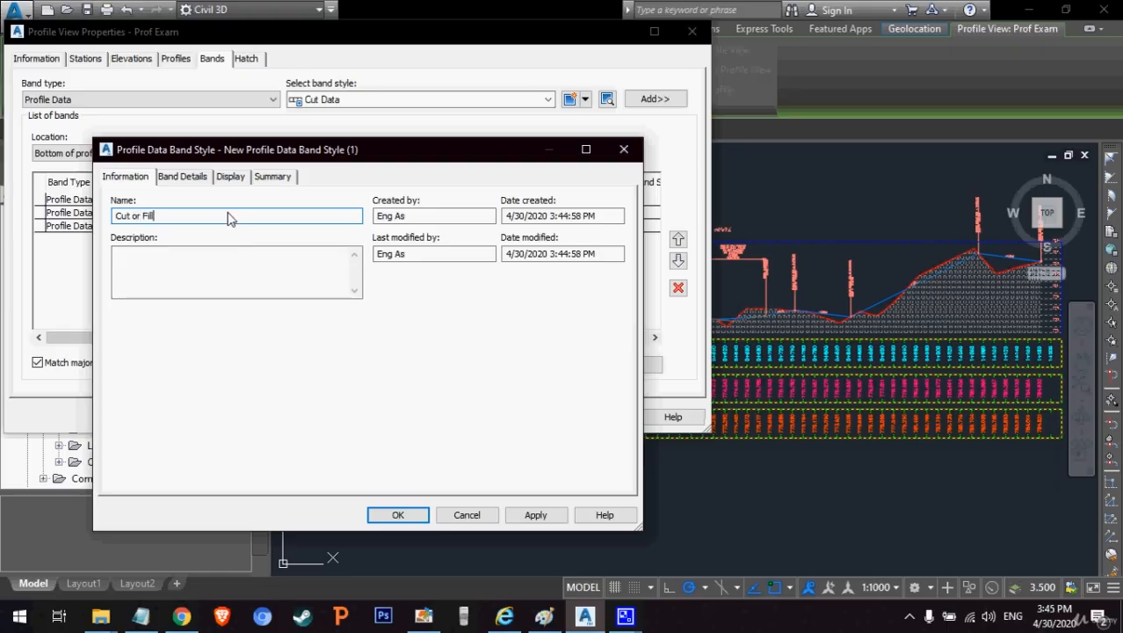
key("ctrl+a")
key("ctrl+c")
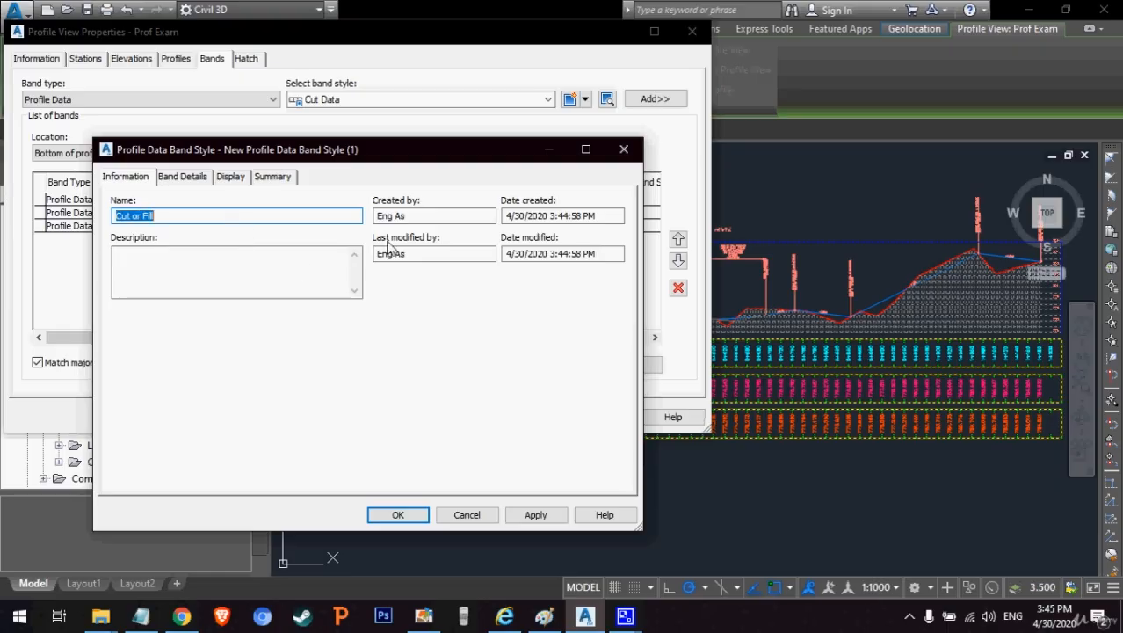
Step: Set the Cut or Fill band style's band height to 50 mm
left_click(186, 176)
double_click(272, 285)
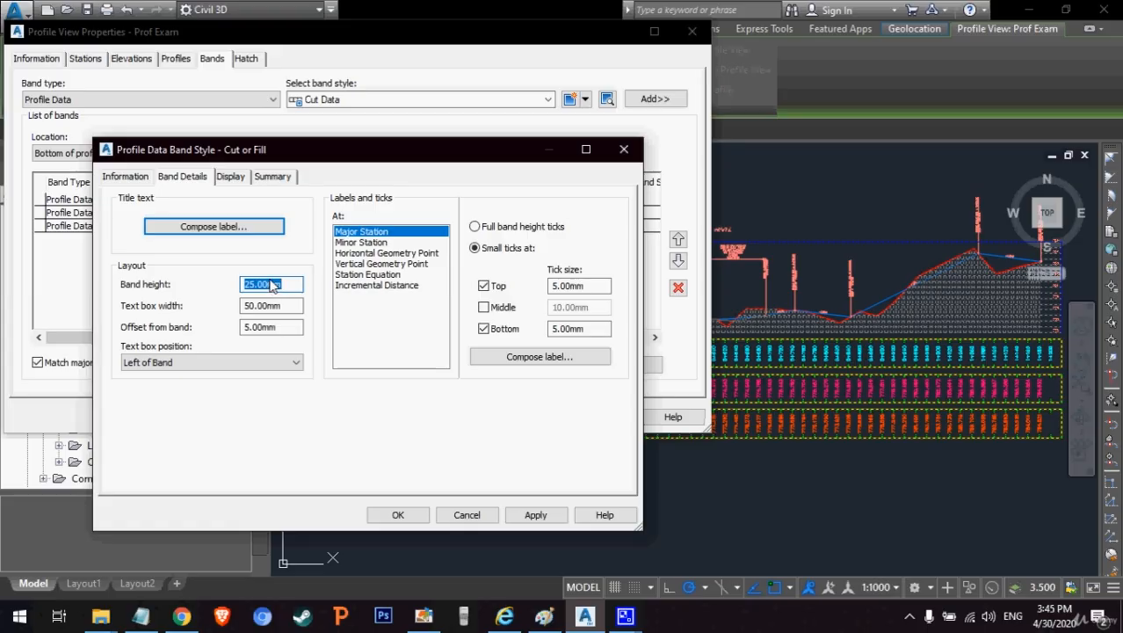
type("50")
Step: In the band title label, set the text component's name and contents to Cut or Fill and its anchor point to Middle Center
left_click(275, 227)
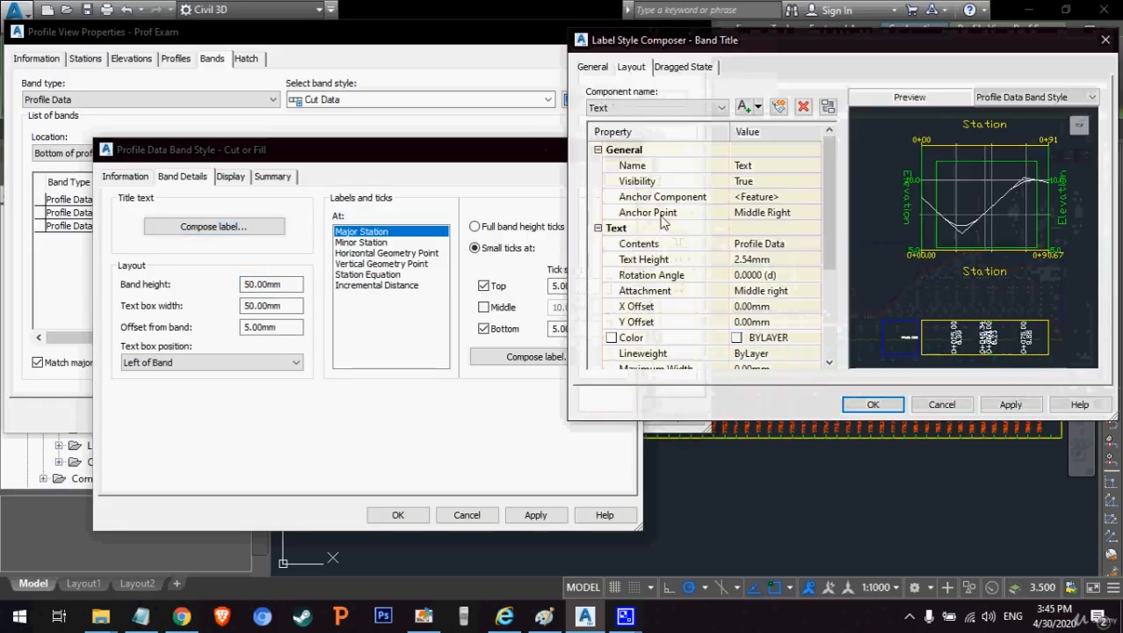
left_click(739, 171)
key("ctrl+v")
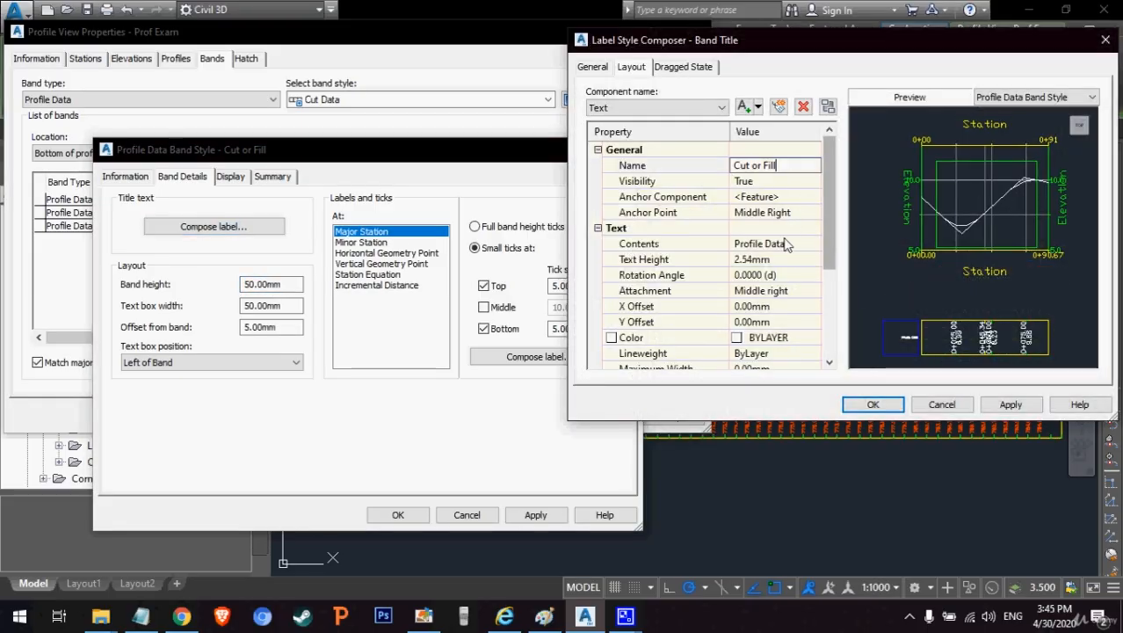
left_click(789, 245)
left_click(814, 244)
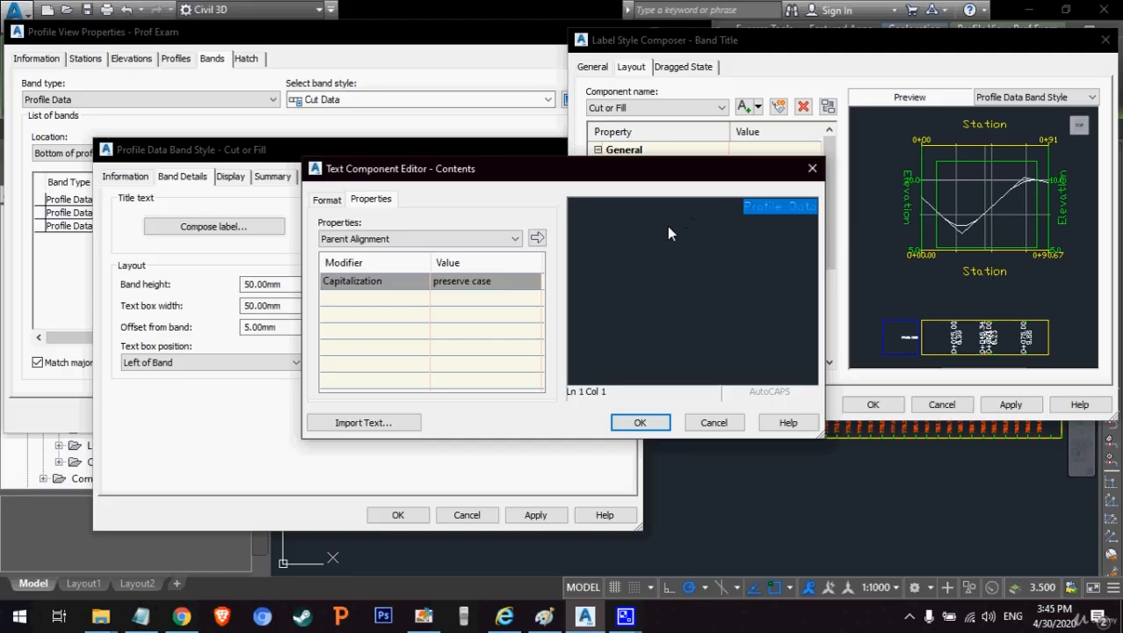
left_click(639, 422)
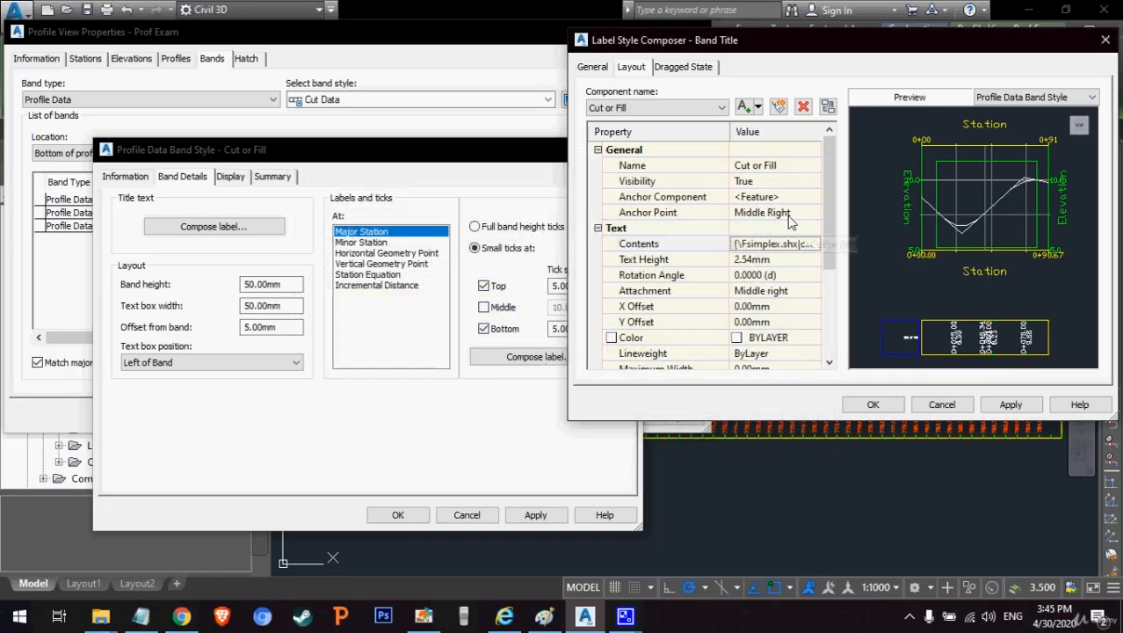
left_click(788, 216)
left_click(787, 269)
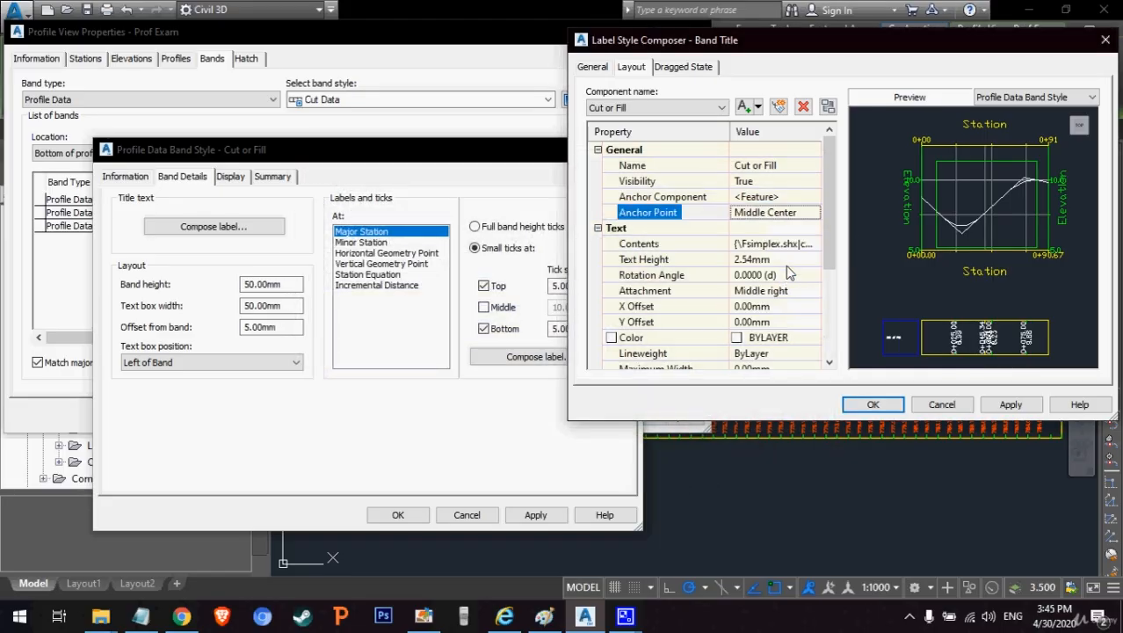
Step: Set the band title's text height to 5 mm and its attachment to Middle center, and apply the title label changes
left_click(789, 260)
type("5")
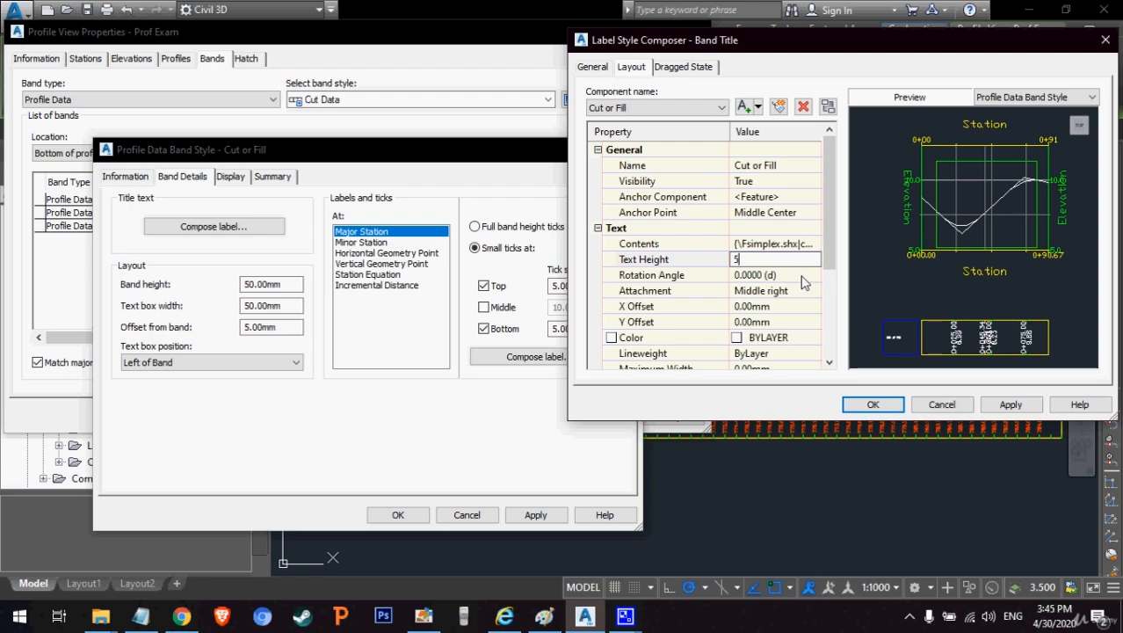
left_click(796, 291)
left_click(814, 291)
left_click(778, 355)
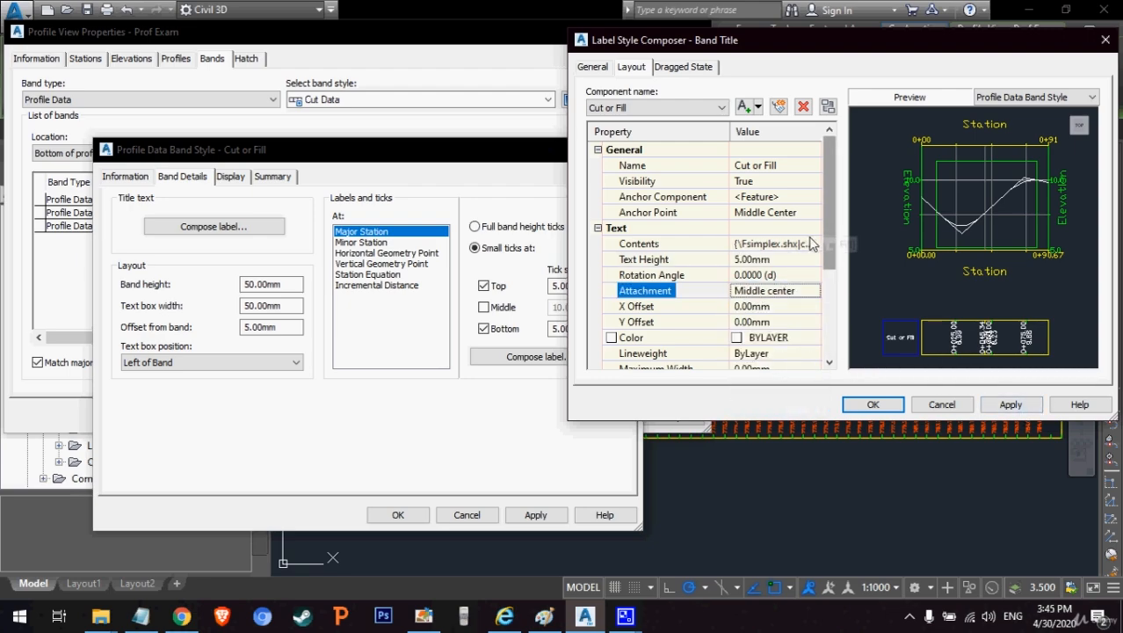
left_click(1011, 404)
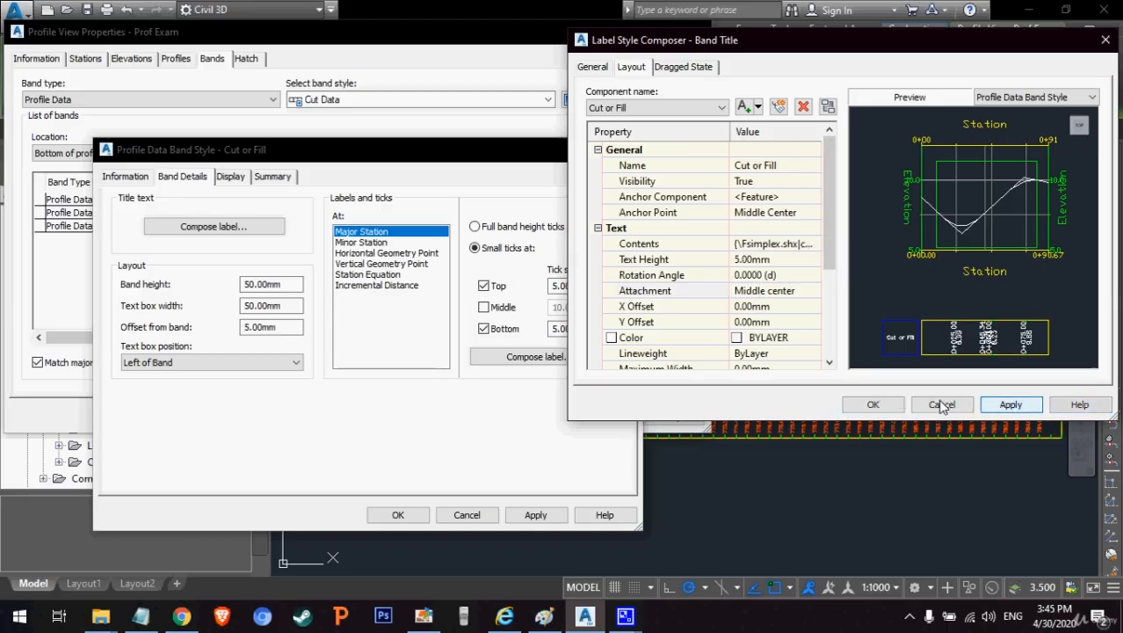
left_click(941, 404)
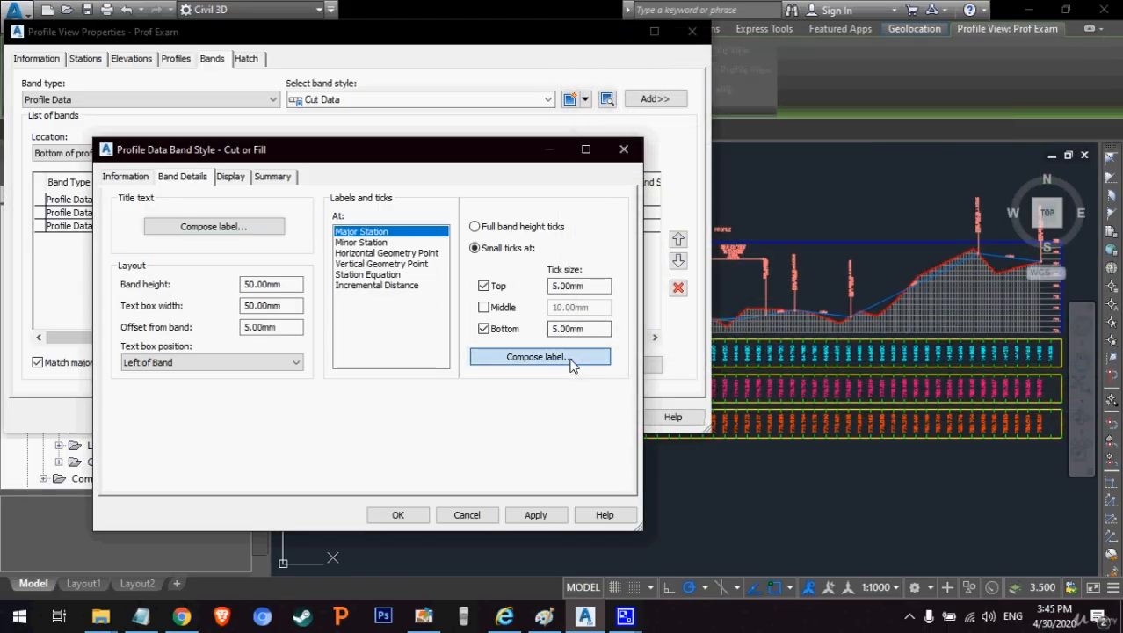
Step: In the Major Station label, delete the Station Value component and rename the Profile1 Elevation component as Cut or Fill
left_click(569, 359)
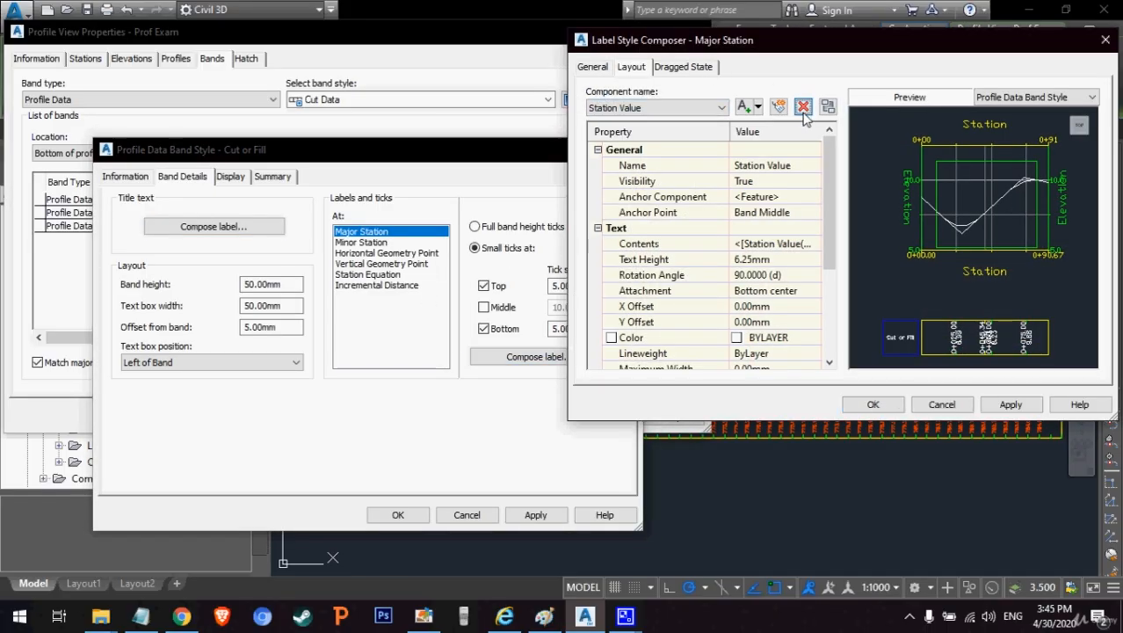
left_click(804, 112)
left_click(792, 166)
type("Cut or Fill")
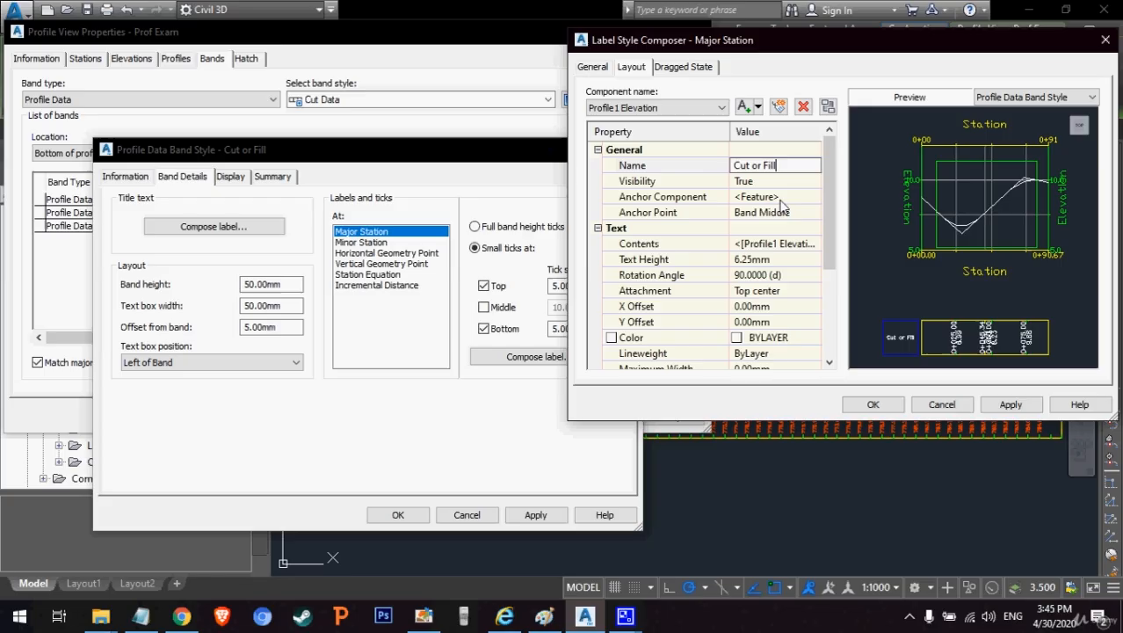
left_click(785, 215)
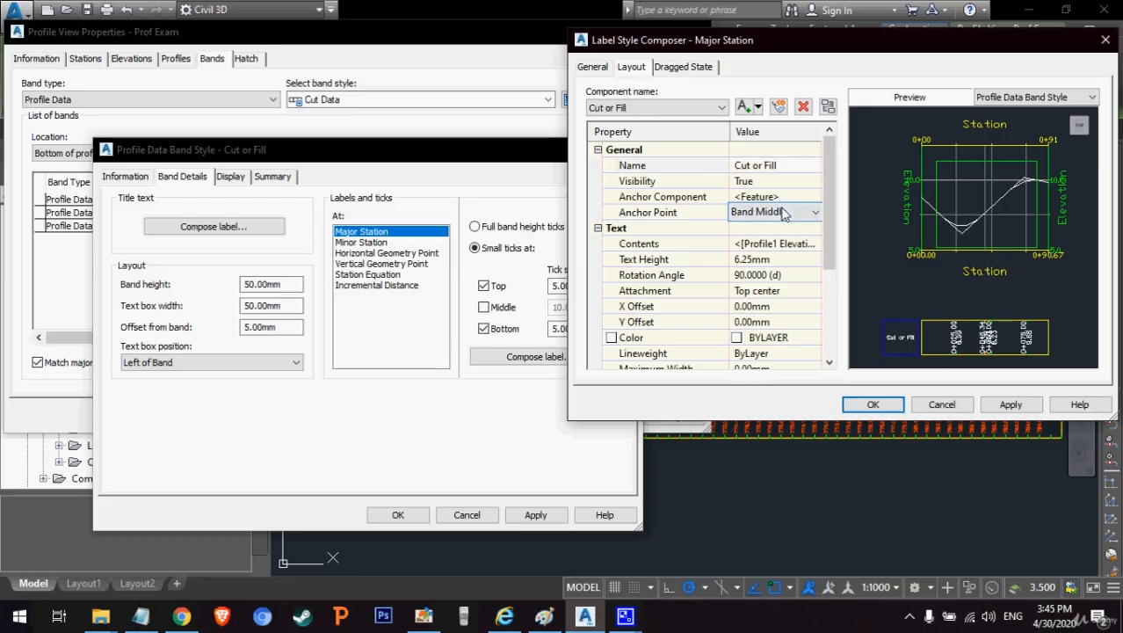
Step: Clear the Cut or Fill component's contents and choose the Profile1 Elevation Minus Profile2 Elevation property
left_click(805, 247)
left_click(816, 246)
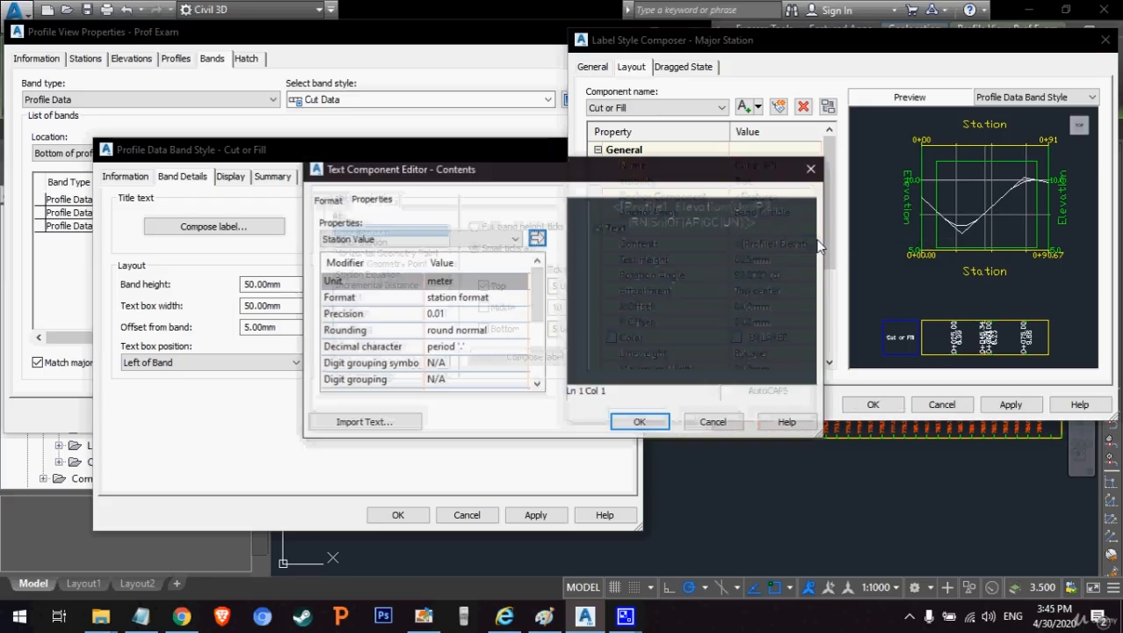
left_click(686, 245)
key("Delete")
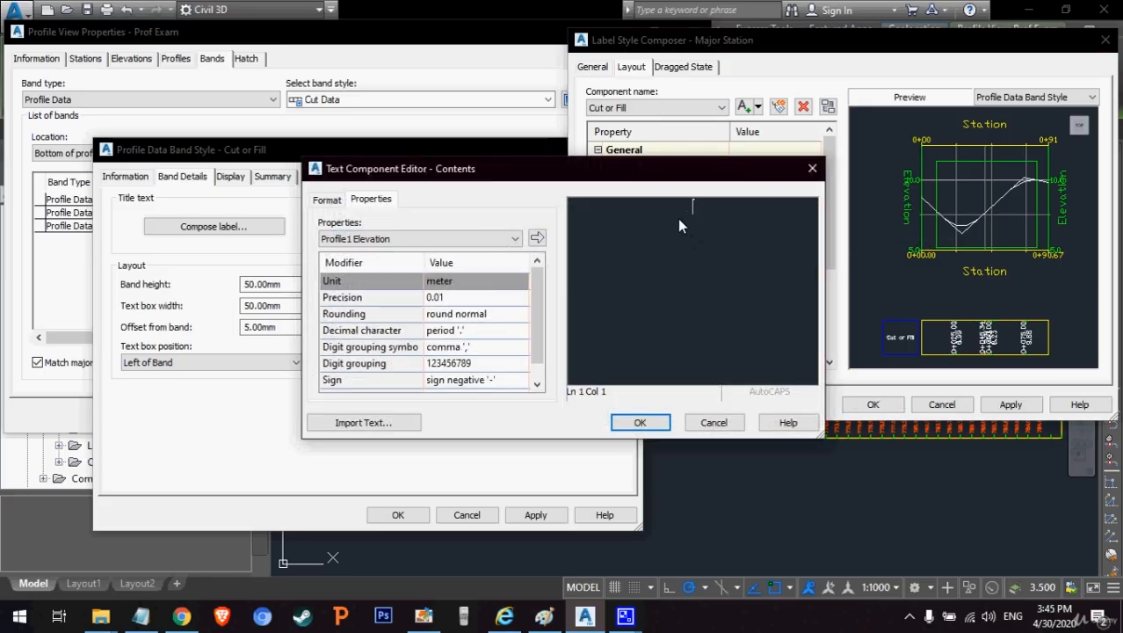
left_click(478, 242)
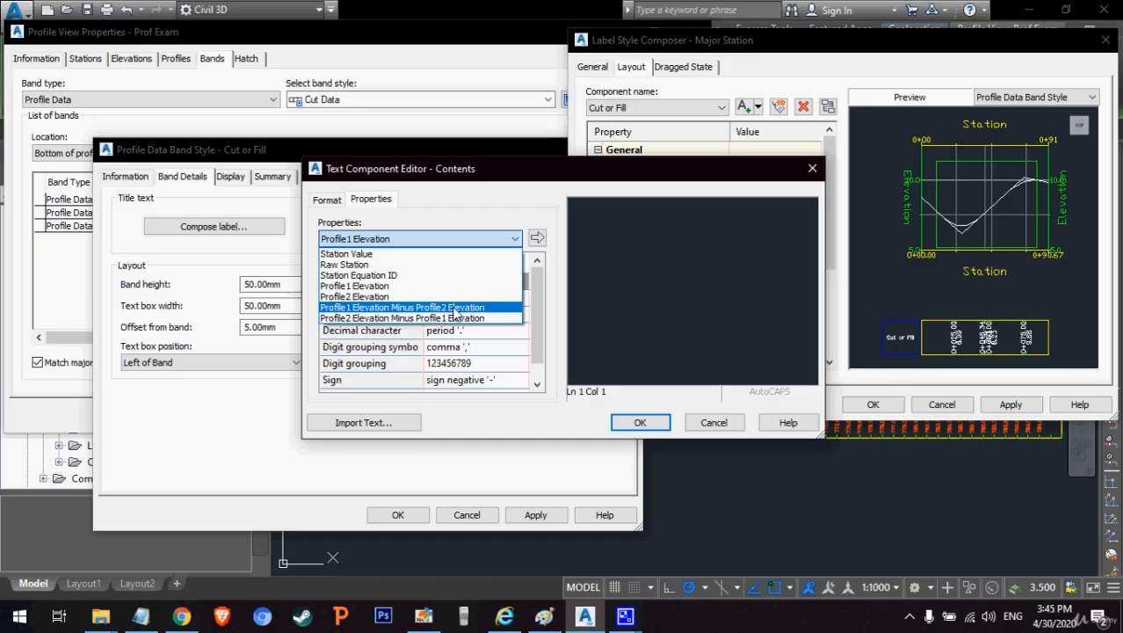
left_click(456, 308)
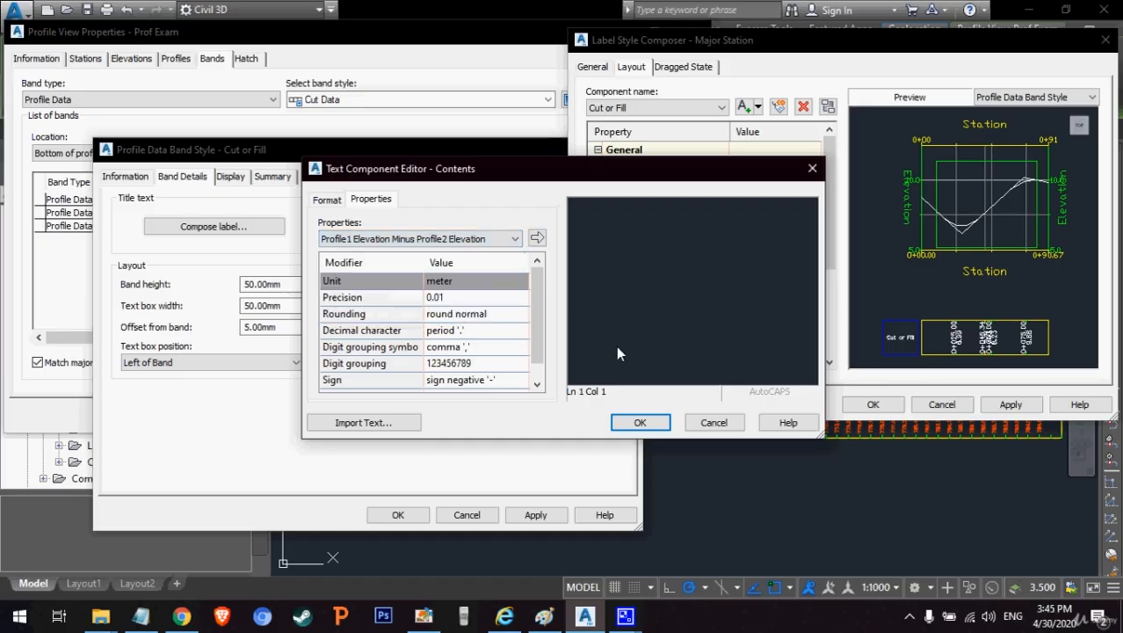
Step: Set the elevation difference's precision to 0.001 and insert the property into the Major Station label's contents
left_click(473, 299)
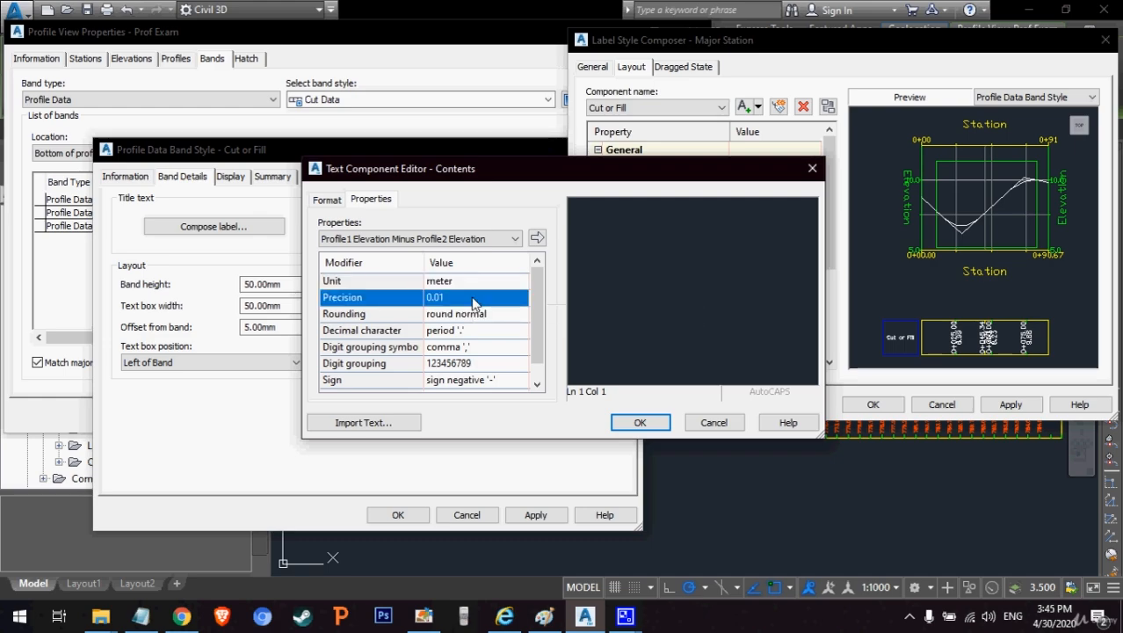
left_click(494, 300)
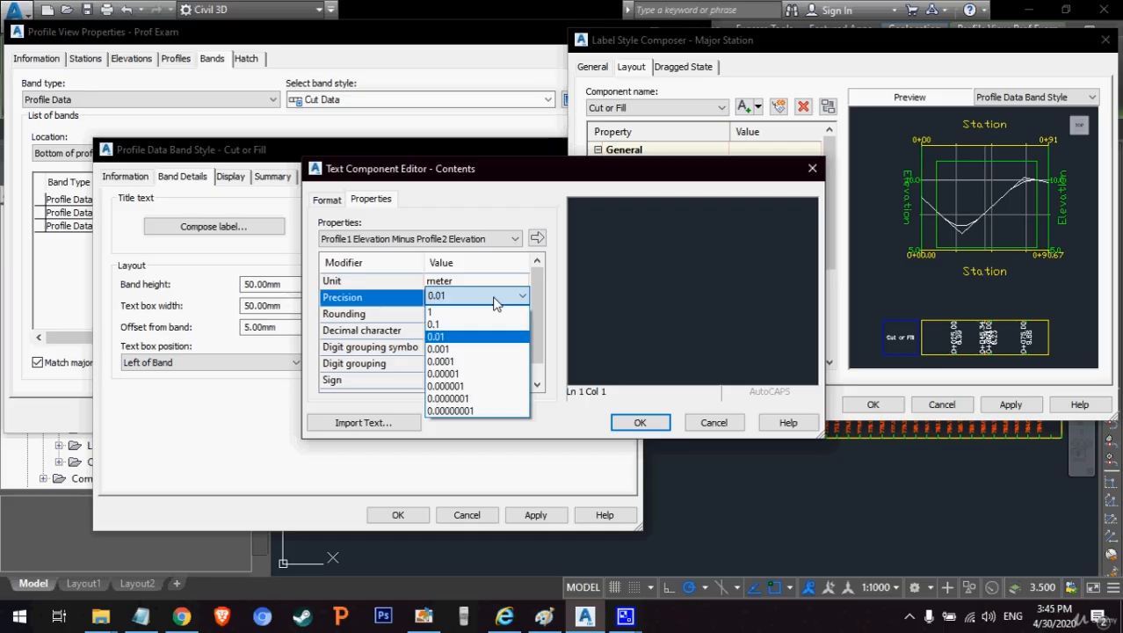
left_click(494, 302)
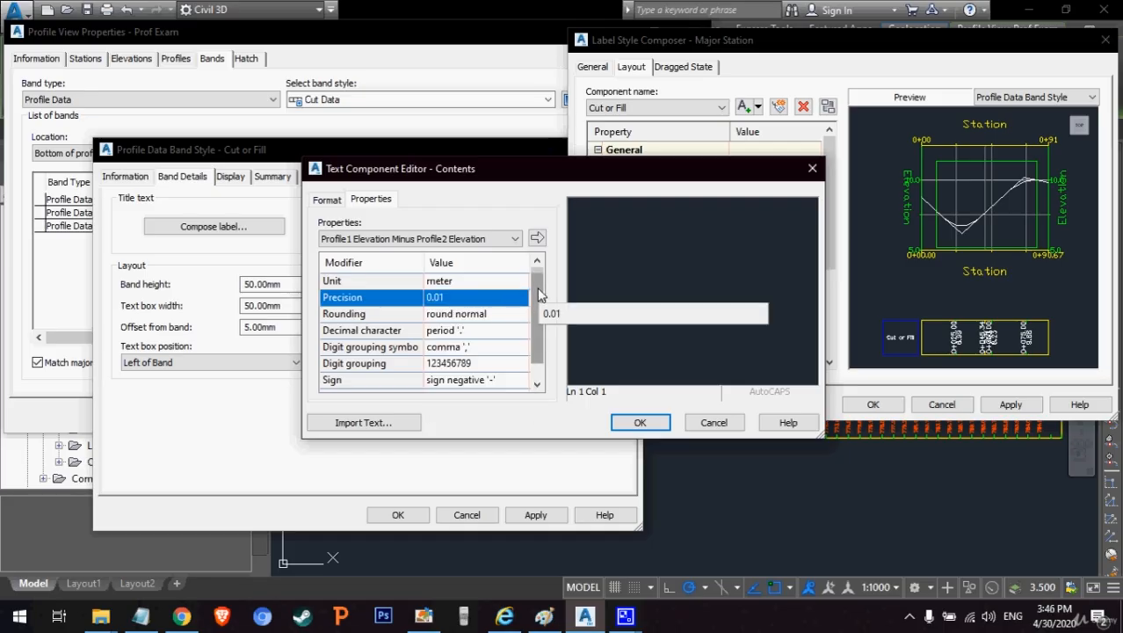
left_click_drag(539, 296, 538, 303)
scroll(528, 331, "up", 1)
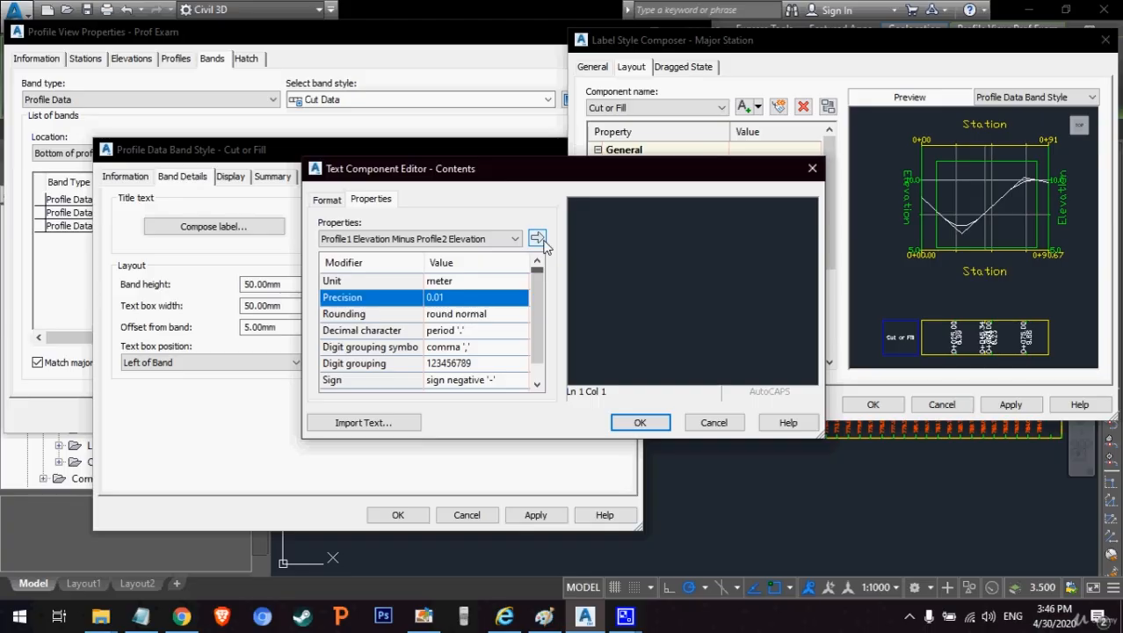
left_click(479, 297)
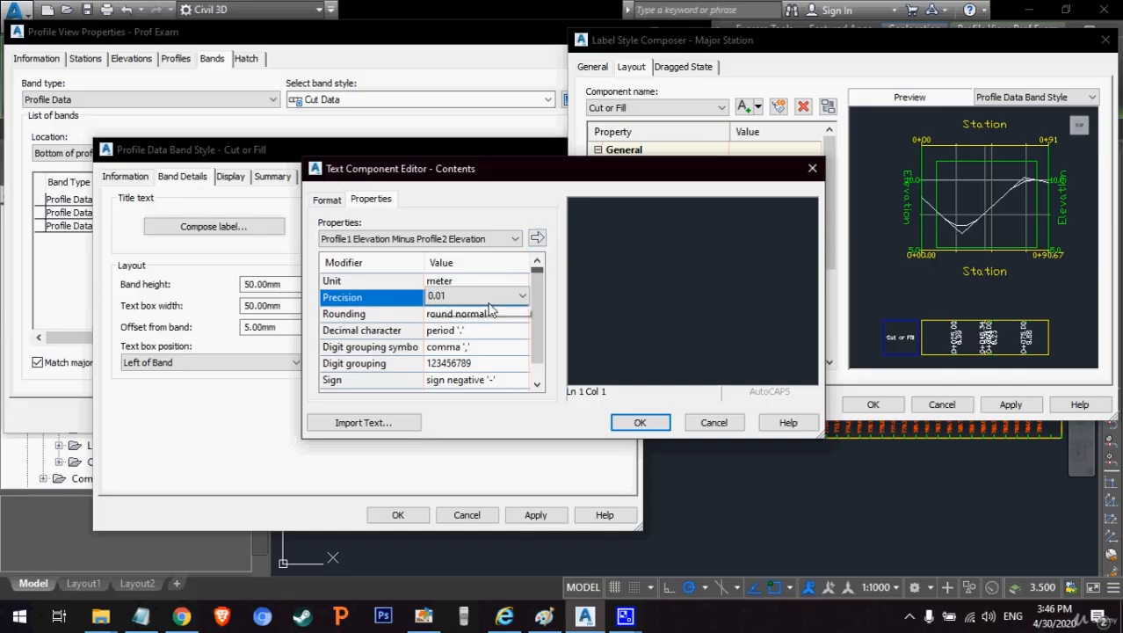
left_click(489, 298)
left_click(468, 350)
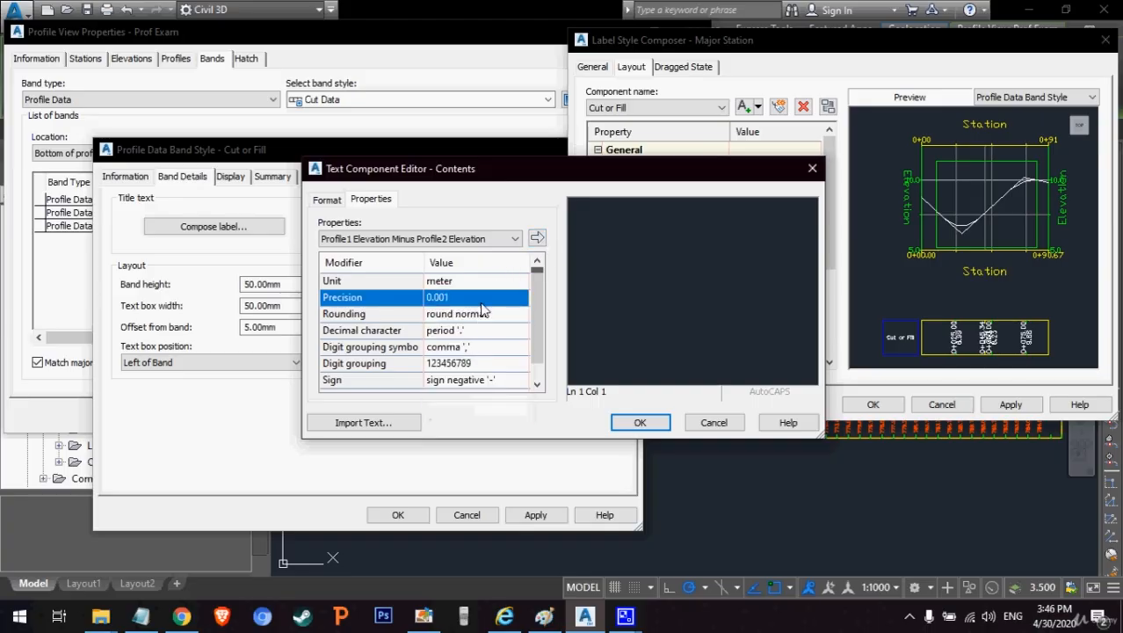
mouse_move(627, 621)
left_click(537, 240)
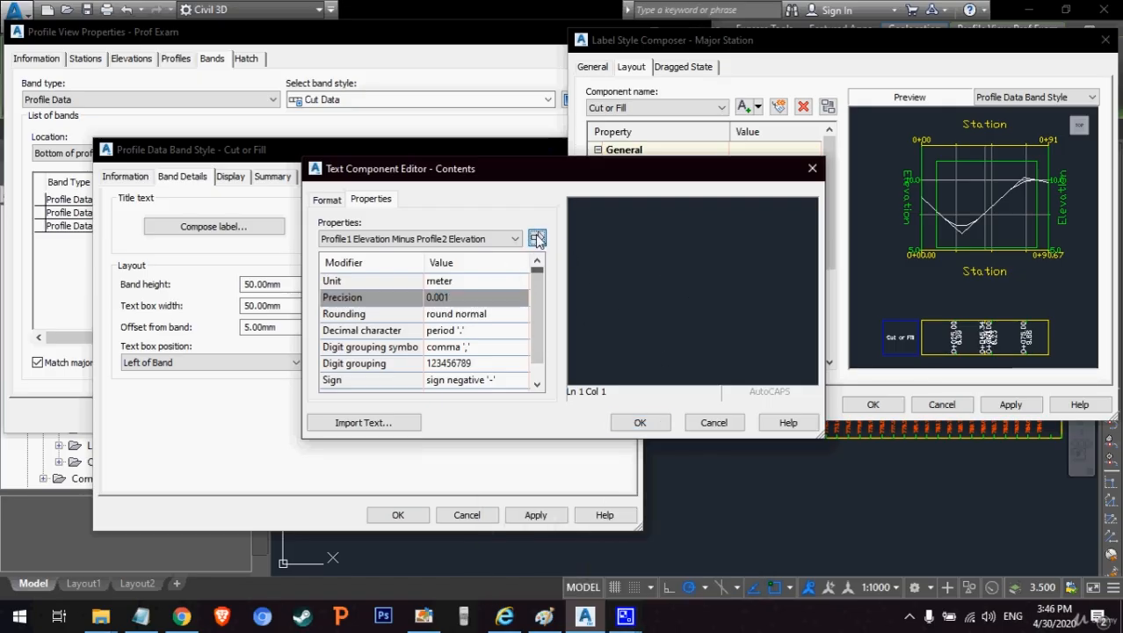
left_click(532, 296)
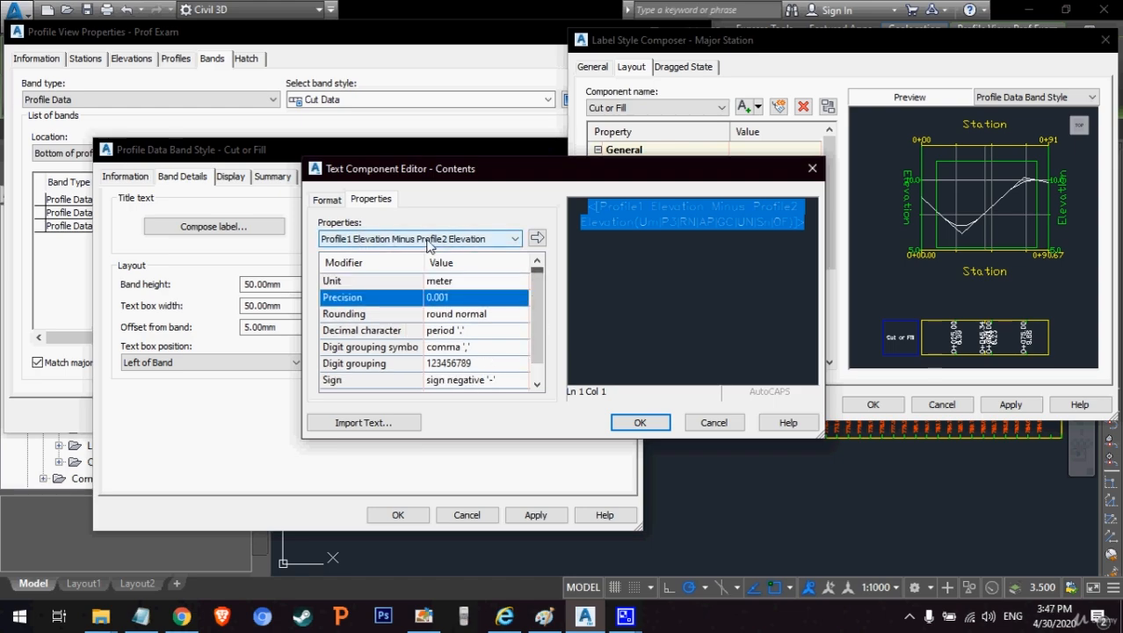
left_click(649, 423)
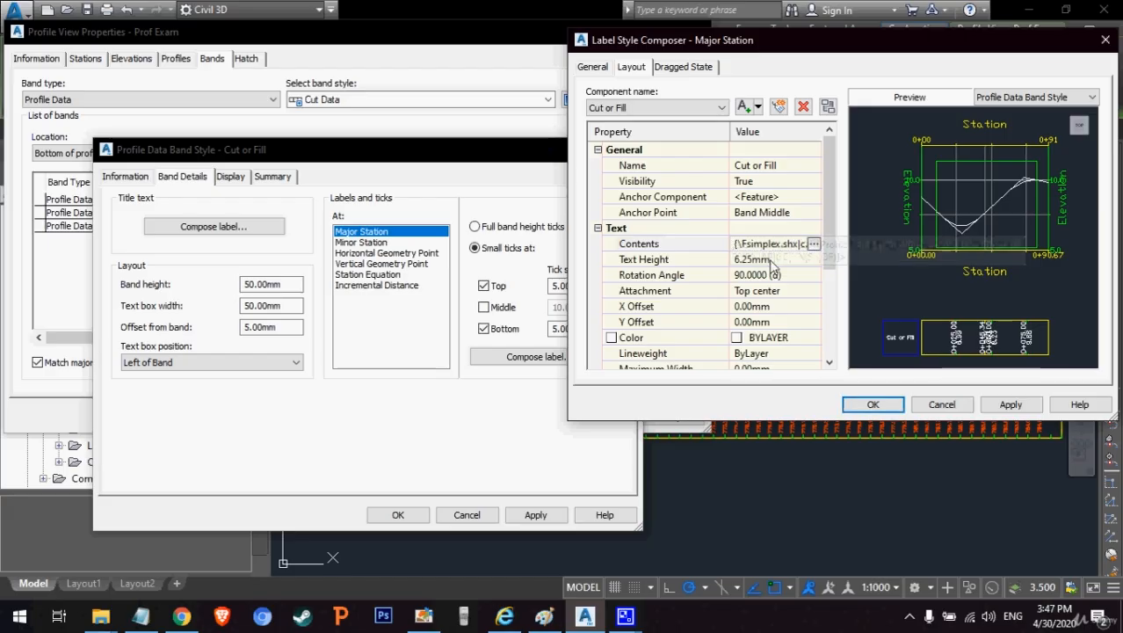
Step: Set the Major Station label's text height to 5.5 mm and its attachment to Middle center
left_click(770, 260)
type("5.5")
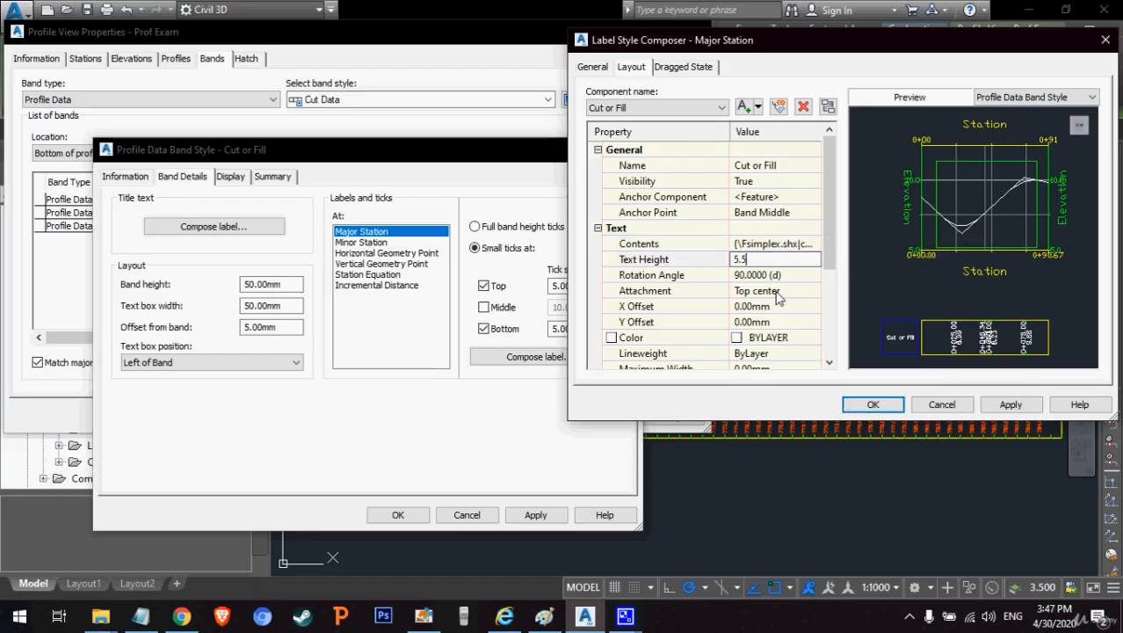
left_click(777, 291)
left_click(779, 291)
left_click(778, 357)
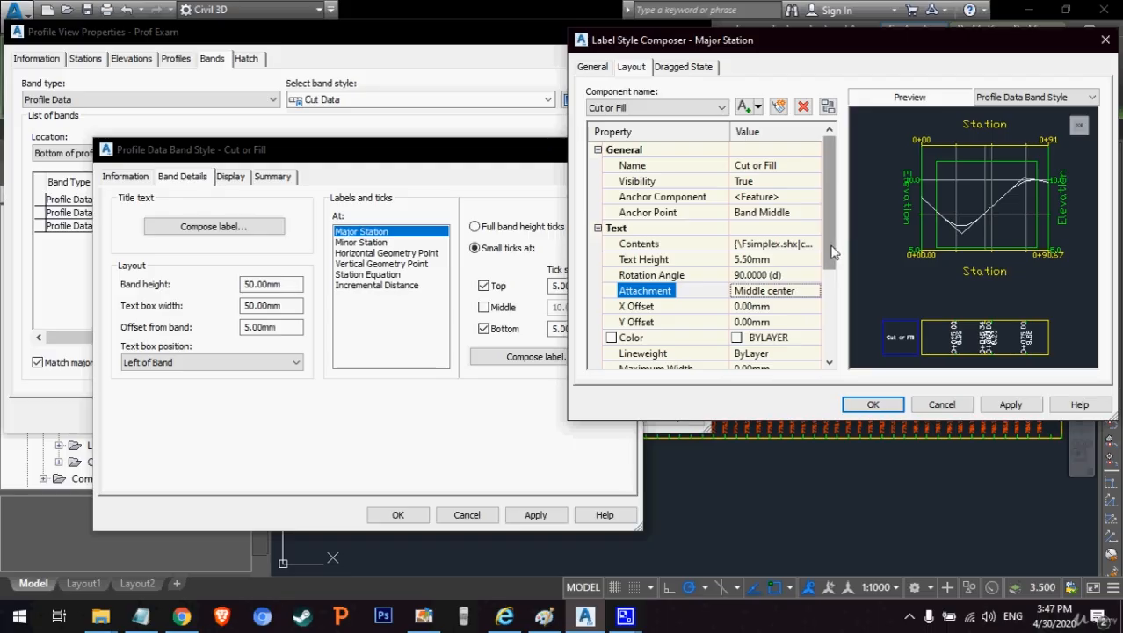
Step: Set the Major Station label's text color to index color 11 and accept the label style
left_click_drag(833, 251, 841, 197)
left_click(790, 339)
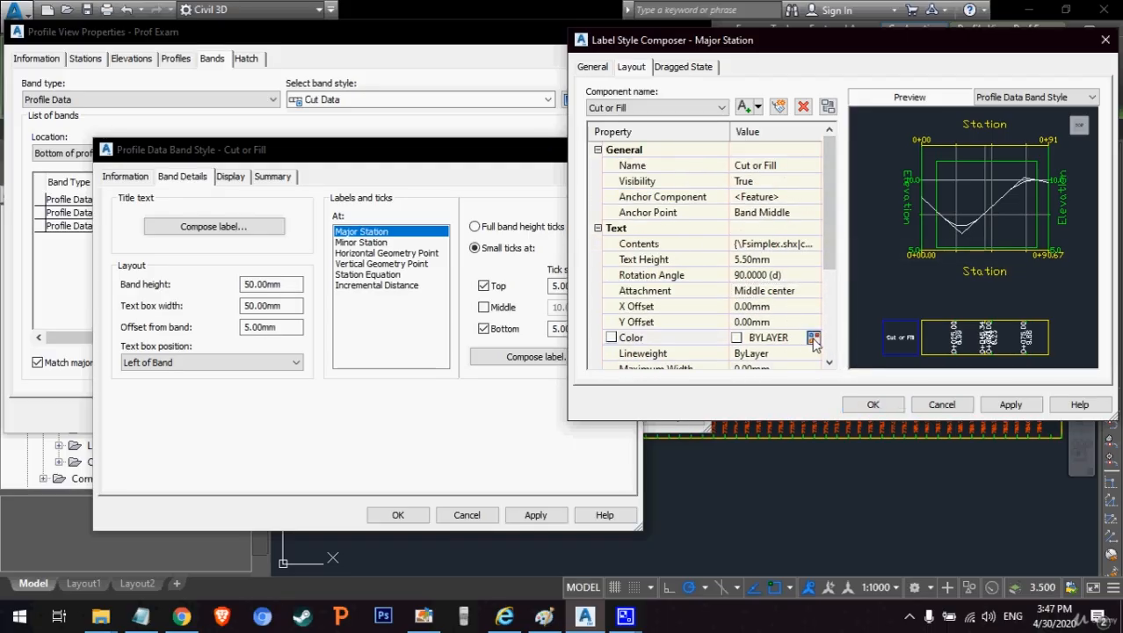
left_click(807, 337)
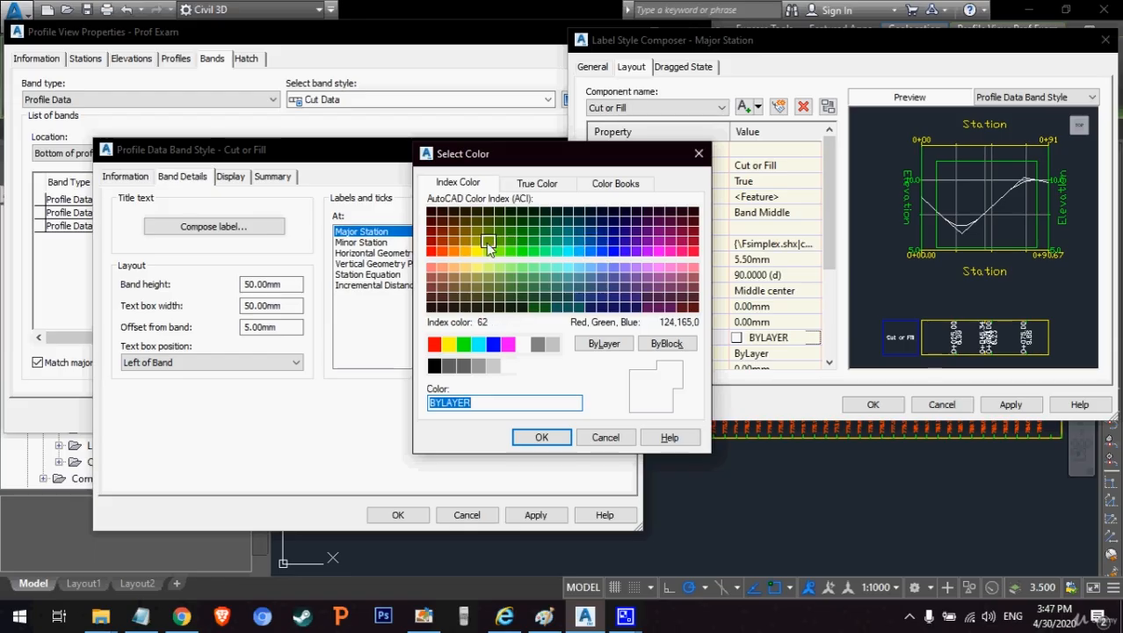
left_click(443, 268)
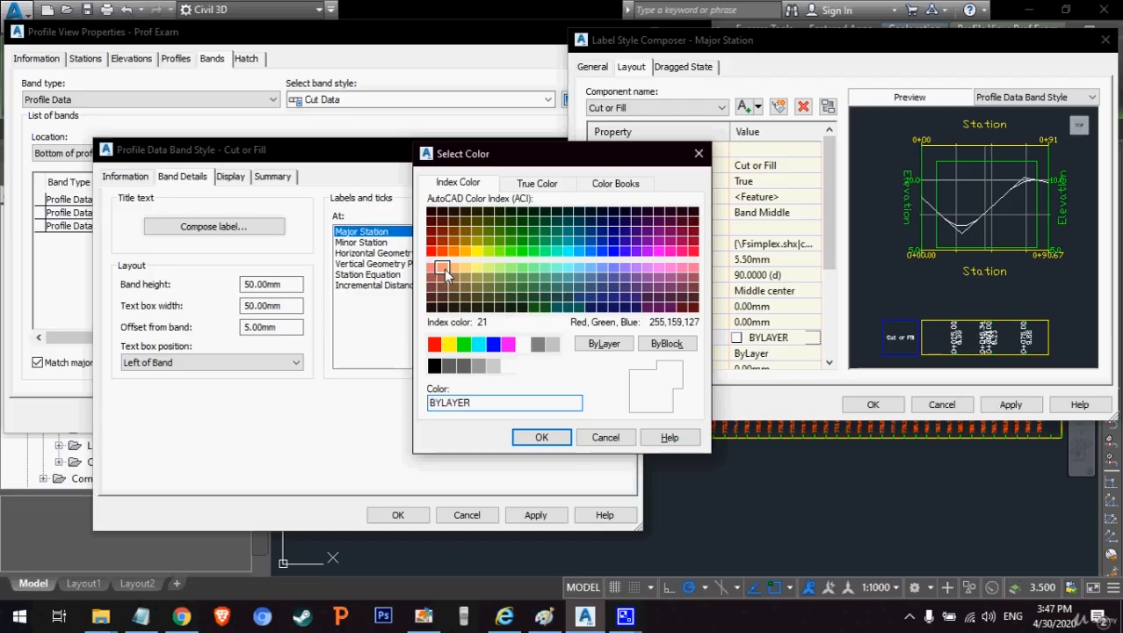
left_click(432, 268)
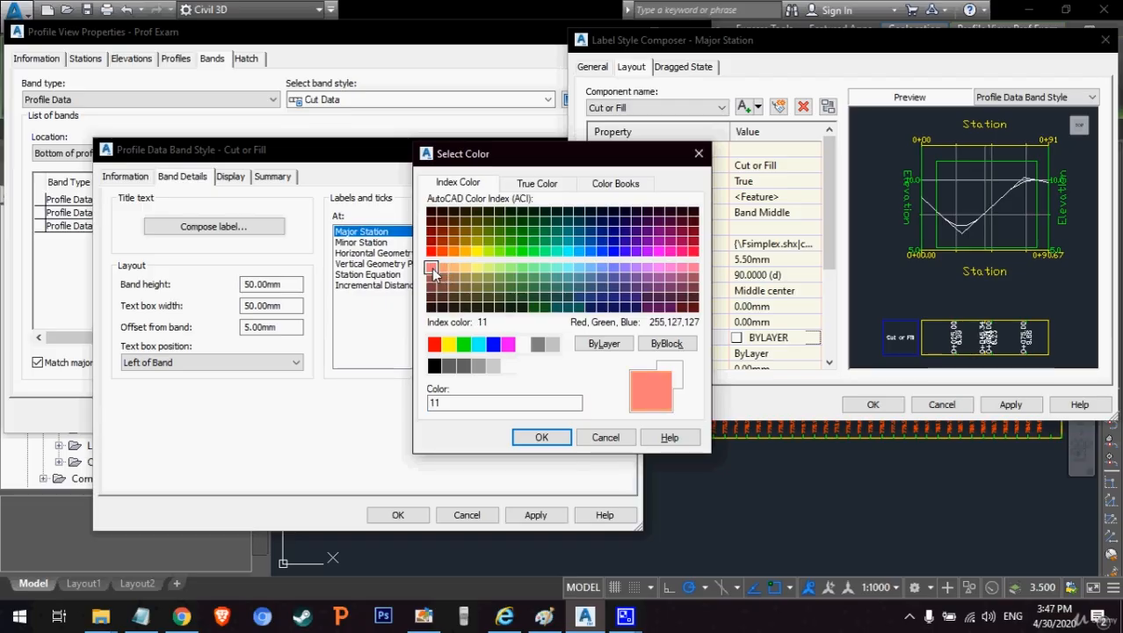
left_click(539, 437)
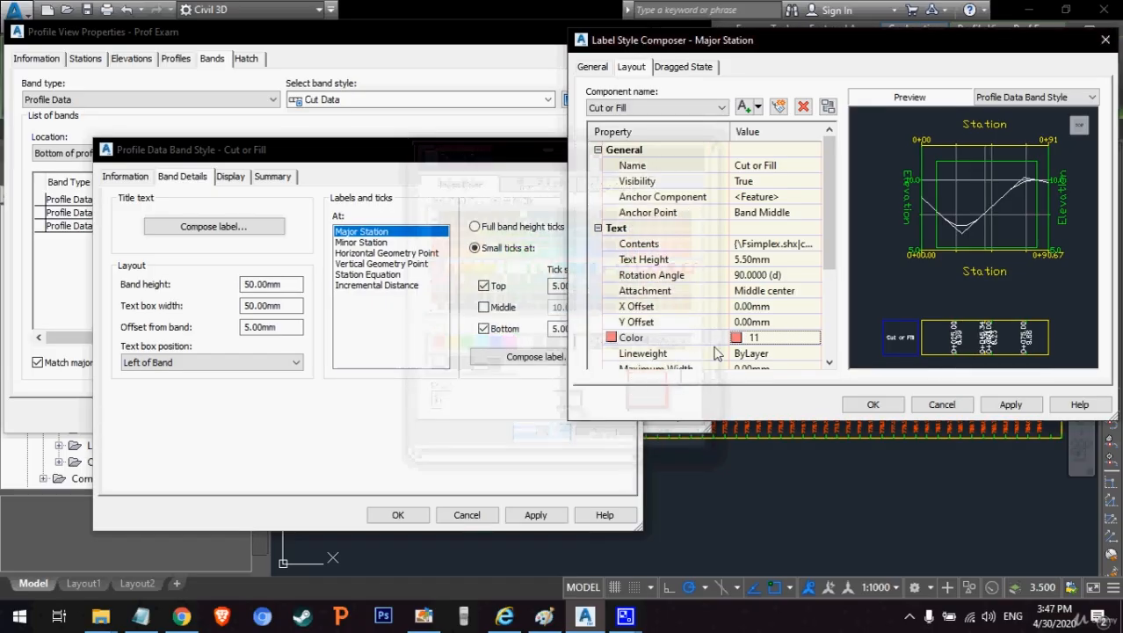
left_click(875, 404)
Step: Hide the Cut or Fill style's labels at minor stations, vertical geometry points, horizontal geometry points and station equations
left_click(230, 177)
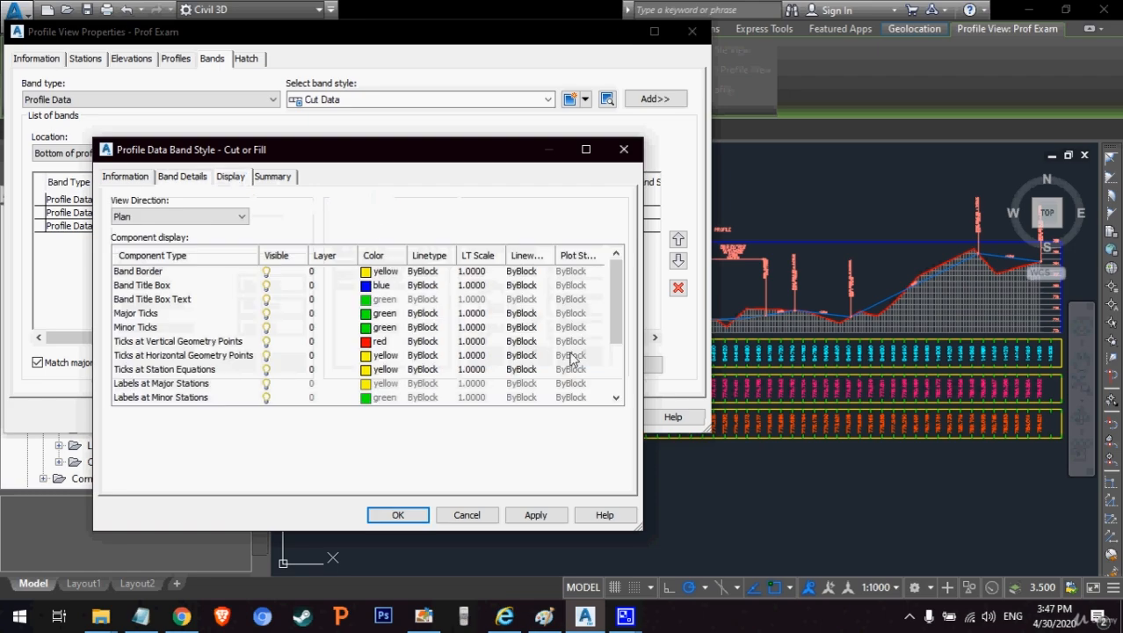
left_click(619, 386)
left_click(266, 369)
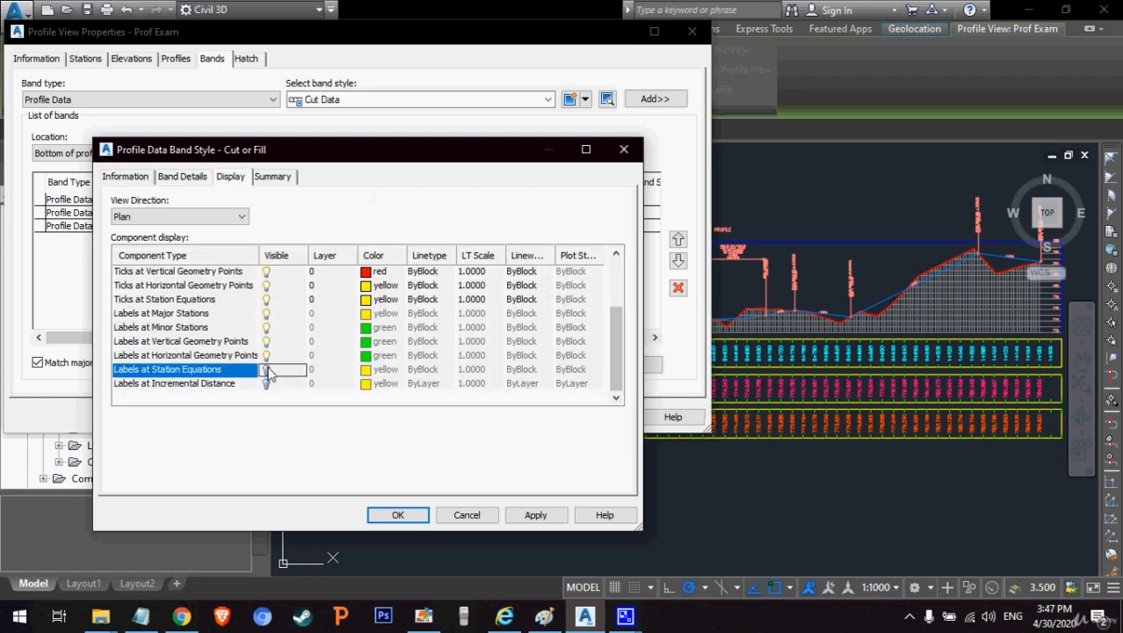
left_click(267, 355)
left_click(267, 341)
left_click(267, 327)
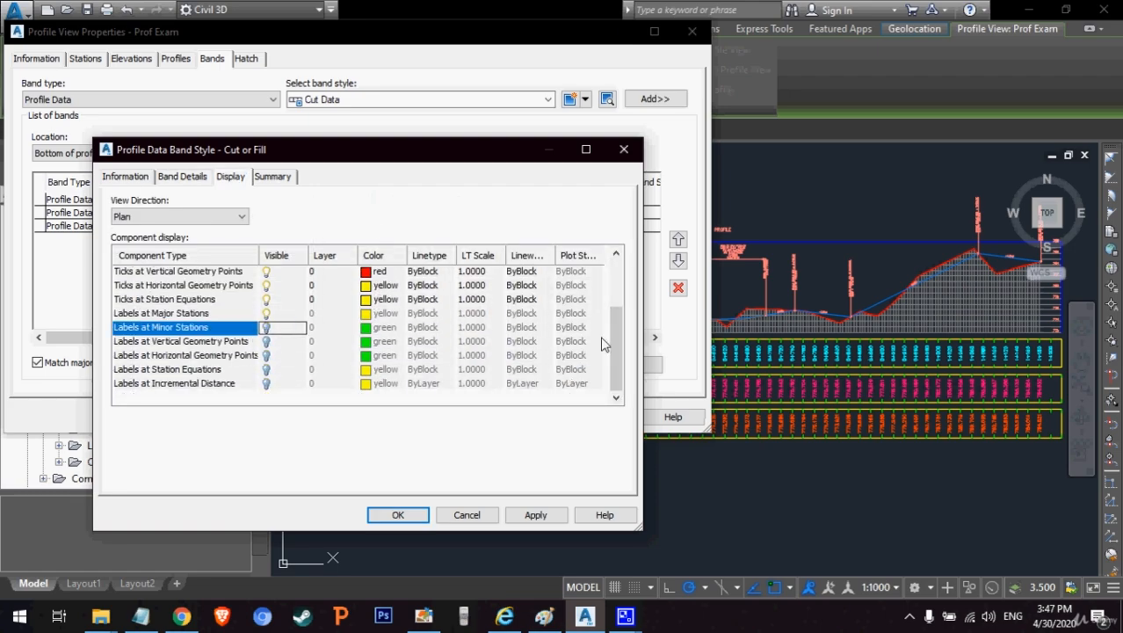
Step: Hide the minor ticks and the ticks at vertical geometry points, horizontal geometry points and station equations, and save the band style
left_click_drag(617, 345, 620, 279)
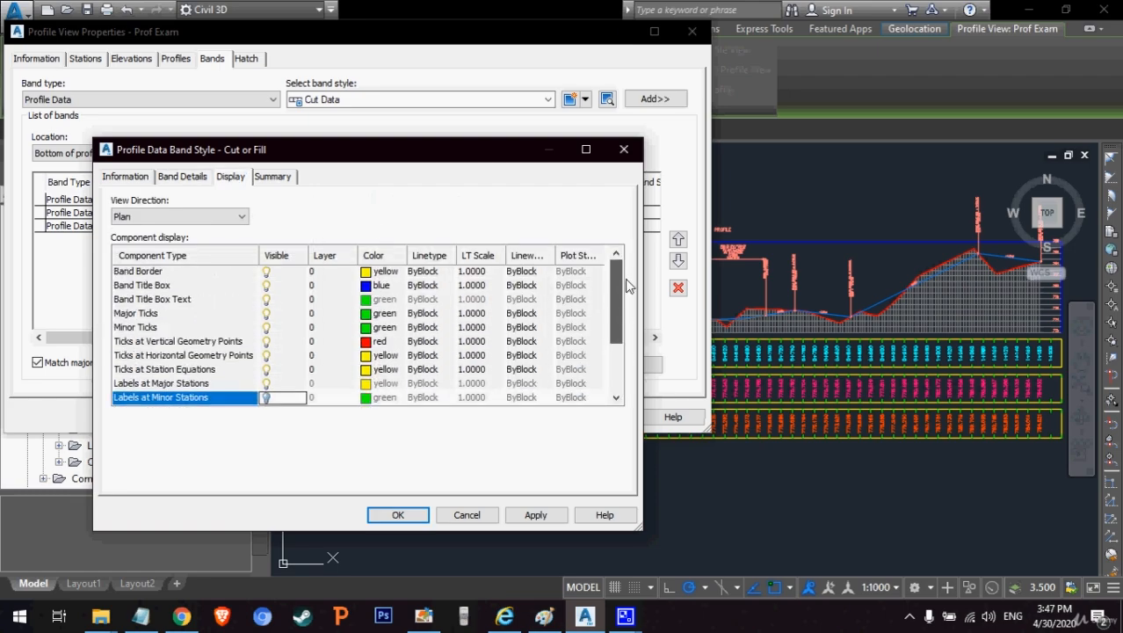
left_click(267, 370)
left_click(266, 355)
left_click(266, 341)
left_click(266, 327)
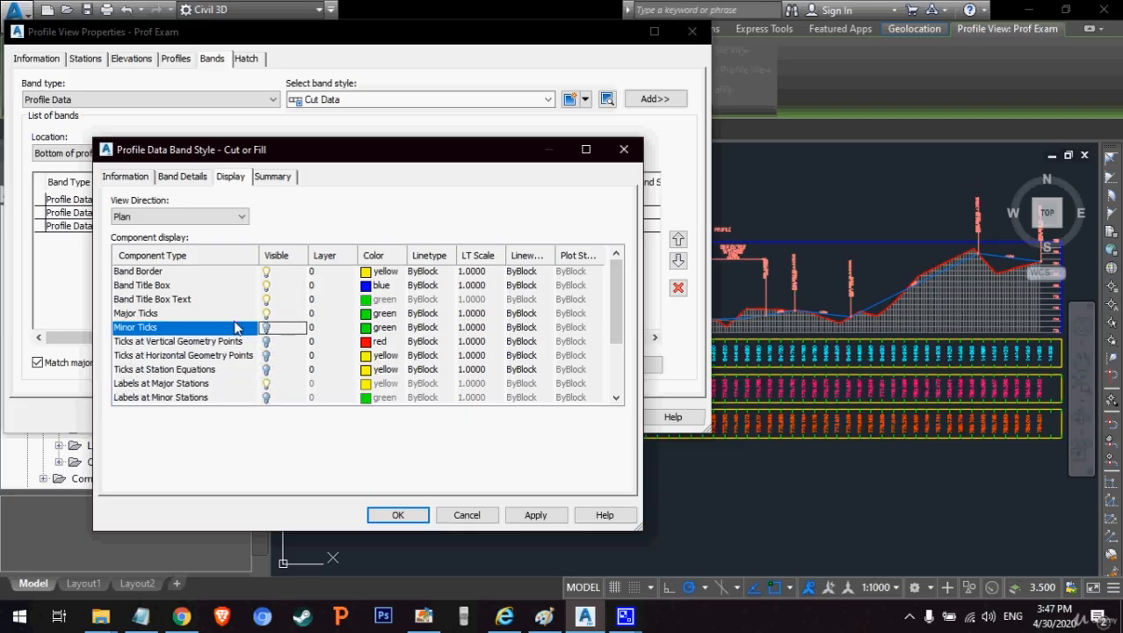
left_click(556, 520)
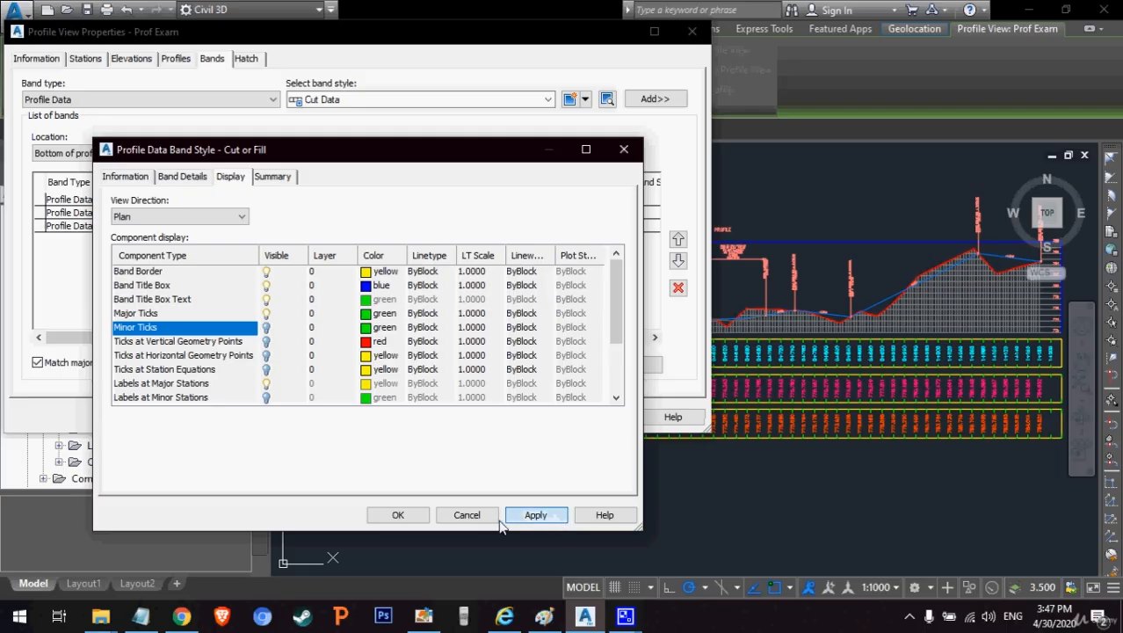
left_click(397, 515)
Step: Add the Cut or Fill band at the bottom of the profile view, accepting the default geometry points
left_click(651, 102)
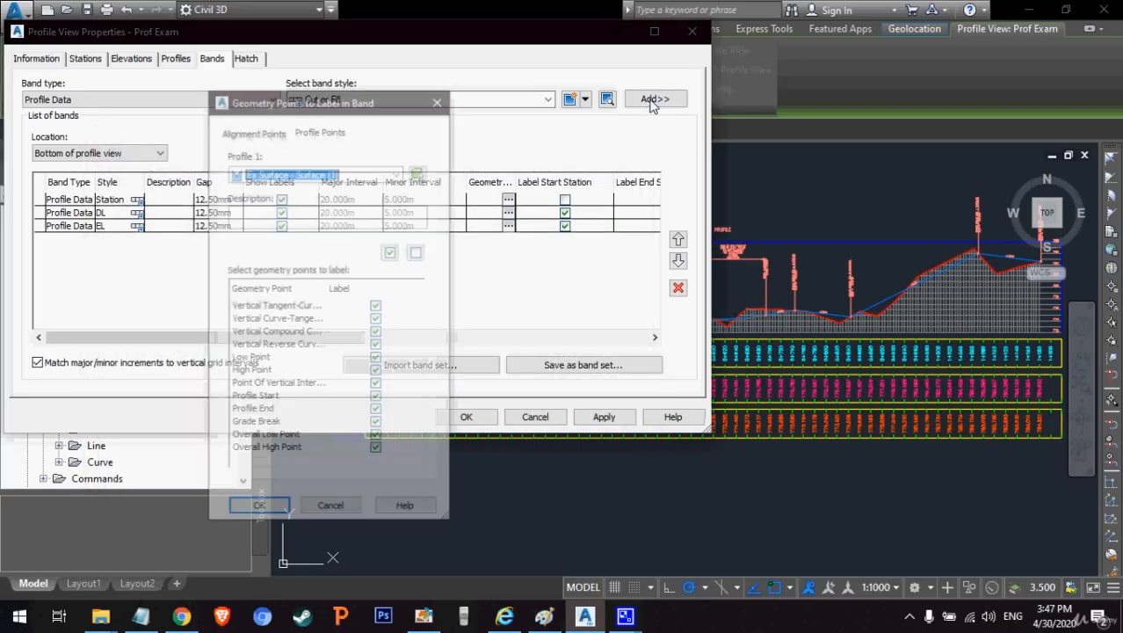
left_click(252, 510)
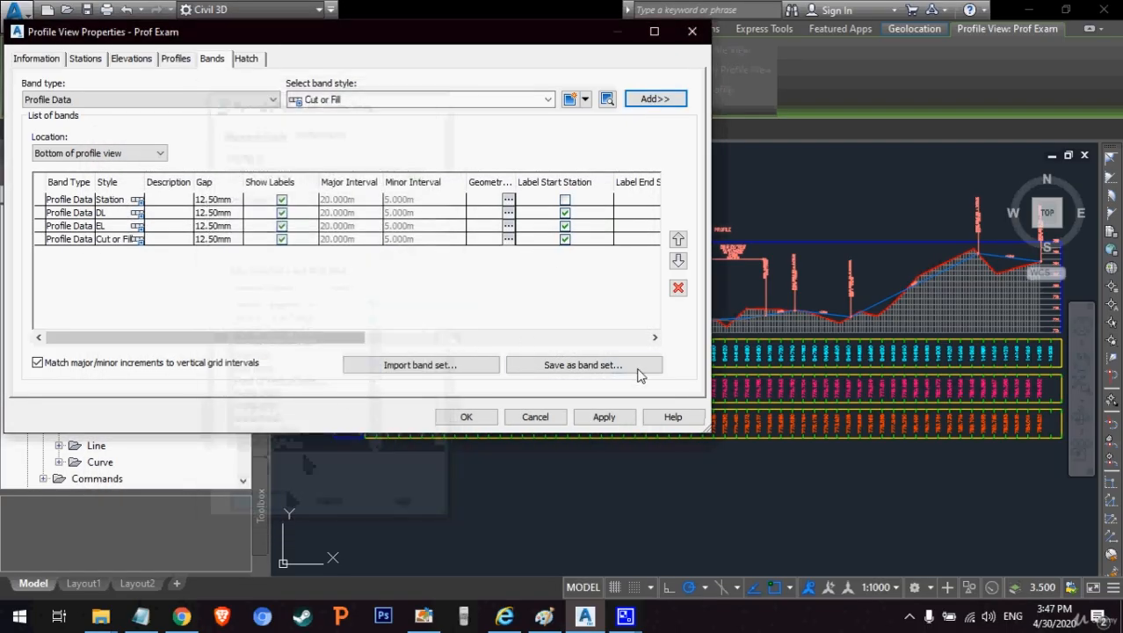
Step: Apply the band changes to the profile view and examine the new Cut or Fill band beneath the profile
left_click(629, 420)
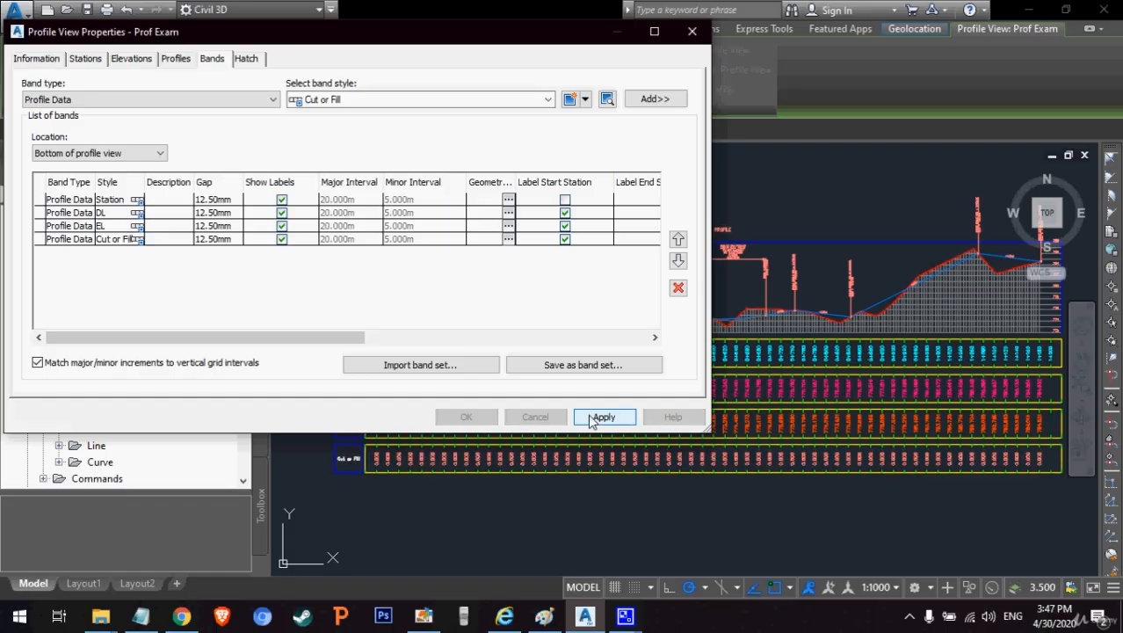
left_click(466, 416)
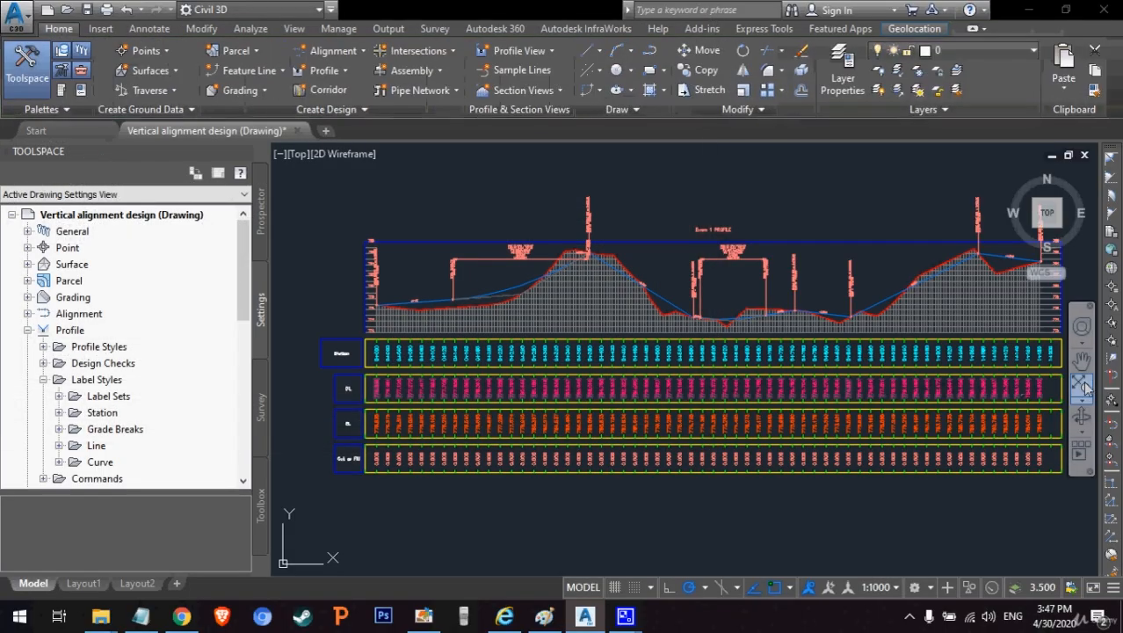
left_click(1082, 368)
scroll(410, 471, "up", 4)
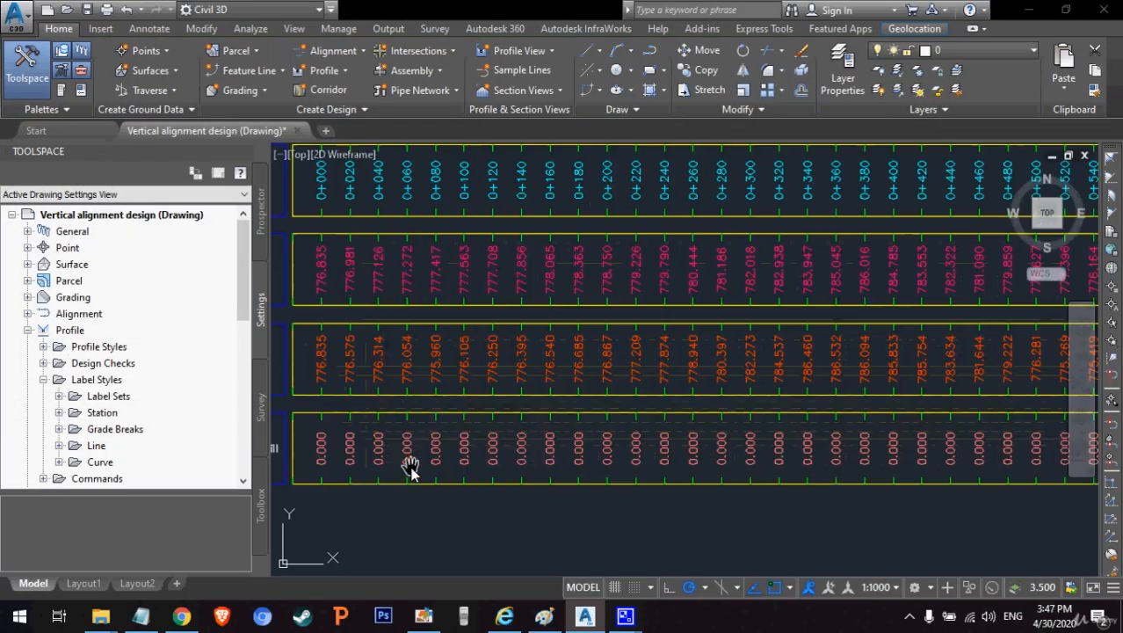
mouse_move(785, 437)
left_mouse_down()
mouse_move(311, 364)
mouse_move(782, 406)
left_mouse_up()
scroll(514, 385, "down", 2)
left_click_drag(515, 284, 510, 336)
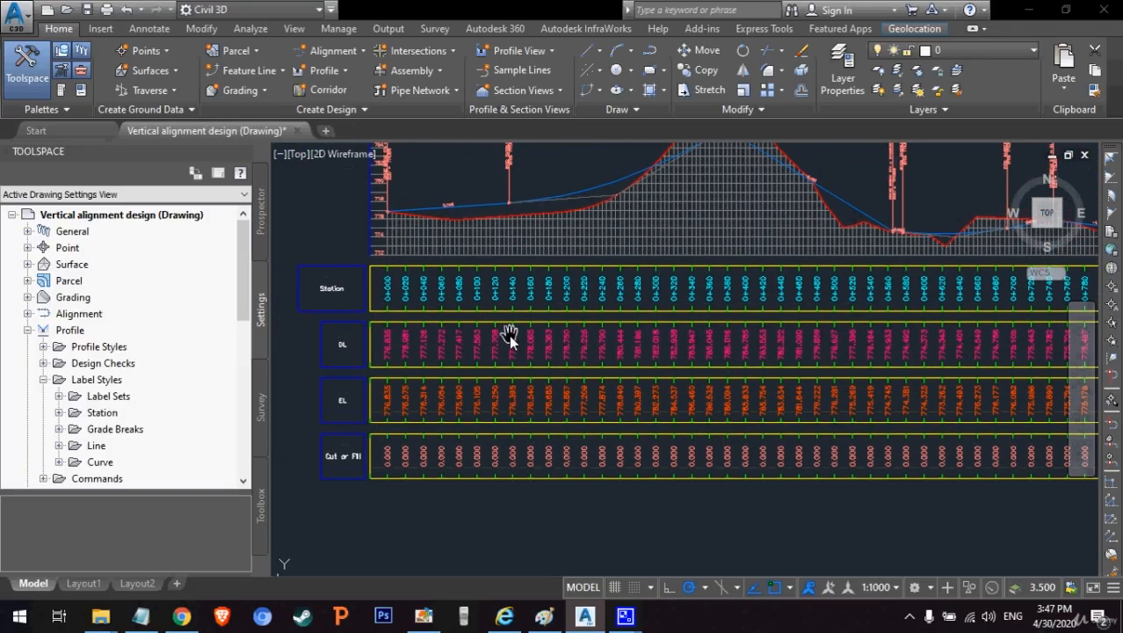
right_click(510, 336)
left_click(523, 346)
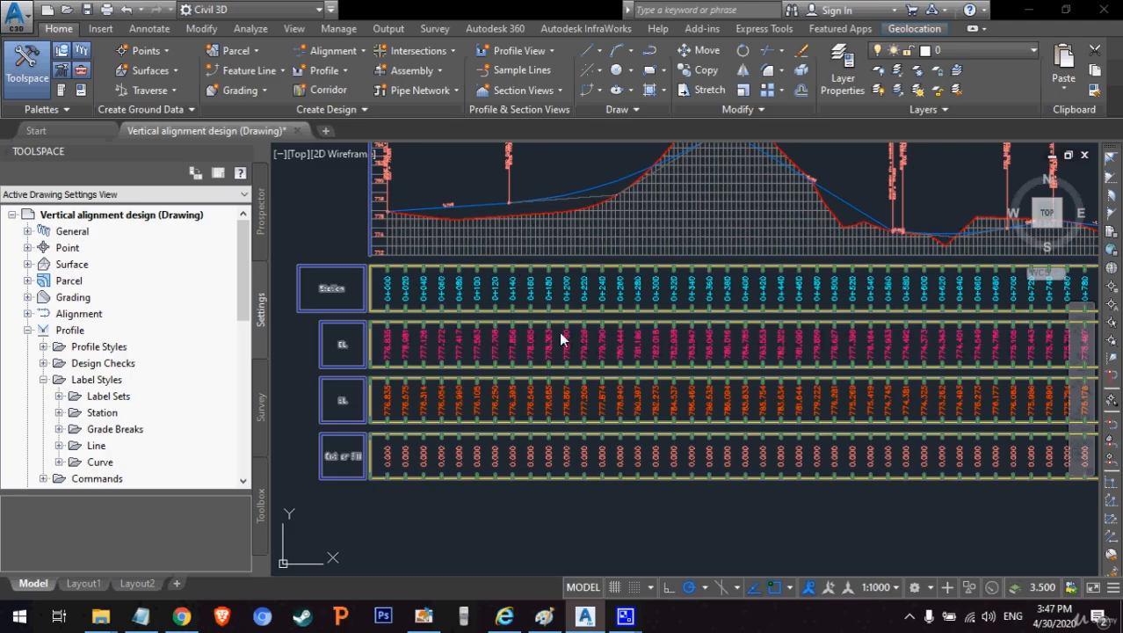
Step: Set Profile1 of the Cut or Fill band to VEXAM (2) in the profile view properties and apply the change
left_click(683, 218)
right_click(683, 218)
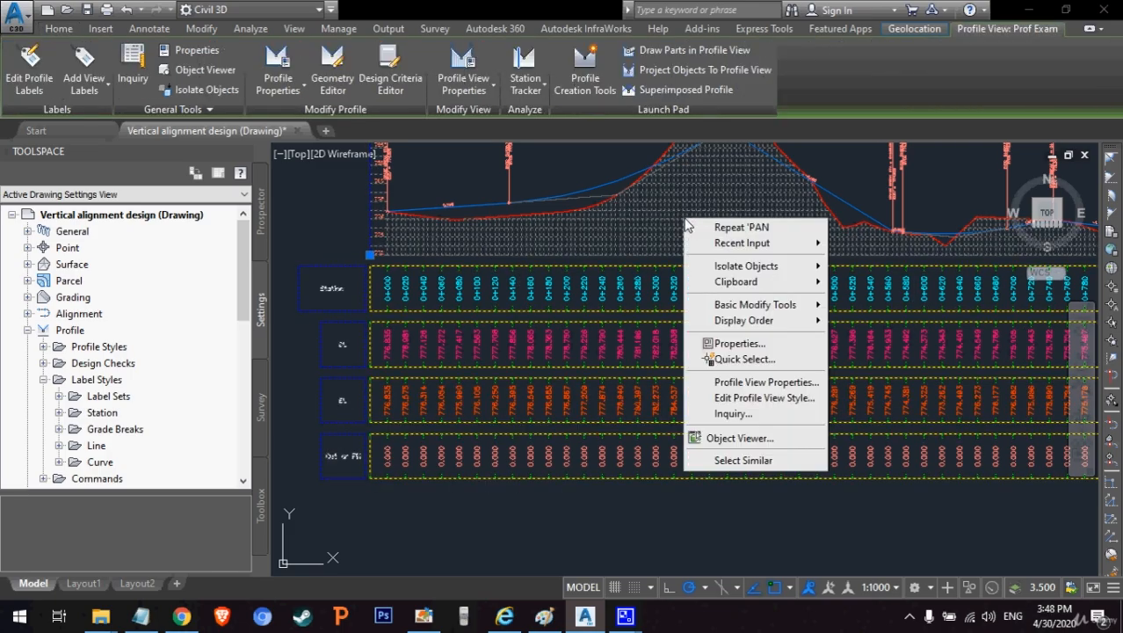
left_click(761, 381)
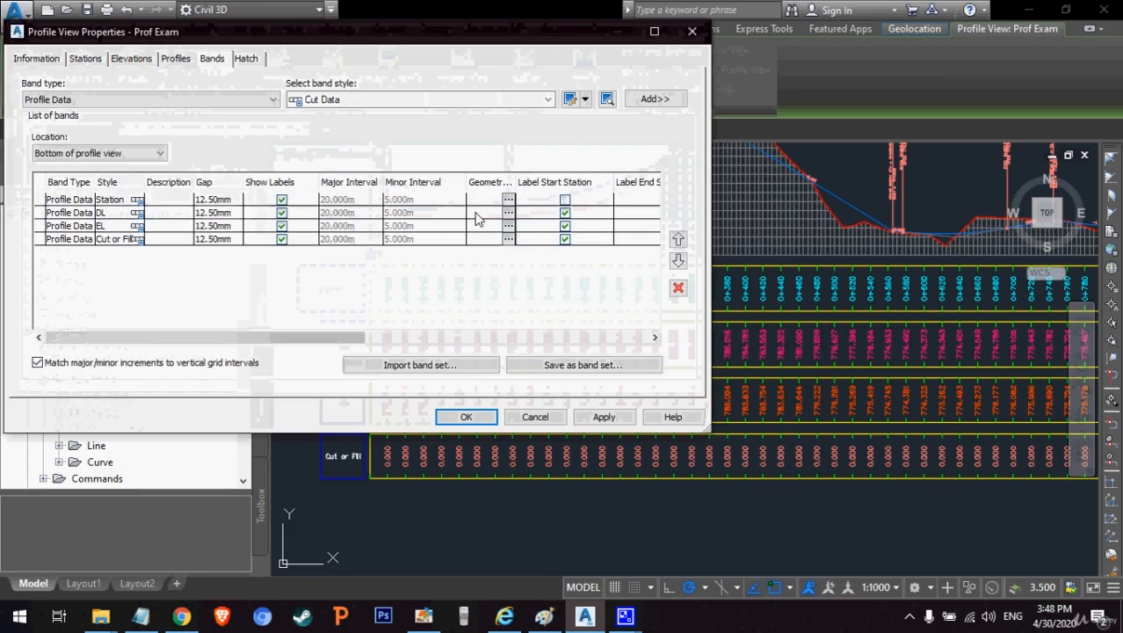
left_click(397, 336)
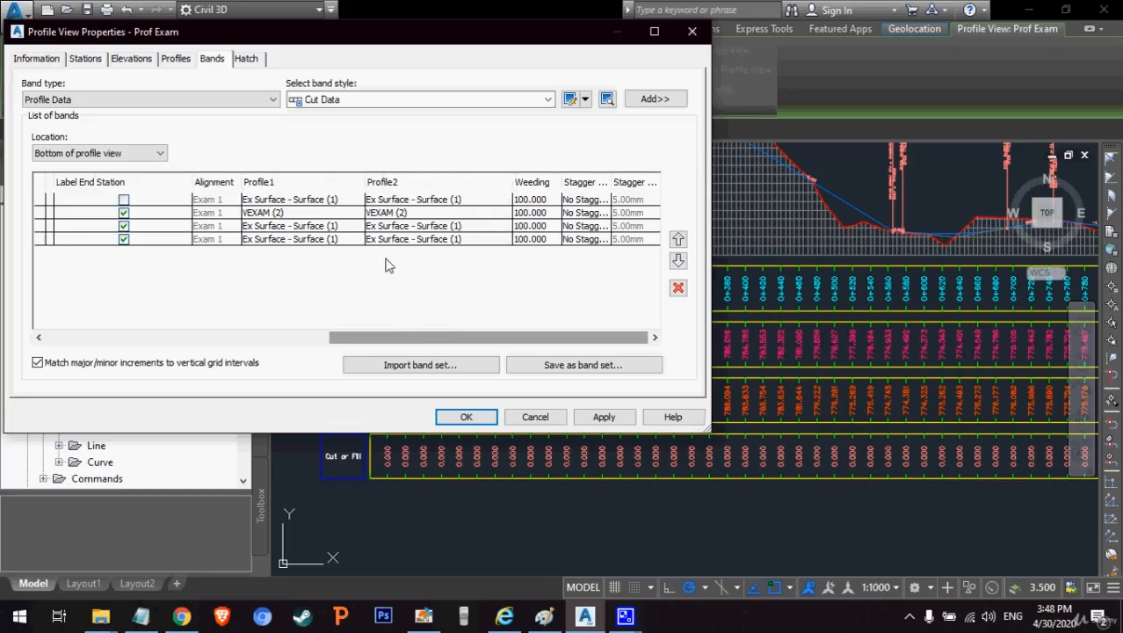
left_click(341, 240)
left_click(337, 241)
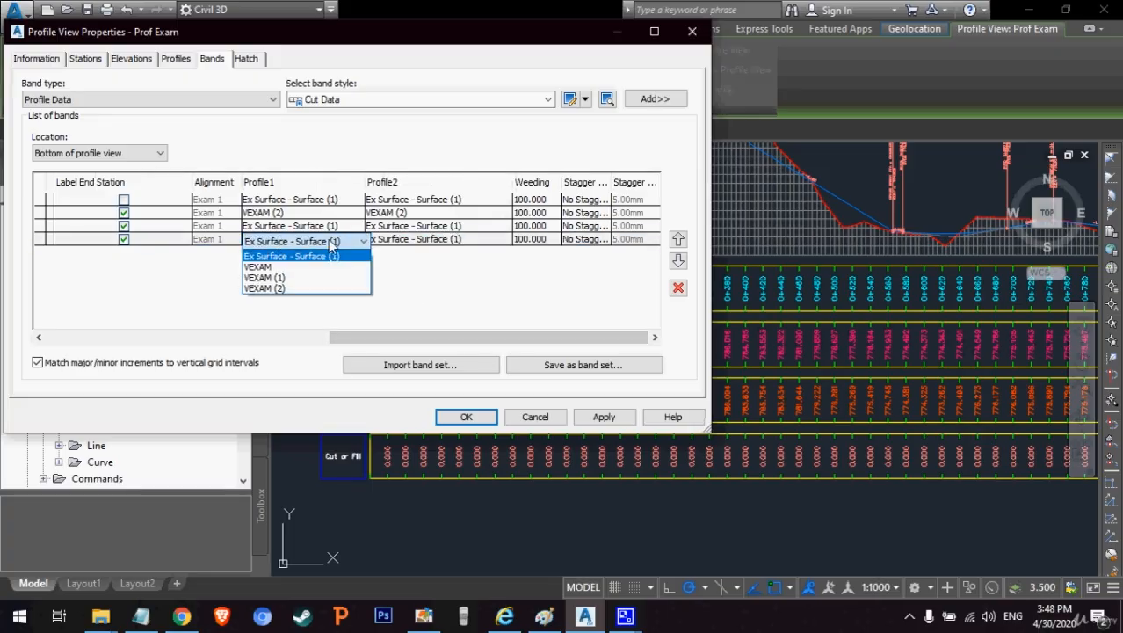
left_click(268, 289)
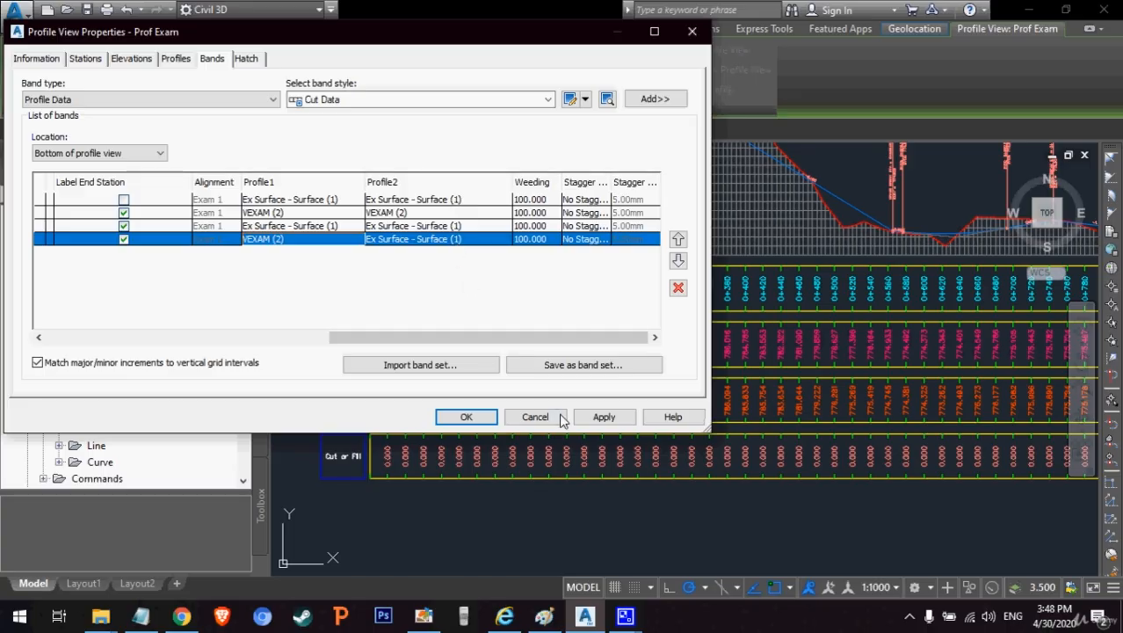
left_click(594, 419)
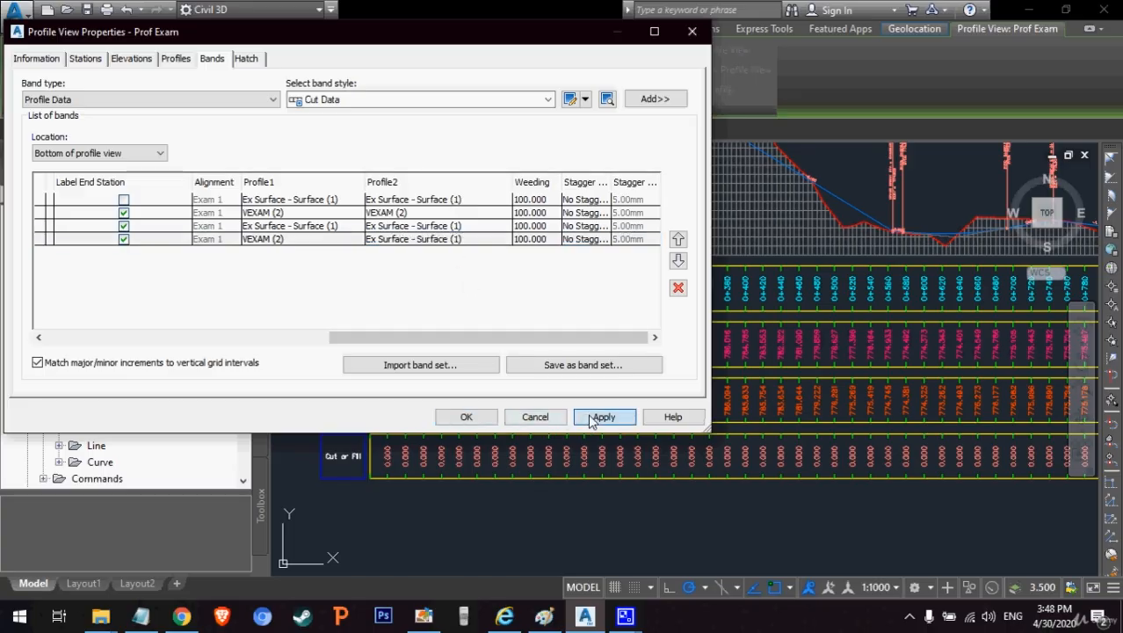
left_click(469, 418)
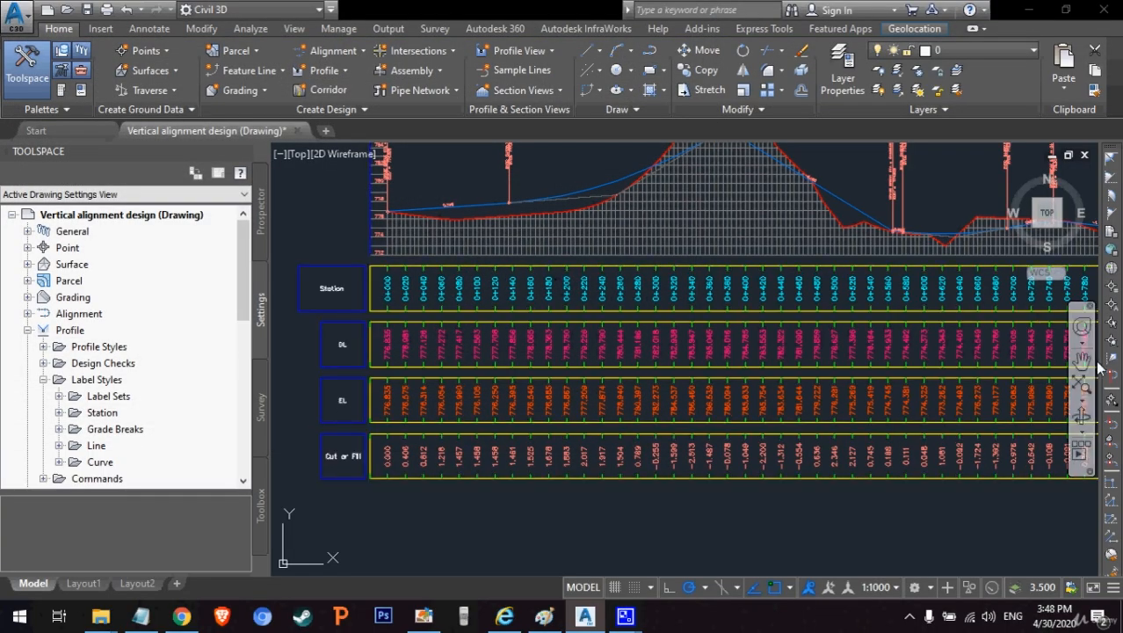
Step: Examine the Cut or Fill values from station 0+000 onward against the DL and EL bands and the plotted profiles
left_click(1082, 368)
left_click_drag(679, 288, 685, 301)
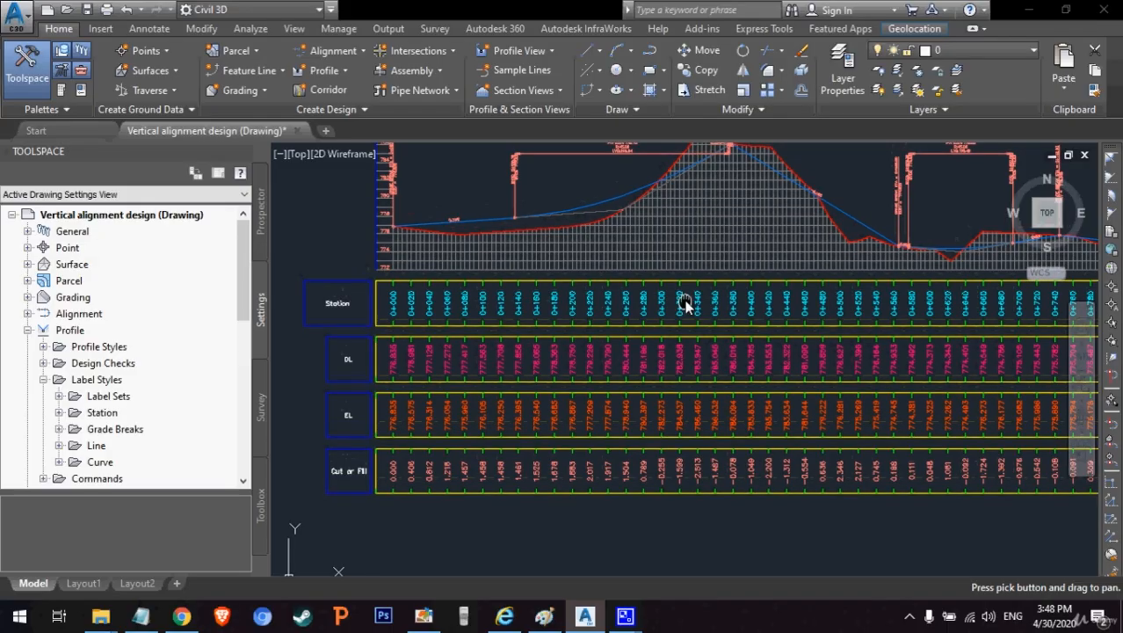
scroll(482, 234, "up", 2)
scroll(482, 234, "up", 2)
left_click_drag(482, 234, 473, 324)
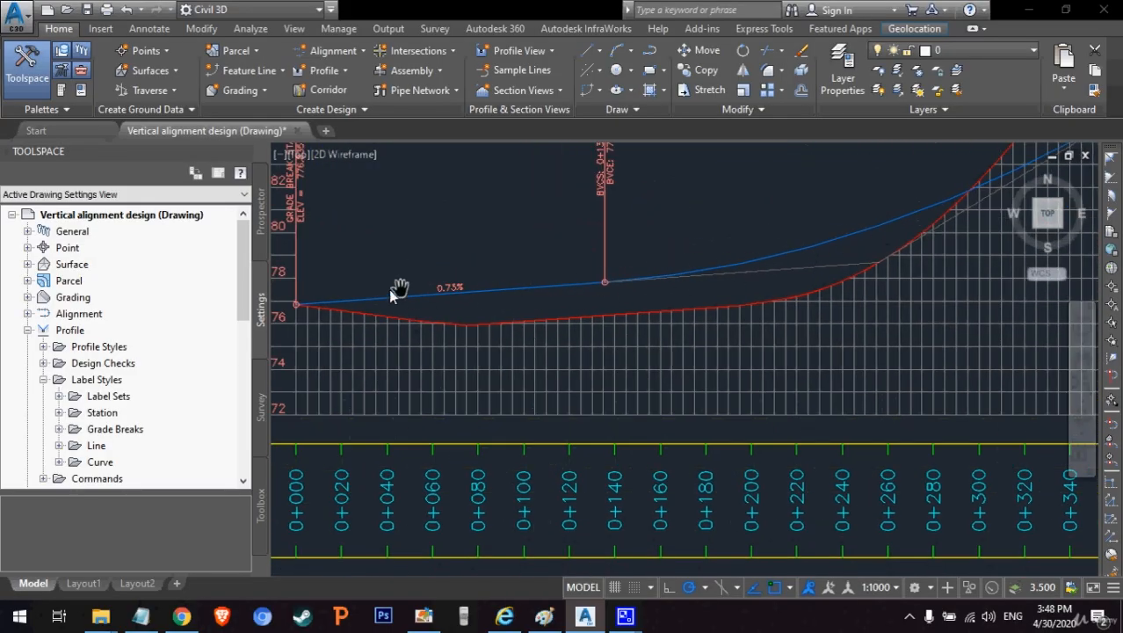
scroll(583, 399, "down", 4)
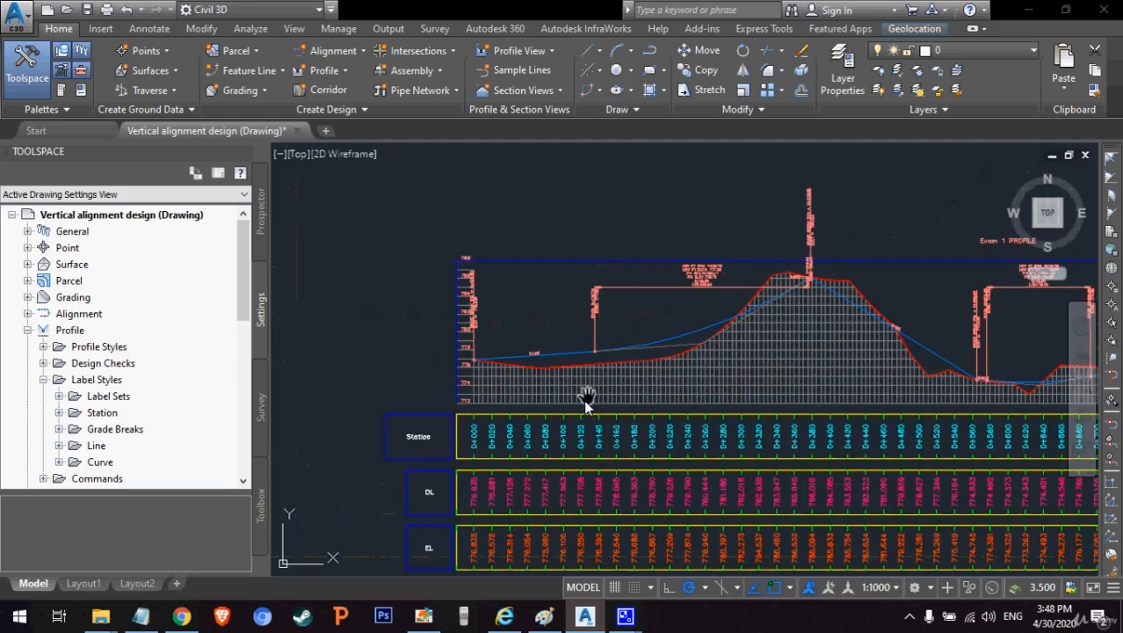
mouse_move(556, 469)
left_mouse_down()
mouse_move(558, 287)
mouse_move(500, 302)
left_mouse_up()
scroll(455, 411, "up", 2)
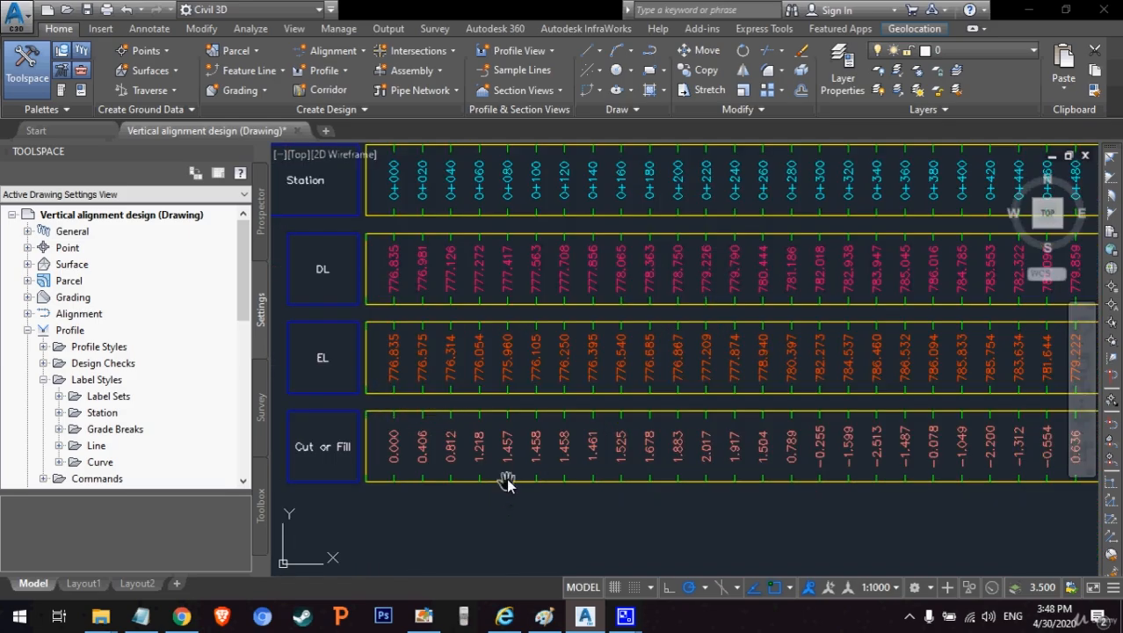
left_click_drag(616, 449, 575, 453)
mouse_move(455, 472)
left_mouse_down()
mouse_move(469, 451)
mouse_move(458, 469)
mouse_move(424, 477)
left_mouse_up()
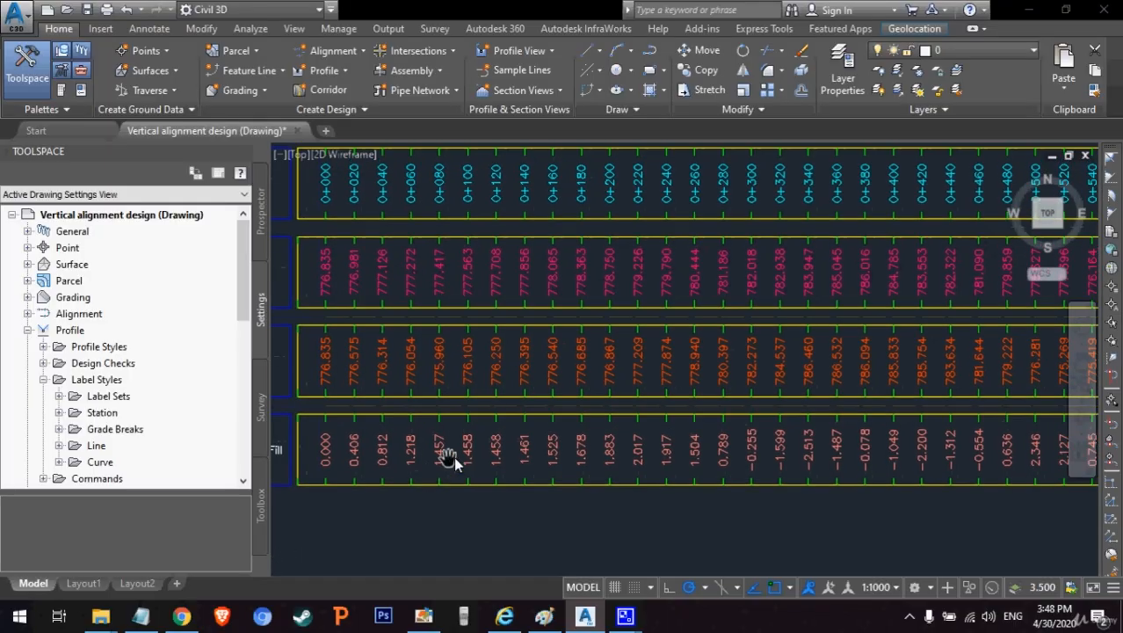
left_click_drag(574, 466, 464, 472)
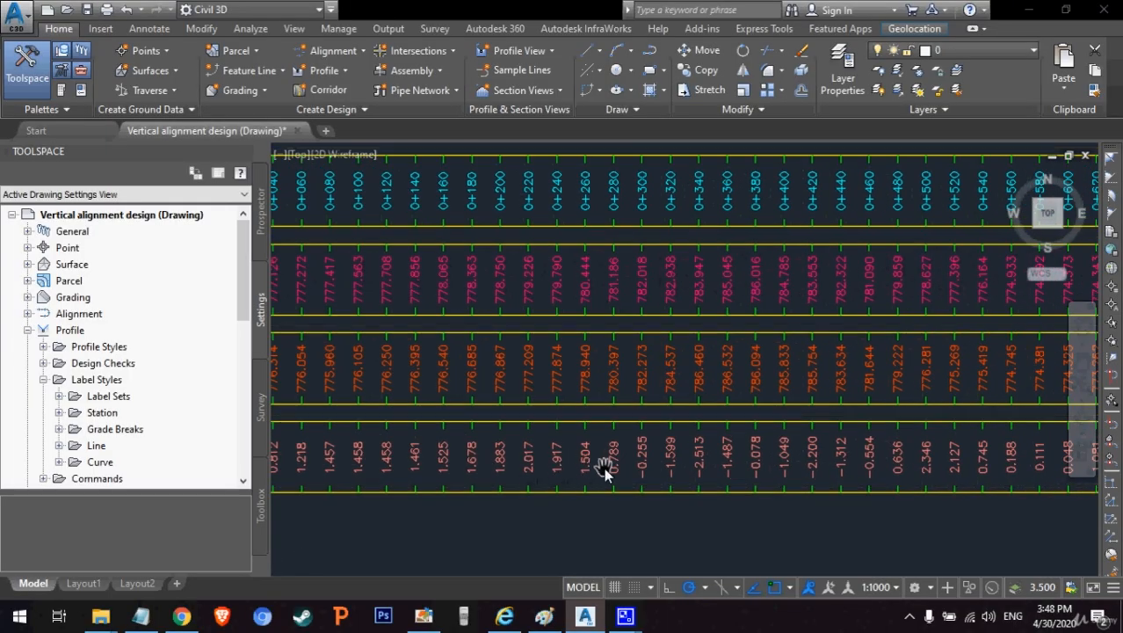
left_click_drag(604, 467, 512, 483)
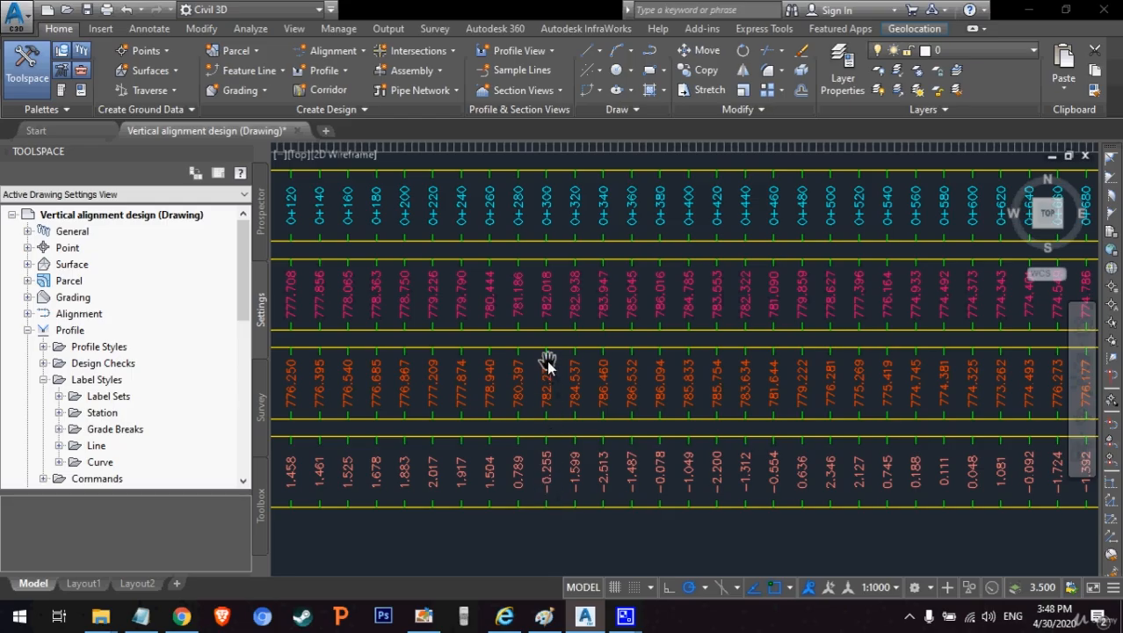
Step: Compare the design and ground lines around stations 0+380 and 0+480 with the Cut or Fill band, and review the whole band layout
mouse_move(544, 221)
left_mouse_down()
mouse_move(551, 387)
mouse_move(575, 520)
left_mouse_up()
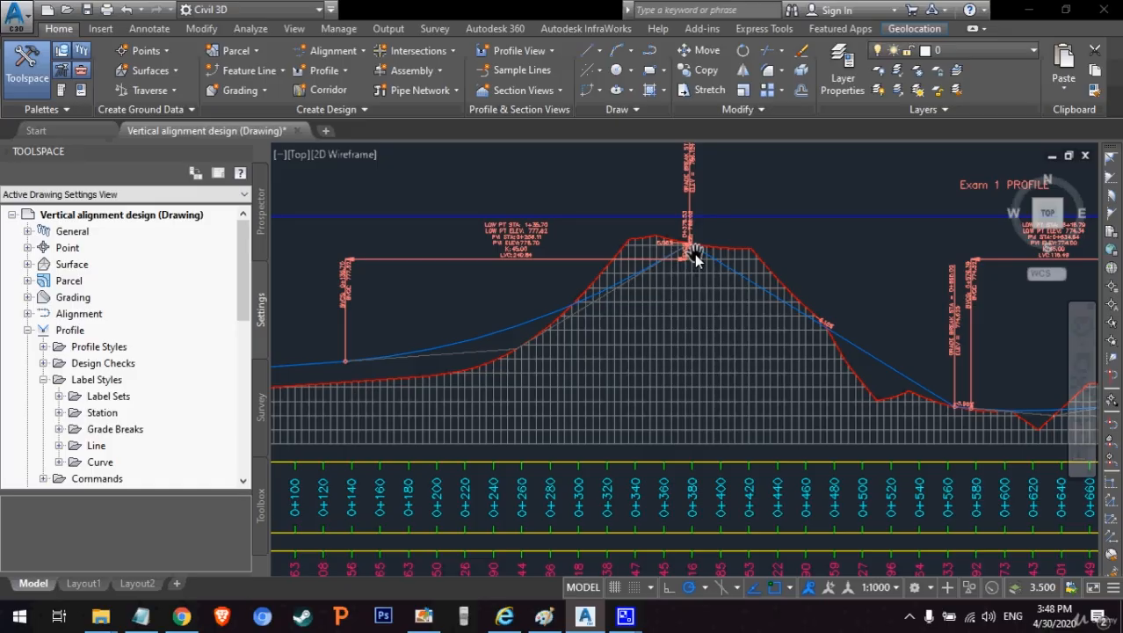
left_click_drag(785, 431, 765, 176)
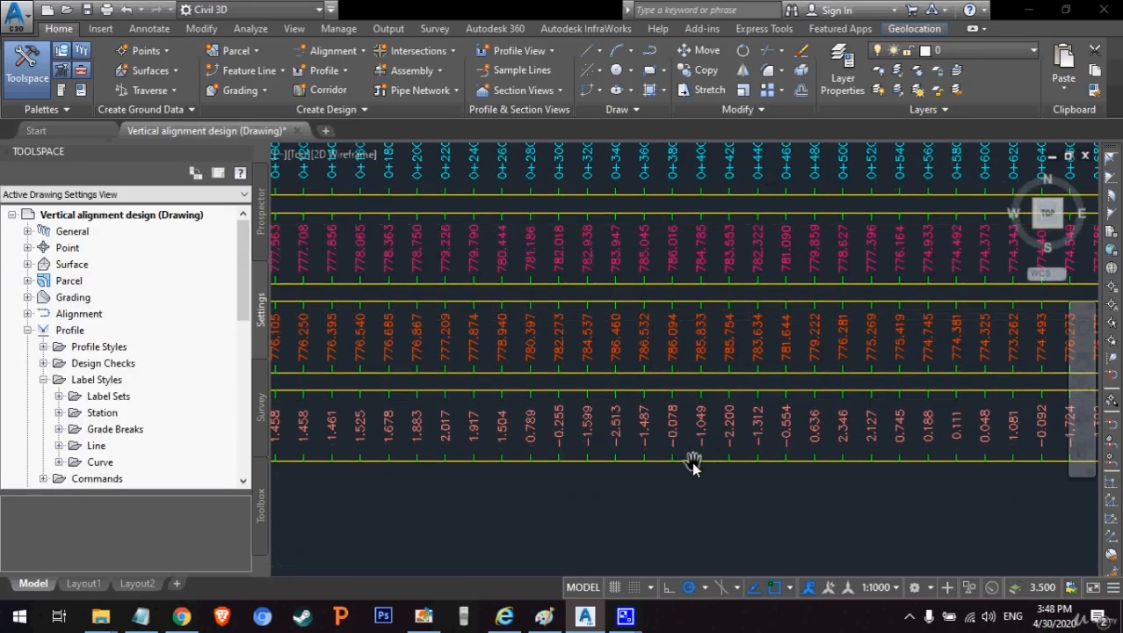
left_click_drag(813, 441, 759, 512)
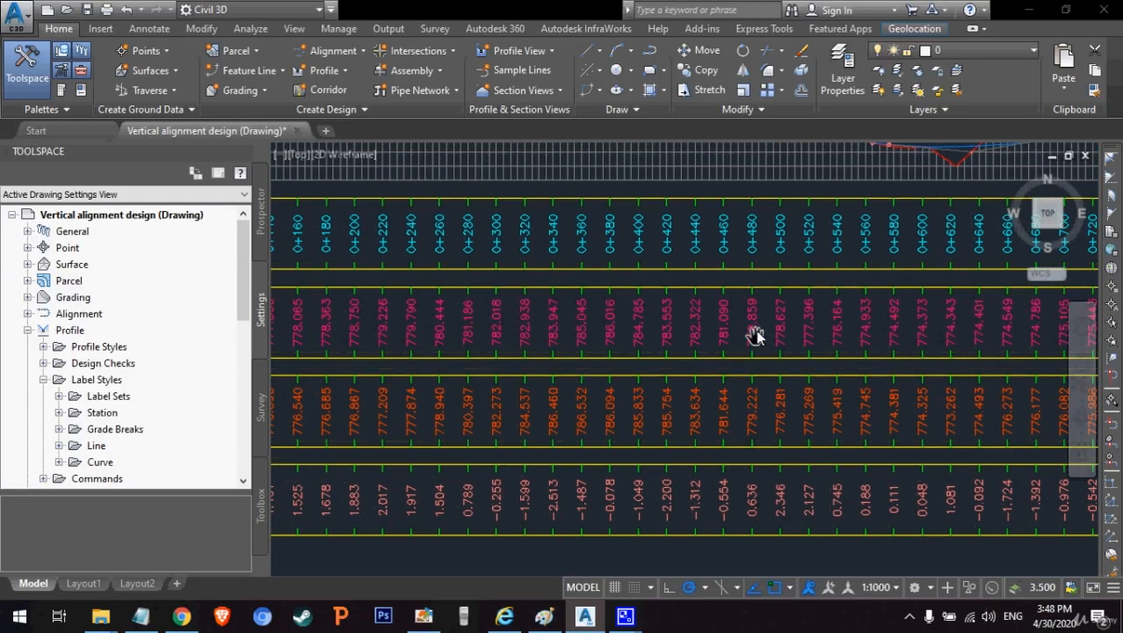
middle_click_drag(752, 192, 758, 433)
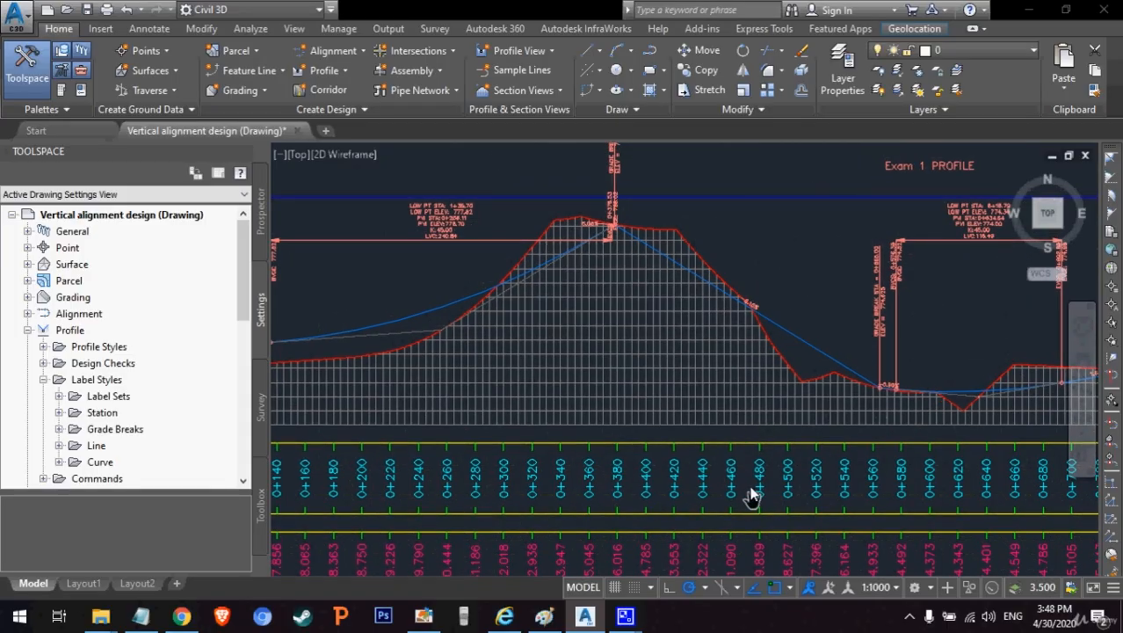
middle_click_drag(664, 538, 818, 297)
scroll(629, 398, "down", 2)
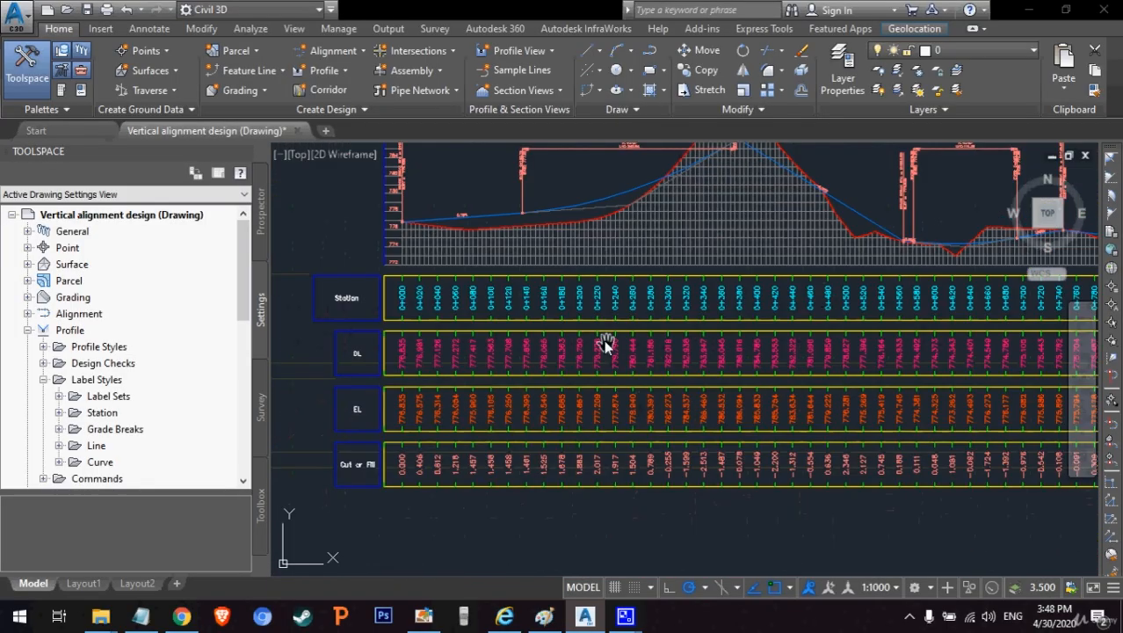
left_click_drag(603, 331, 569, 427)
right_click(585, 358)
left_click(589, 368)
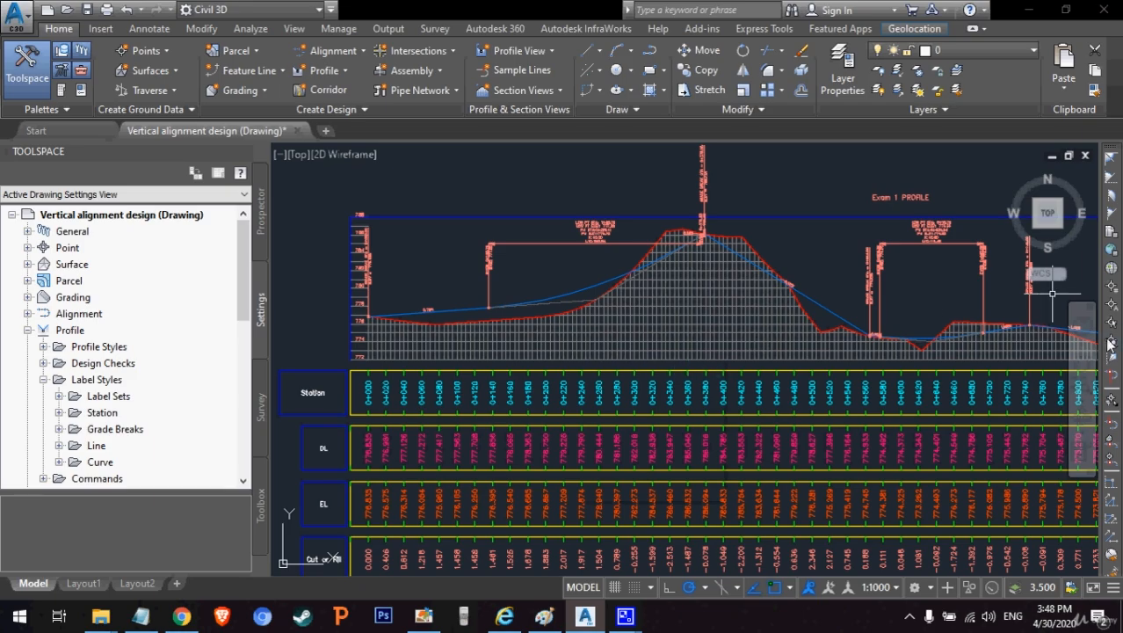
left_click(1083, 361)
left_click_drag(747, 392, 725, 348)
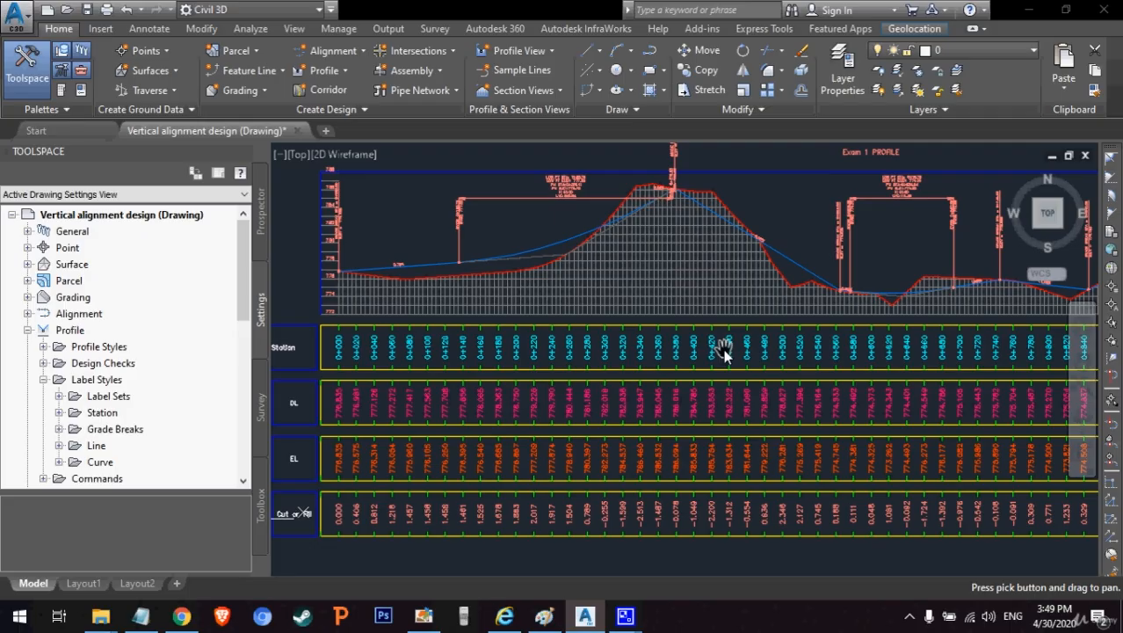
left_click_drag(630, 268, 688, 280)
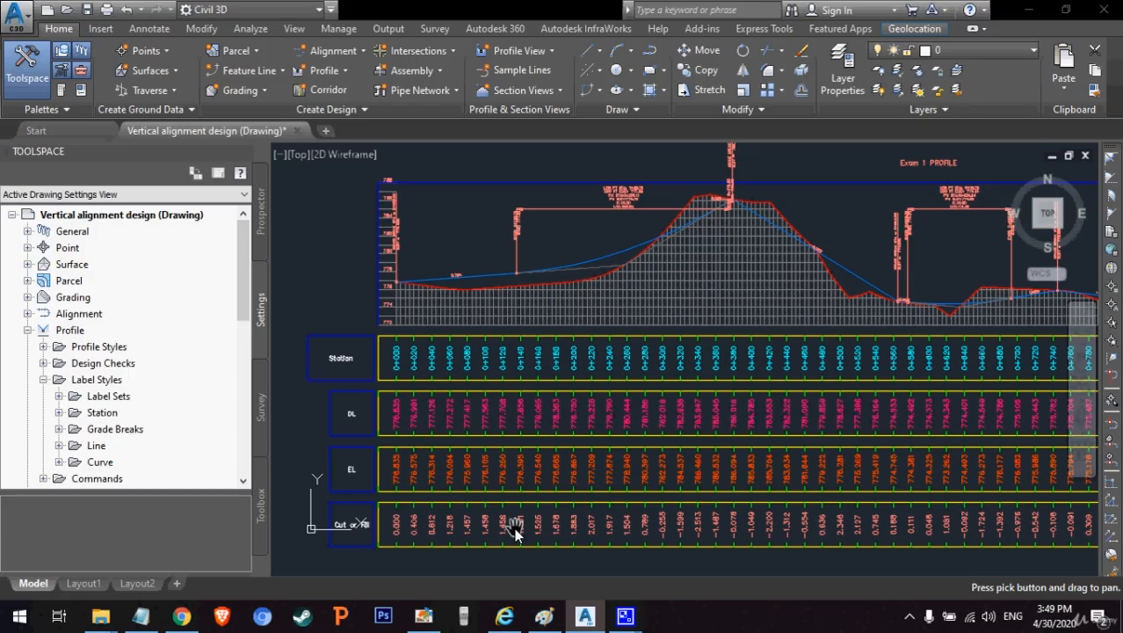
right_click(683, 270)
left_click(701, 276)
left_click(675, 275)
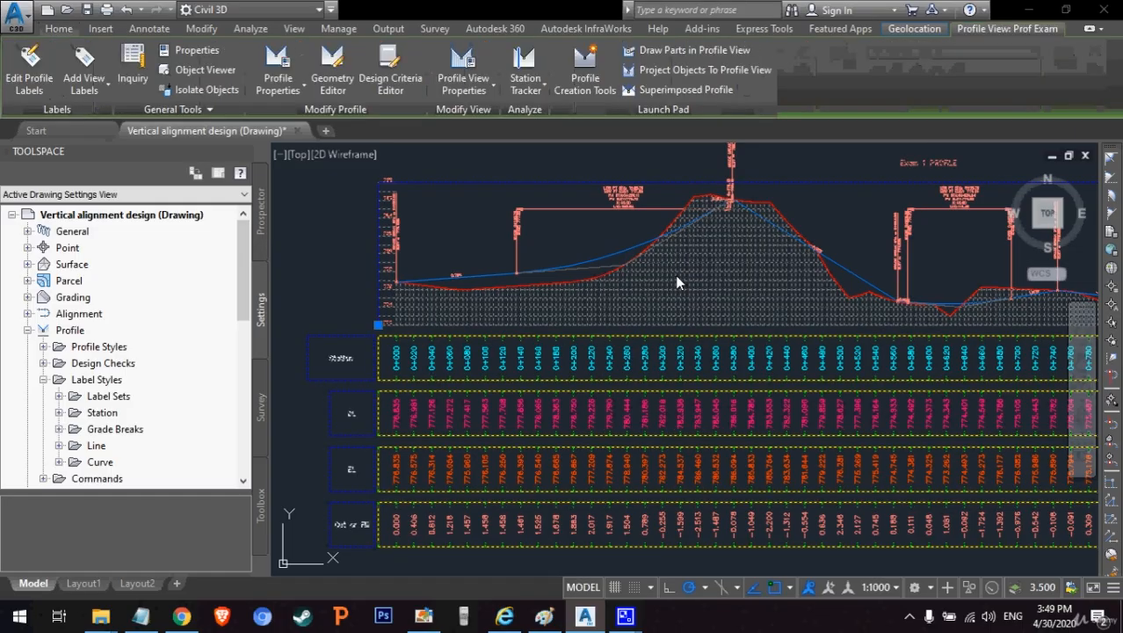
right_click(675, 275)
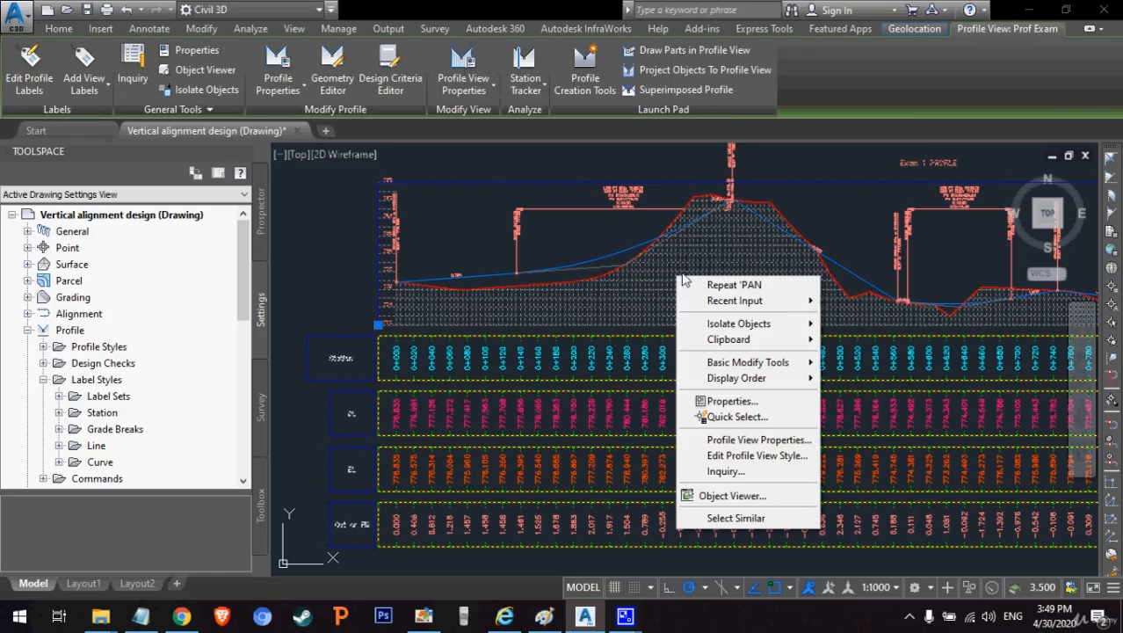
left_click(800, 459)
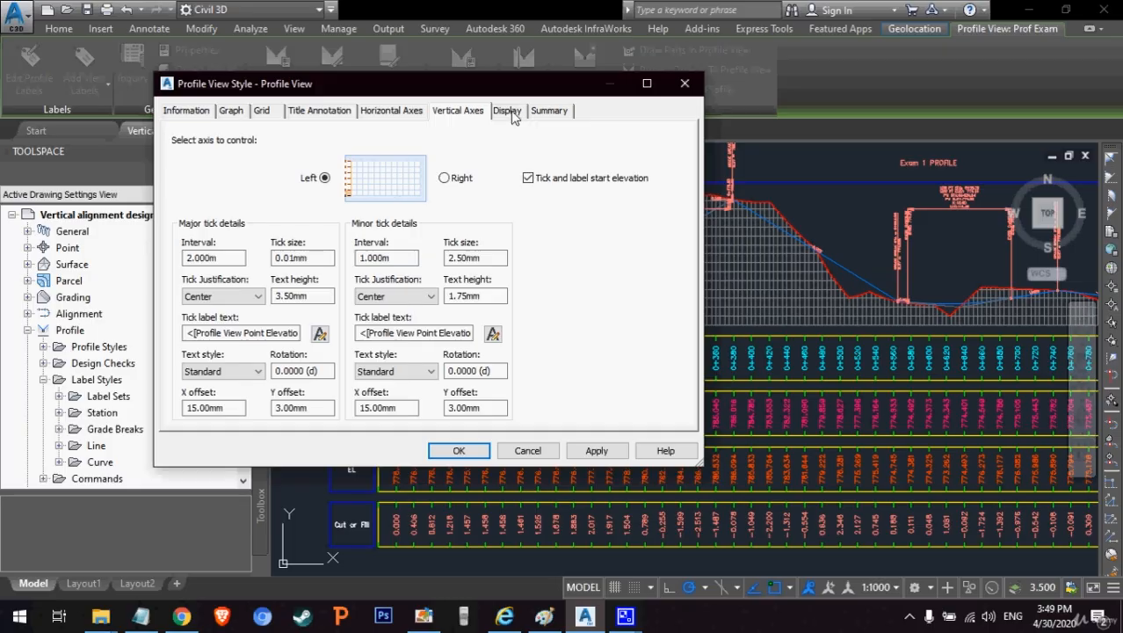
left_click(507, 111)
left_click(549, 111)
left_click(684, 82)
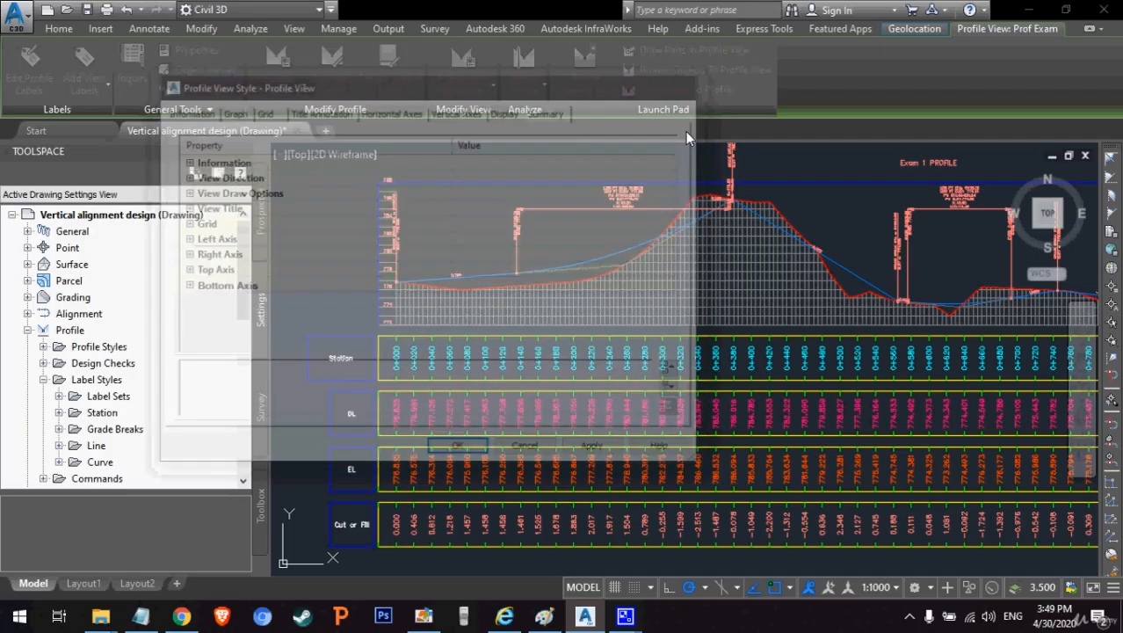
Step: Add a cut area and a fill area hatch between Ex Surface - Surface (1) and VEXAM to the profile view and apply them
left_click(690, 253)
right_click(690, 253)
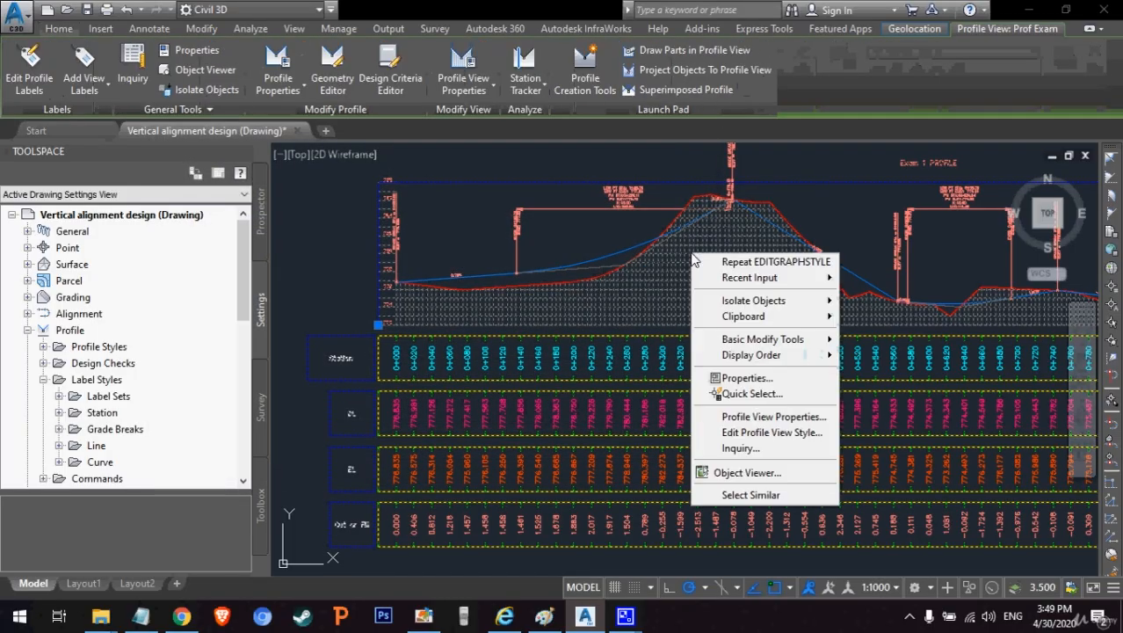
left_click(796, 419)
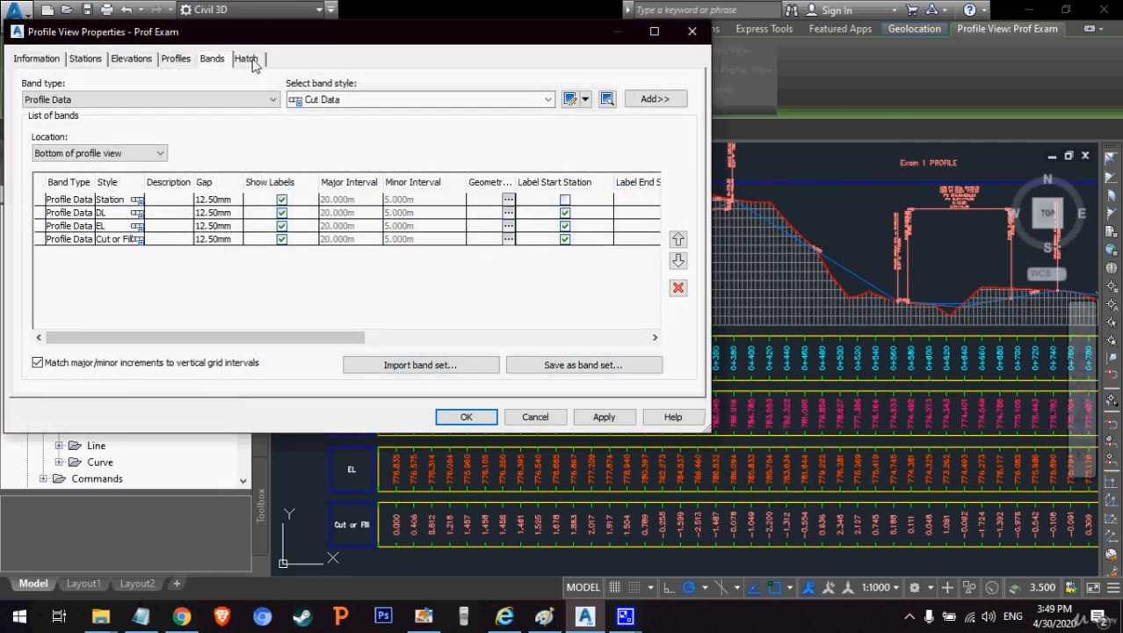
left_click(248, 59)
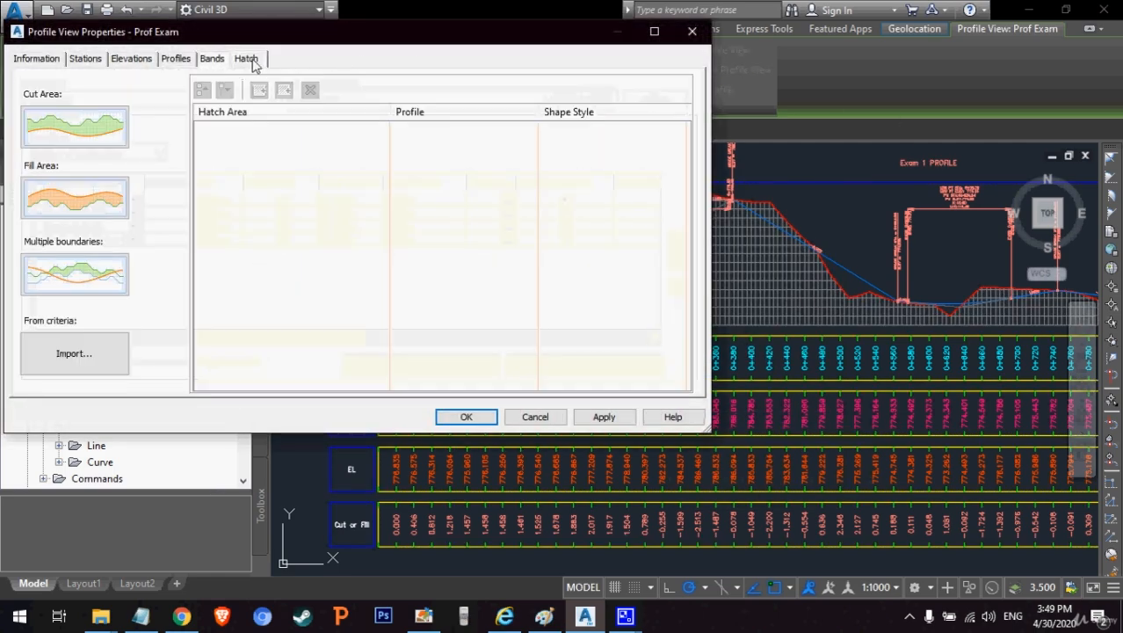
left_click(73, 128)
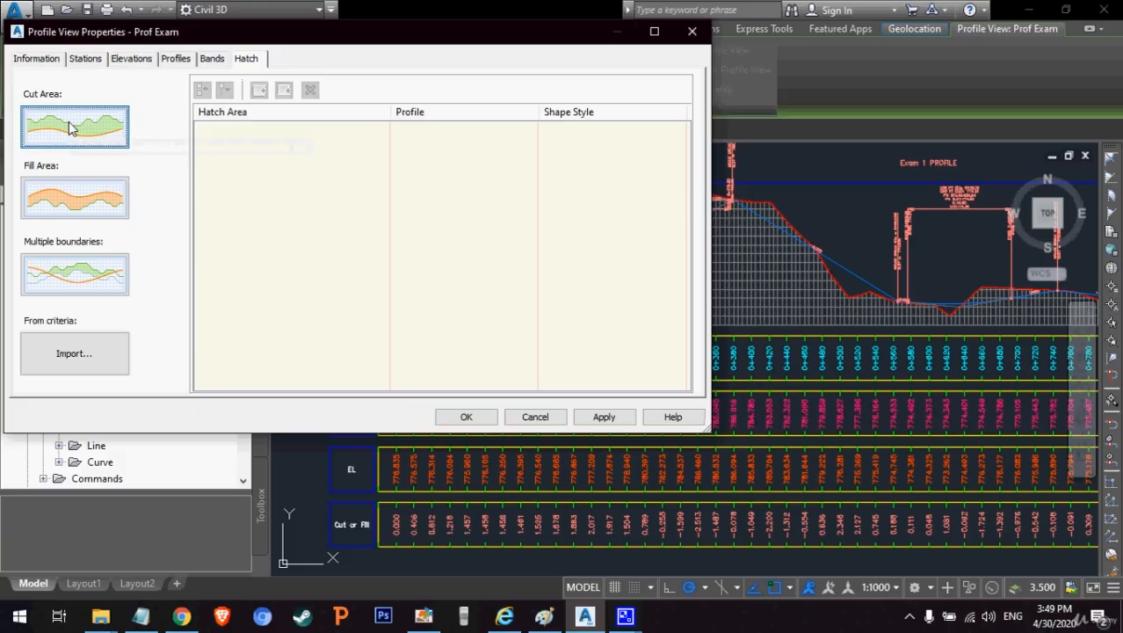
left_click(81, 201)
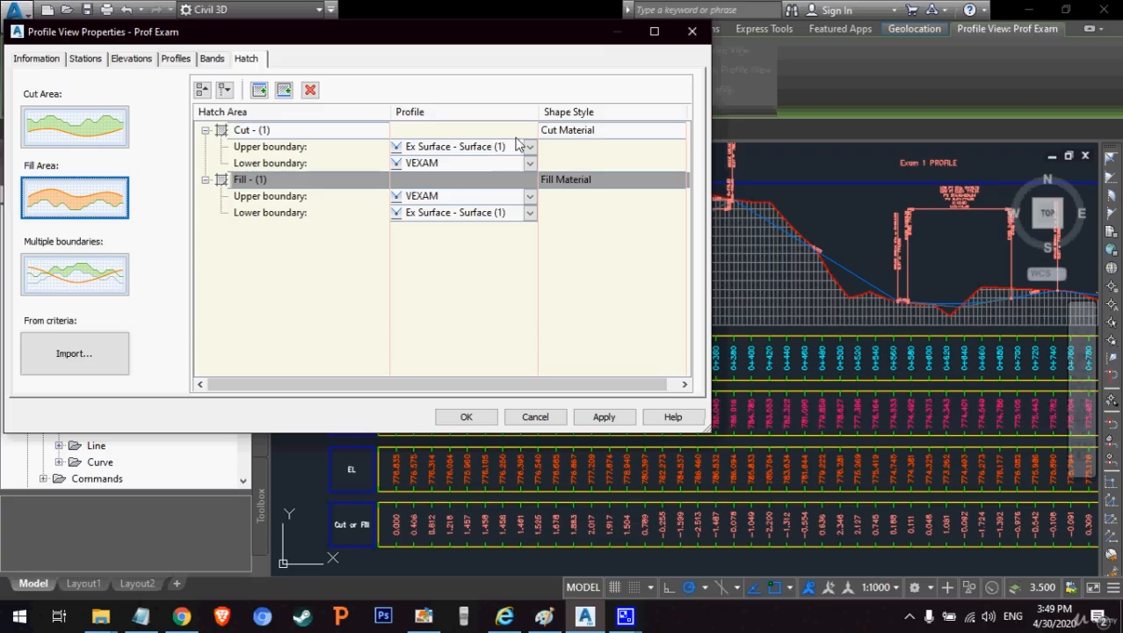
left_click(603, 418)
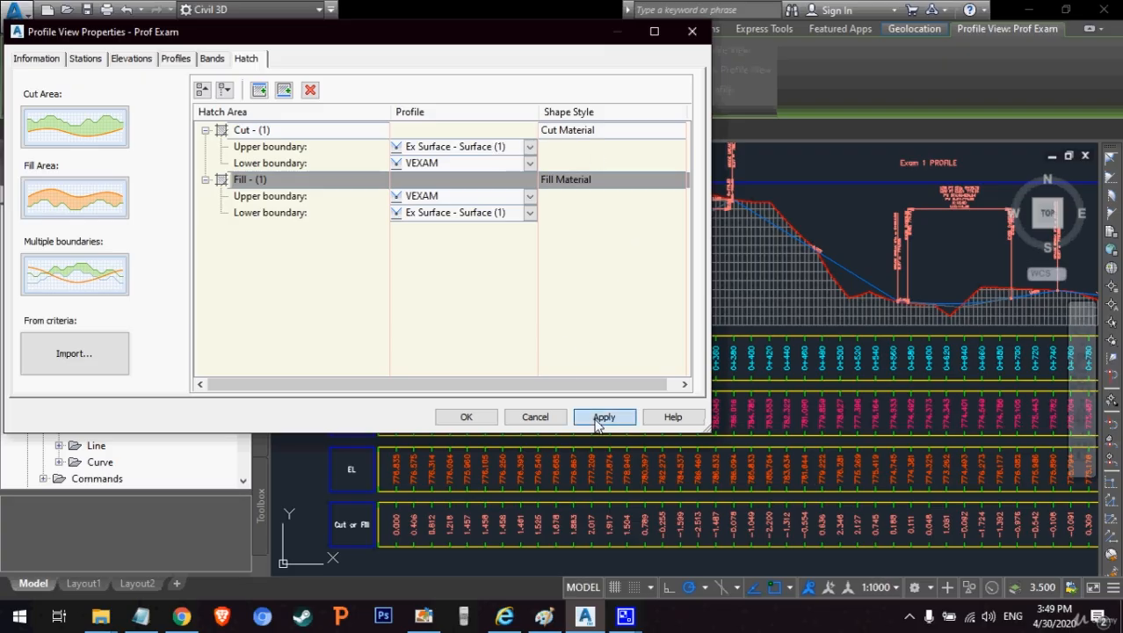
left_click(480, 419)
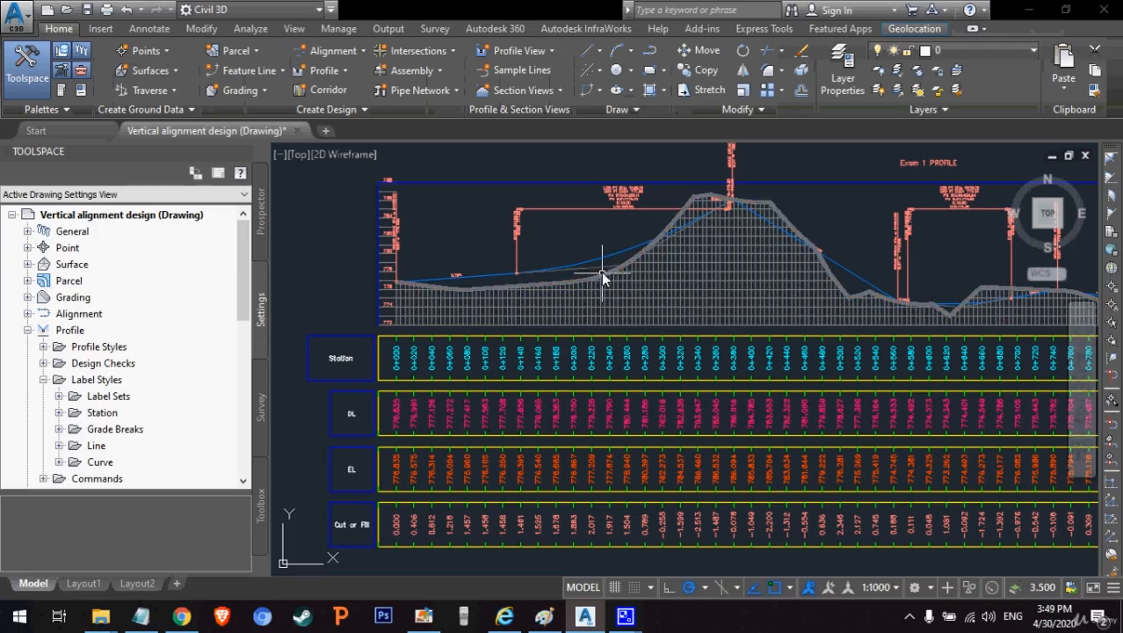
scroll(665, 243, "up", 5)
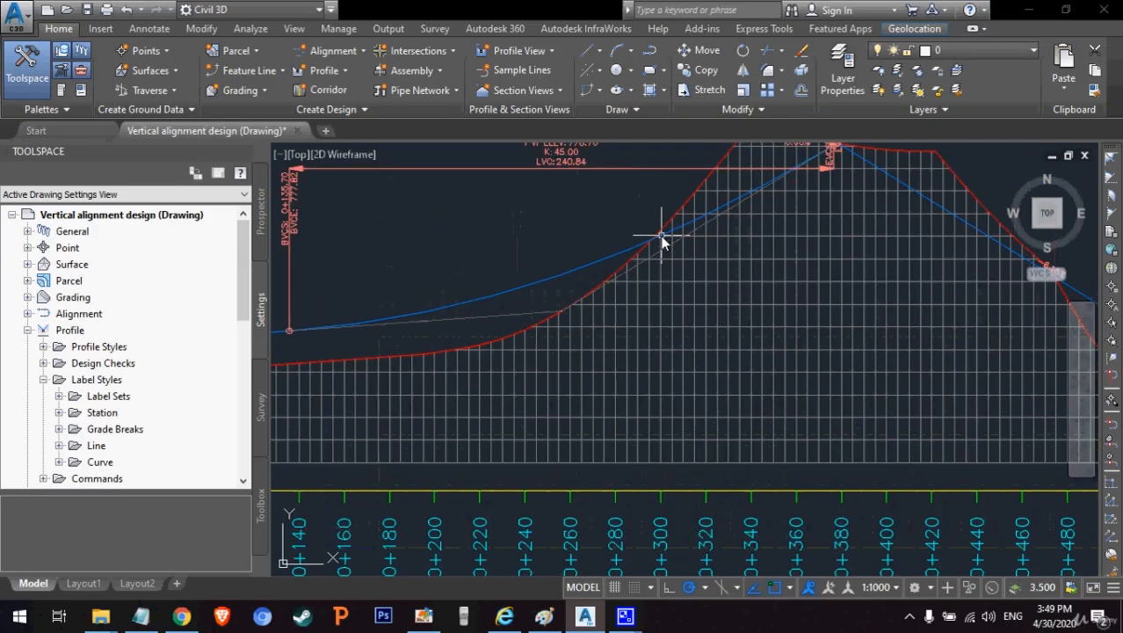
scroll(615, 290, "down", 5)
Step: Set the lower boundary of the Cut - (1) hatch area to VEXAM (2) in the profile view's hatch properties
left_click(601, 303)
right_click(603, 307)
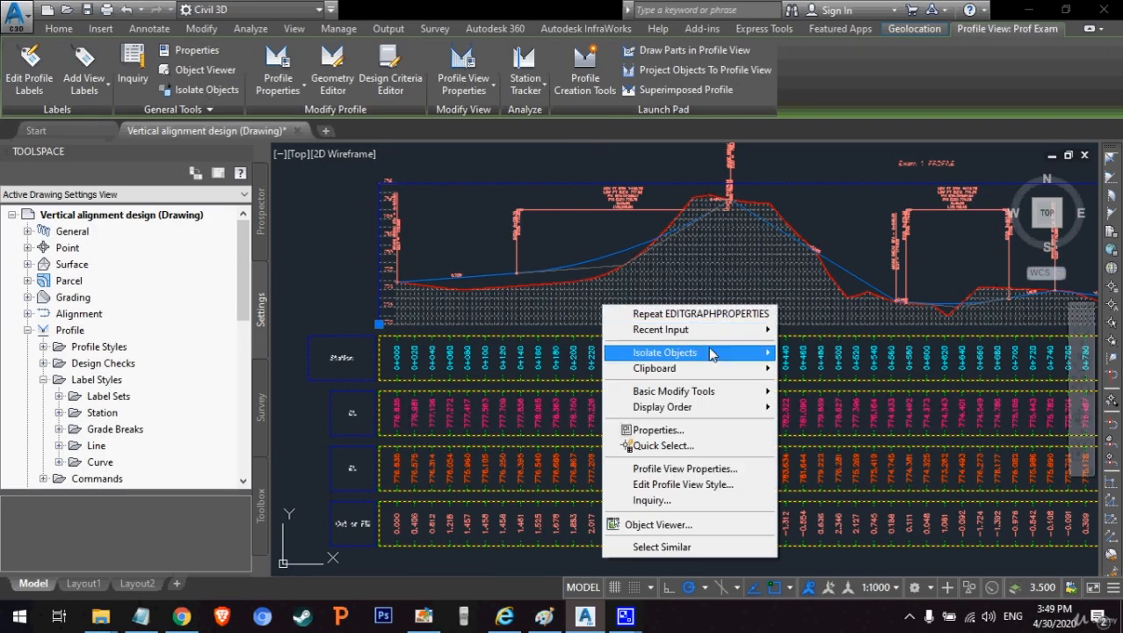
left_click(719, 468)
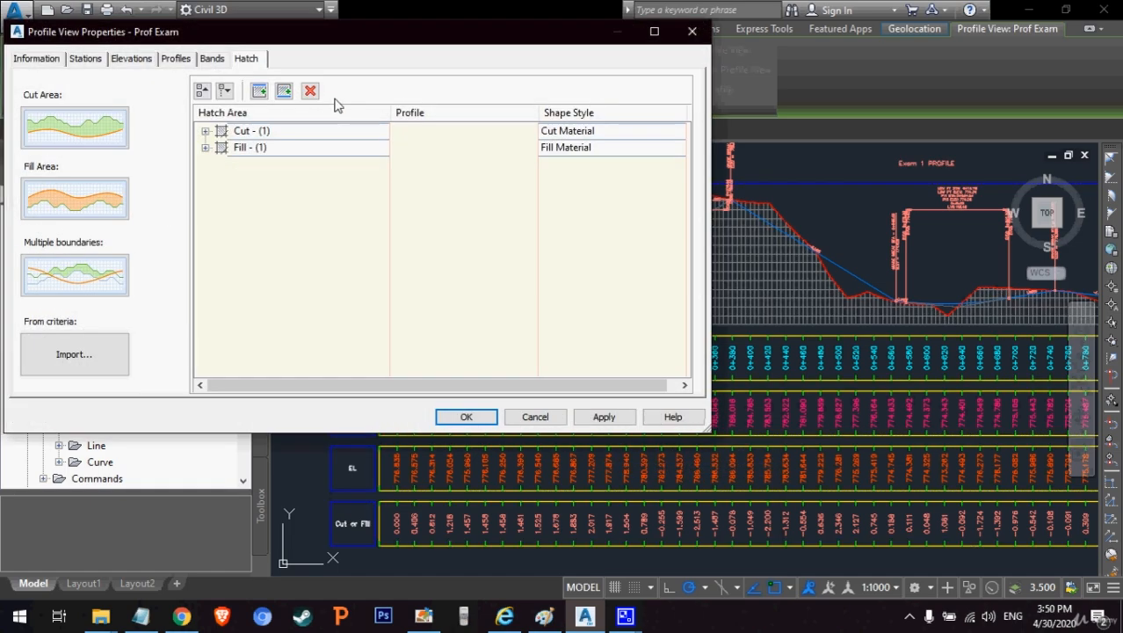
left_click(205, 131)
left_click(205, 180)
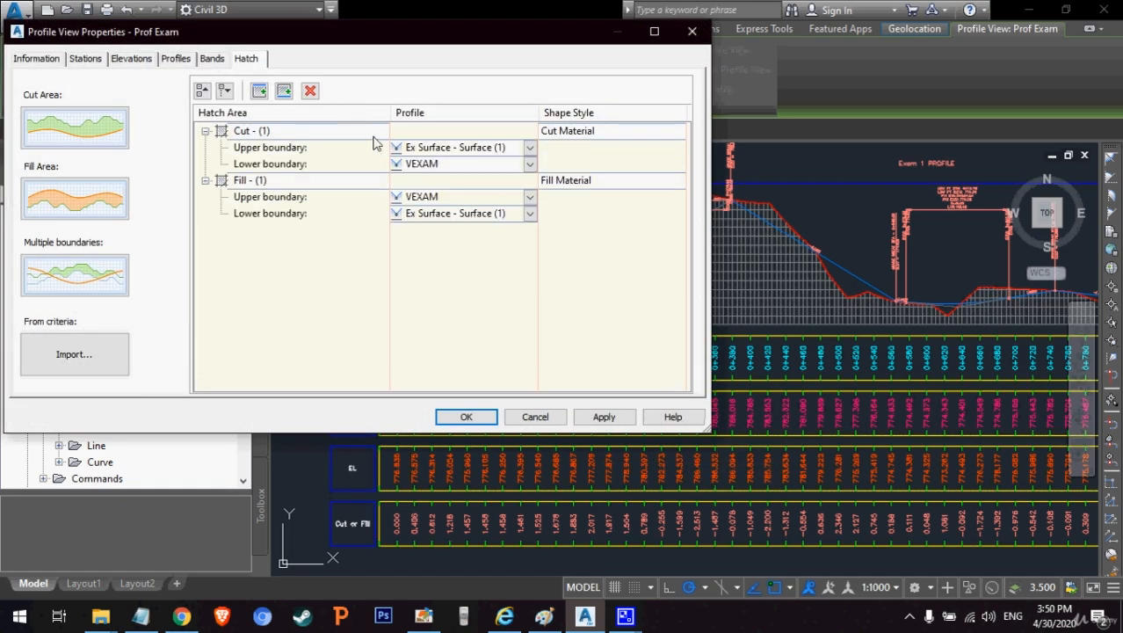
left_click(447, 150)
left_click(447, 151)
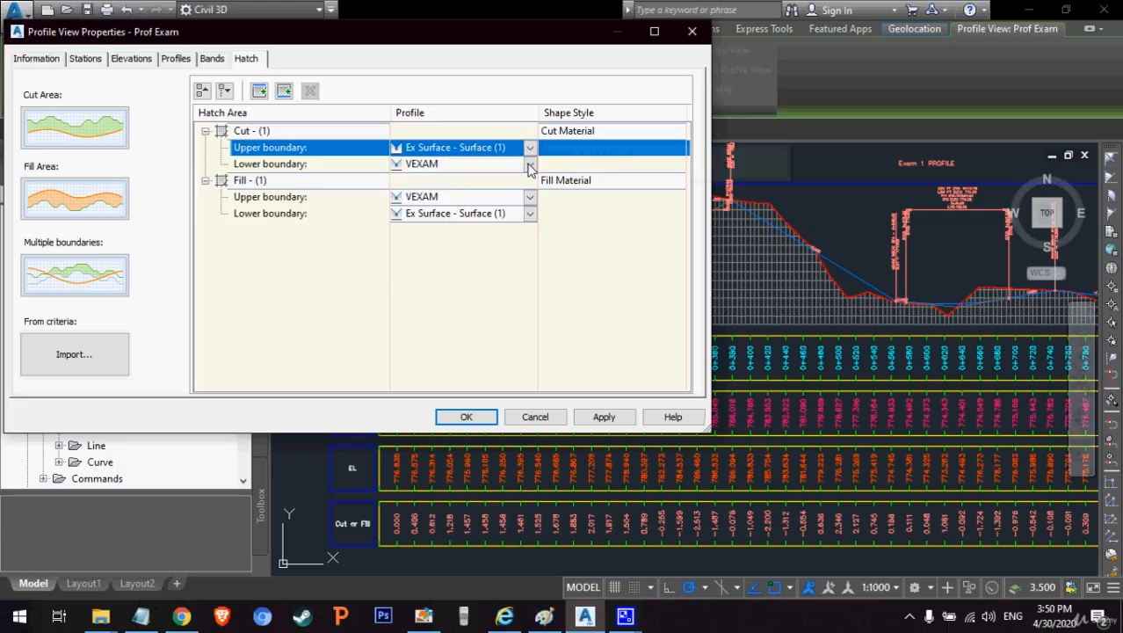
left_click(450, 165)
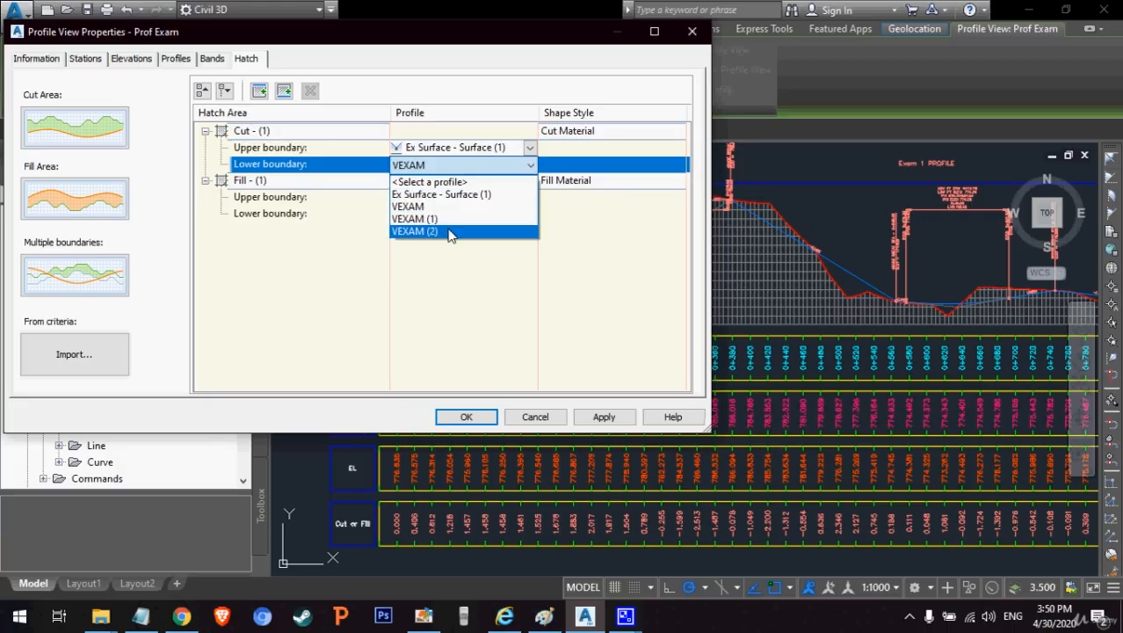
left_click(449, 234)
Step: Set the upper boundary of the Fill - (1) hatch area to VEXAM (2) and apply the hatch changes to the profile view
left_click(528, 204)
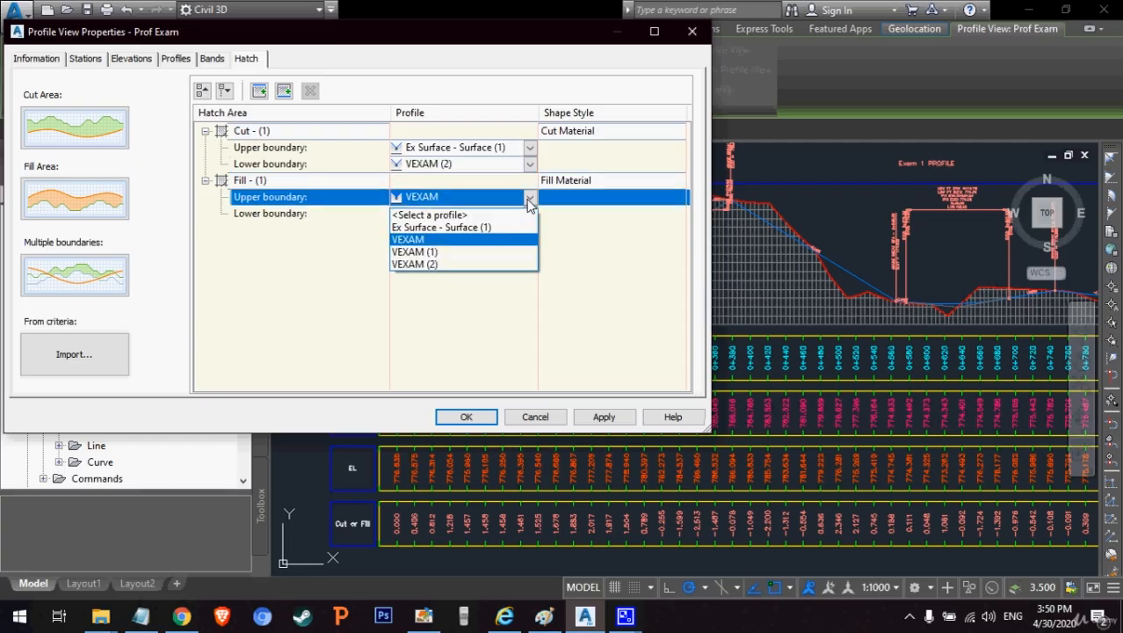
left_click(461, 268)
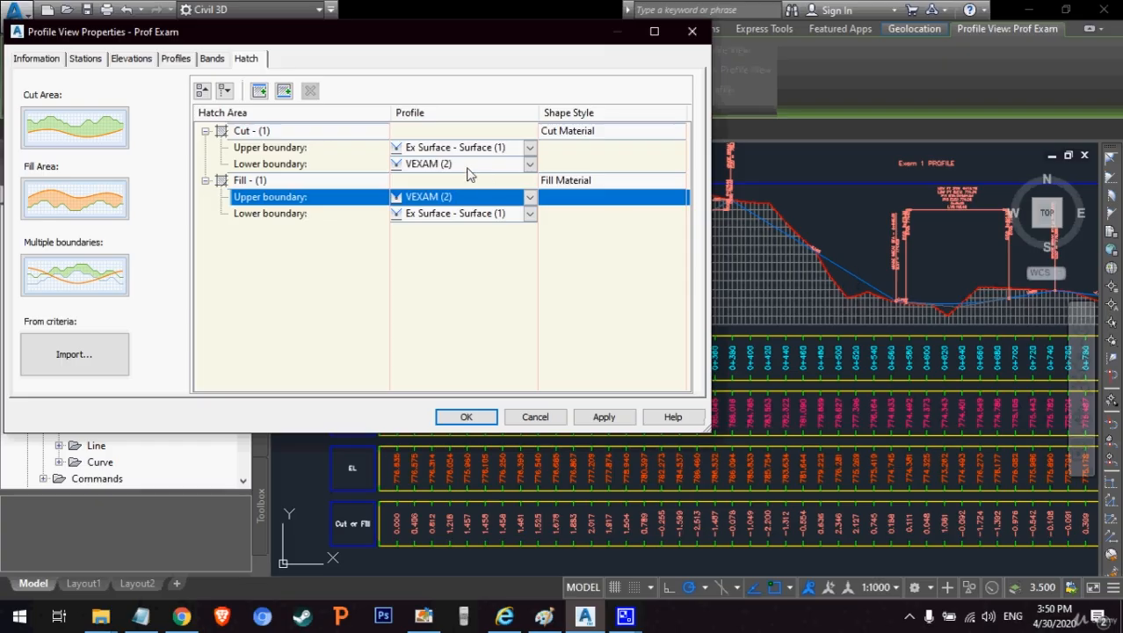
left_click(596, 417)
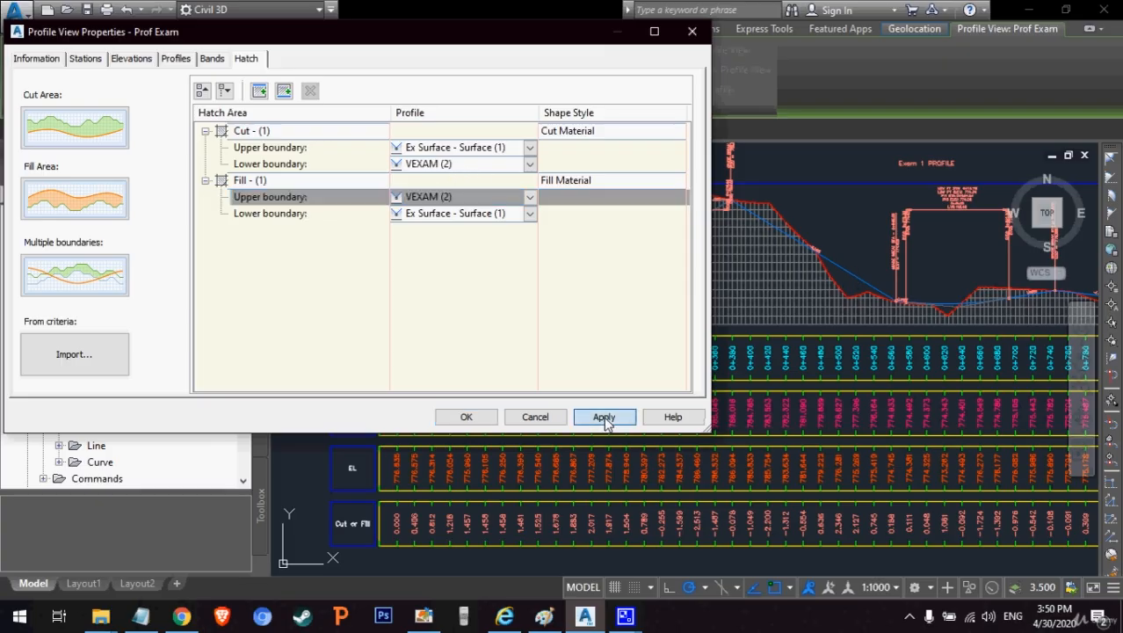
left_click(466, 418)
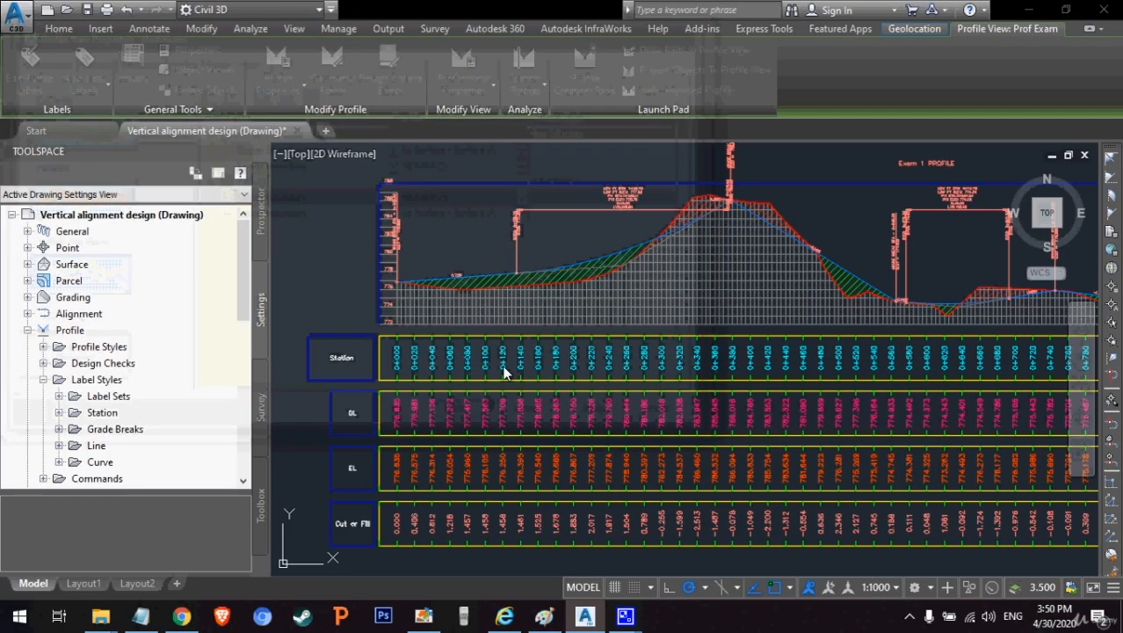
Step: Examine the cut and fill hatching between ground and design lines from station 0+000 to the crest near 0+376
left_click(1082, 362)
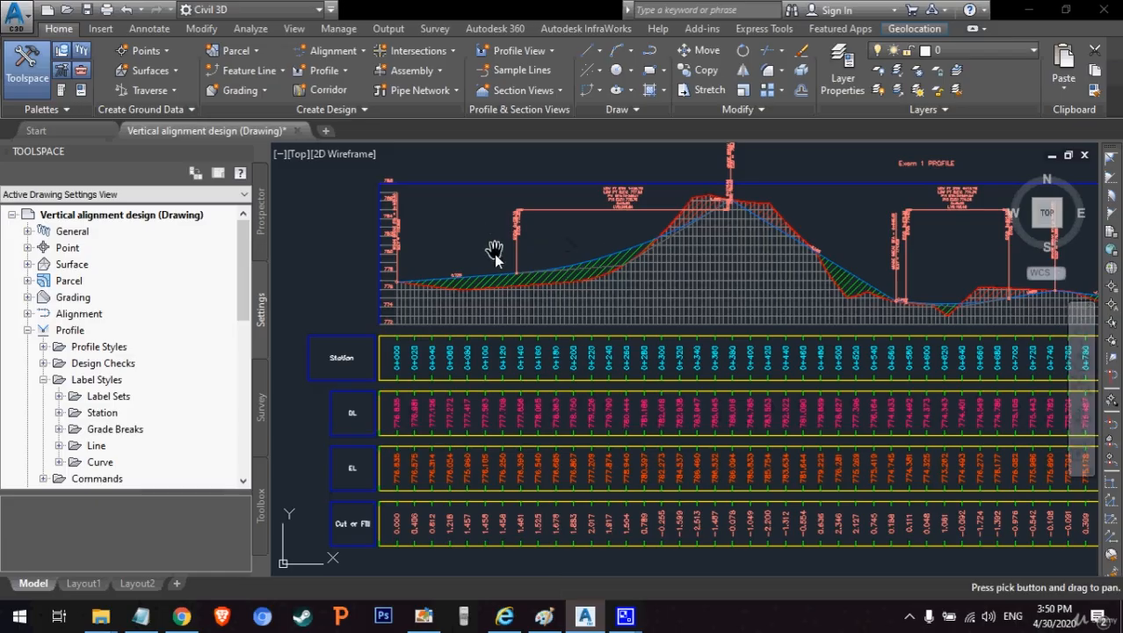
scroll(502, 263, "up", 5)
left_click_drag(512, 248, 727, 226)
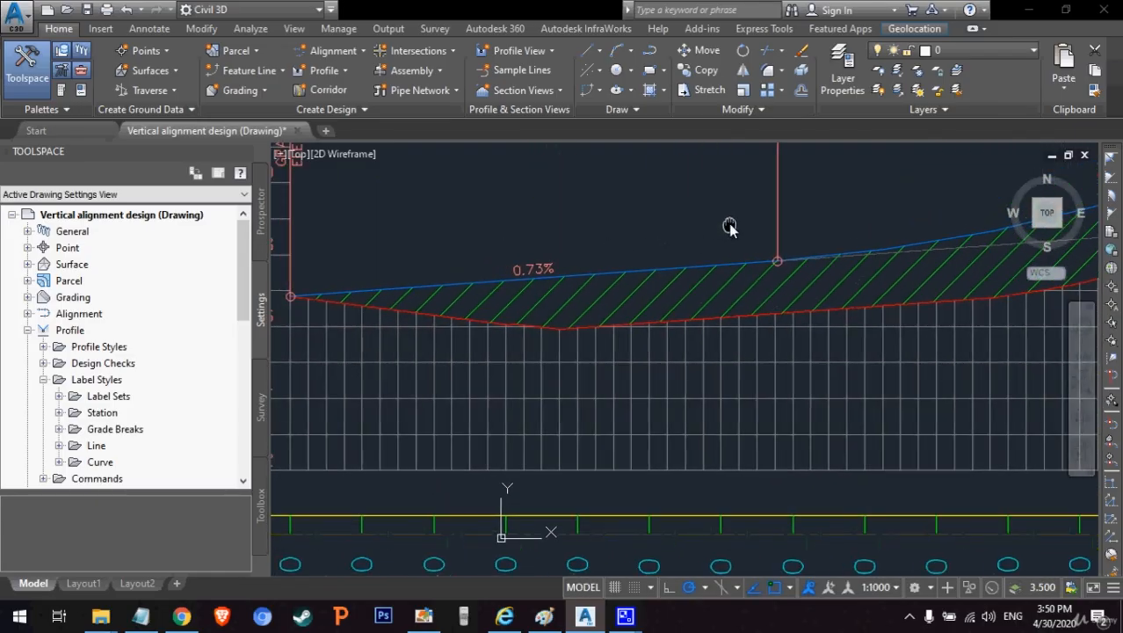
scroll(723, 232, "down", 2)
left_click_drag(788, 261, 644, 331)
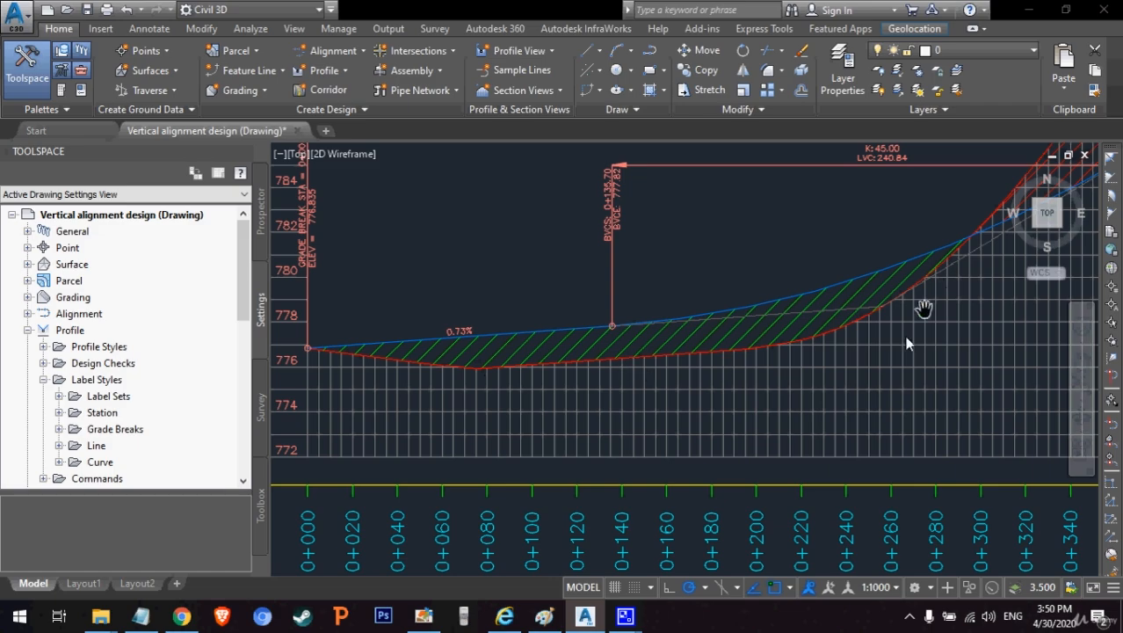
left_click_drag(813, 345, 720, 394)
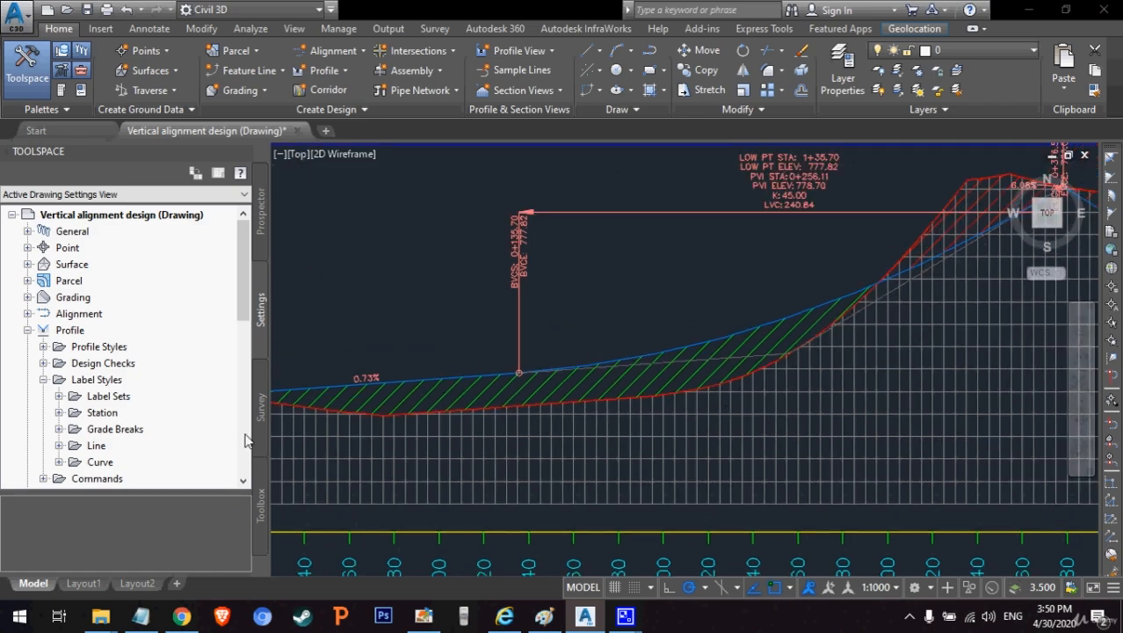
left_click_drag(914, 353, 446, 459)
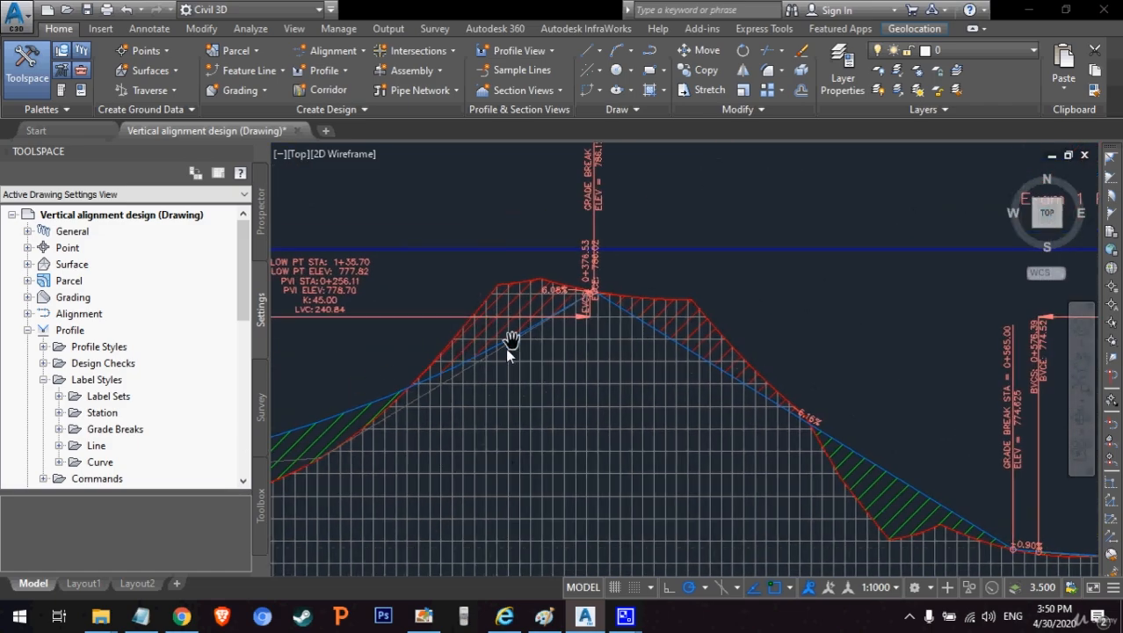
left_click_drag(744, 460, 742, 361)
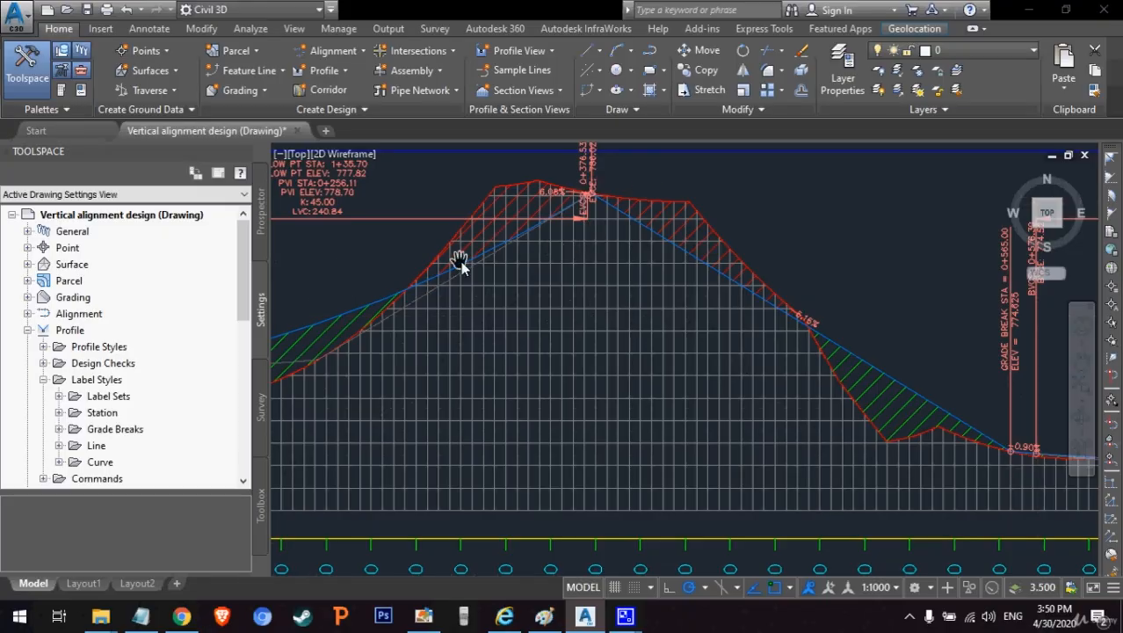
Step: Examine the hatching from the crest to the end of the alignment near 1+182, and review the complete profile view with its bands
left_click_drag(655, 347, 492, 277)
left_click_drag(884, 467, 683, 363)
left_click_drag(976, 452, 453, 454)
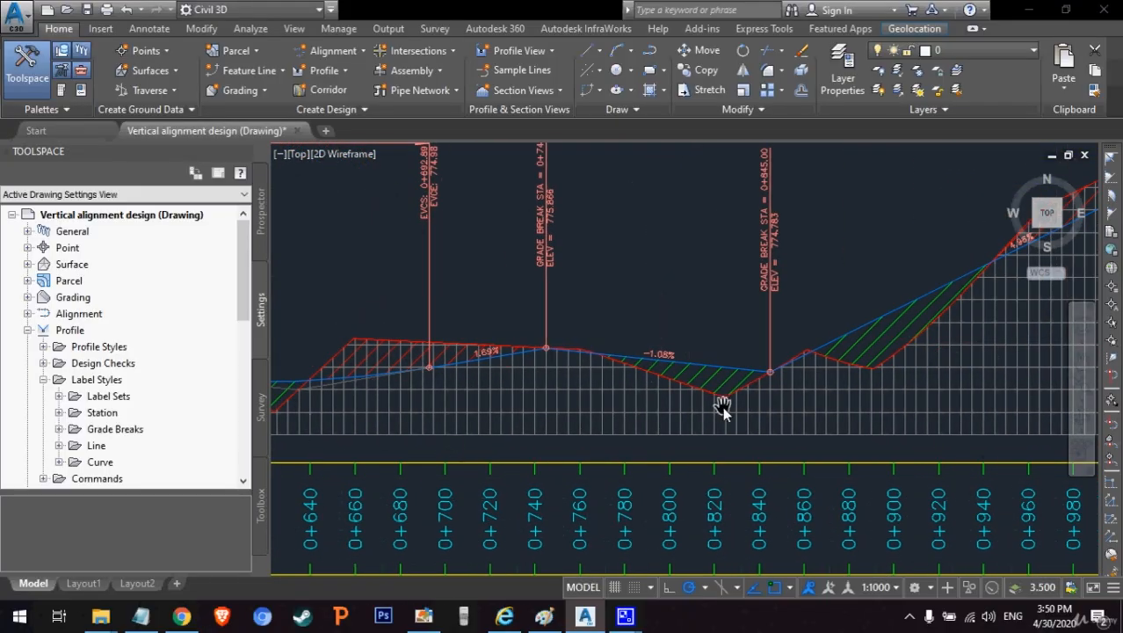
mouse_move(858, 362)
left_mouse_down()
mouse_move(680, 450)
mouse_move(617, 461)
left_mouse_up()
left_click_drag(890, 322, 476, 510)
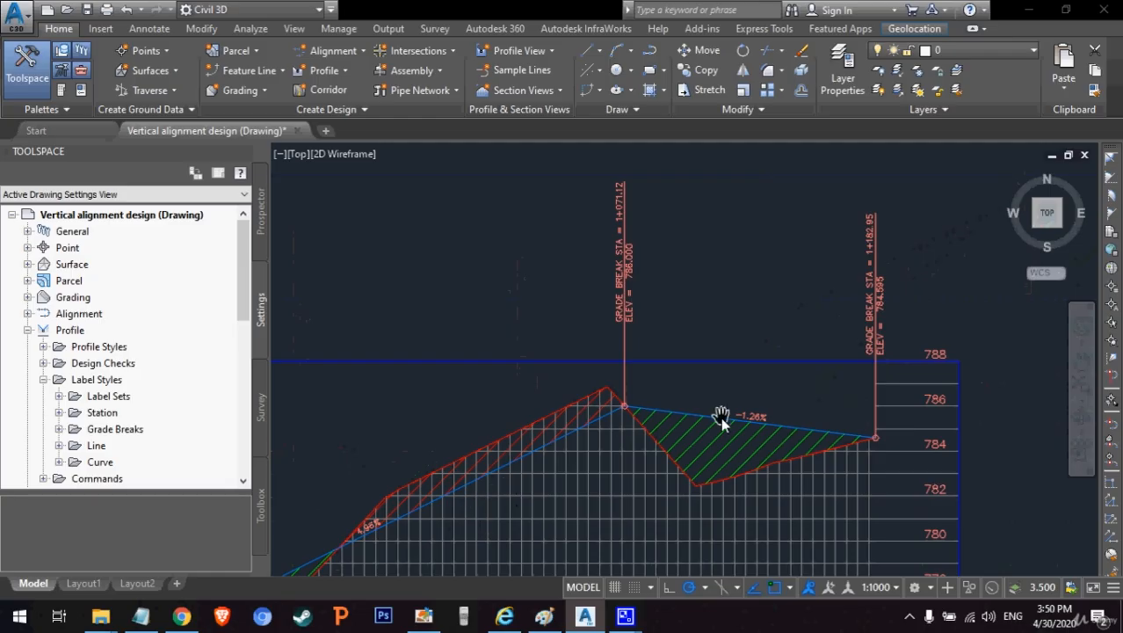
scroll(520, 406, "down", 4)
left_click_drag(449, 406, 932, 323)
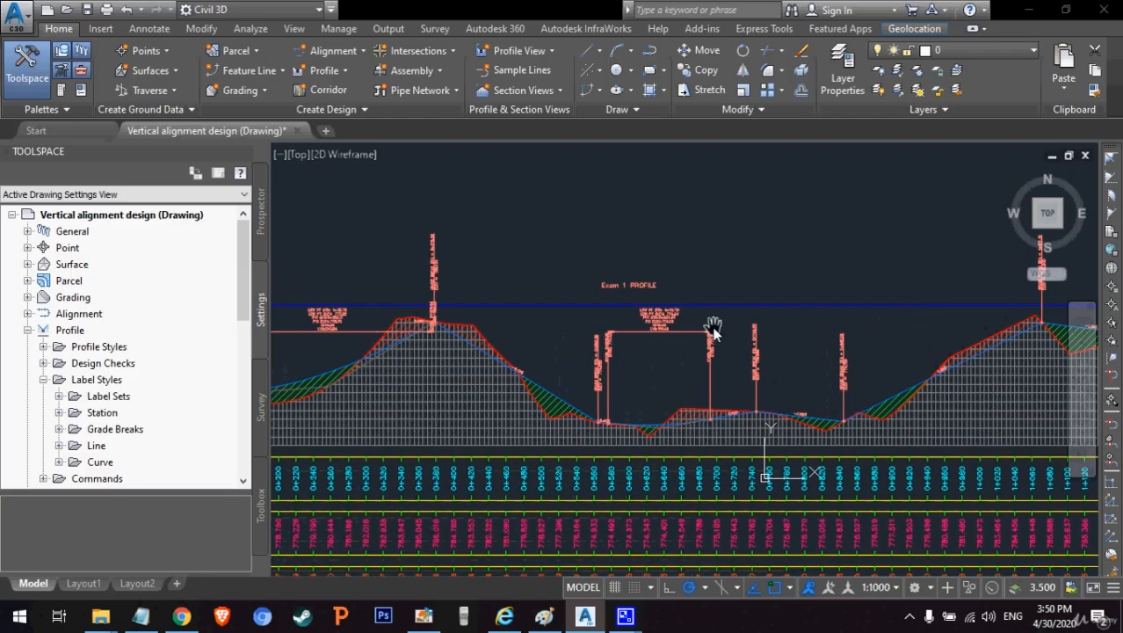
scroll(567, 297, "down", 5)
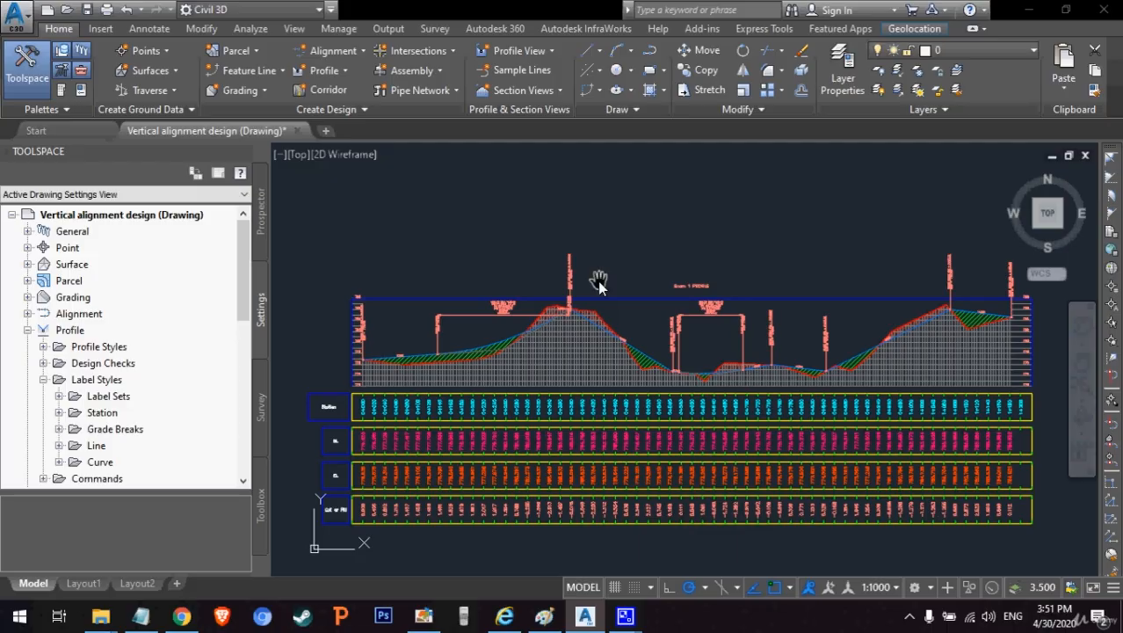
right_click(601, 281)
left_click(619, 293)
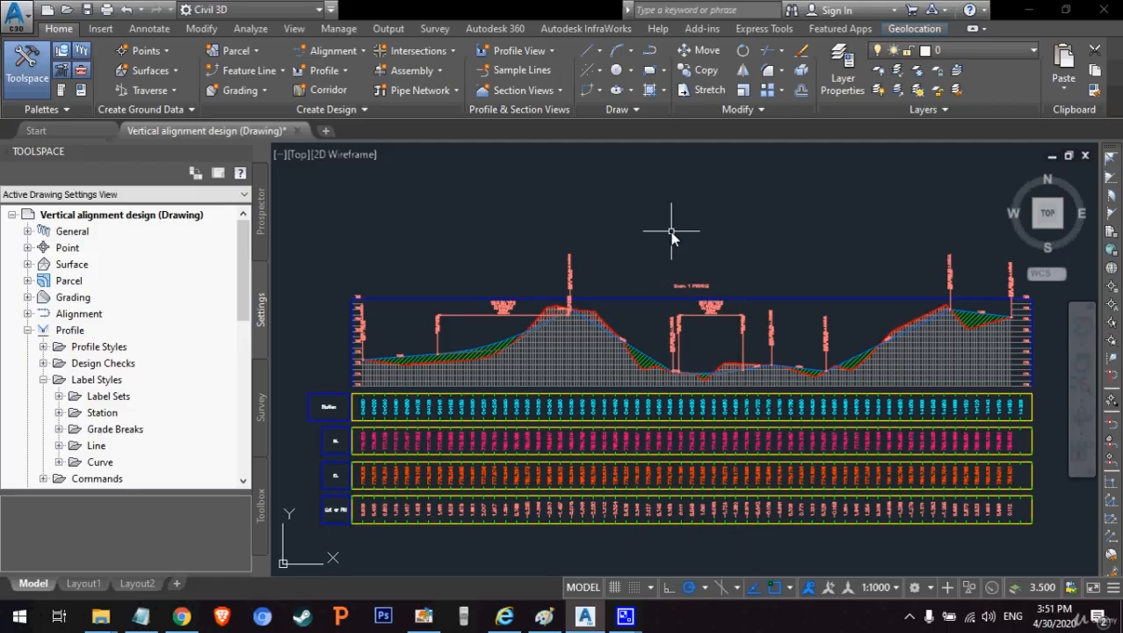